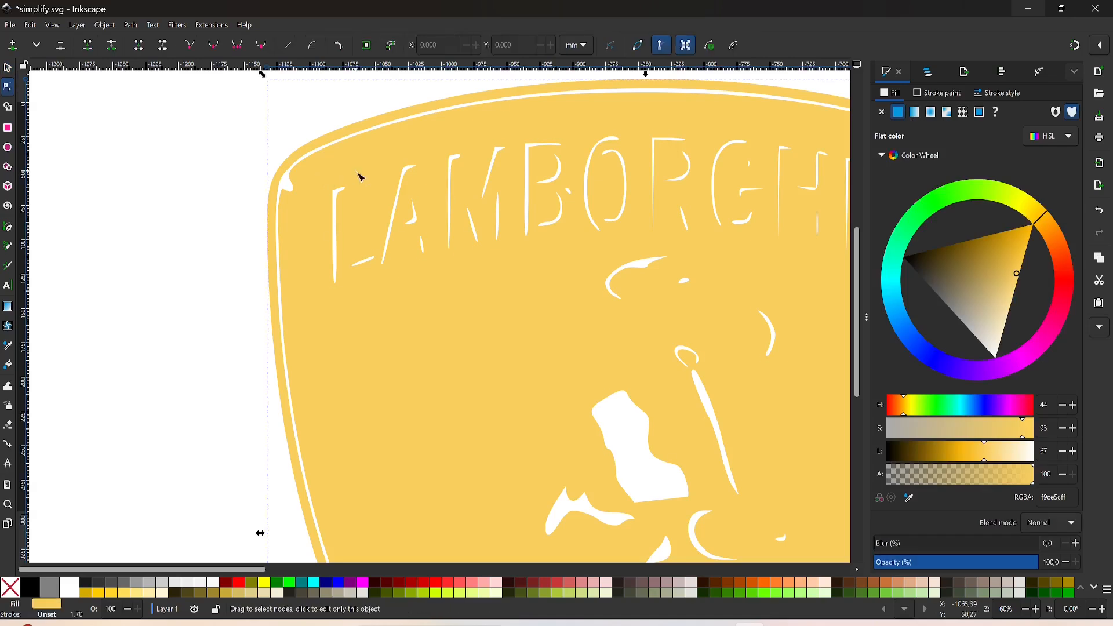
Simplify the yellow shield path and delete the nodes of the lettering and bull inside it
key("ctrl+l")
scroll(372, 150, "down", 1)
left_click_drag(323, 158, 547, 367)
key("Delete")
left_click_drag(373, 308, 560, 142)
key("Delete")
left_click_drag(559, 306, 761, 109)
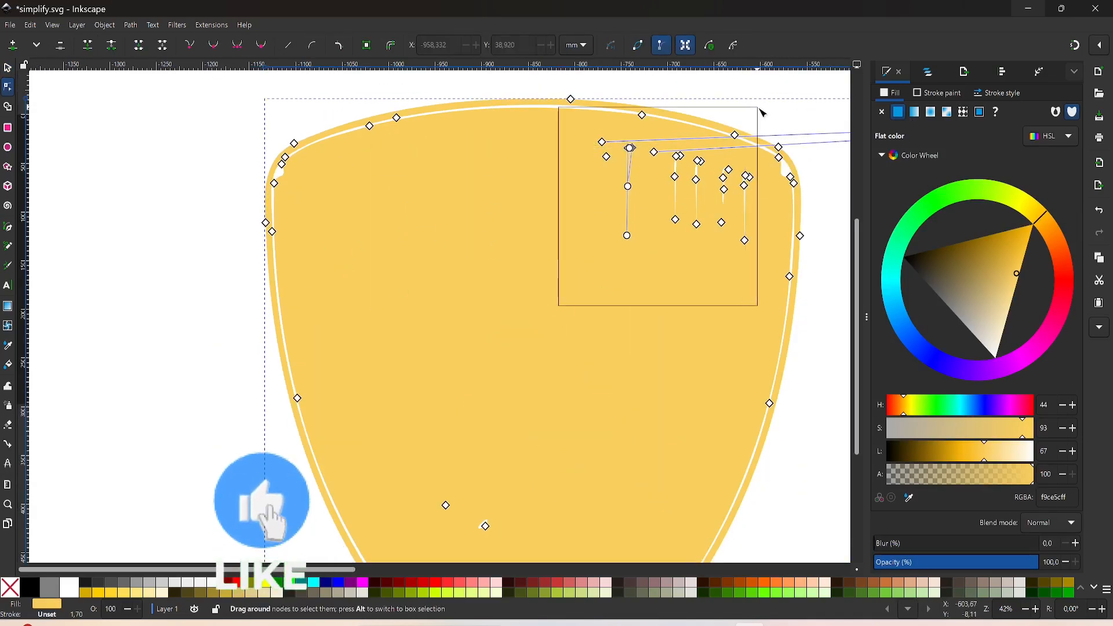
key("Delete")
Delete the leftover inner nodes at the yellow shield's upper right corner and along its inner white outline
scroll(777, 191, "up", 4)
left_click_drag(647, 146, 763, 299)
key("Delete")
scroll(752, 139, "down", 3)
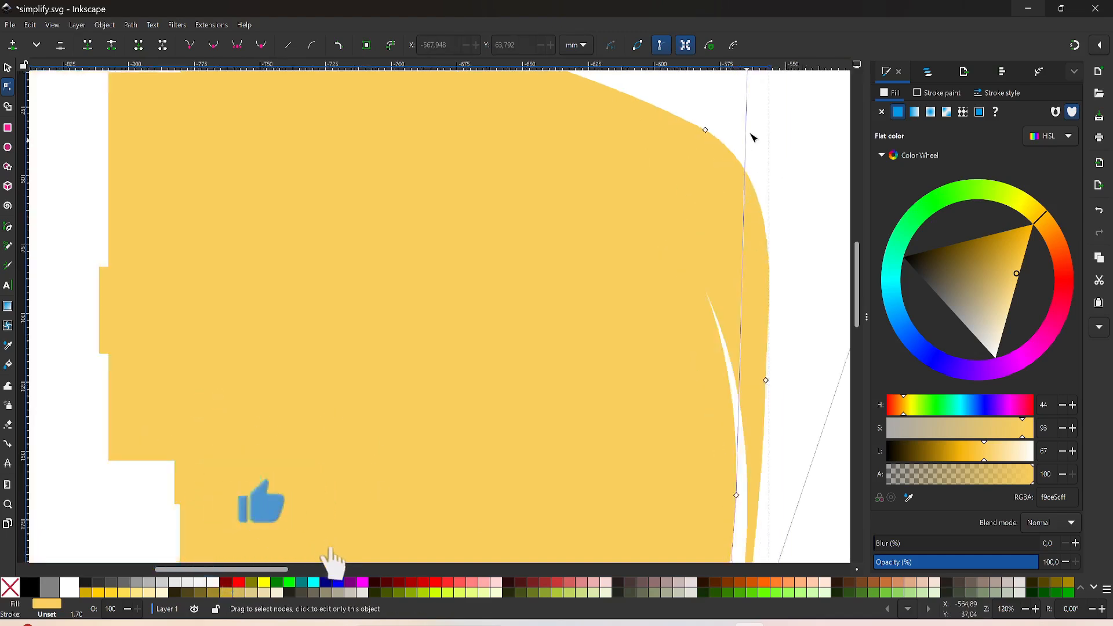
scroll(748, 208, "down", 2)
left_click(715, 206)
key("Delete")
scroll(696, 232, "down", 1)
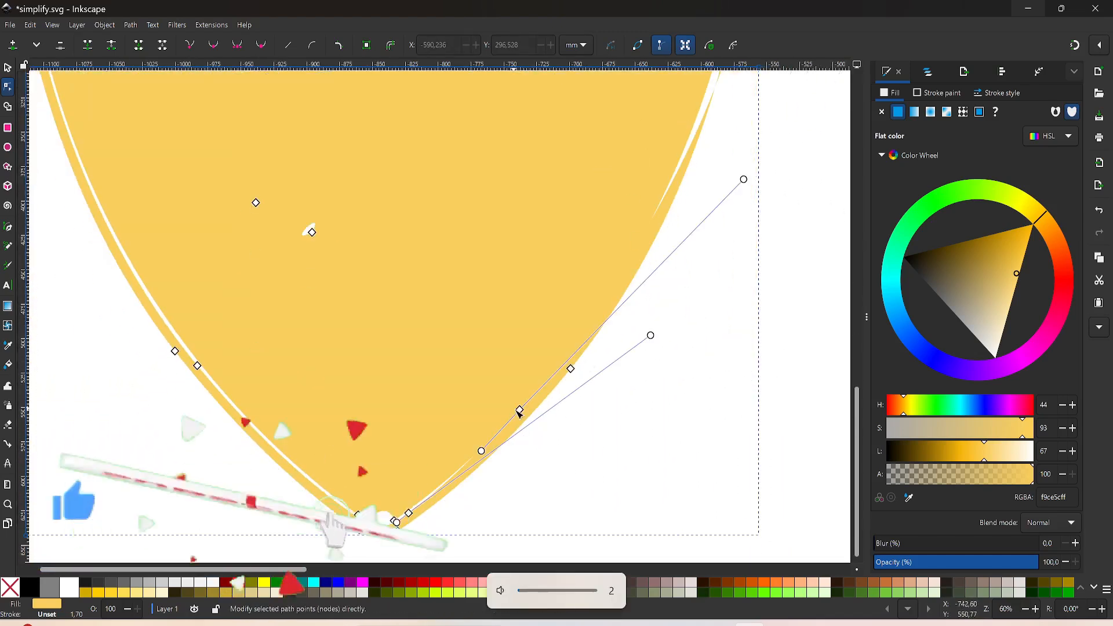
scroll(504, 311, "down", 4)
Draw a closed freehand path around the brown shield's lettering and bull, and apply Fill between paths to it and the shield
mouse_move(358, 147)
left_mouse_down()
mouse_move(358, 232)
mouse_move(414, 434)
mouse_move(534, 459)
mouse_move(684, 168)
mouse_move(621, 131)
mouse_move(564, 130)
left_mouse_up()
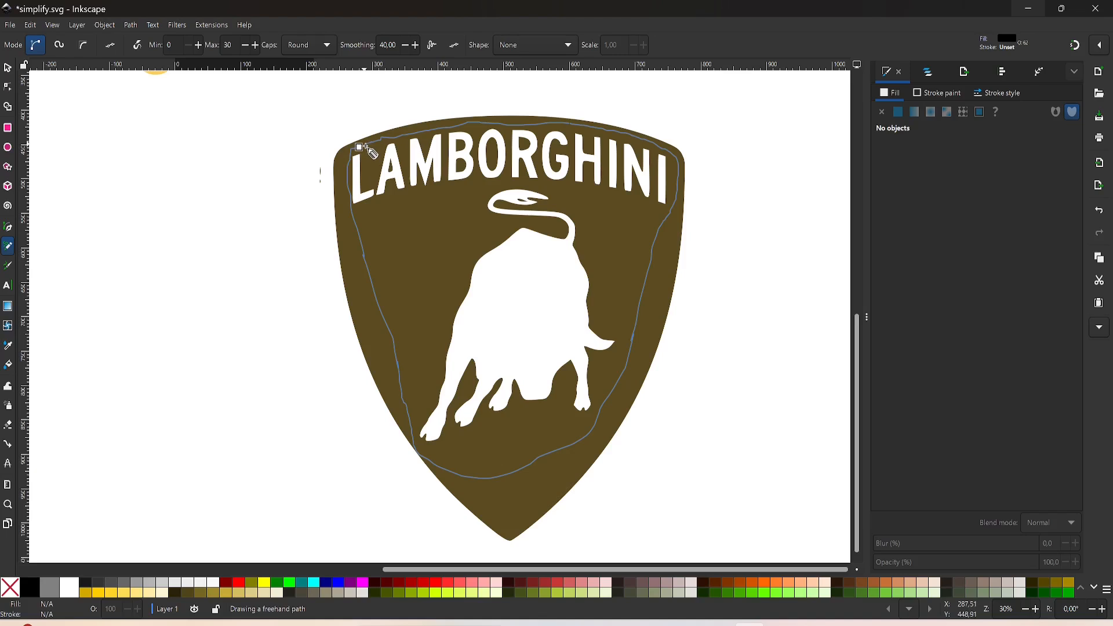
left_click_drag(358, 146, 359, 147)
left_click(7, 67)
left_click(131, 25)
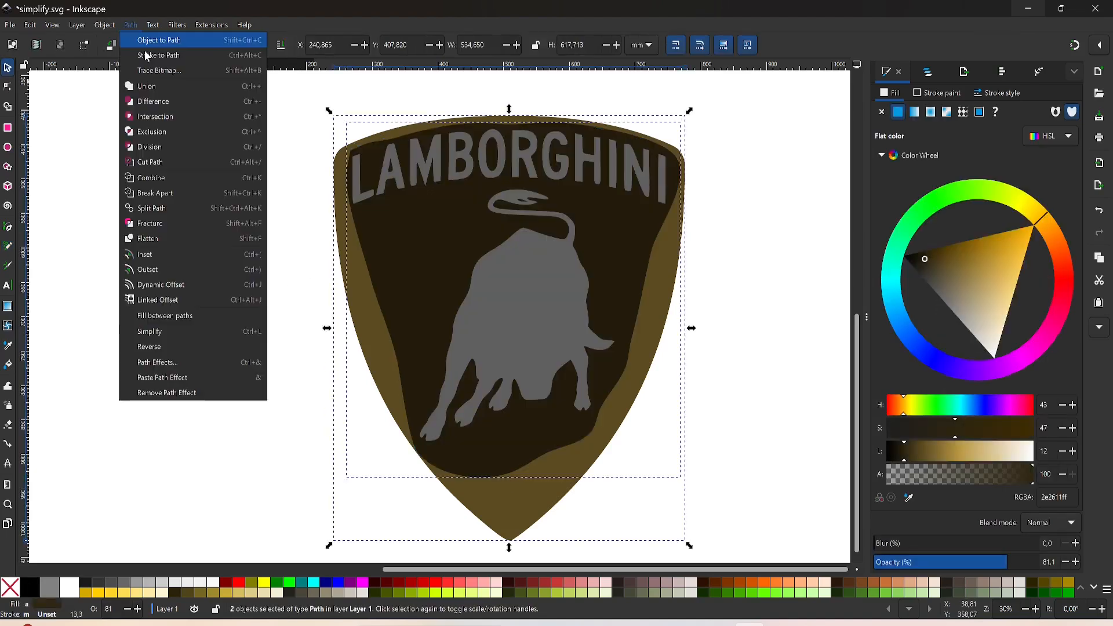
left_click(165, 315)
left_click(237, 279)
Convert the selected nodes at the upper part of the black shield to corner nodes
left_click(517, 377)
key("n")
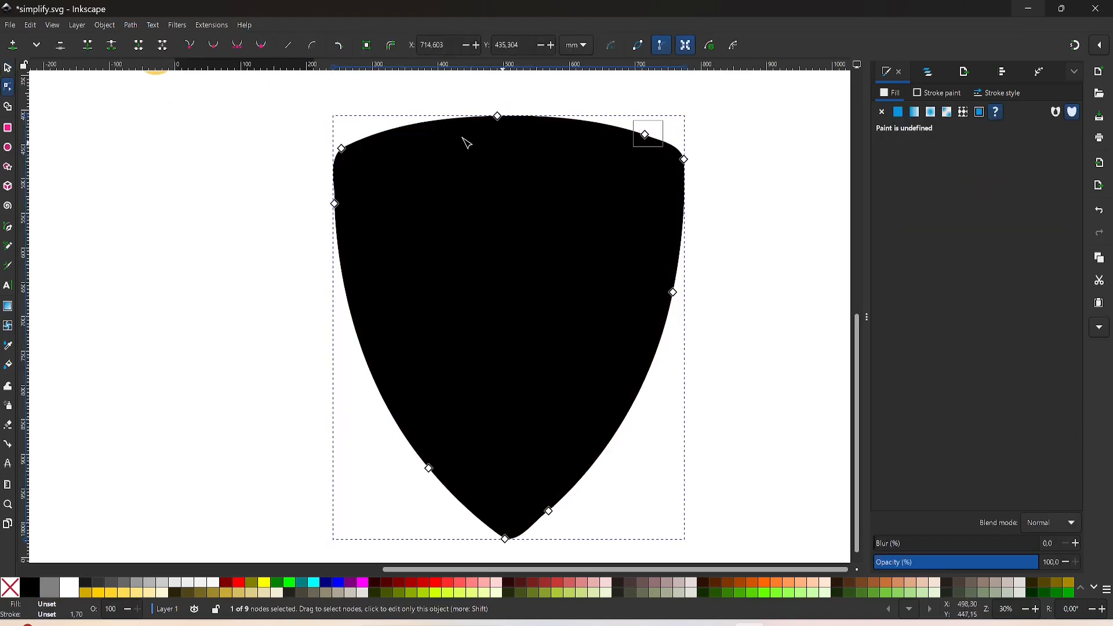
left_click_drag(292, 199, 378, 301)
left_click_drag(276, 216, 748, 134)
left_click(189, 44)
double_click(709, 293)
Delete the surplus nodes on the shield's lower sides and make the bottom tip a corner node
left_click(581, 349)
scroll(518, 547, "up", 2)
left_click_drag(289, 359, 619, 515)
key("Delete")
left_click(492, 531)
left_click(190, 45)
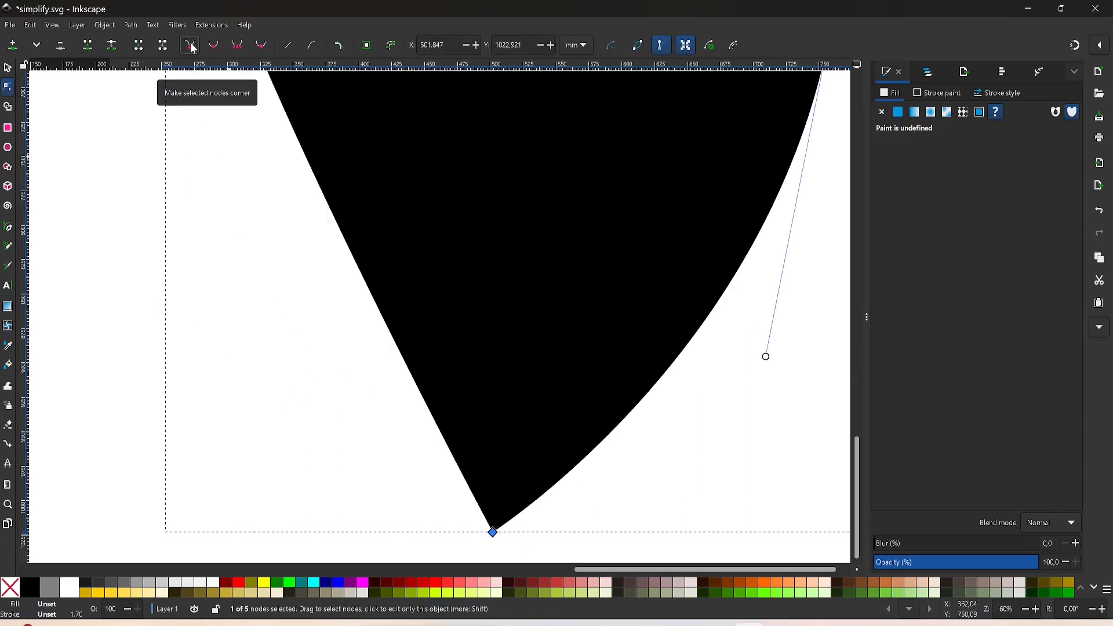
Bend the shield's two sides into outward curves and delete the extra node on the right side
scroll(323, 284, "down", 2)
left_click_drag(567, 414, 591, 401)
left_click_drag(262, 191, 281, 313)
left_click_drag(673, 241, 591, 278)
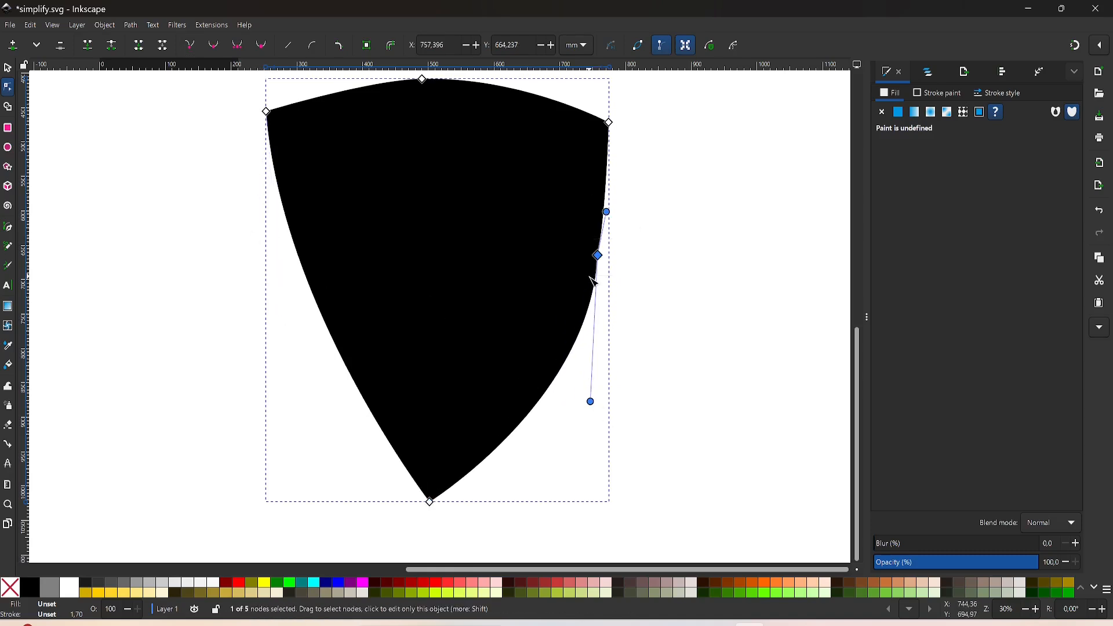
key("Delete")
key("s")
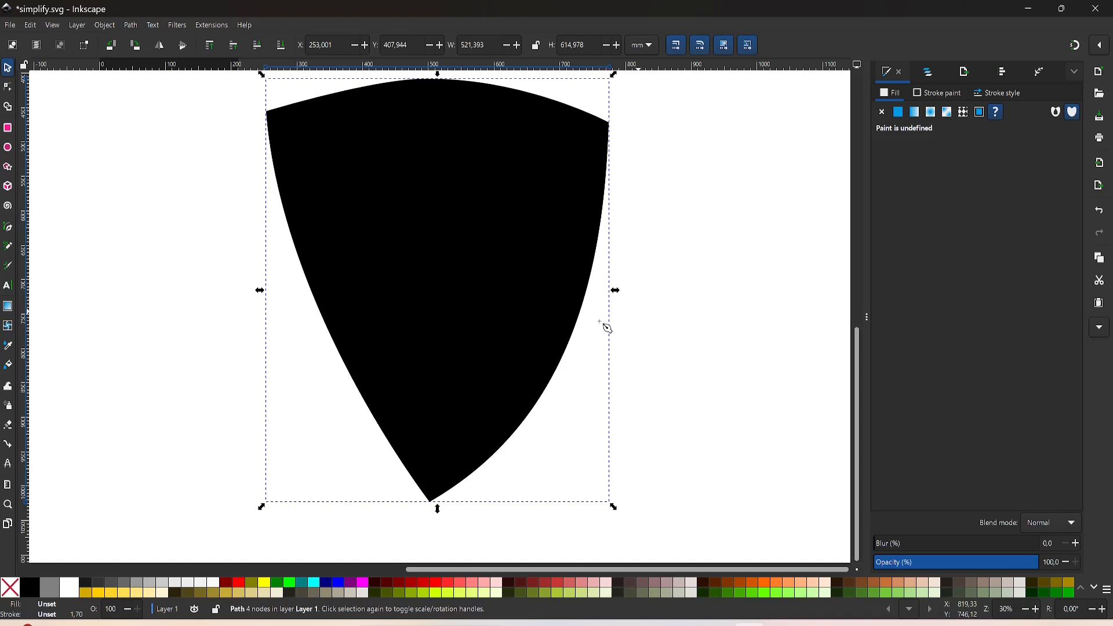
Draw a straight vertical line about 643 mm long from the shield's bottom tip to above its top edge
key("b")
left_click(430, 502)
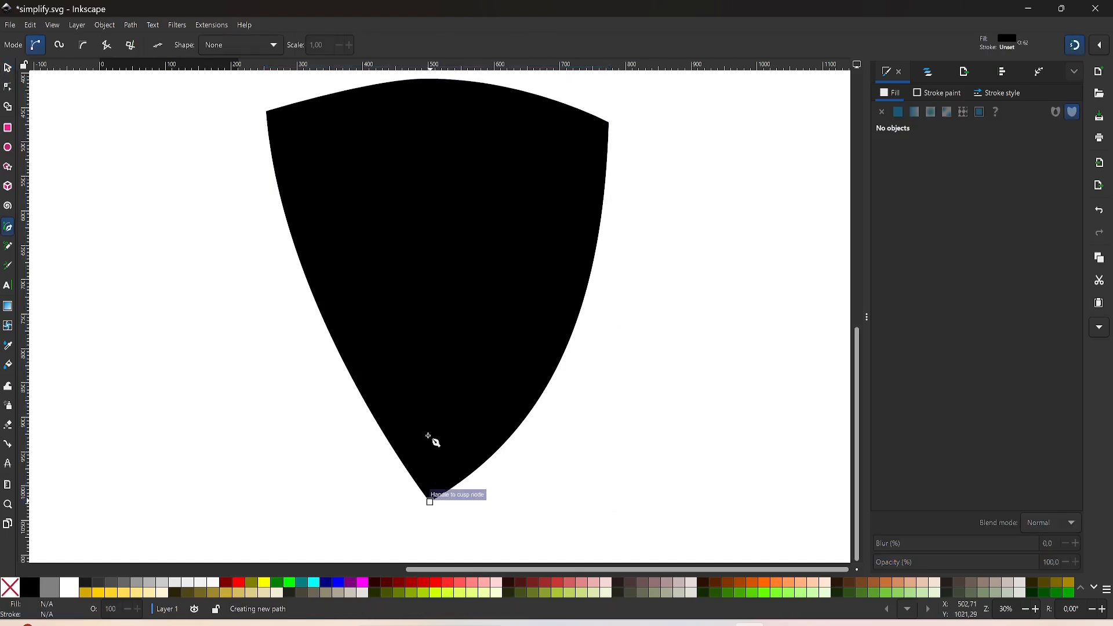
scroll(462, 124, "up", 1)
scroll(455, 120, "down", 2)
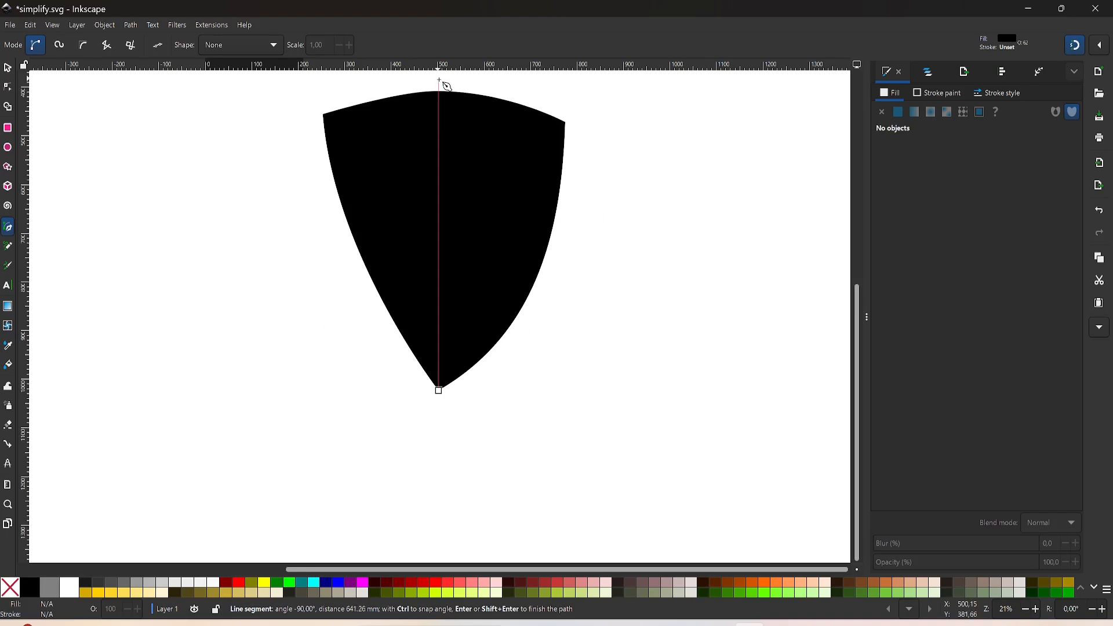
key("Return")
key("s")
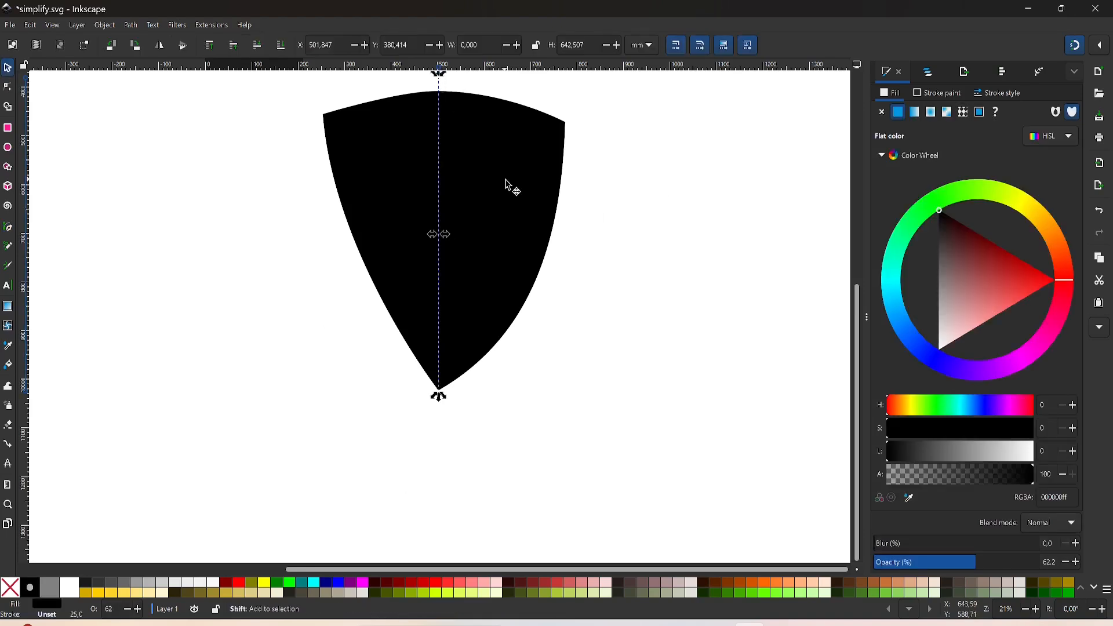
Divide the shield along the vertical line and delete its left half
key("ctrl+a")
left_click(177, 25)
mouse_move(131, 25)
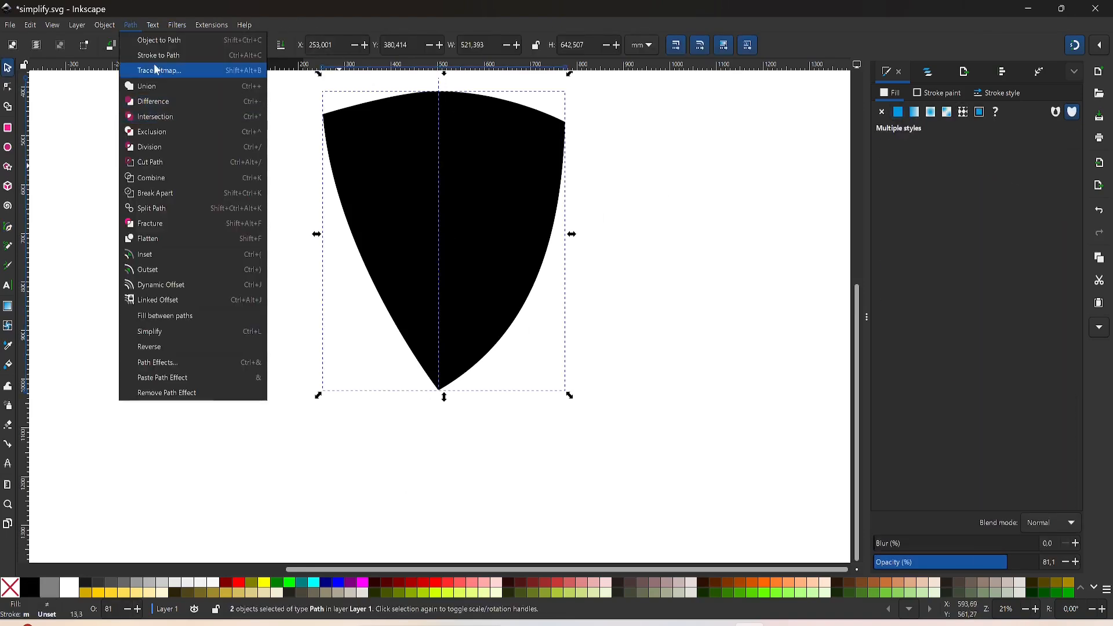
left_click(166, 152)
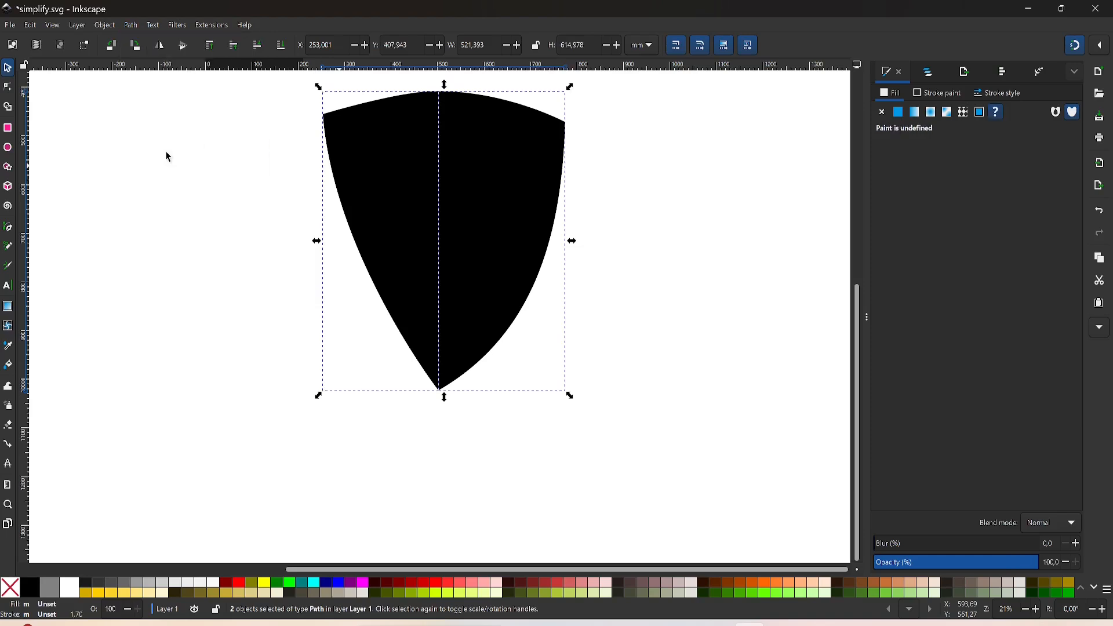
left_click(479, 242, "shift")
key("Delete")
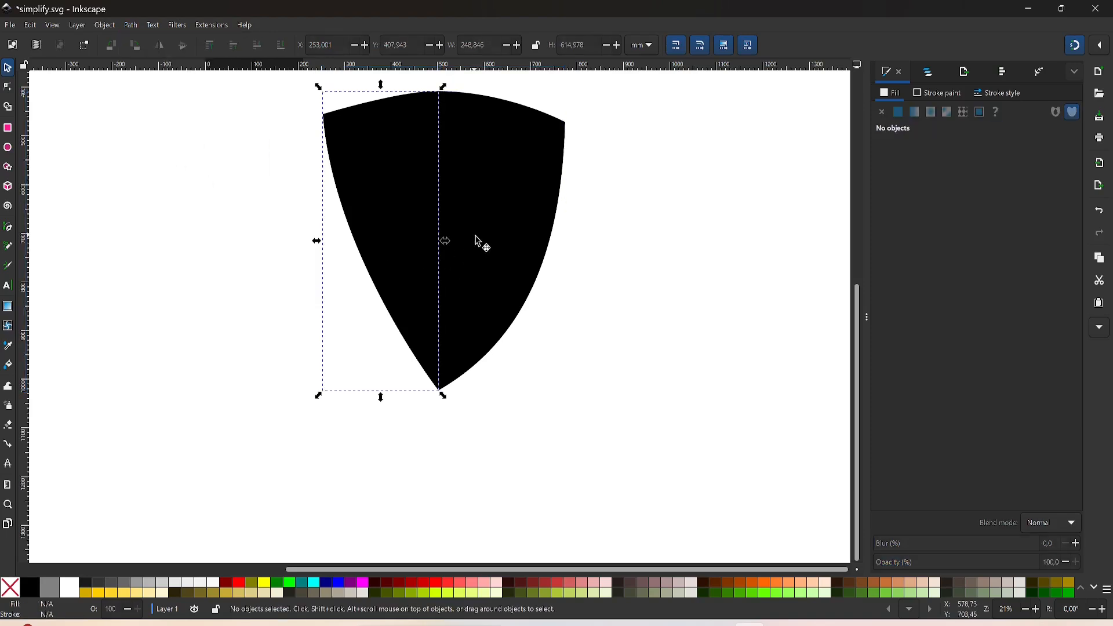
Mirror a copy of the right shield half to the left side and unite both halves into one path
left_click(480, 244)
key("ctrl+l")
left_click_drag(507, 226, 371, 235)
left_click(504, 266, "shift")
scroll(379, 123, "up", 2)
left_click(134, 25)
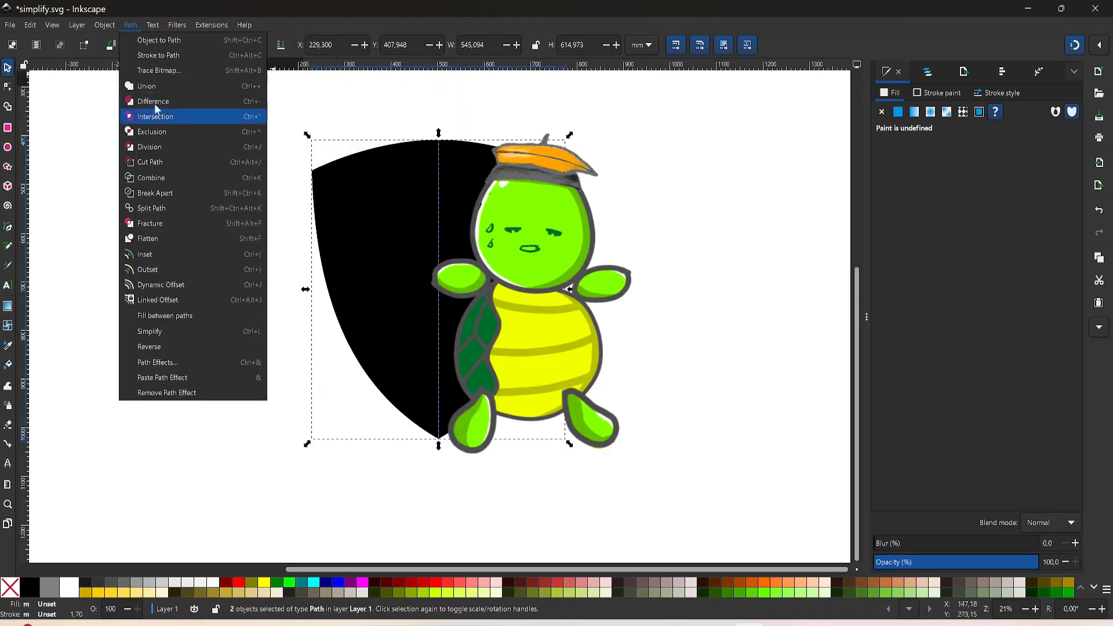
left_click(156, 113)
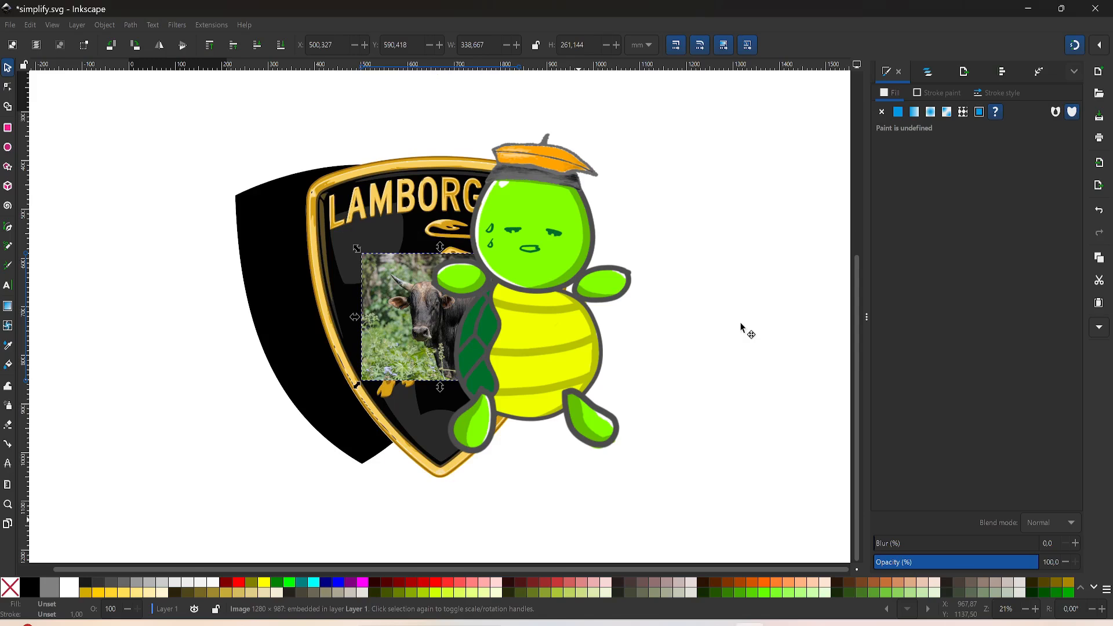
Move the bull photo off the emblem, and color the new shield's outline with the dark gold 9f6b08 sampled from the emblem's rim
left_click_drag(493, 314, 755, 309)
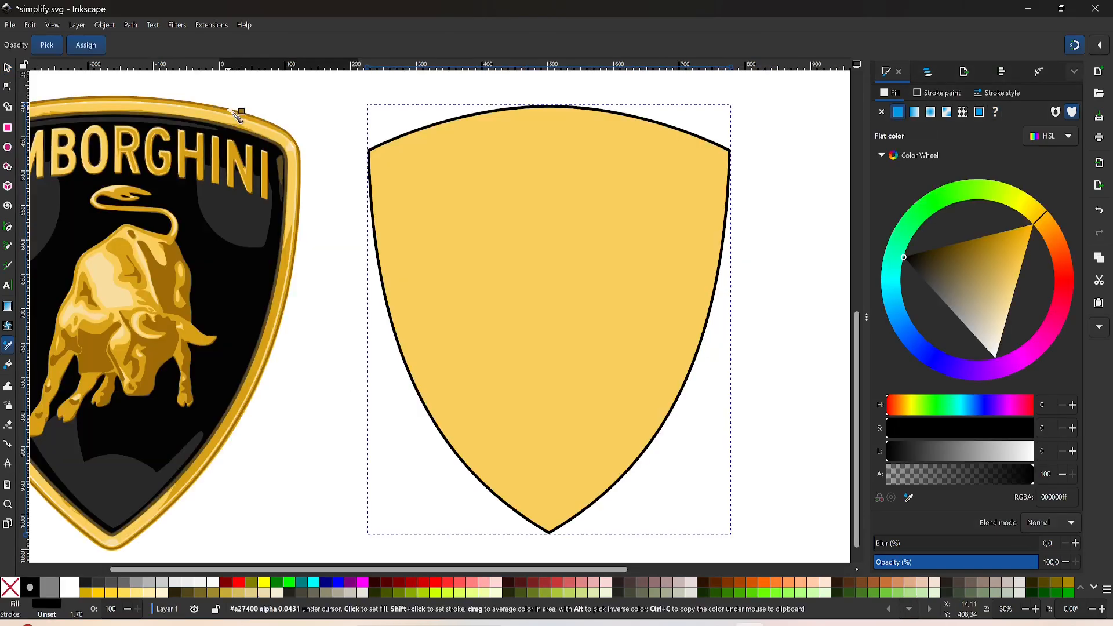
left_click(241, 112)
scroll(241, 112, "up", 4)
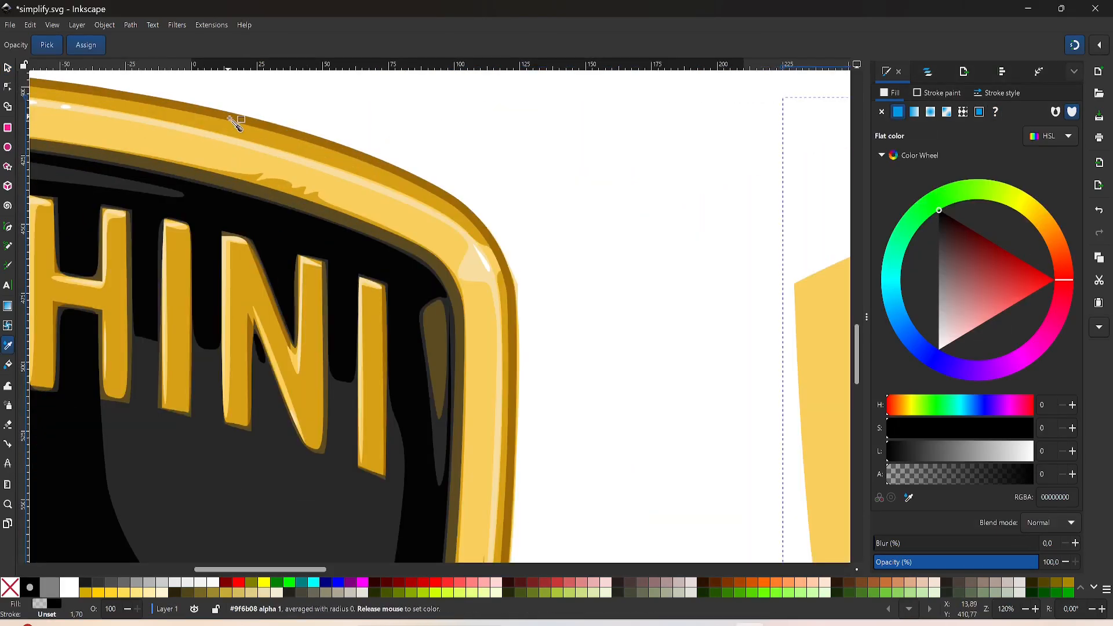
left_click(231, 119)
scroll(354, 127, "down", 4)
key("s")
left_click(401, 267)
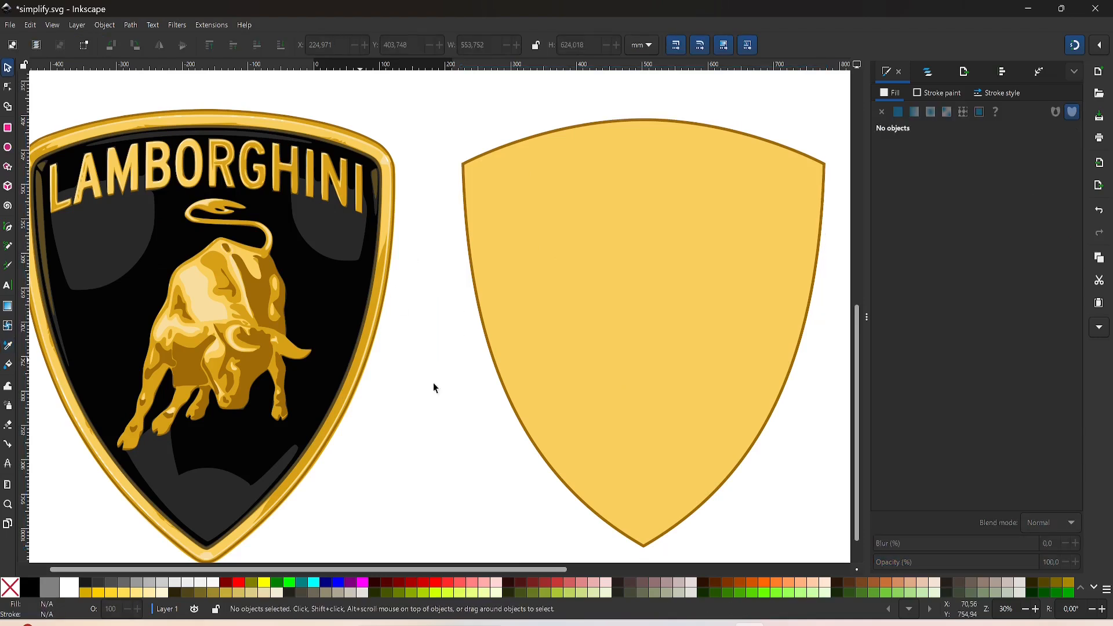
Fill the new shield's interior with black inside its dark gold outline
left_click(586, 318)
scroll(586, 318, "right", 2)
left_click_drag(940, 283, 0, 43)
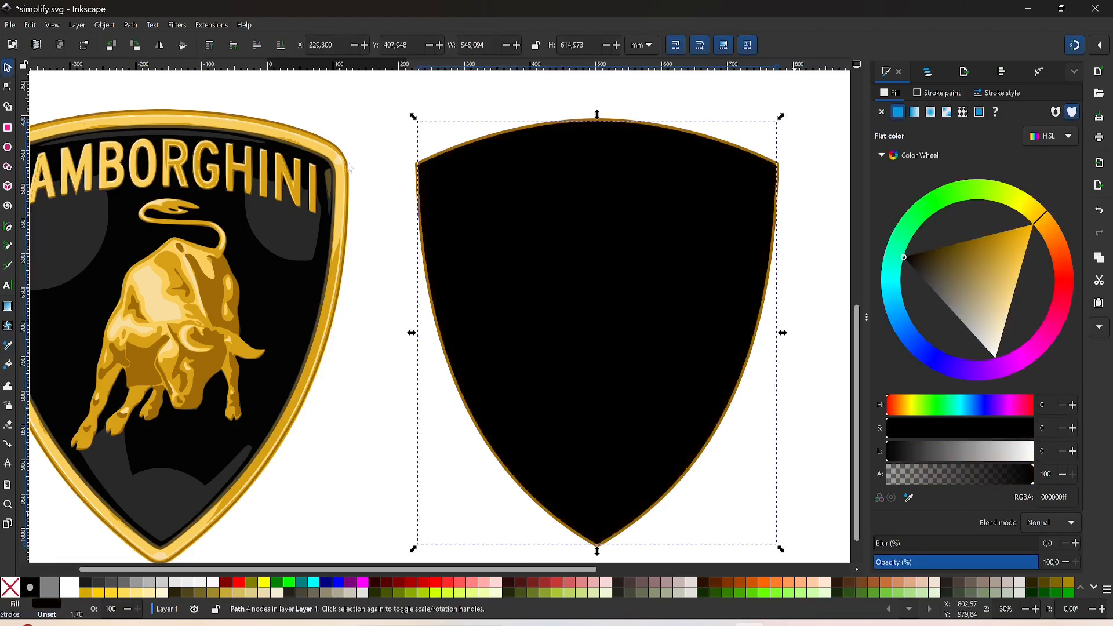
Reposition the bull photo beside the black shield and enlarge it
left_click(368, 242)
scroll(368, 241, "left", 2)
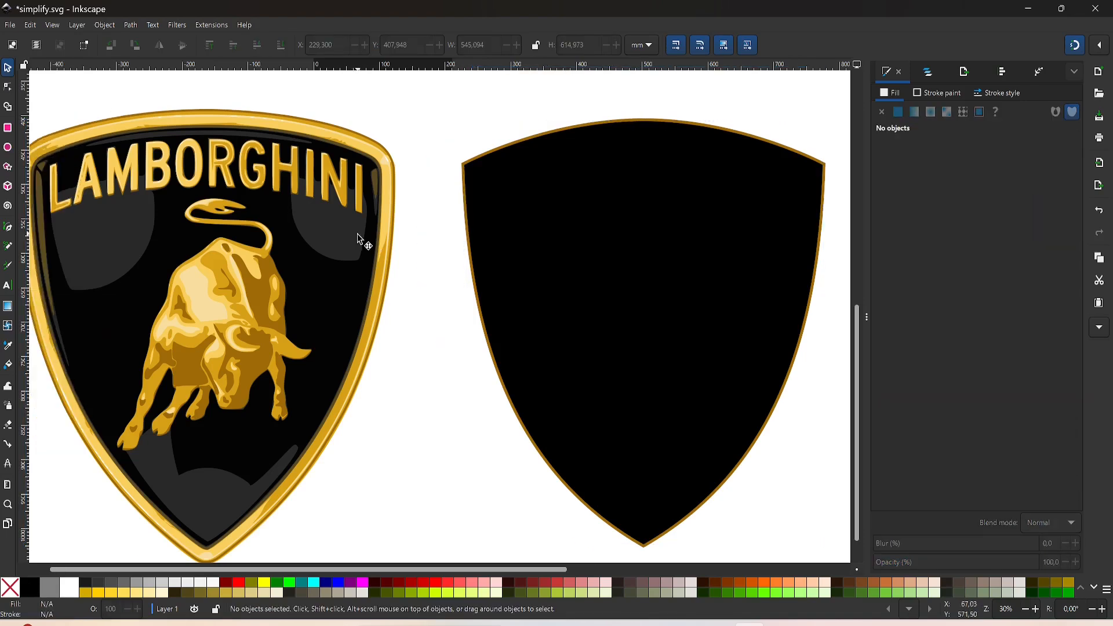
scroll(239, 197, "down", 3)
left_click(567, 224)
scroll(570, 224, "up", 1)
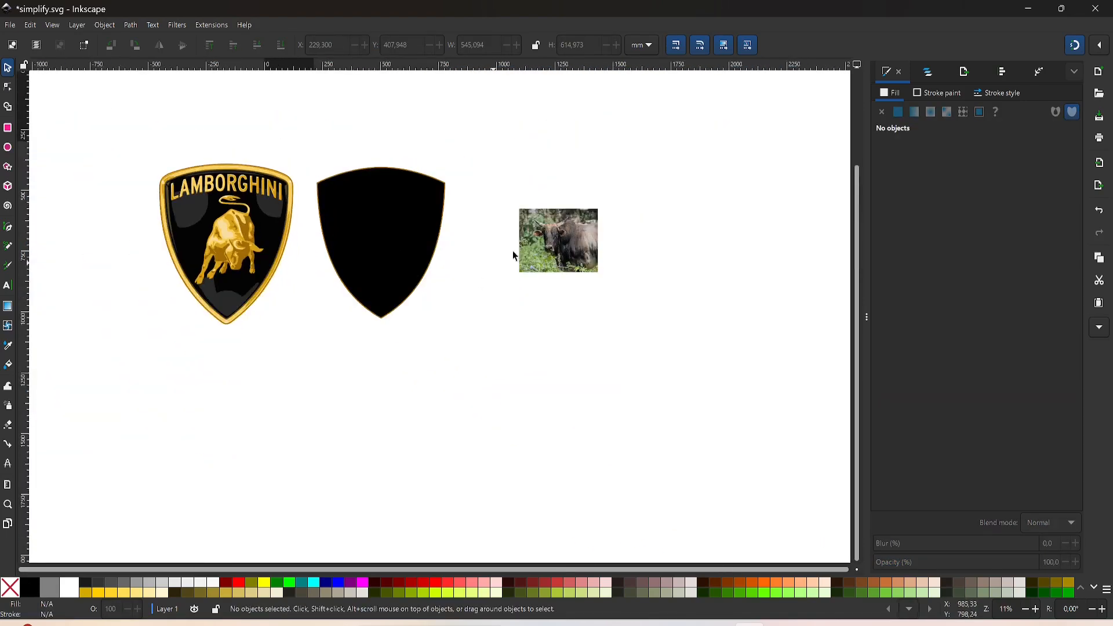
scroll(573, 249, "up", 1)
left_click_drag(573, 249, 547, 270)
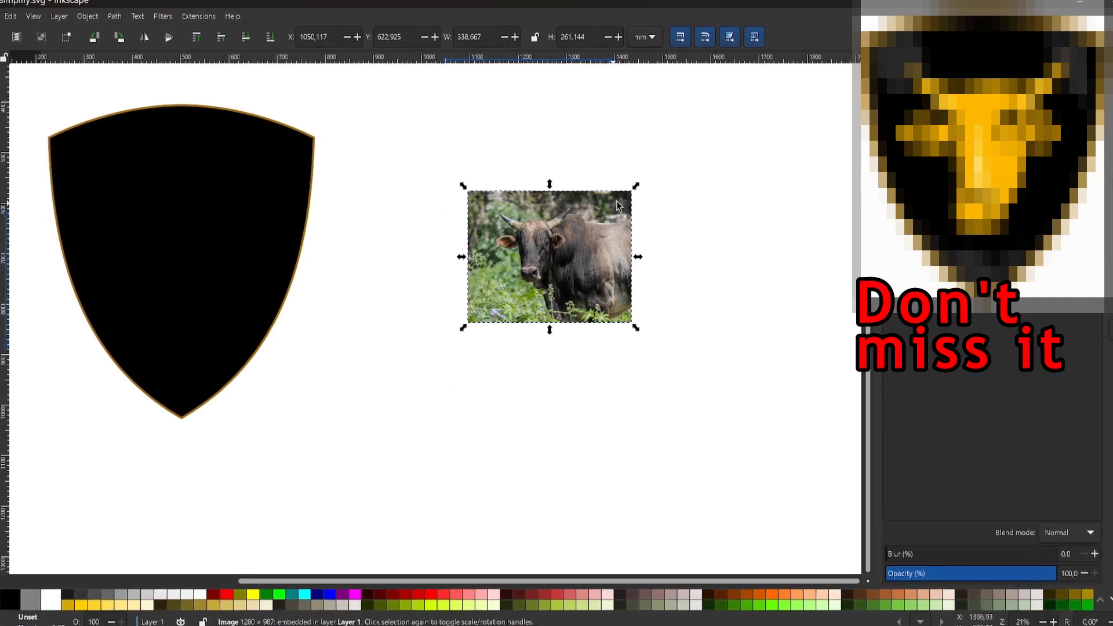
left_click_drag(614, 210, 763, 120)
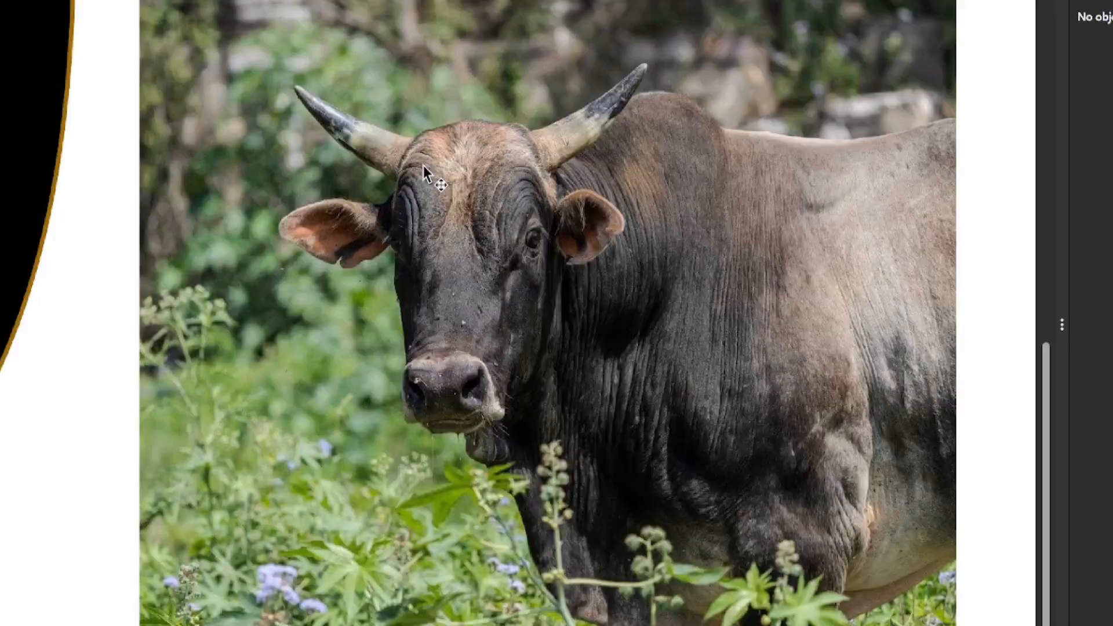
Trace the horn on the left side of the bull photo as a separate path with the Pen tool
key("b")
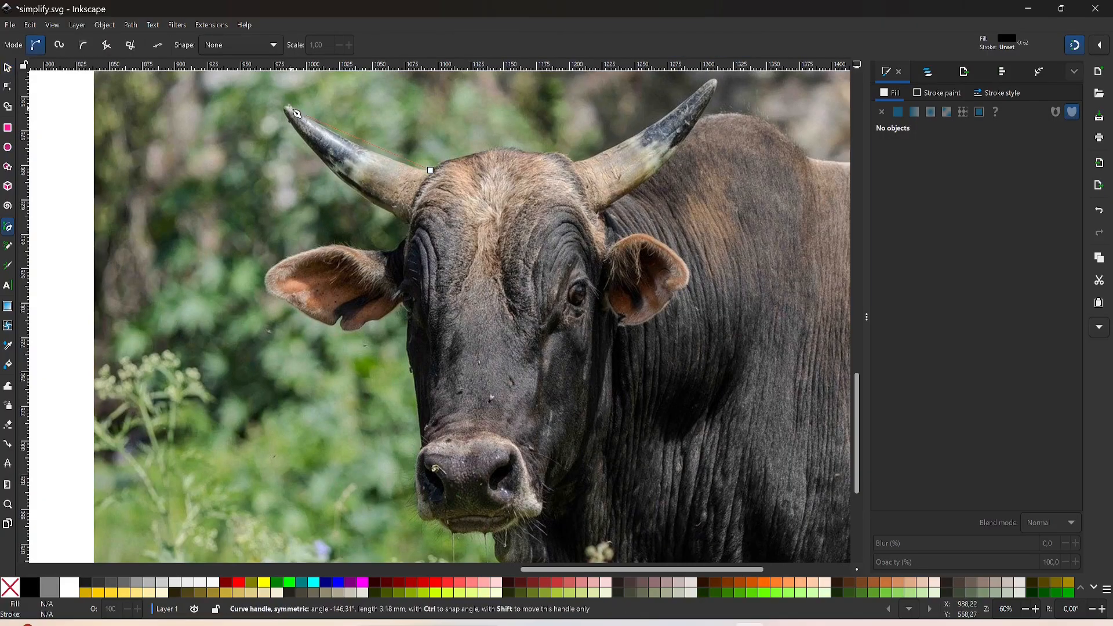
left_click_drag(407, 224, 454, 232)
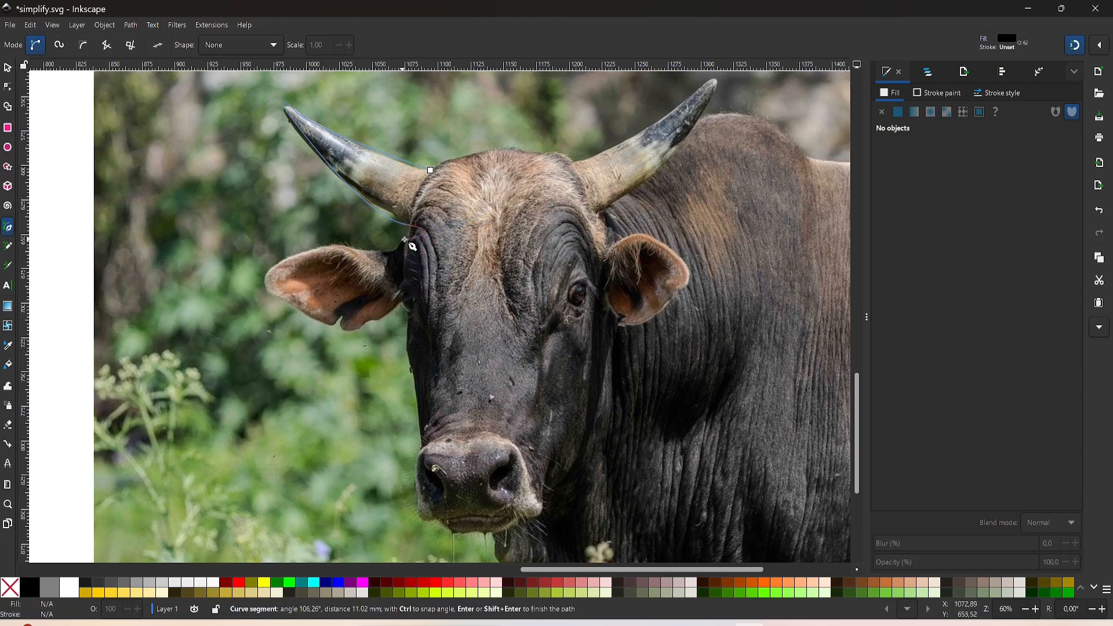
key("Return")
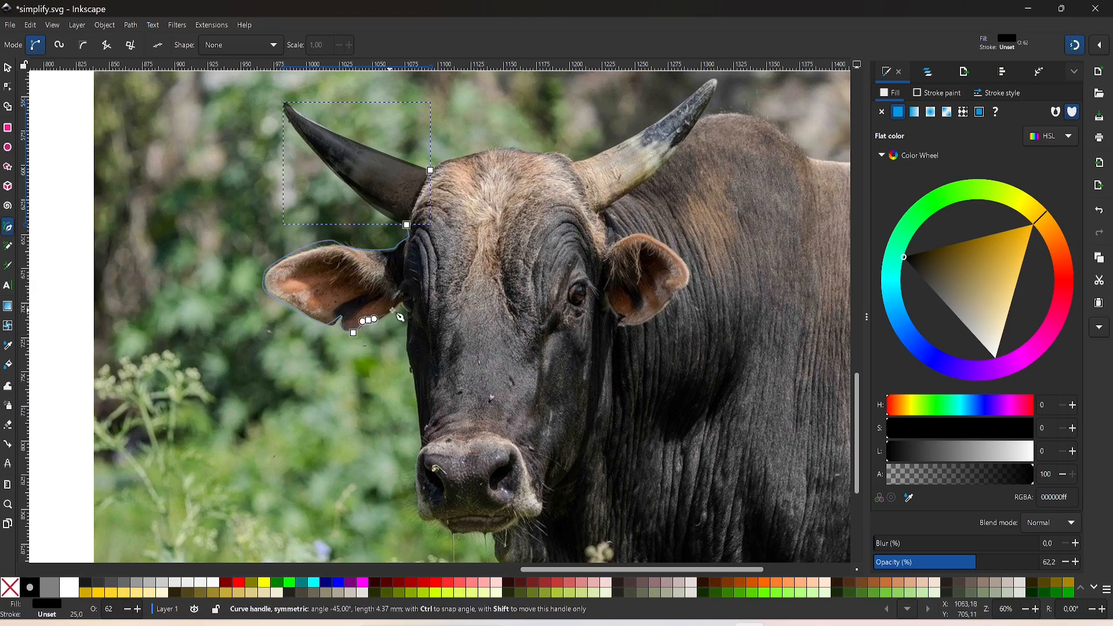
Trace the bull's head outline from the left ear down the cheek, around the muzzle and up to the right ear
left_click(406, 348)
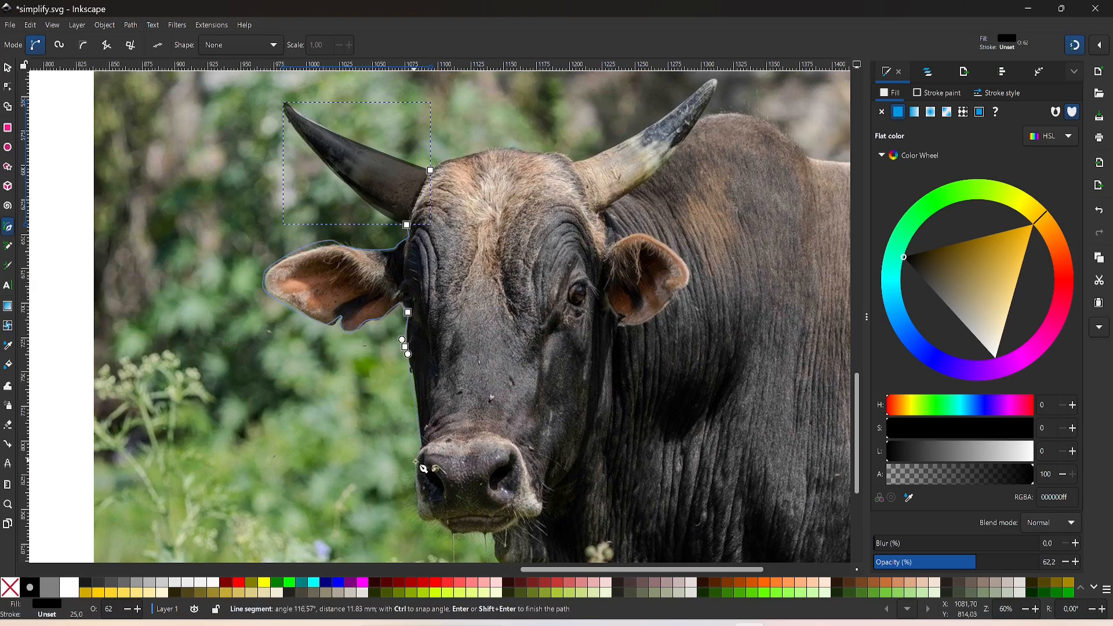
left_click_drag(418, 516, 423, 526)
left_click(440, 523)
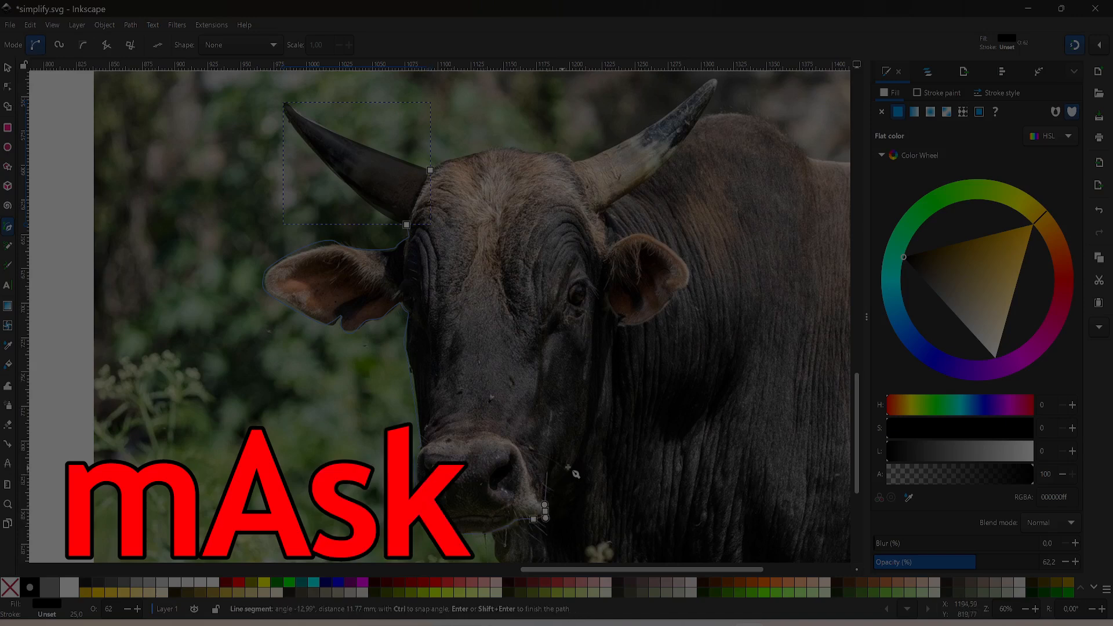
left_click(620, 322)
left_click_drag(662, 305, 670, 296)
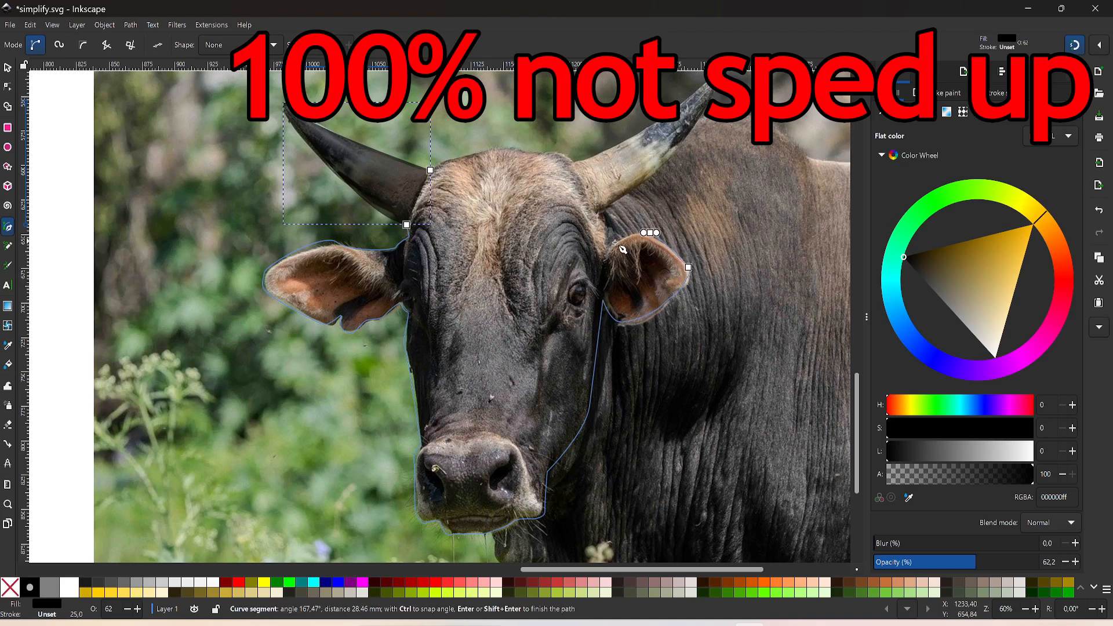
Trace the right horn and the top of the bull's head to complete the outline, and open the shape for node editing
left_click_drag(600, 212, 605, 217)
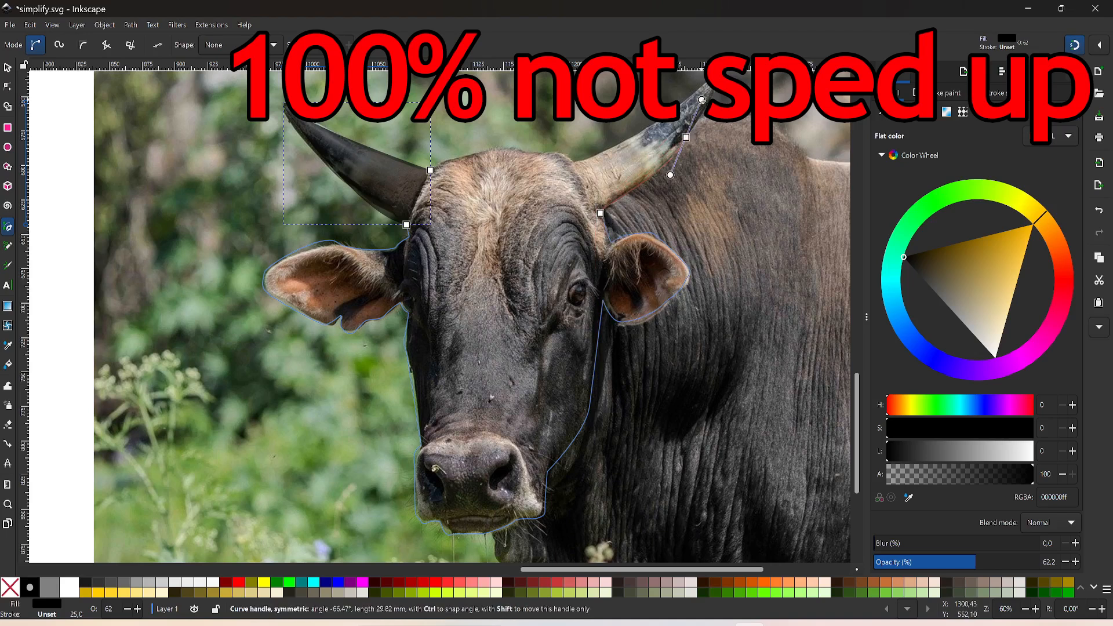
left_click(713, 77)
left_click_drag(576, 162, 564, 164)
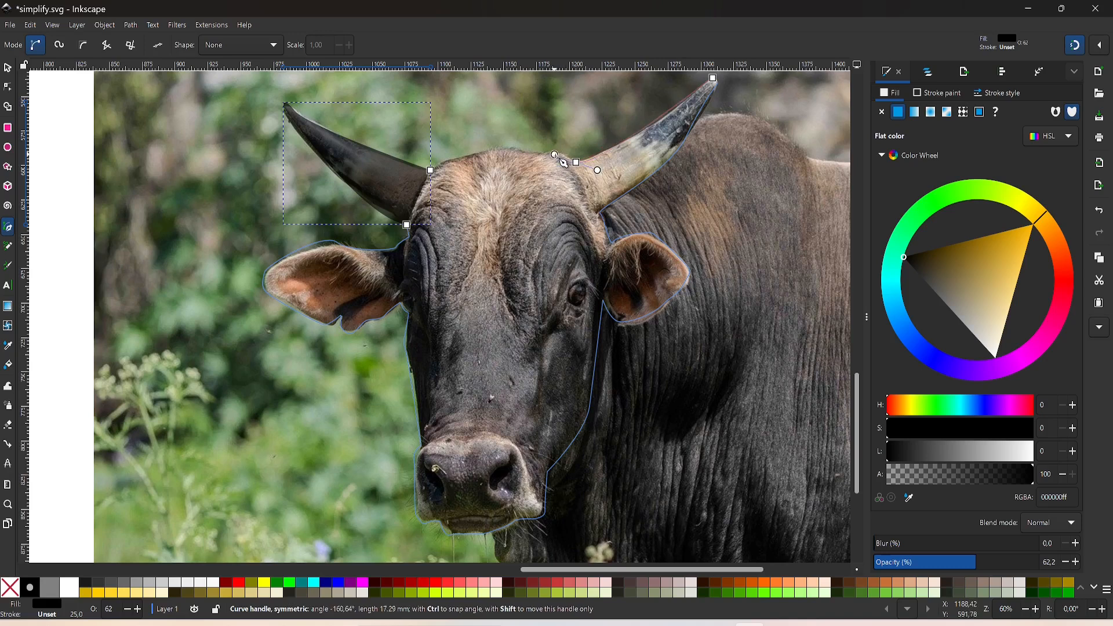
left_click(435, 168)
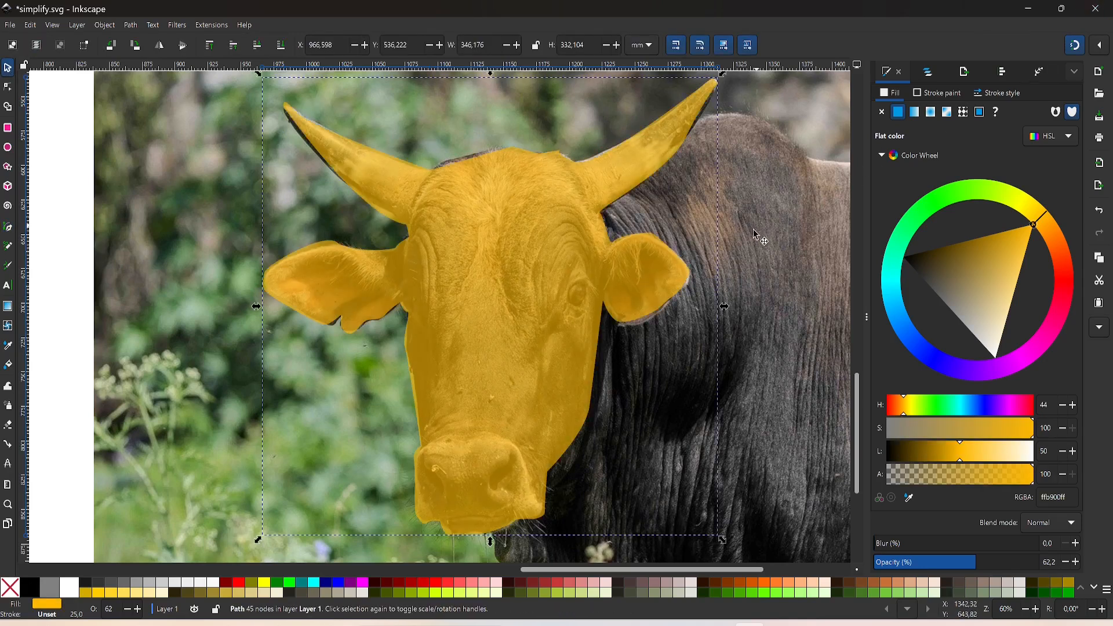
key("n")
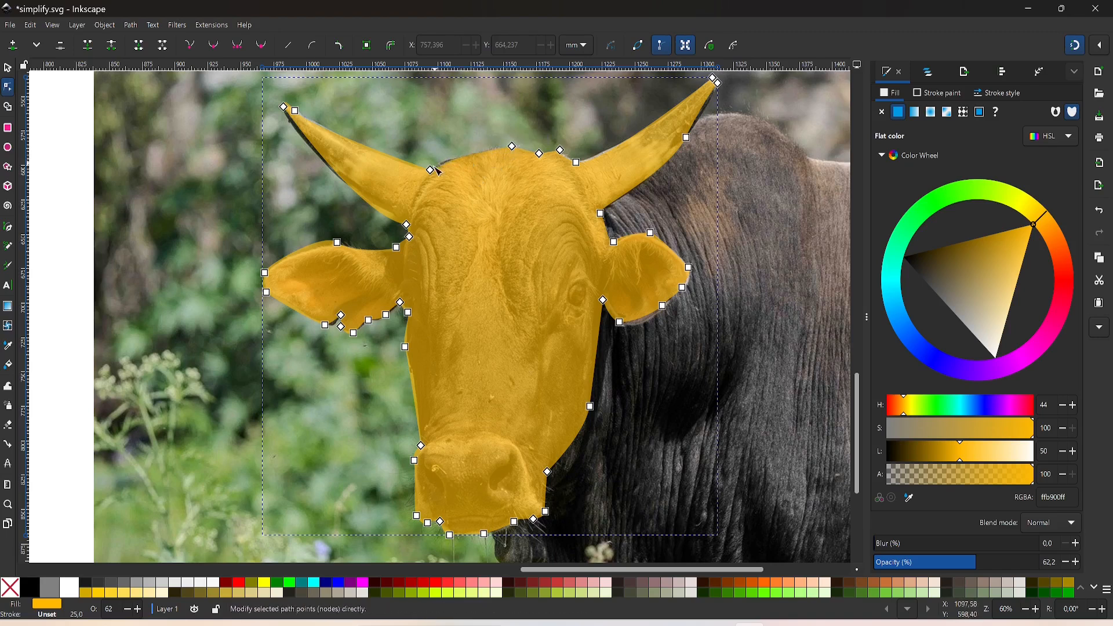
Adjust the outline nodes at the left horn's base and tip and at the right horn's tip to match the photo
left_click_drag(433, 169, 432, 165)
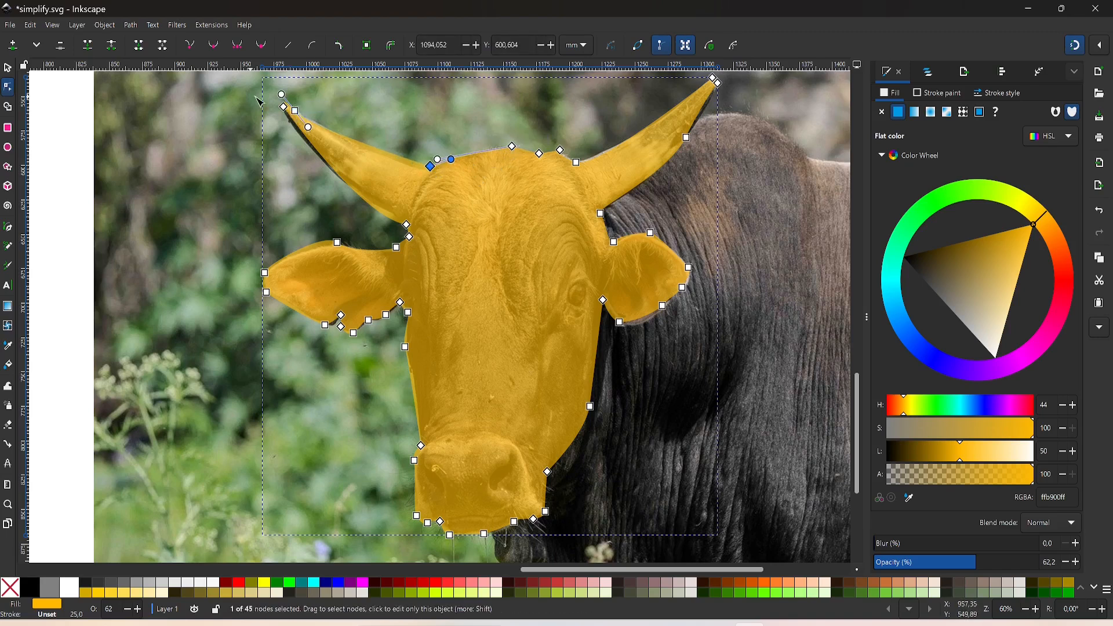
scroll(258, 99, "up", 3)
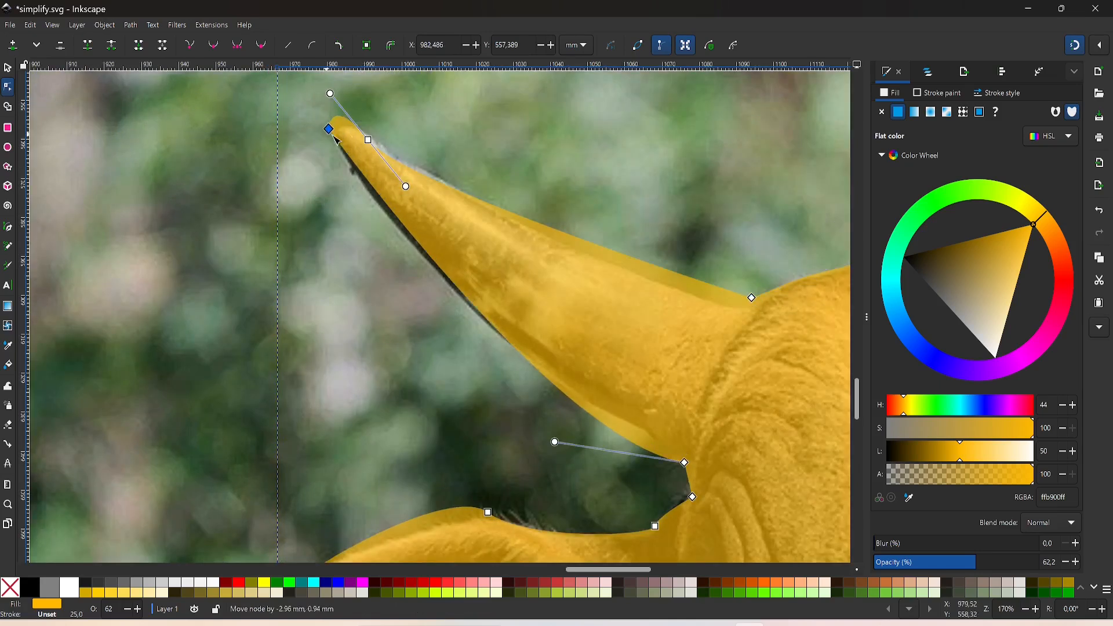
left_click_drag(374, 143, 386, 157)
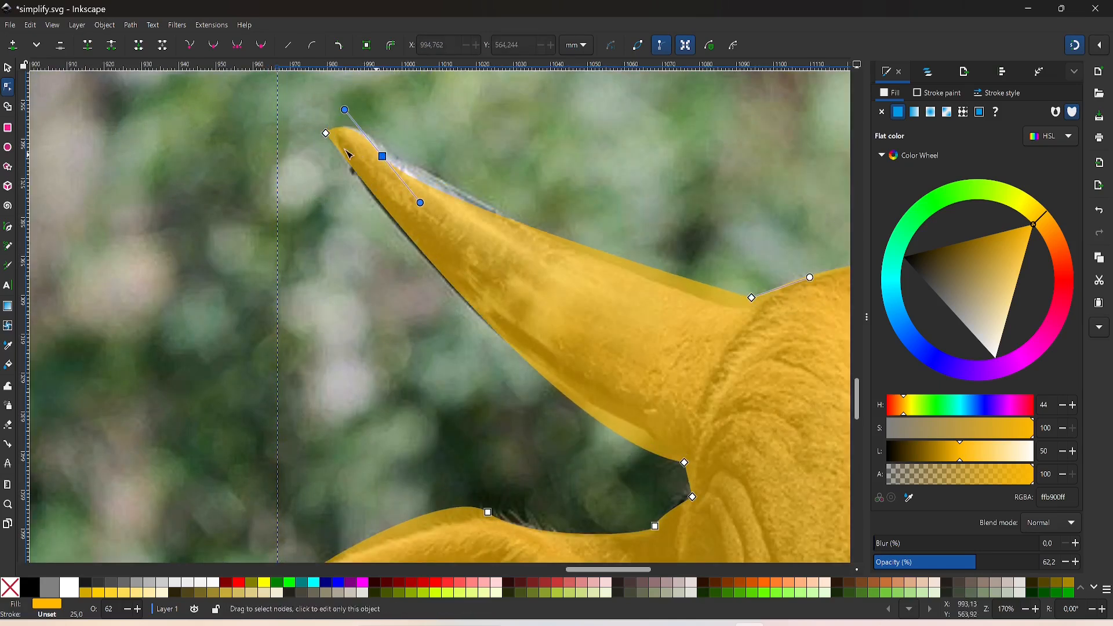
left_click_drag(348, 149, 300, 119)
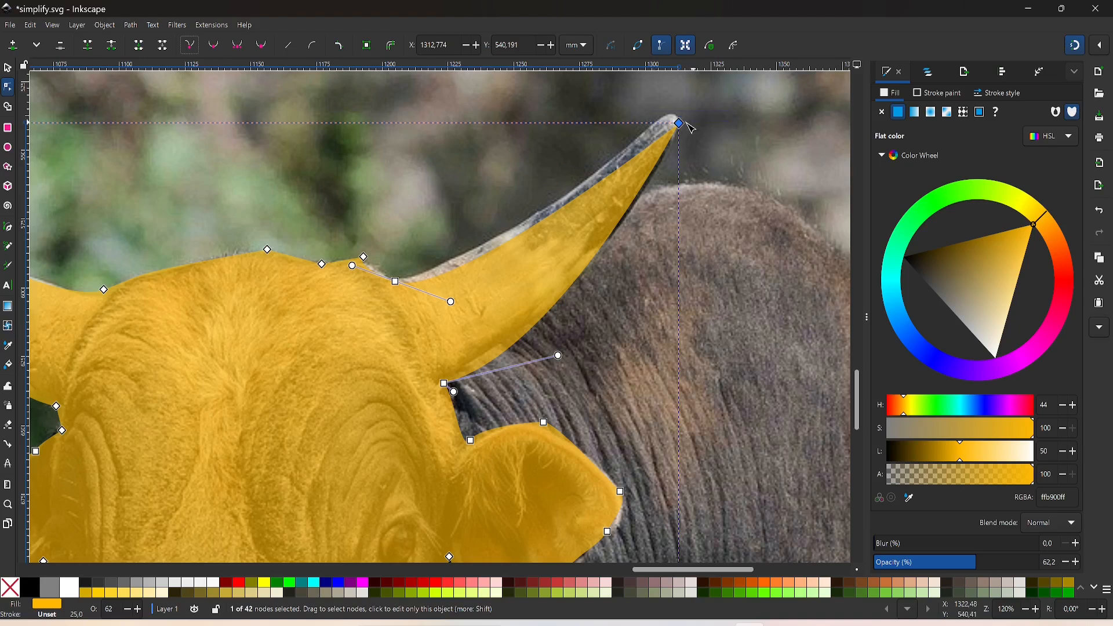
left_click_drag(679, 123, 679, 114)
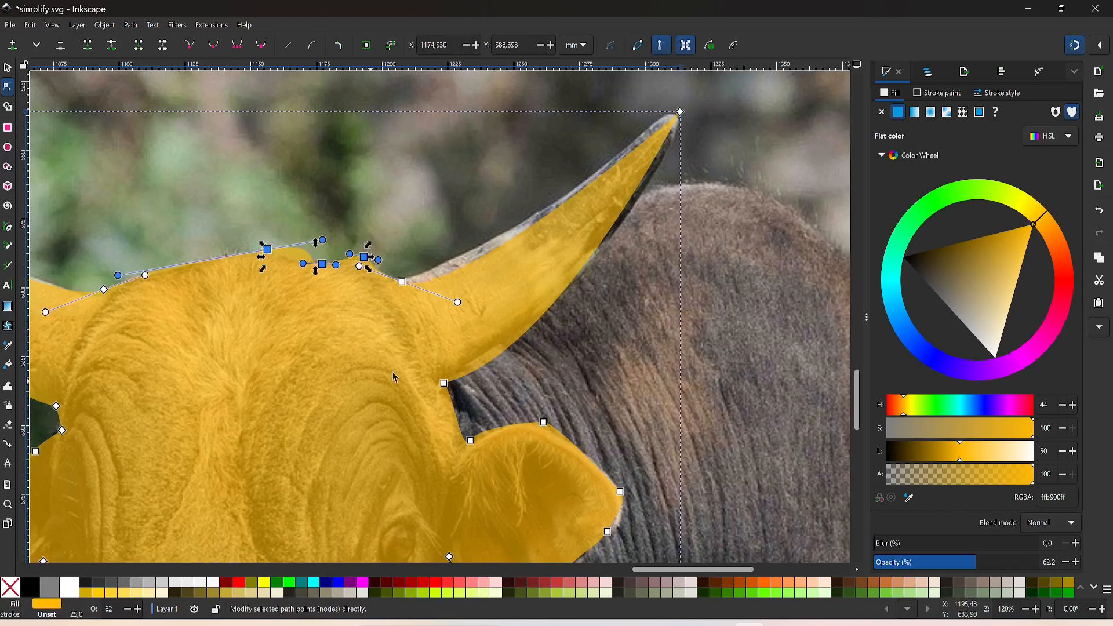
Smooth the outline nodes along the top of the head, the right ear's lower edge and the underside of the muzzle
key("s")
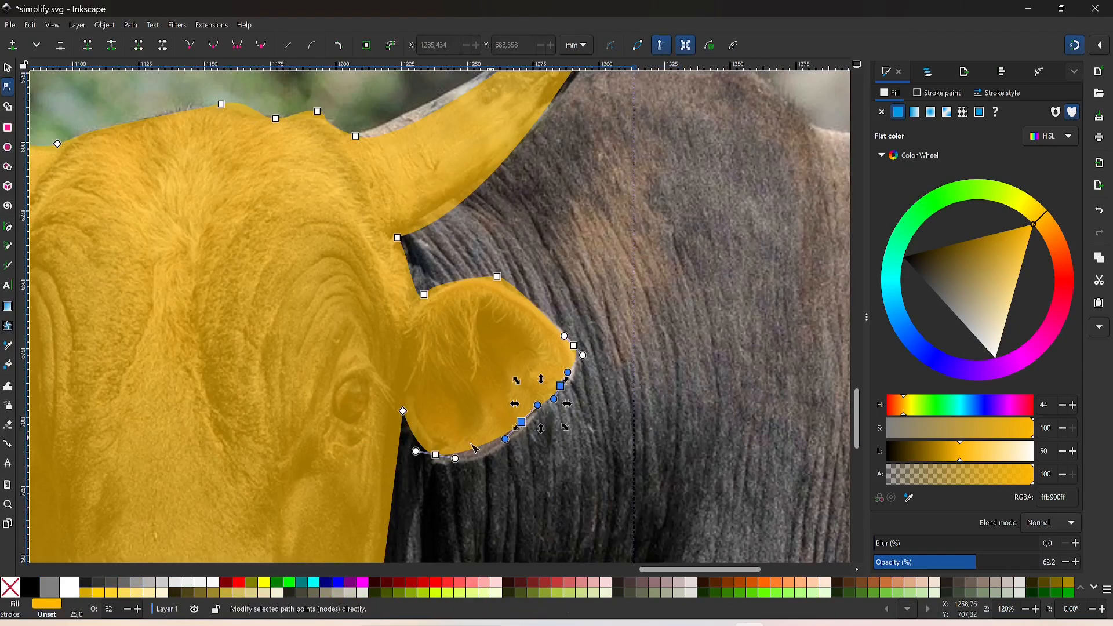
left_click(438, 456)
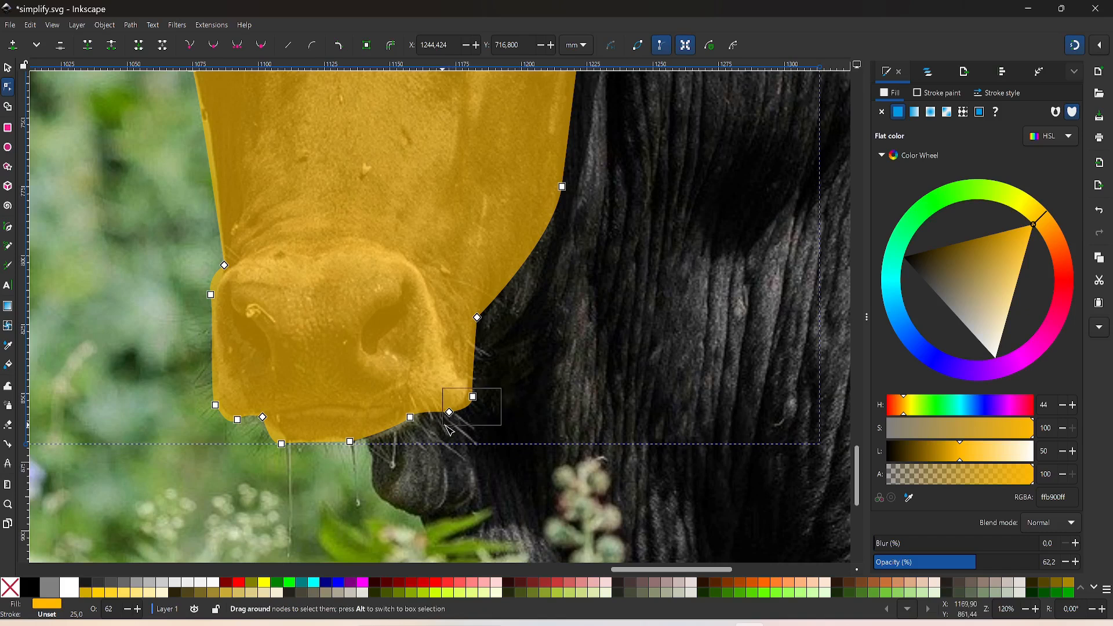
left_click_drag(450, 431, 455, 400)
left_click(450, 414)
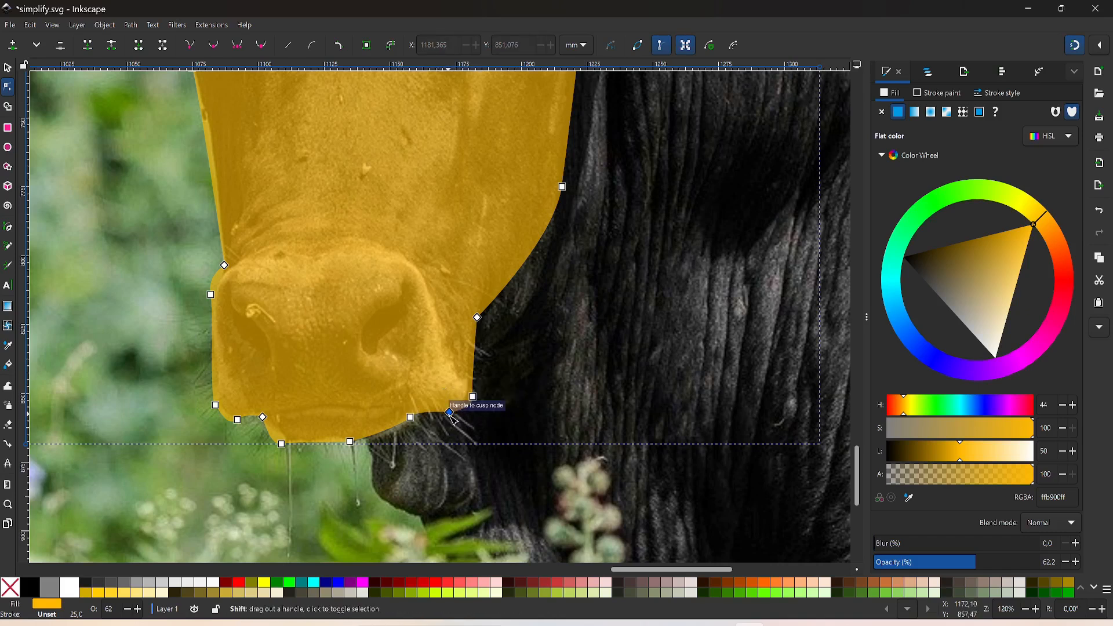
left_click(411, 418)
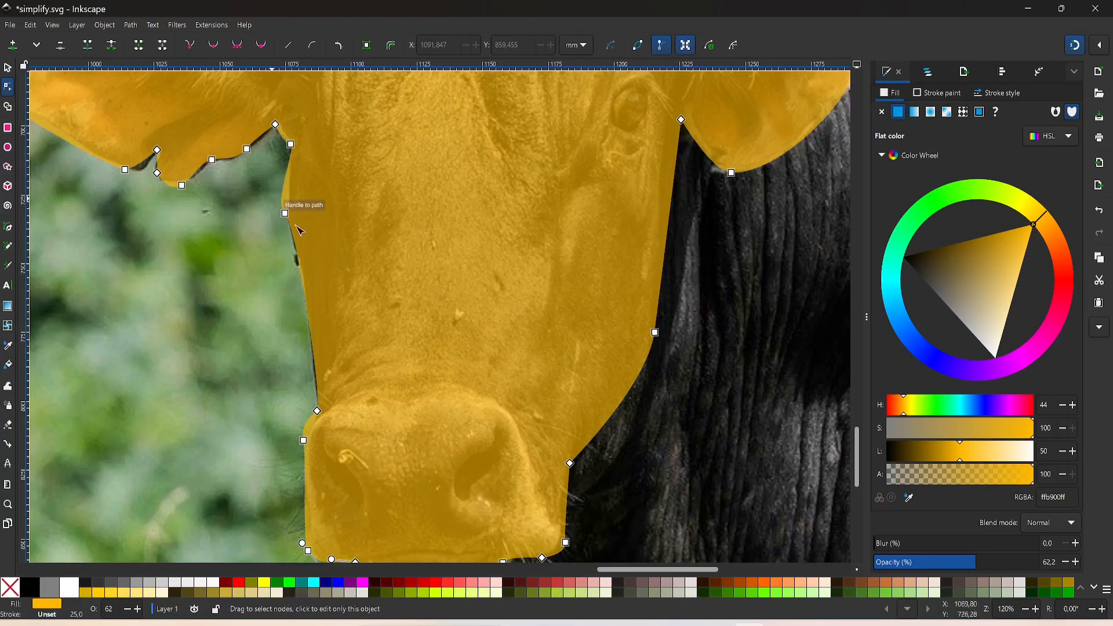
Delete the extra node on the left cheek and reshape the lower edge of the left ear
left_click(284, 213)
key("Delete")
scroll(225, 262, "down", 1)
scroll(225, 262, "down", 1)
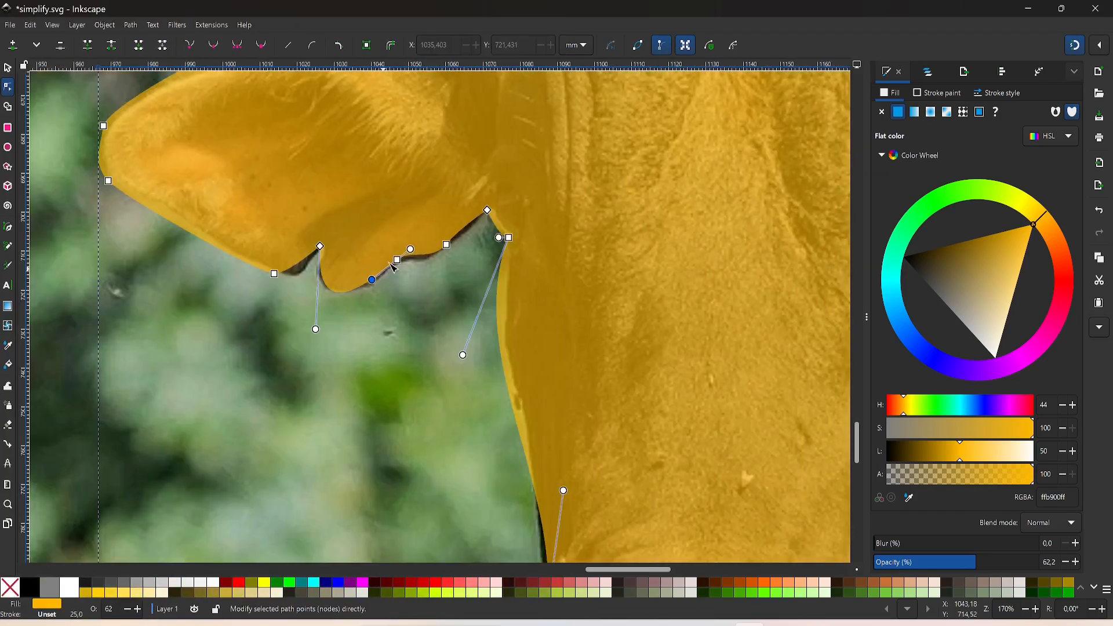
left_click_drag(404, 265, 431, 279)
left_click_drag(276, 275, 244, 271)
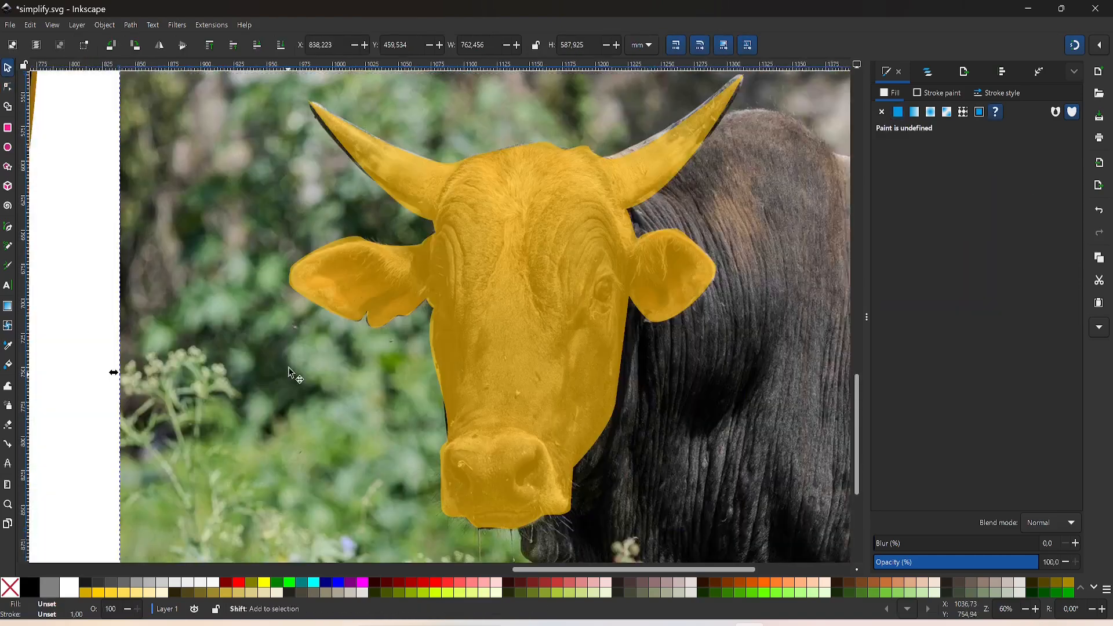
Duplicate the traced bull's head and place the copy in the upper middle of the black shield
scroll(565, 290, "down", 3)
left_click(565, 290)
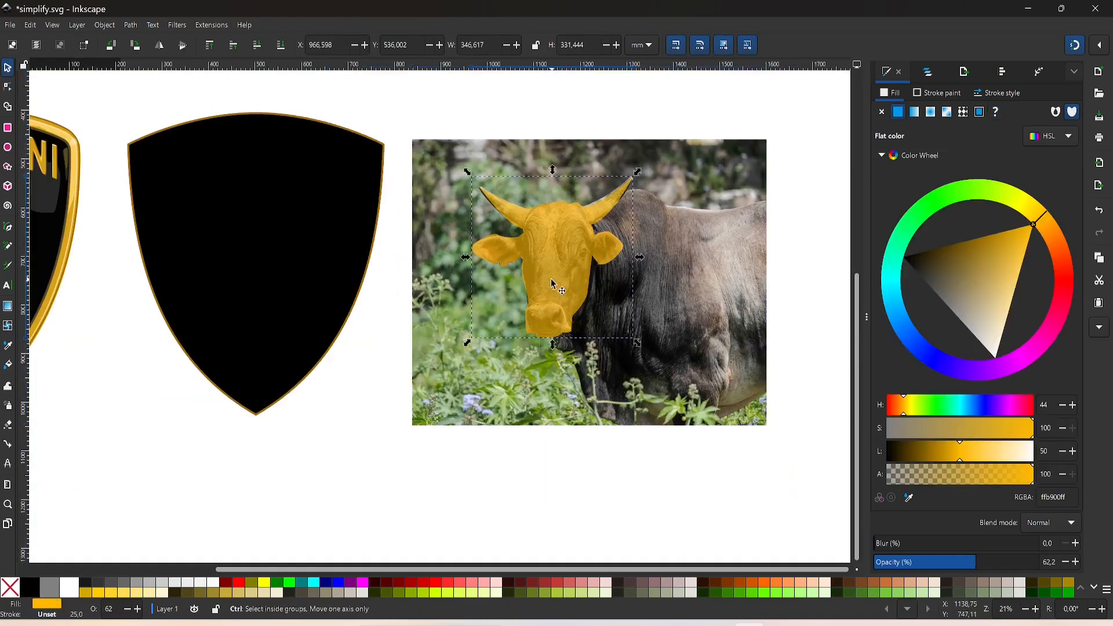
key("ctrl+d")
left_click_drag(559, 287, 225, 269)
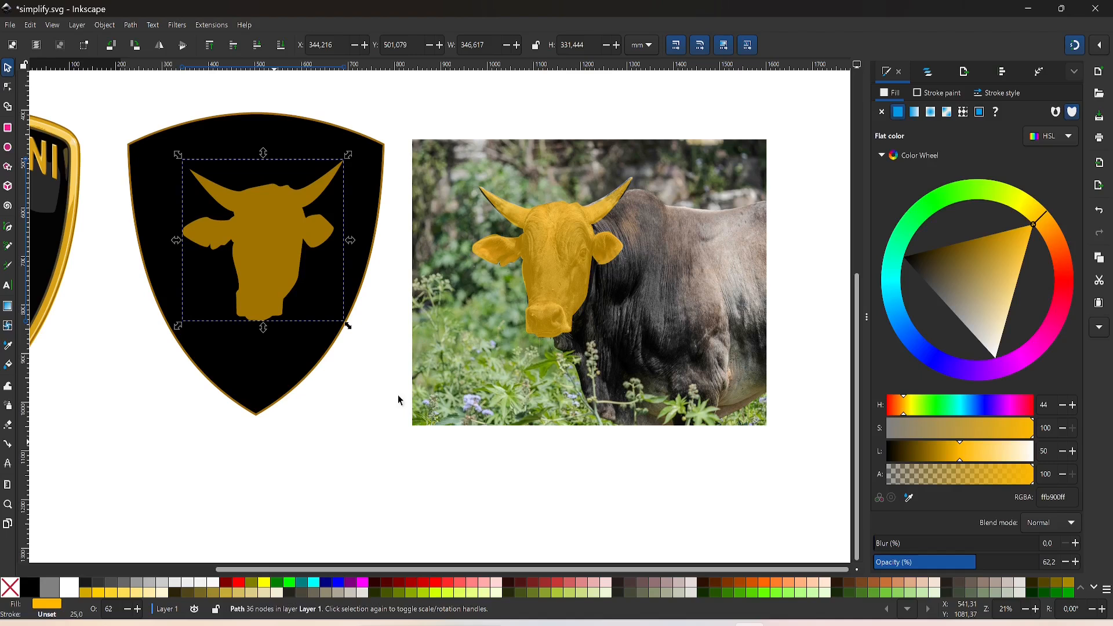
left_click(342, 431)
scroll(342, 431, "right", 2)
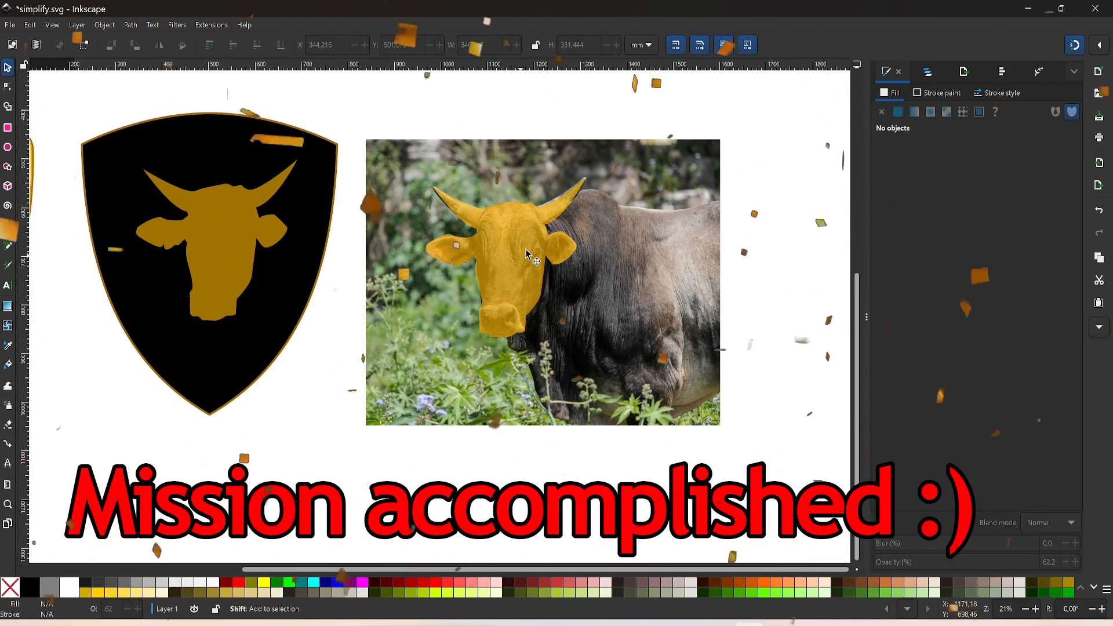
Draw the bull's right eye freehand with the Pencil tool and darken its fill to 604600ff
scroll(526, 251, "up", 5)
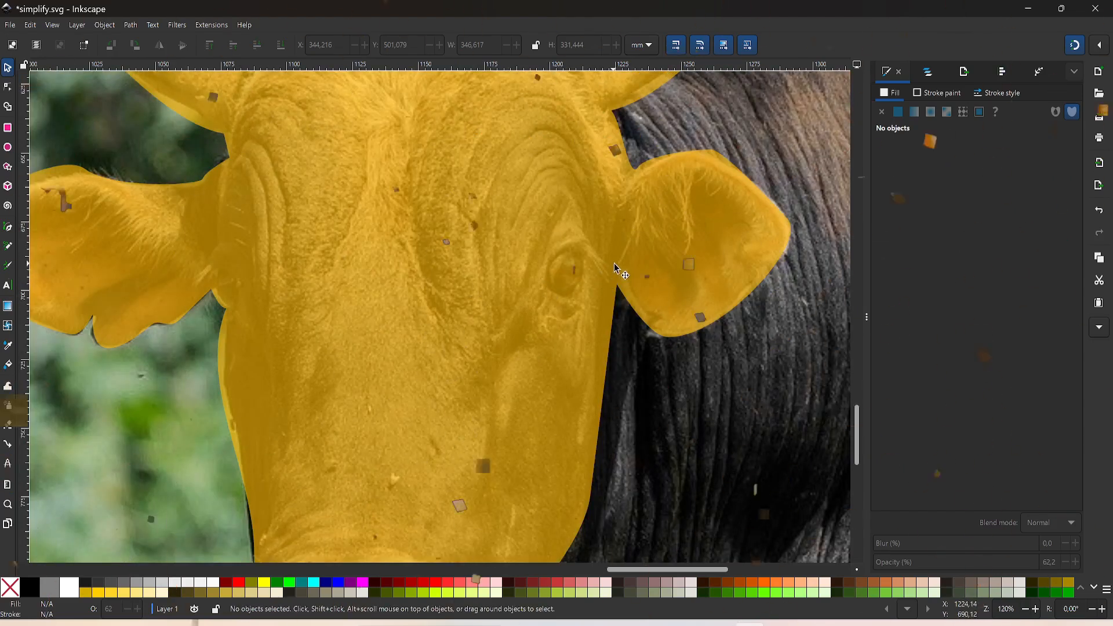
key("p")
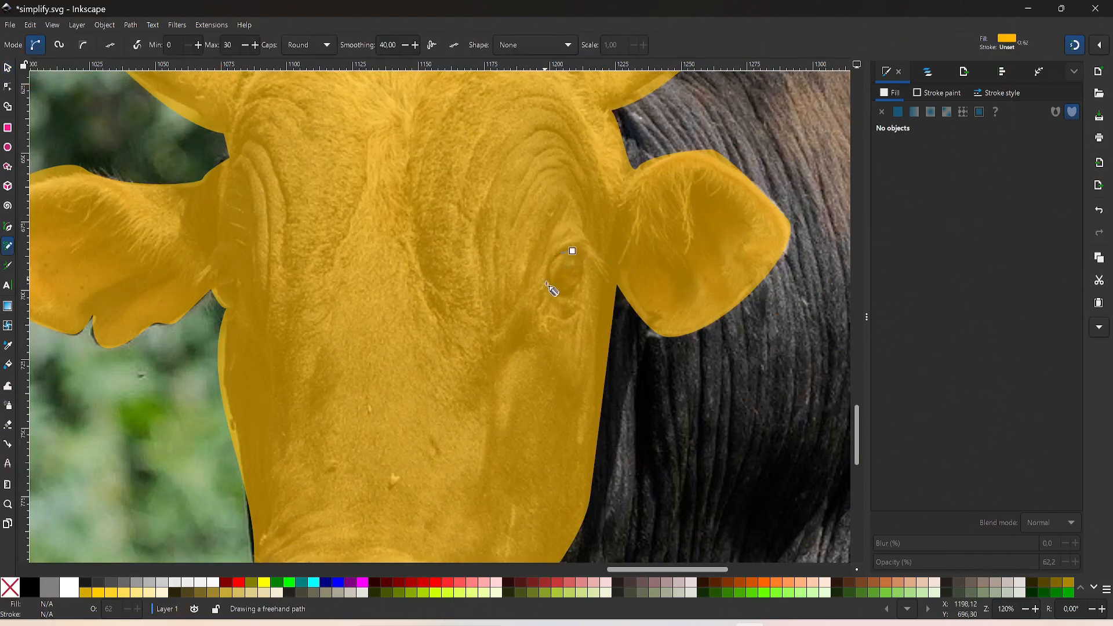
left_click_drag(574, 253, 574, 252)
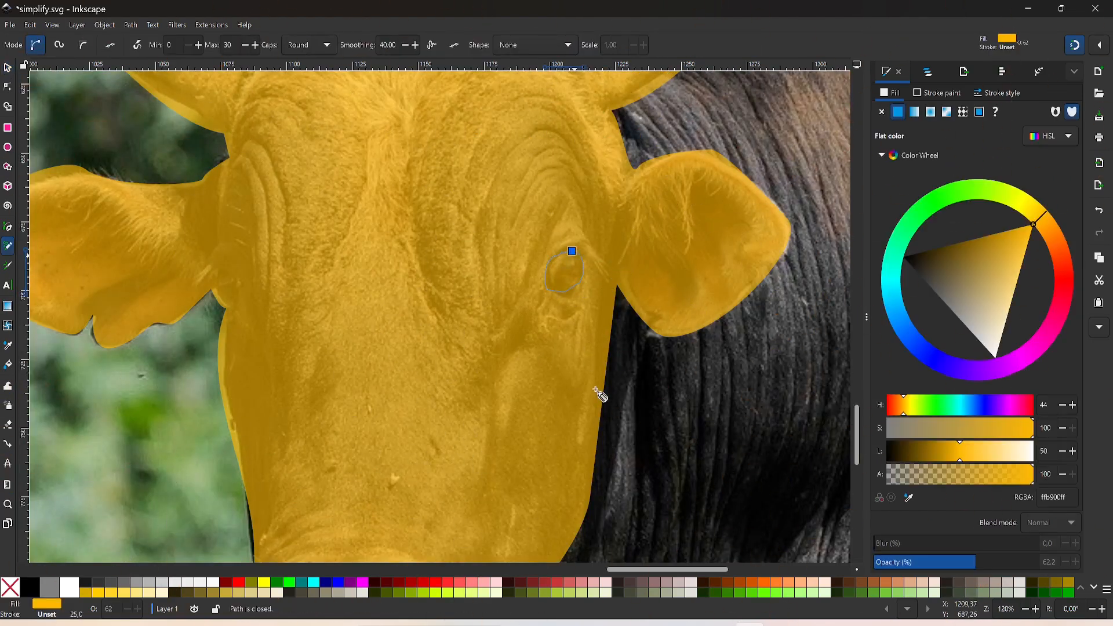
key("s")
left_click(898, 454)
left_click(915, 455)
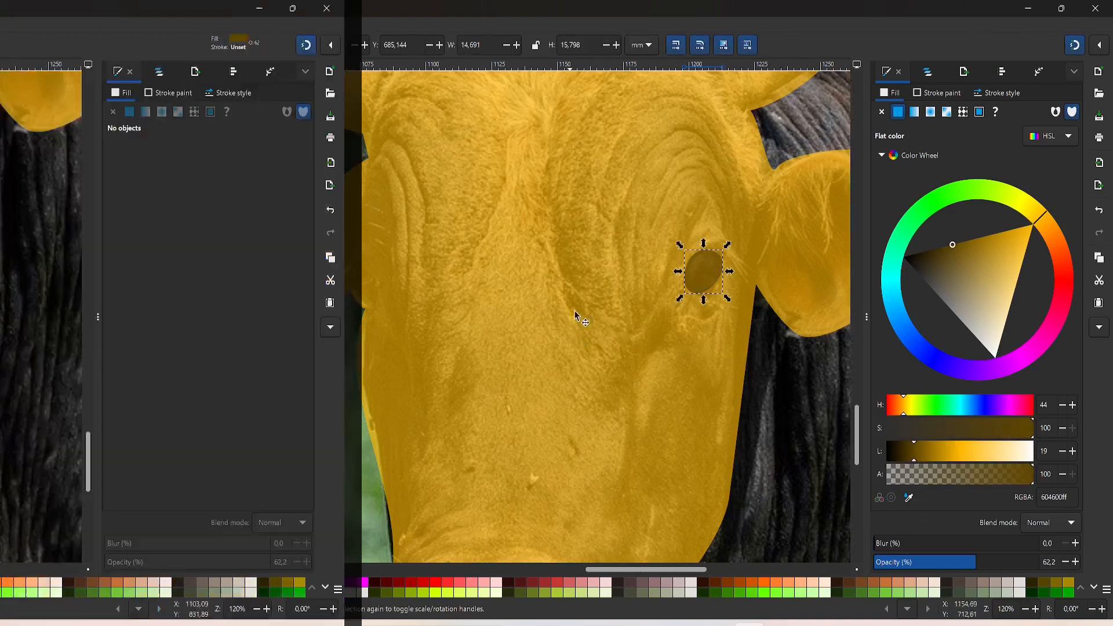
Draw dark freehand shapes for the muzzle's upper edge, nostrils and mouth, and simplify the muzzle edge shape
mouse_move(396, 416)
left_mouse_down()
mouse_move(406, 422)
mouse_move(398, 442)
left_mouse_up()
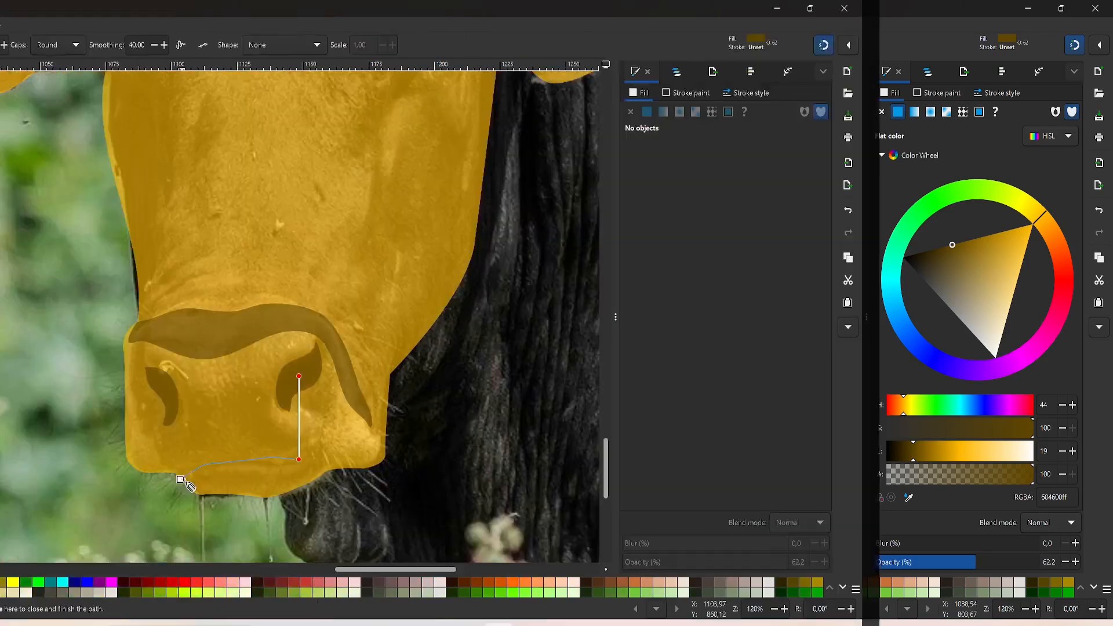
left_click_drag(436, 471, 435, 472)
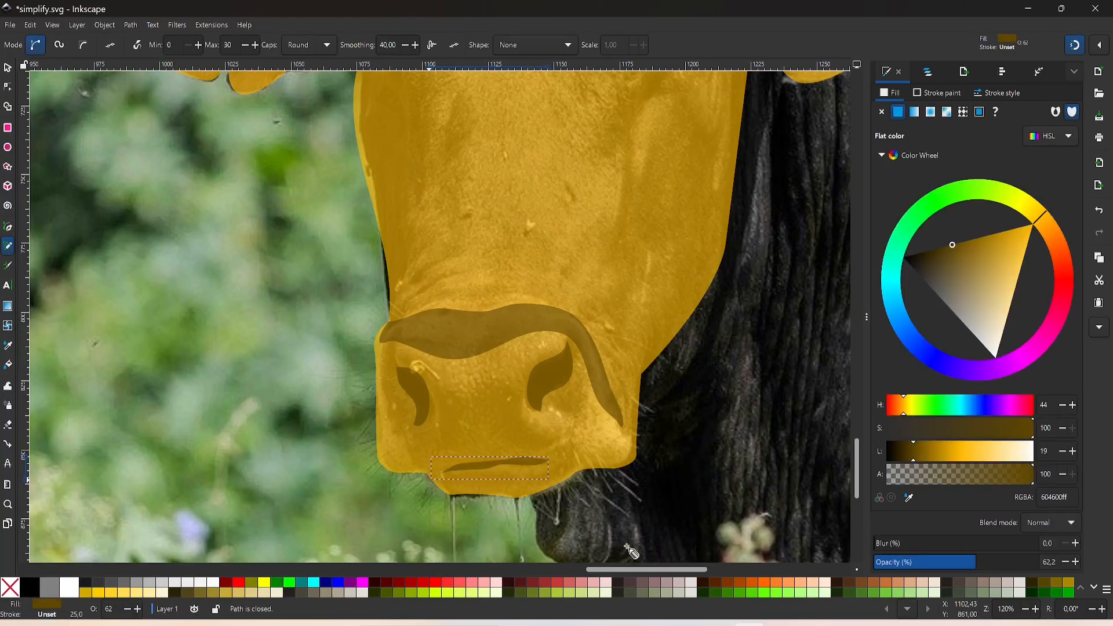
key("s")
left_click(478, 332)
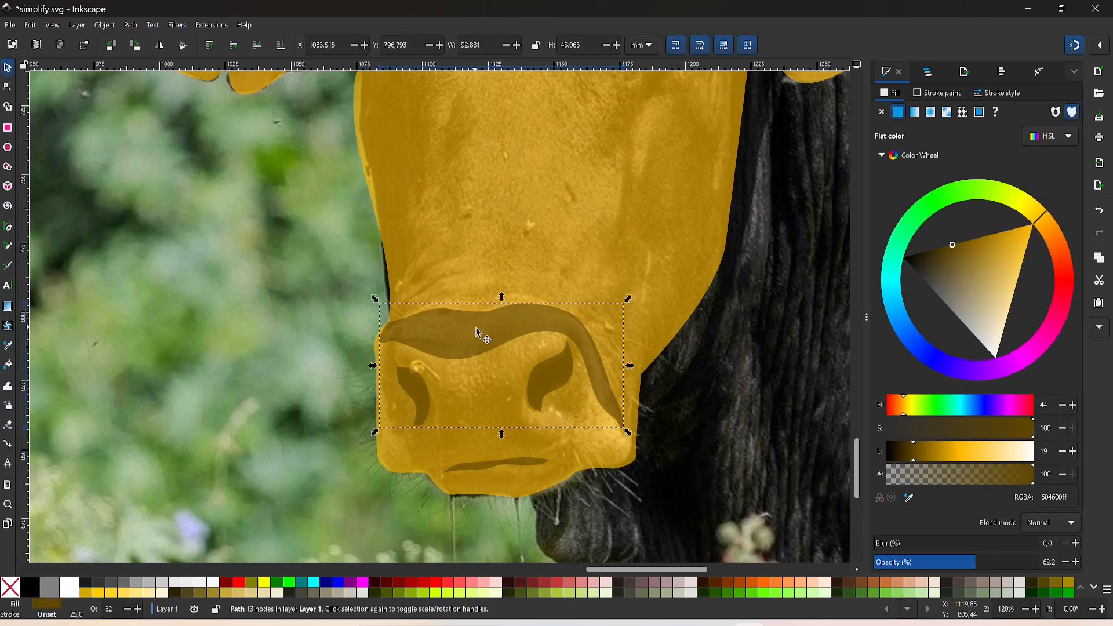
key("ctrl+l")
key("ctrl+l")
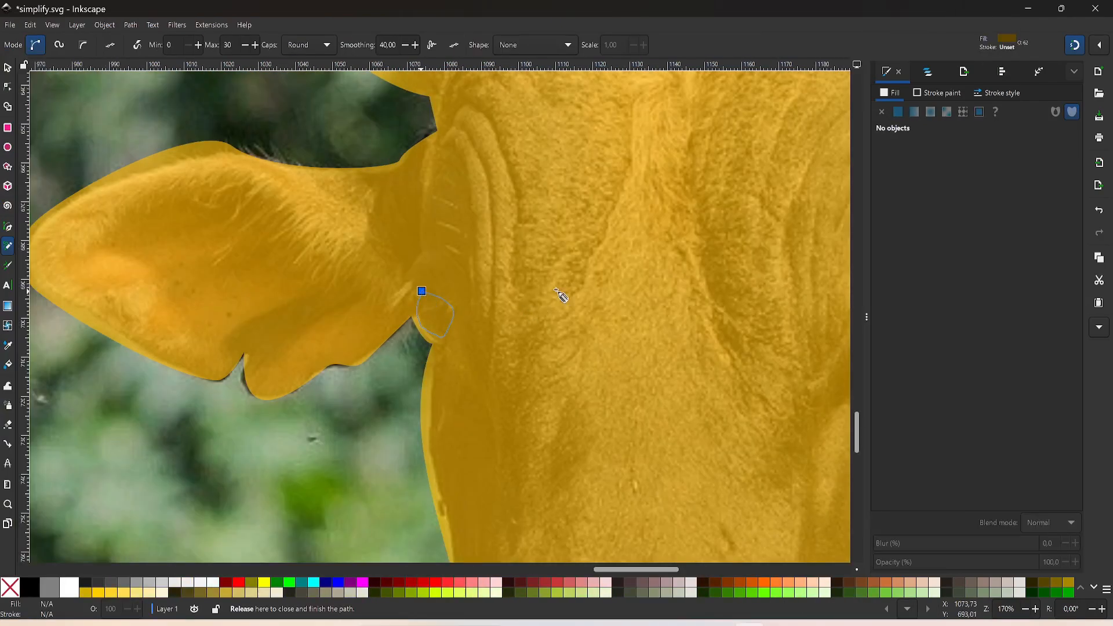
Draw dark freehand shapes for the left eye and the inside of the left ear
left_click_drag(540, 308, 422, 291)
scroll(614, 258, "down", 2)
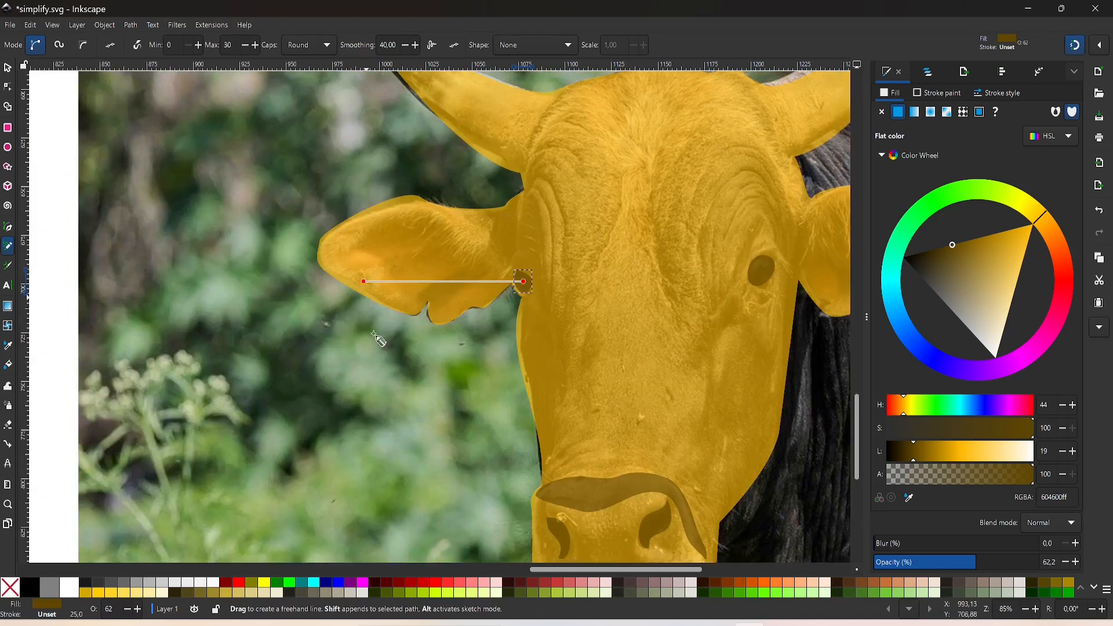
scroll(374, 318, "down", 1)
scroll(346, 243, "up", 1)
left_click_drag(355, 286, 356, 286)
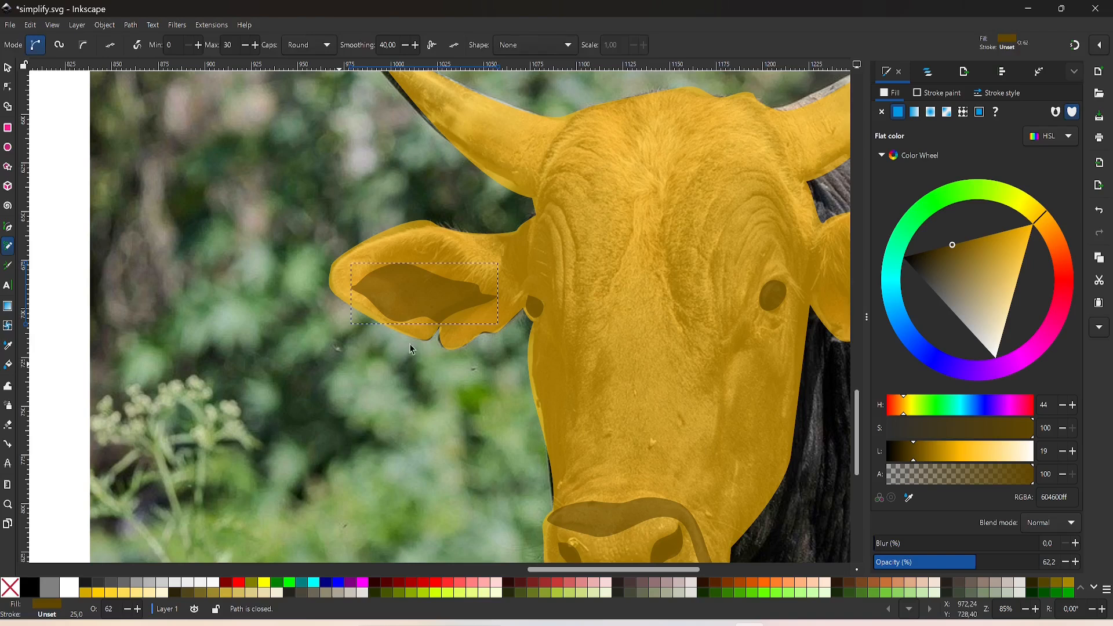
Draw dark freehand shading inside the right ear, around the right brow and down the left side of the face
scroll(419, 342, "right", 6)
mouse_move(558, 288)
left_mouse_down()
mouse_move(591, 272)
mouse_move(587, 241)
mouse_move(612, 246)
left_mouse_up()
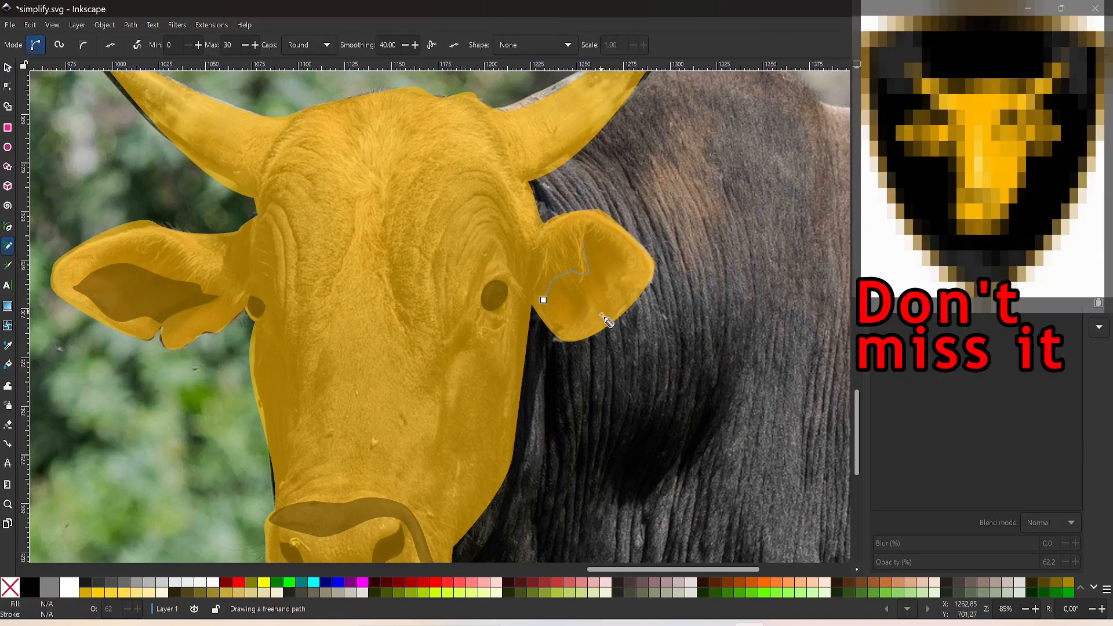
left_click_drag(518, 331, 518, 330)
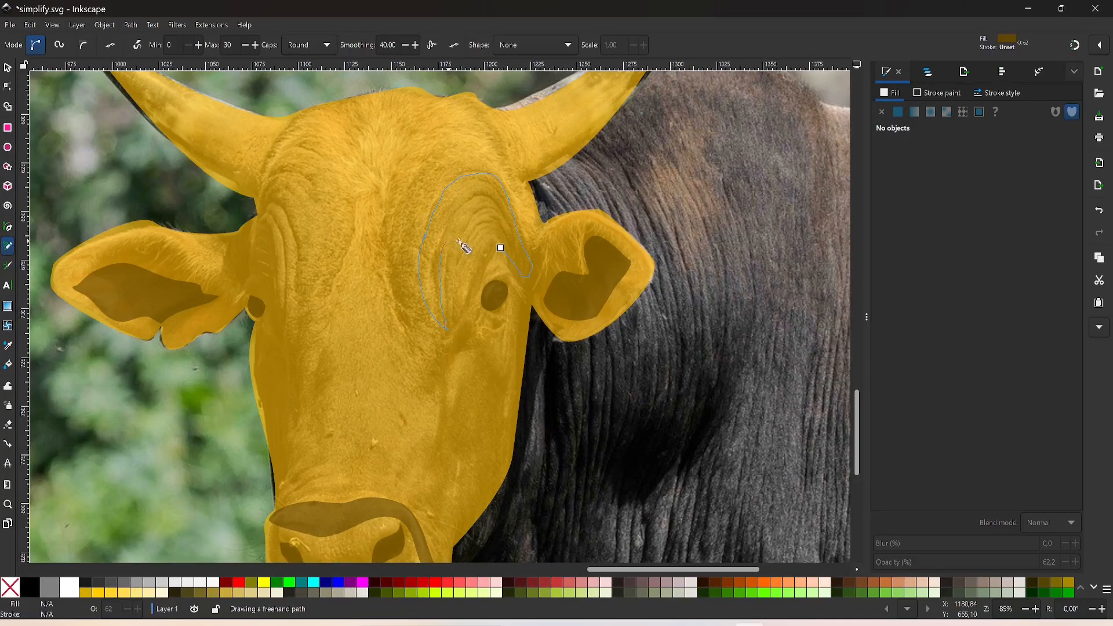
left_click_drag(508, 261, 508, 262)
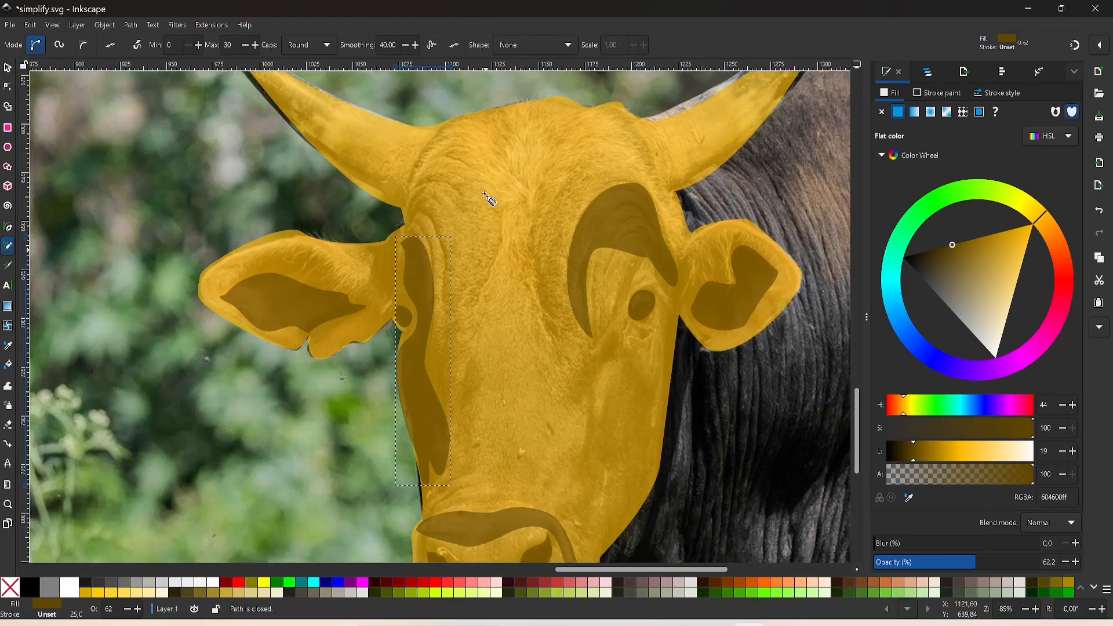
Draw a small curved dark shape above the left eye, just below the base of the left horn
left_click_drag(484, 194, 486, 152)
scroll(486, 152, "down", 2)
key("s")
left_click(390, 458)
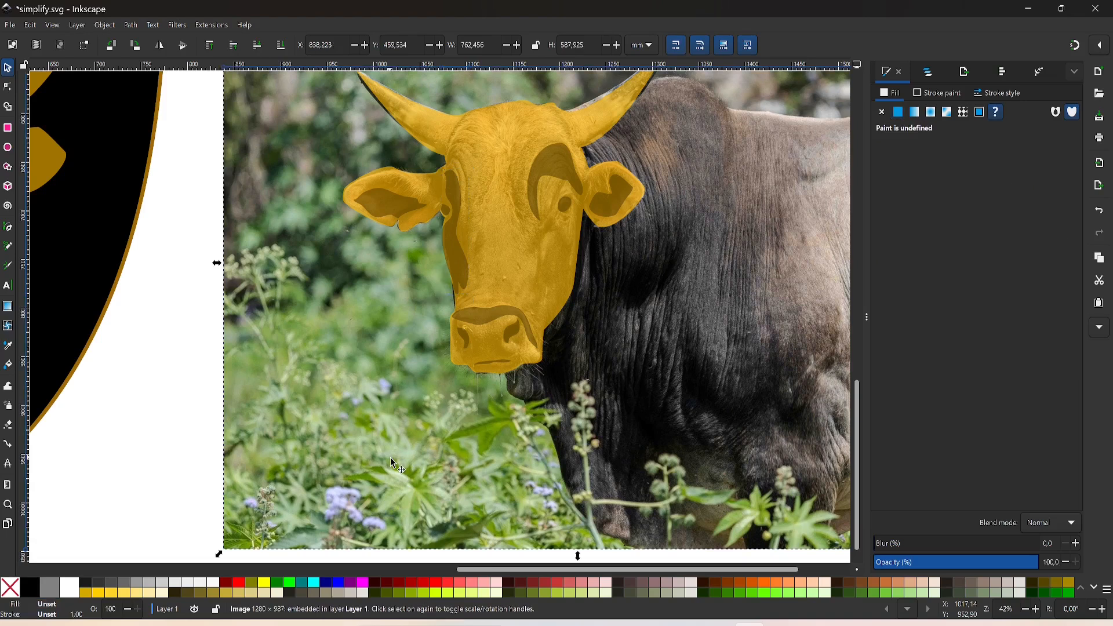
scroll(311, 443, "up", 4)
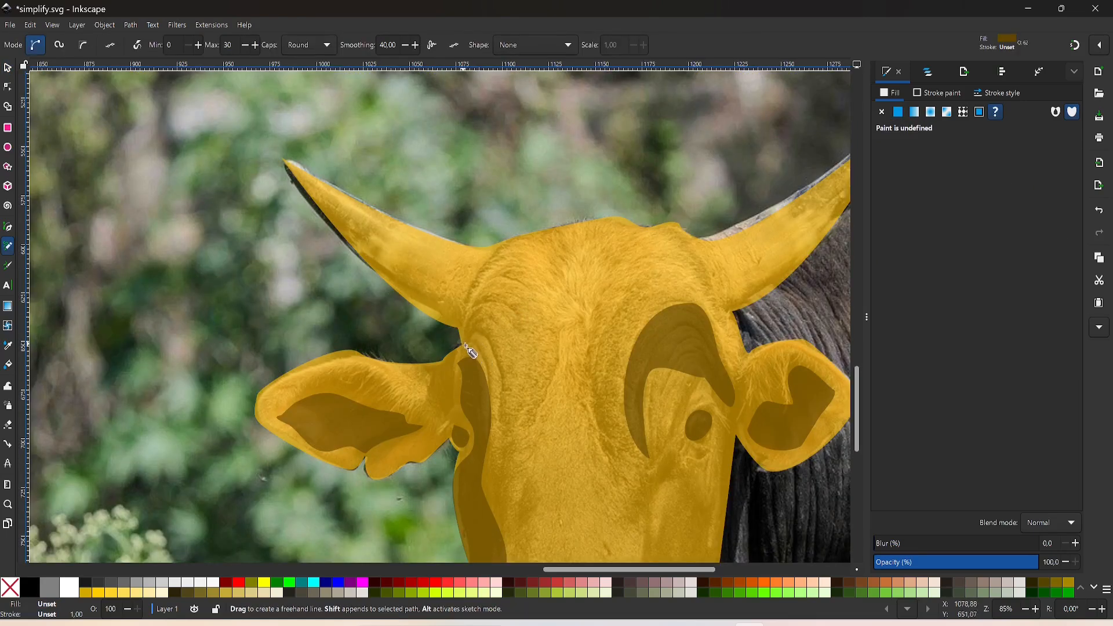
left_click_drag(463, 346, 502, 324)
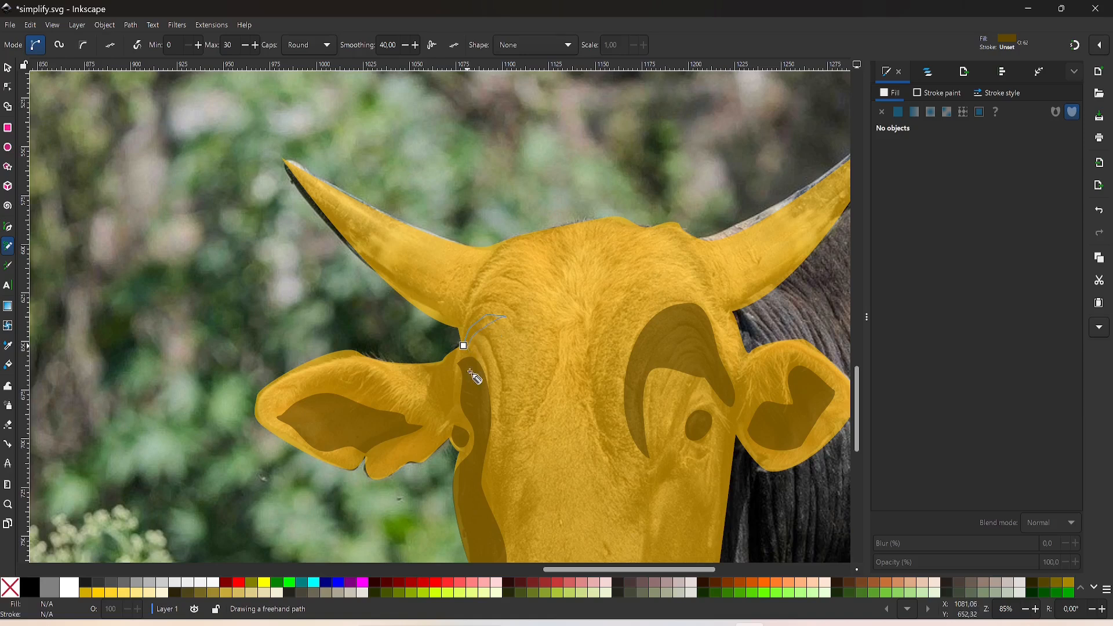
key("s")
left_click(611, 123)
scroll(609, 120, "right", 4)
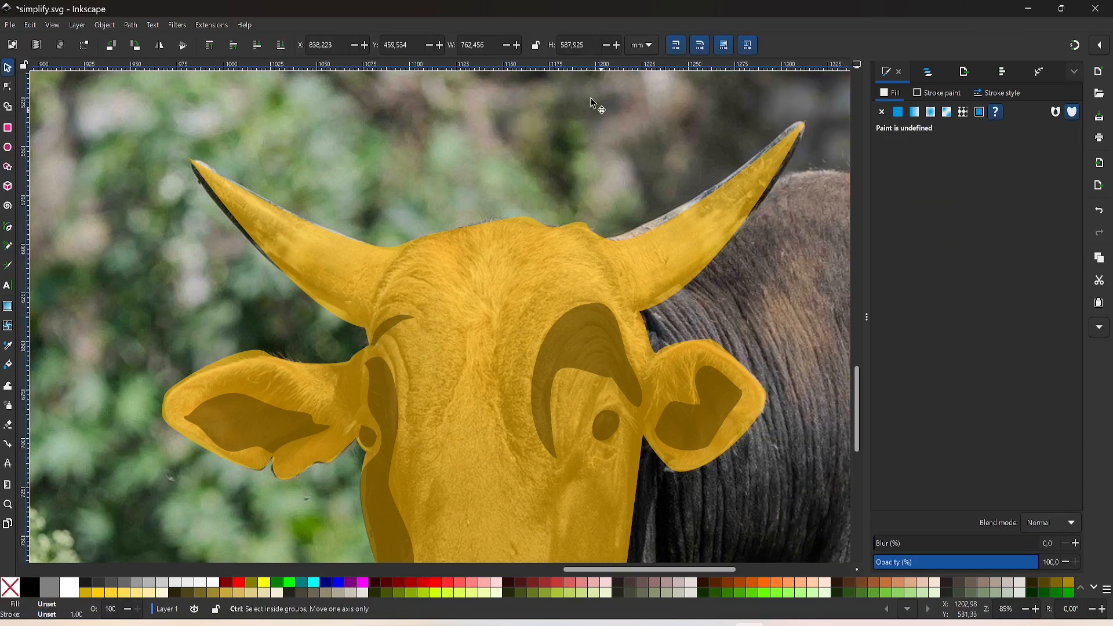
Examine the shading on the gold bull in the reference emblem and compare it with the traced head
scroll(603, 116, "down", 4)
left_click(471, 397)
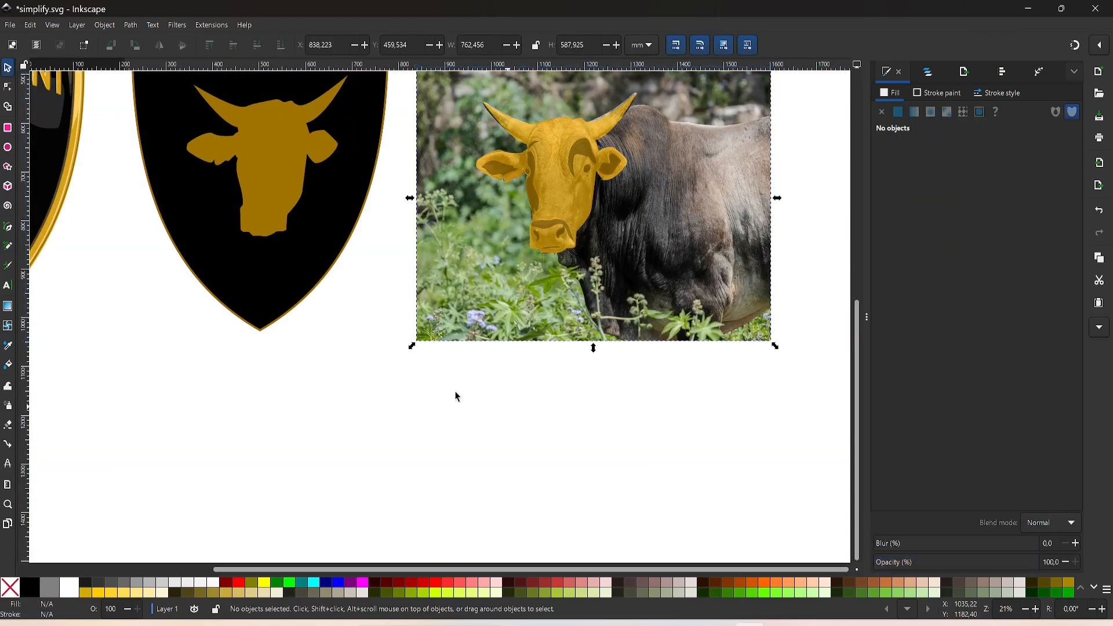
scroll(307, 227, "left", 3)
scroll(131, 179, "up", 3)
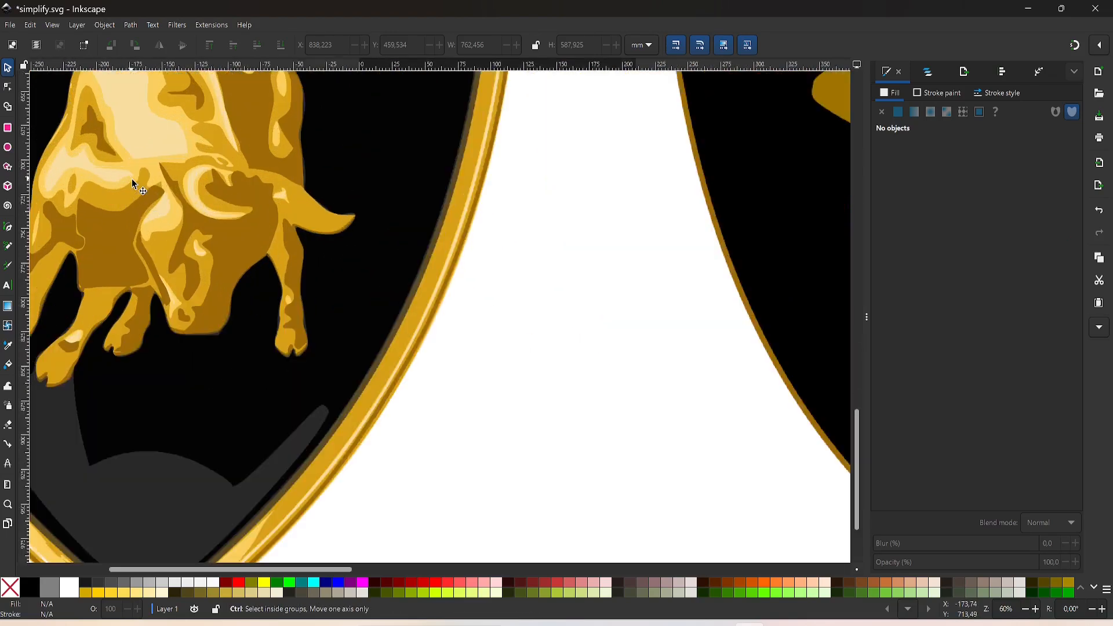
scroll(131, 178, "down", 4)
scroll(133, 180, "right", 6)
scroll(408, 184, "up", 2)
scroll(408, 184, "up", 5)
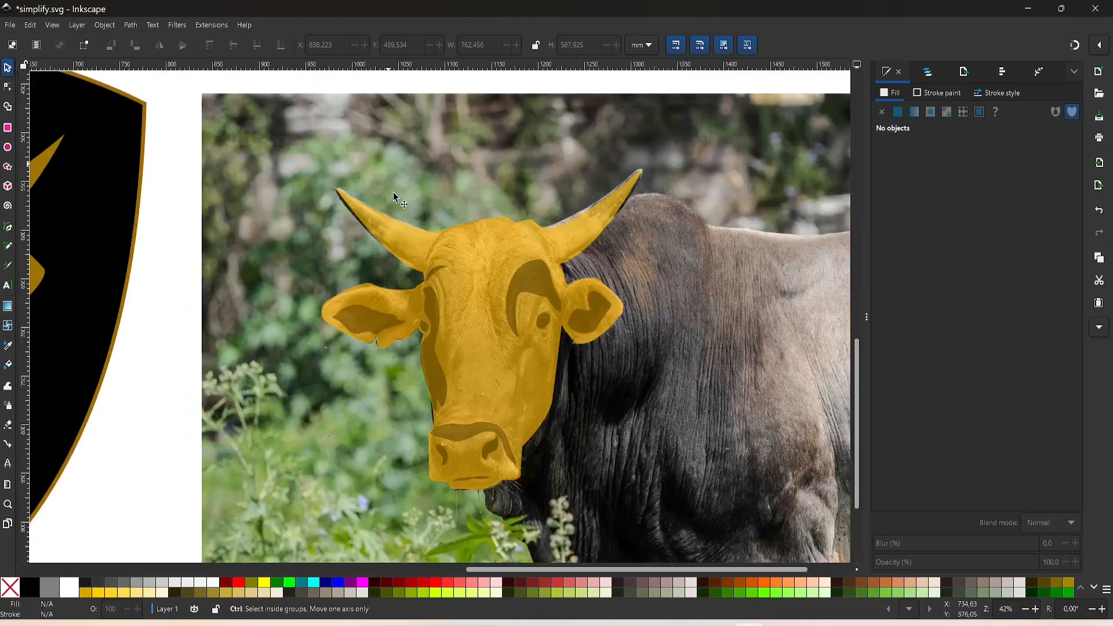
Draw a tapered dark shading shape along the left horn with the Pencil tool
key("p")
mouse_move(455, 338)
left_mouse_down()
mouse_move(378, 283)
mouse_move(337, 228)
mouse_move(473, 308)
mouse_move(463, 341)
left_mouse_up()
left_click_drag(480, 383, 481, 383)
key("s")
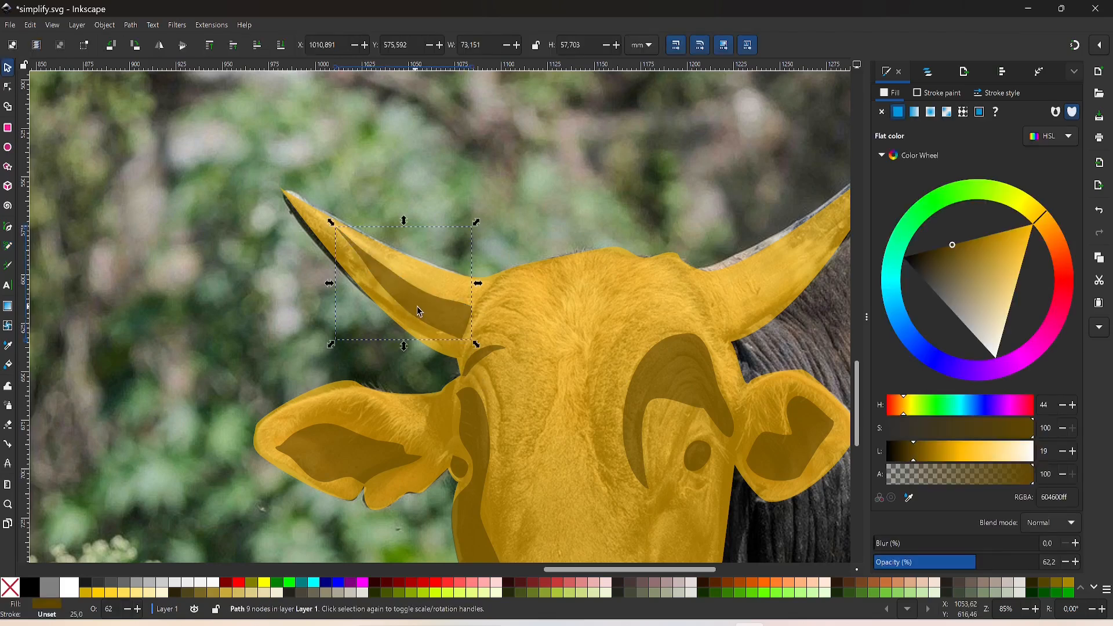
Slim the left horn's shading into a narrow tapered band by resizing it and adjusting its nodes
left_click_drag(404, 222, 404, 260)
left_click_drag(399, 309, 402, 295)
left_click(402, 296)
left_click_drag(472, 251, 487, 263)
key("n")
left_click_drag(456, 334, 434, 317)
left_click(471, 338)
left_click(440, 315)
key("s")
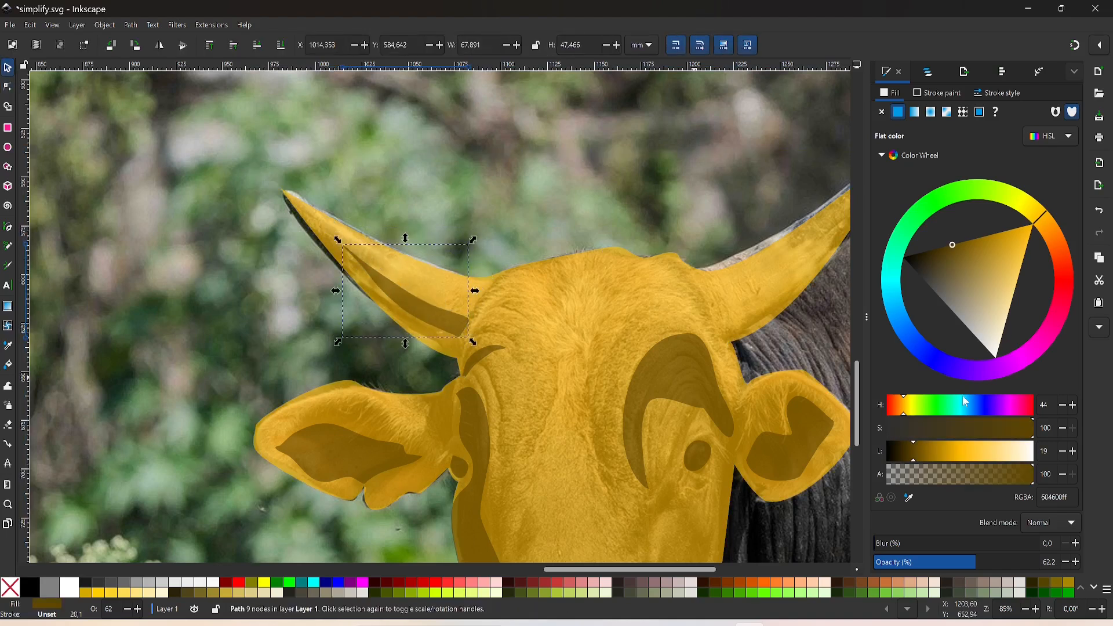
Lighten the horn shading to light gold ffcc44, then place a horizontally mirrored copy on the right horn
left_click(981, 451)
scroll(508, 302, "right", 6)
key("ctrl+d")
key("h")
mouse_move(262, 309)
left_mouse_down()
mouse_move(633, 294)
mouse_move(580, 305)
mouse_move(655, 285)
left_mouse_up()
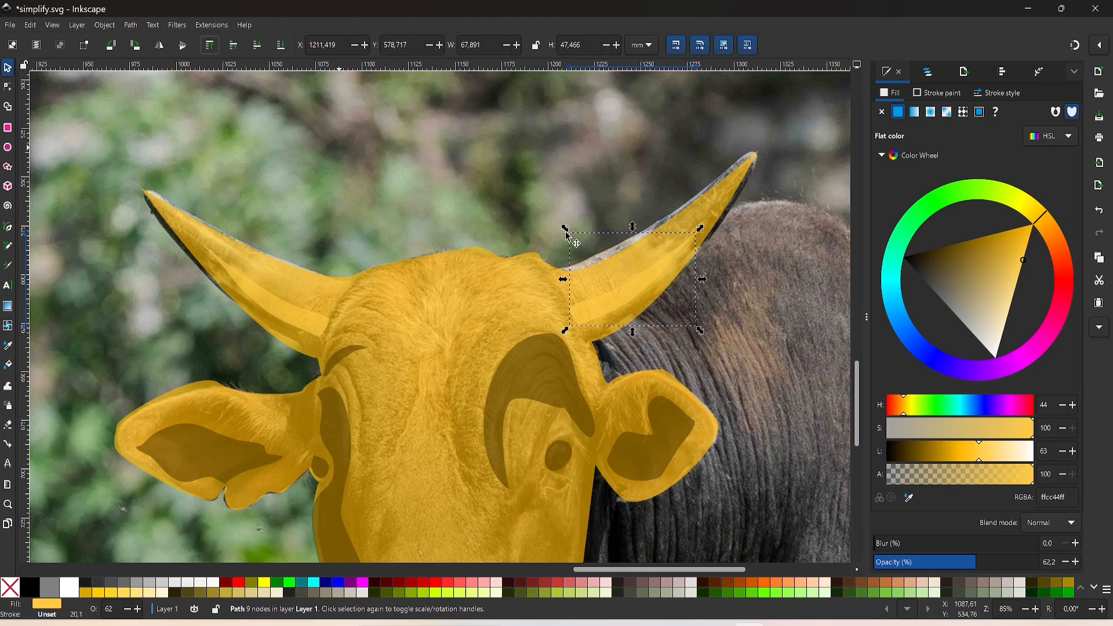
Duplicate the traced bull's head with its shading, move the copy to blank canvas below the black shield, and set its opacity to 100%
scroll(470, 216, "down", 4)
left_click(452, 480)
left_click_drag(655, 243, 665, 132)
scroll(571, 107, "down", 4)
key("ctrl+d")
left_click_drag(550, 134, 300, 411)
left_click_drag(946, 562, 1111, 562)
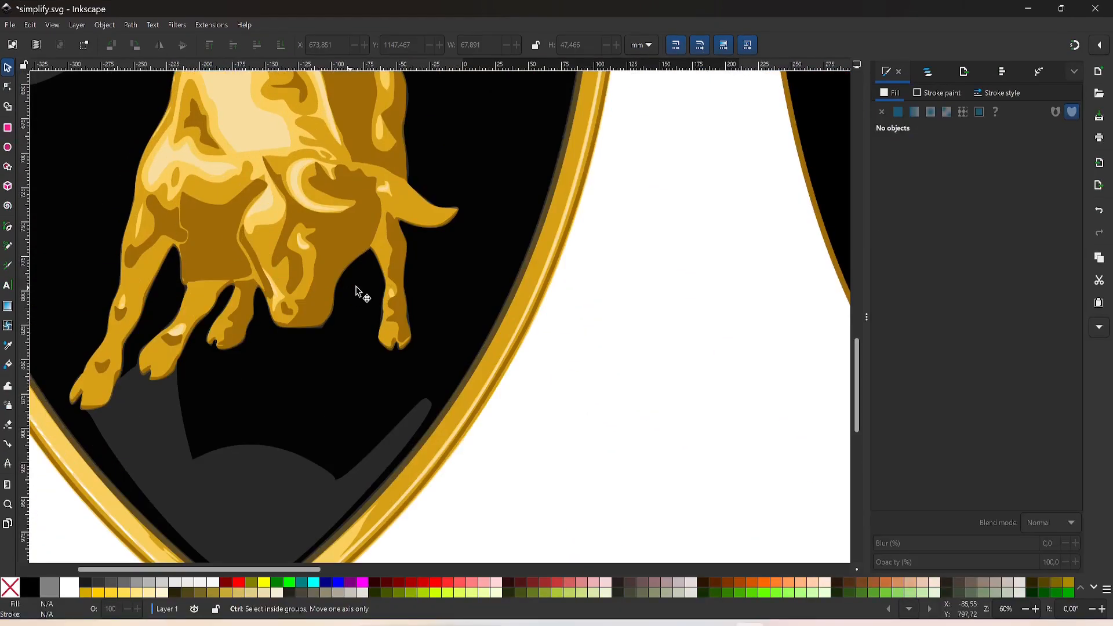
Draw a small pointed shape inside the shading on the left side of the face and darken its fill to 261e00
scroll(483, 160, "down", 4)
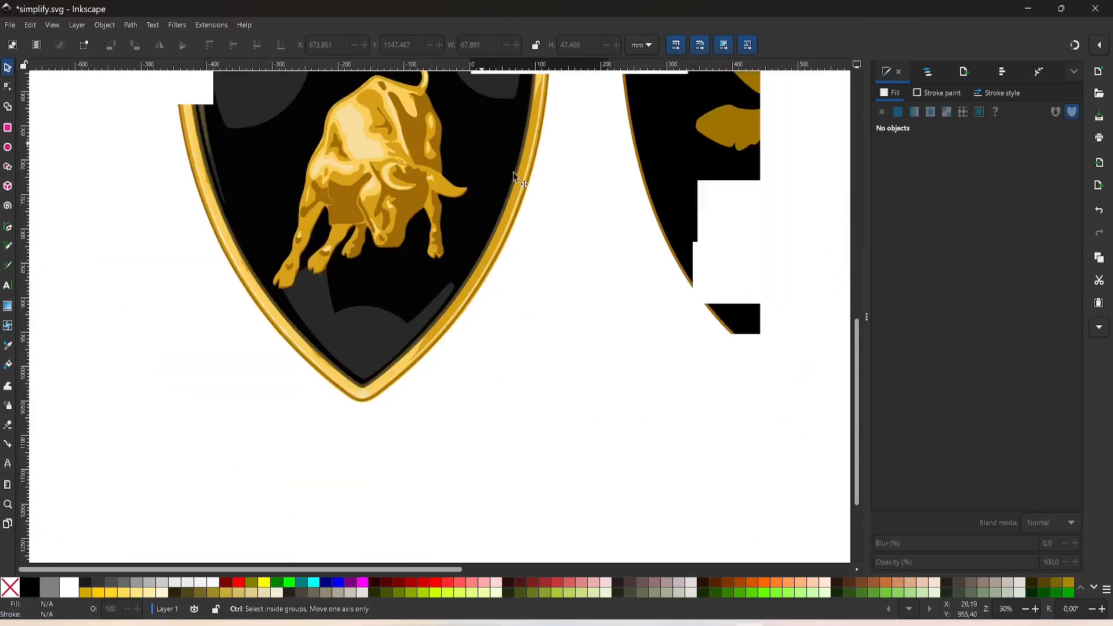
scroll(530, 195, "right", 4)
scroll(597, 380, "up", 1)
scroll(598, 384, "up", 4)
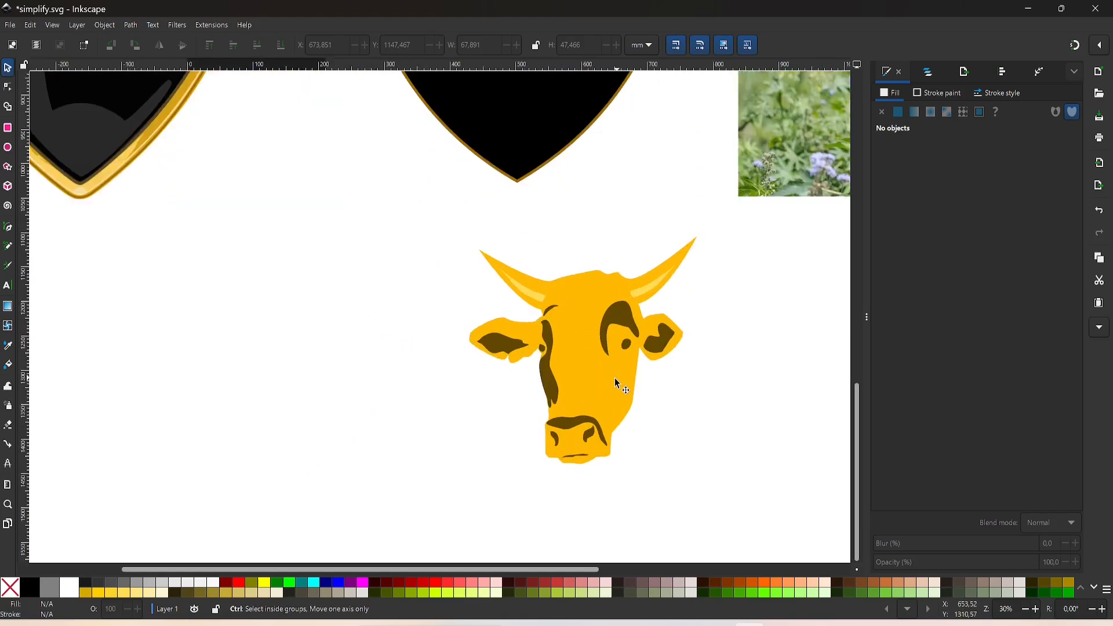
key("p")
mouse_move(485, 348)
left_mouse_down()
mouse_move(502, 418)
mouse_move(478, 344)
left_mouse_up()
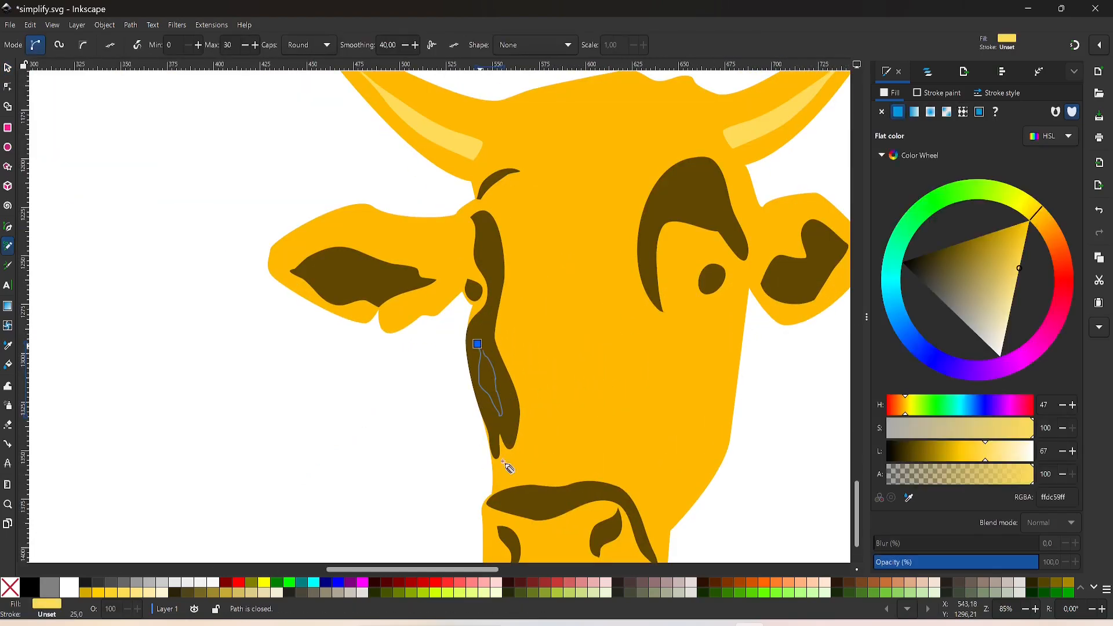
mouse_move(923, 273)
left_mouse_down()
mouse_move(941, 233)
mouse_move(871, 266)
left_mouse_up()
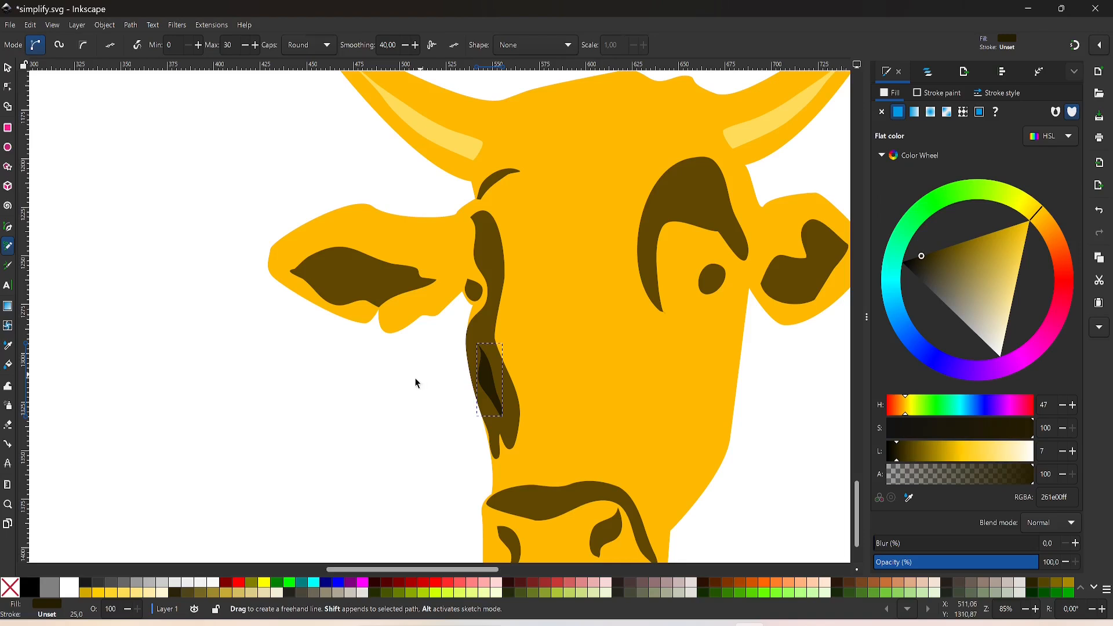
Draw a small teardrop in the same near-black brown inside the upper part of the right brow shading
scroll(413, 366, "right", 4)
mouse_move(611, 177)
left_mouse_down()
mouse_move(592, 198)
mouse_move(616, 216)
left_mouse_up()
left_click_drag(611, 178, 611, 178)
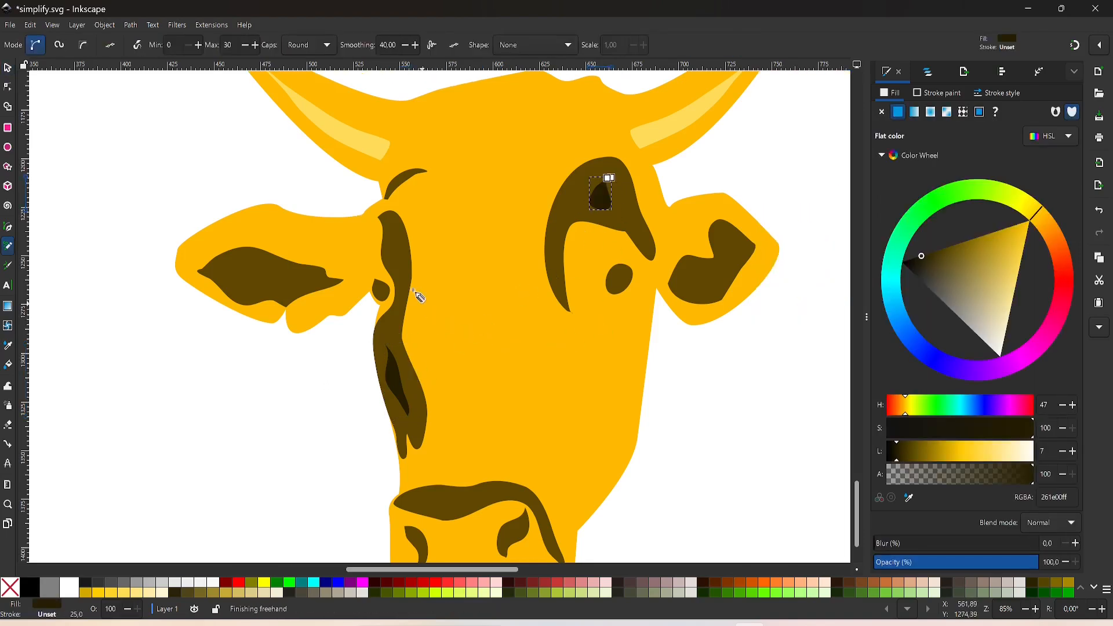
Move the bull photo down beside the copied head as a visual reference and clear the selection
scroll(406, 347, "down", 3)
scroll(361, 399, "up", 3)
scroll(364, 400, "right", 3)
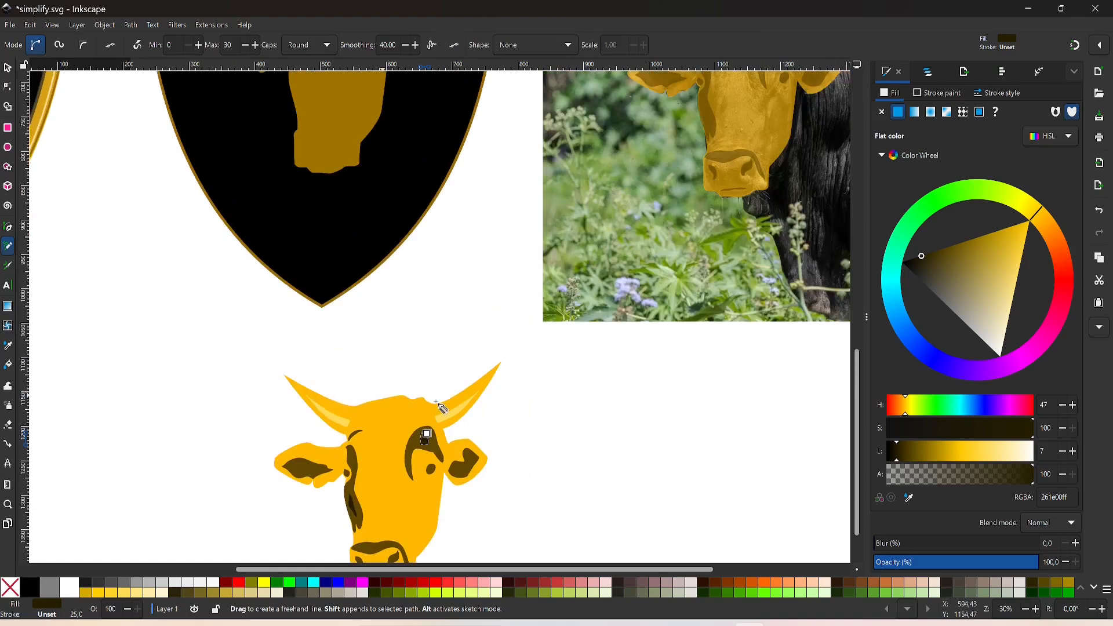
scroll(435, 400, "up", 3)
key("s")
scroll(406, 379, "down", 2)
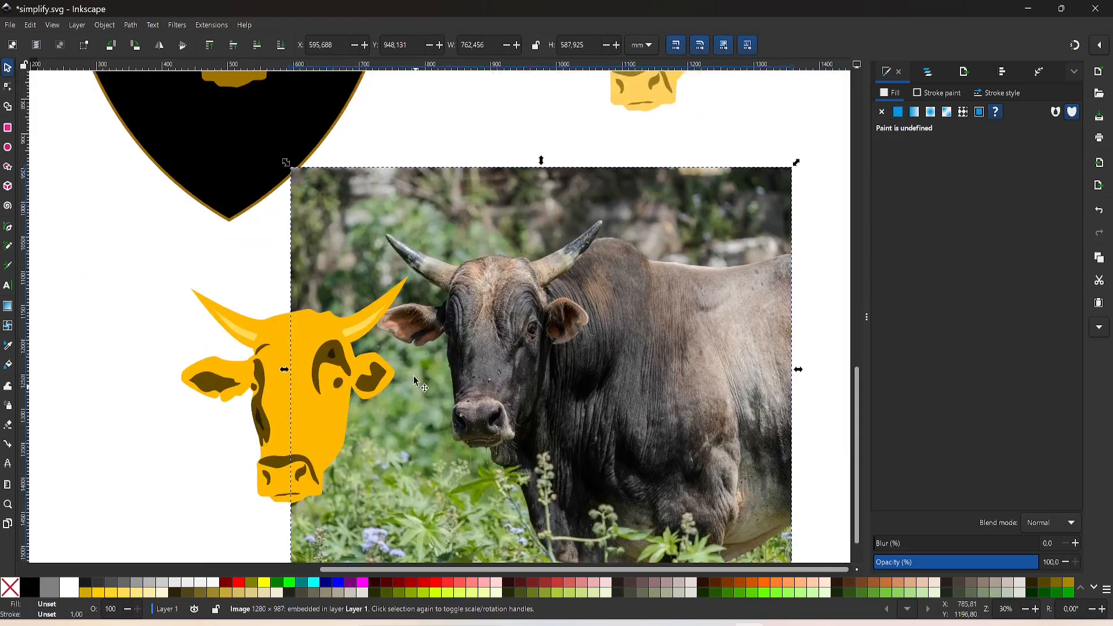
scroll(301, 404, "up", 1)
scroll(249, 406, "down", 3)
scroll(189, 413, "left", 2)
left_click(185, 413)
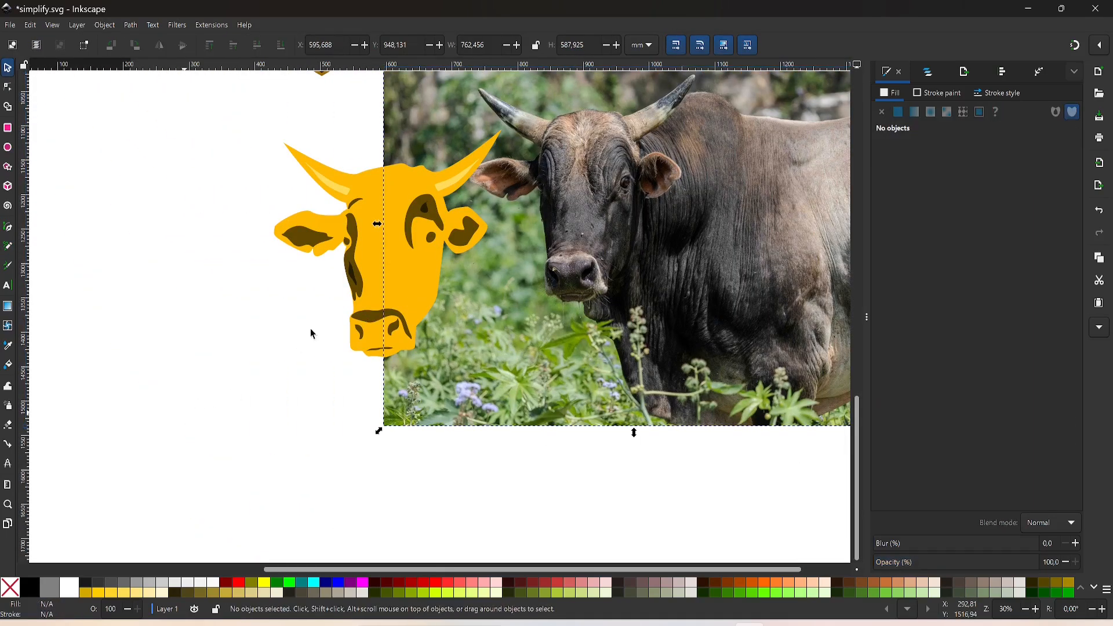
scroll(340, 293, "up", 3)
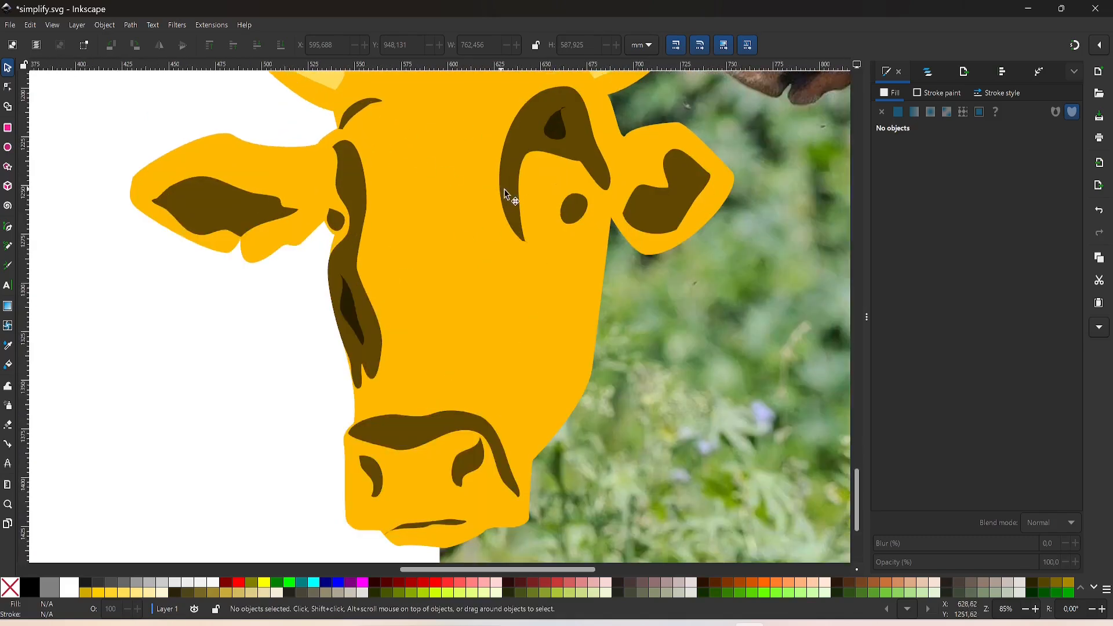
key("p")
mouse_move(570, 174)
left_mouse_down()
mouse_move(541, 201)
mouse_move(571, 174)
left_mouse_up()
key("s")
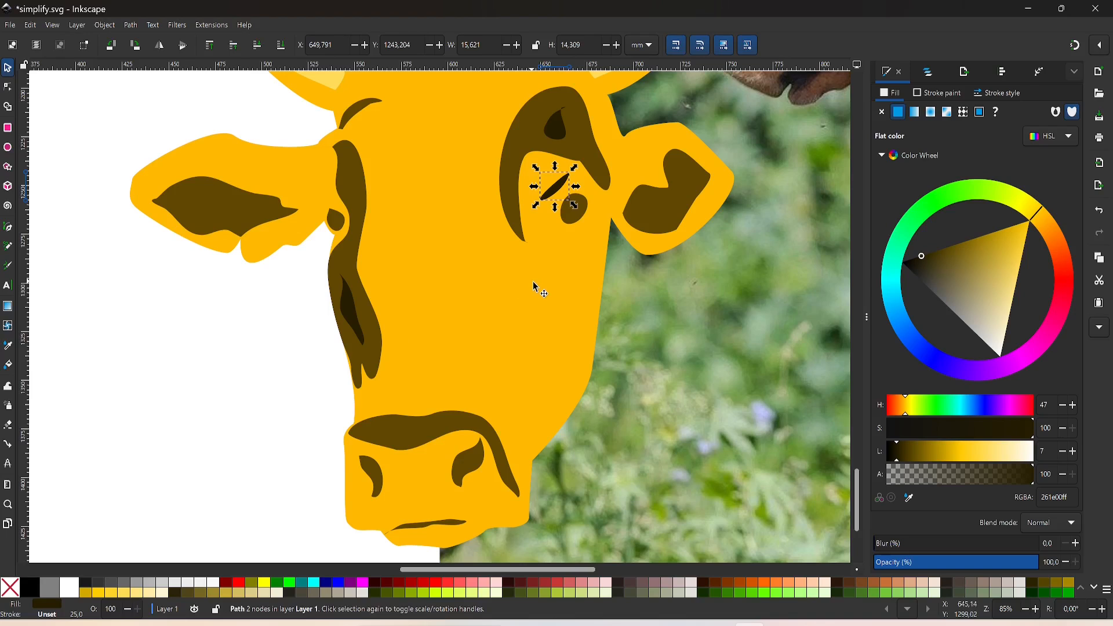
key("Delete")
Reshape the oval right eye by moving its upper and left nodes outward and straightening the segment between them
left_click(580, 207)
scroll(580, 206, "up", 3)
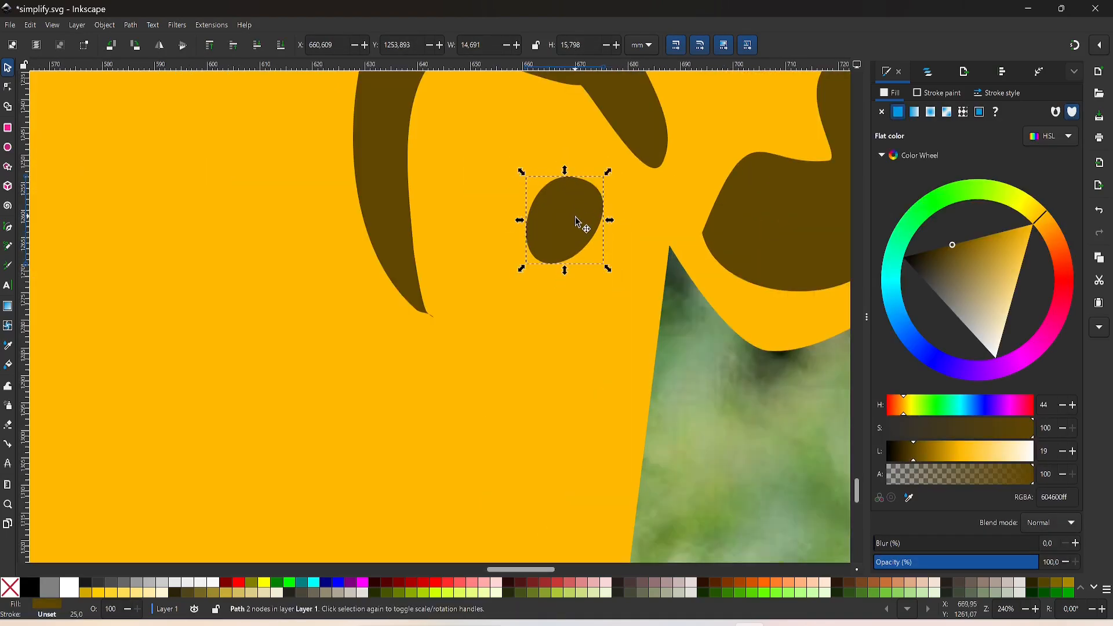
key("n")
left_click_drag(583, 184, 573, 176)
left_click_drag(529, 222, 521, 221)
left_click(572, 176, "shift")
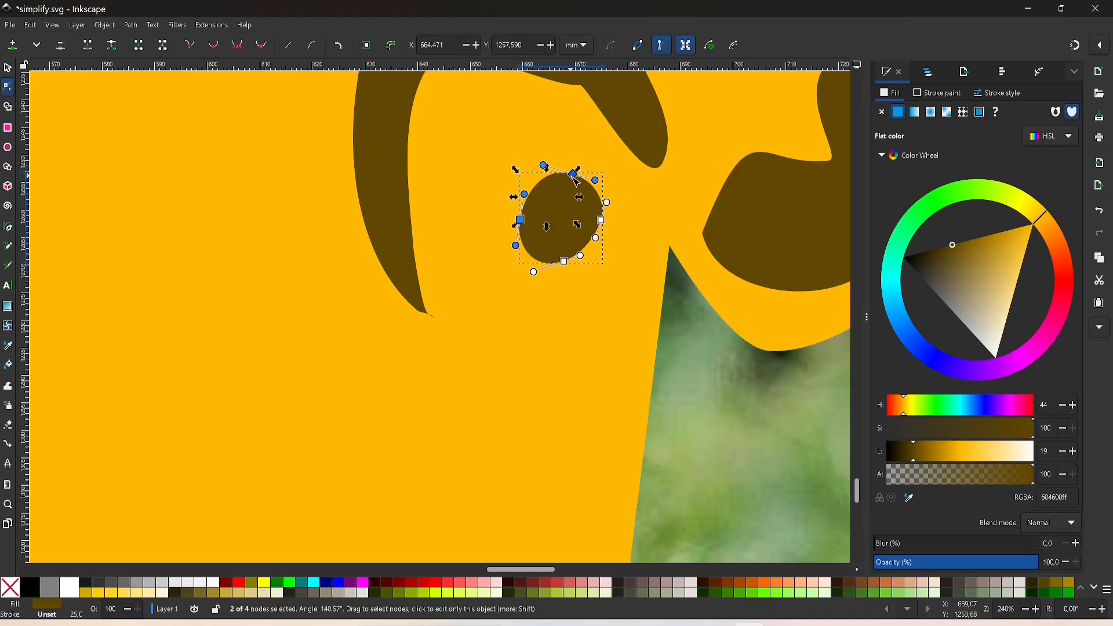
key("shift+l")
left_click(582, 332)
Enlarge the angular right eye shape to about 22 mm wide and 22 mm high
scroll(596, 304, "down", 2)
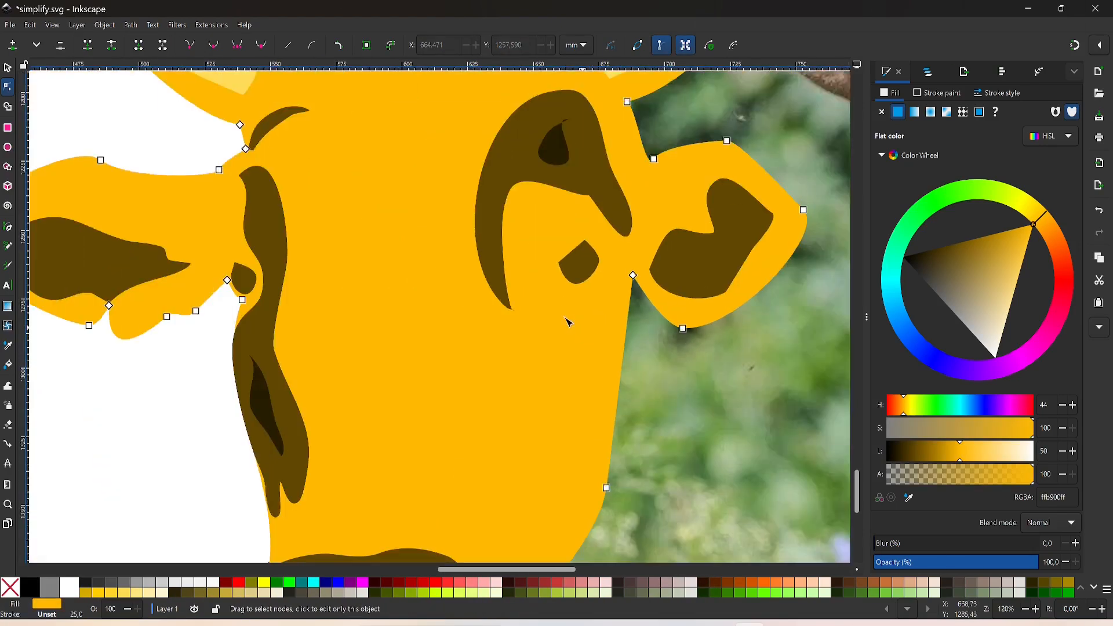
scroll(569, 322, "down", 2)
left_click(251, 400)
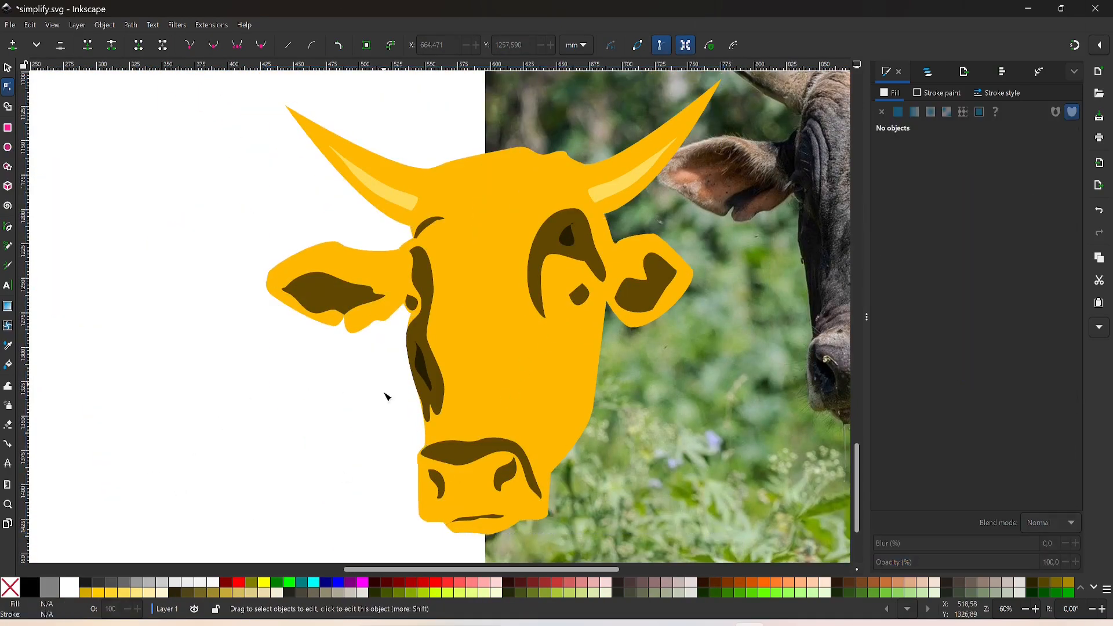
scroll(268, 392, "down", 4)
scroll(268, 392, "left", 2)
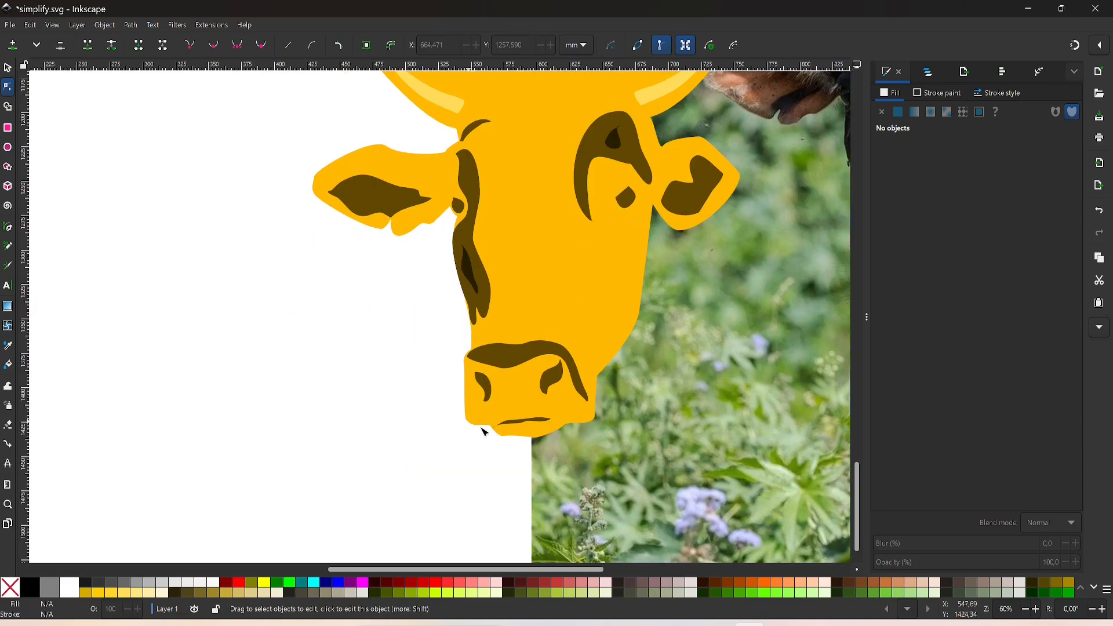
scroll(403, 398, "down", 4)
scroll(400, 400, "up", 5)
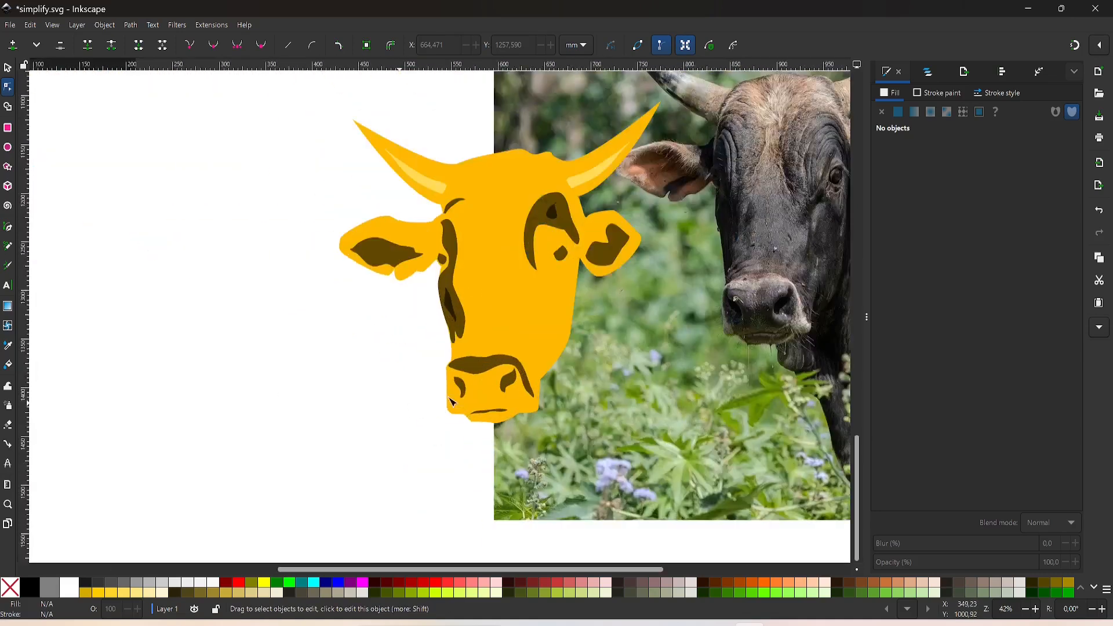
scroll(664, 195, "up", 3)
left_click(684, 206)
key("s")
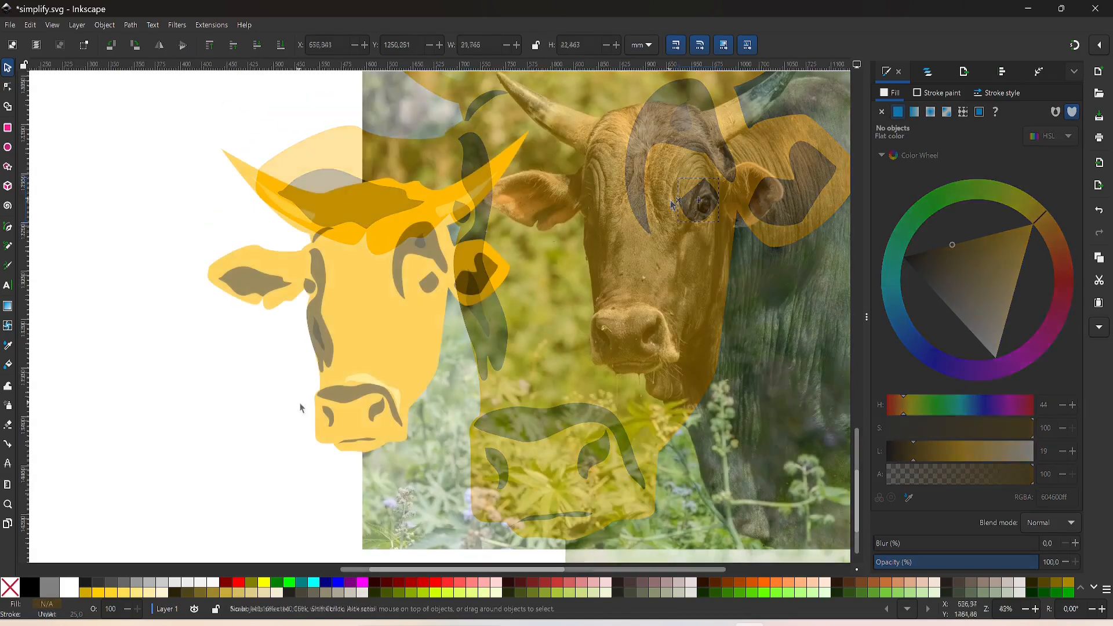
Draw near-black brown 261e00 shapes inside the dark shading of the right ear and the left ear
scroll(489, 275, "up", 2)
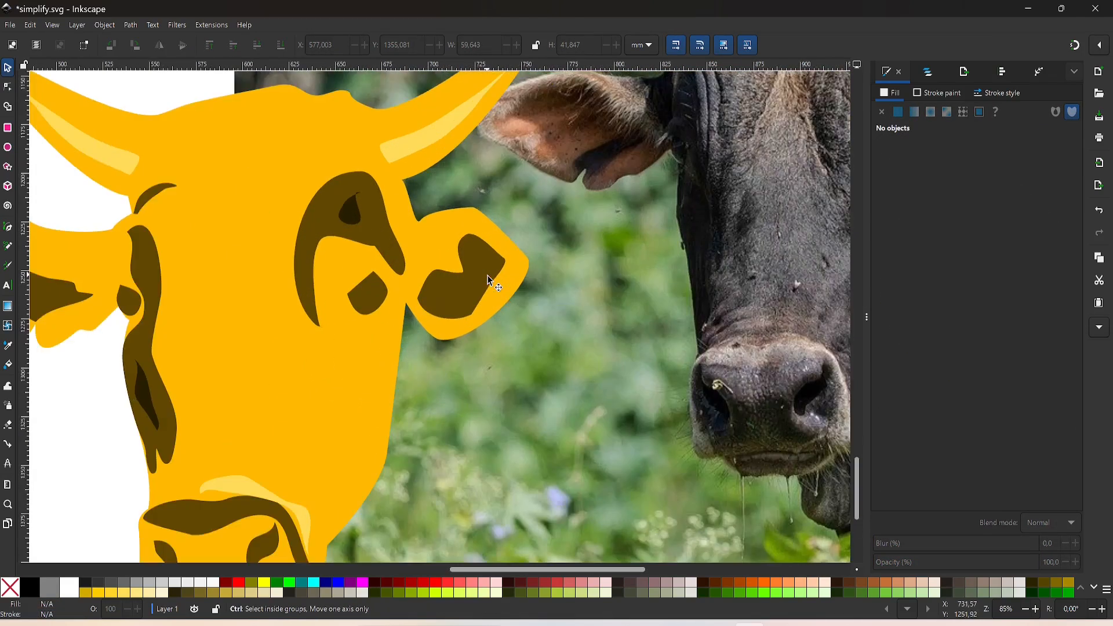
key("p")
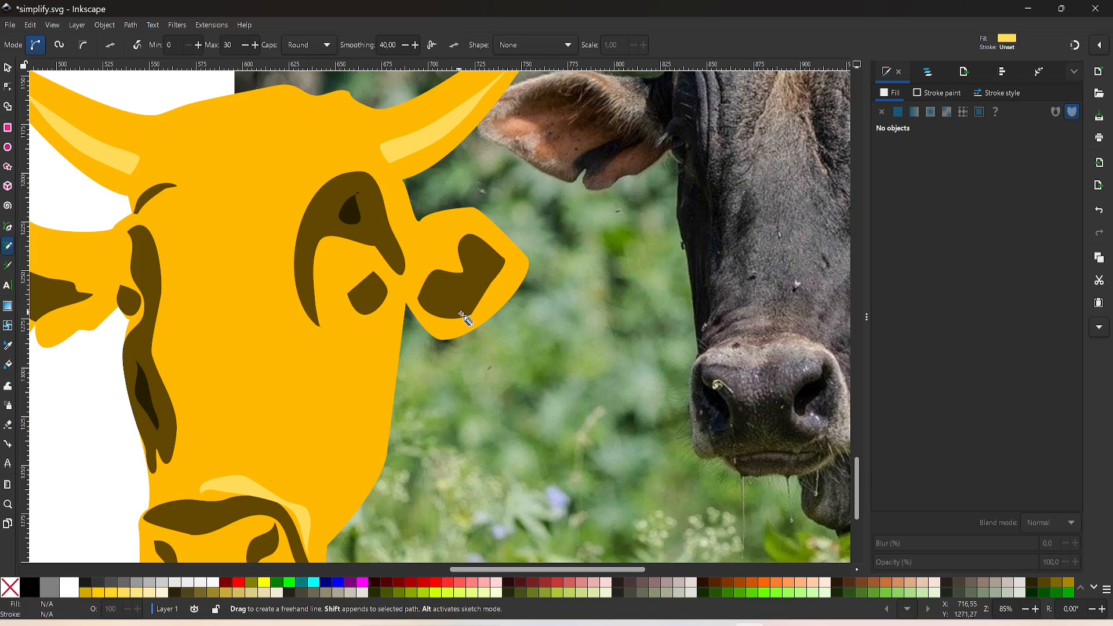
mouse_move(461, 320)
left_mouse_down()
mouse_move(483, 286)
mouse_move(468, 320)
left_mouse_up()
scroll(447, 349, "left", 4)
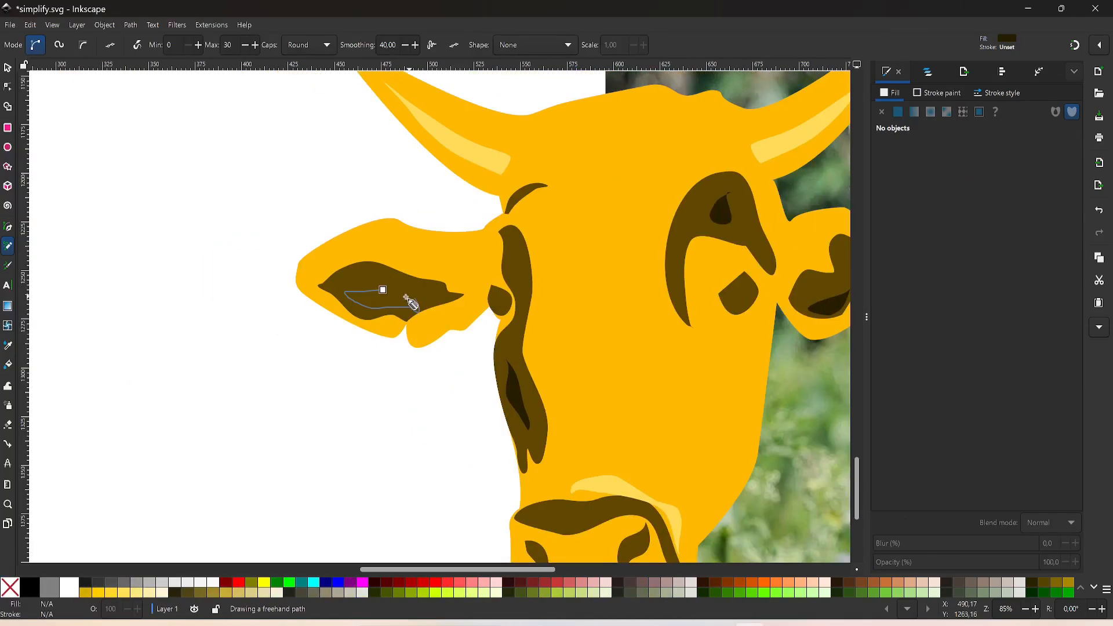
left_click_drag(404, 297, 382, 290)
key("d")
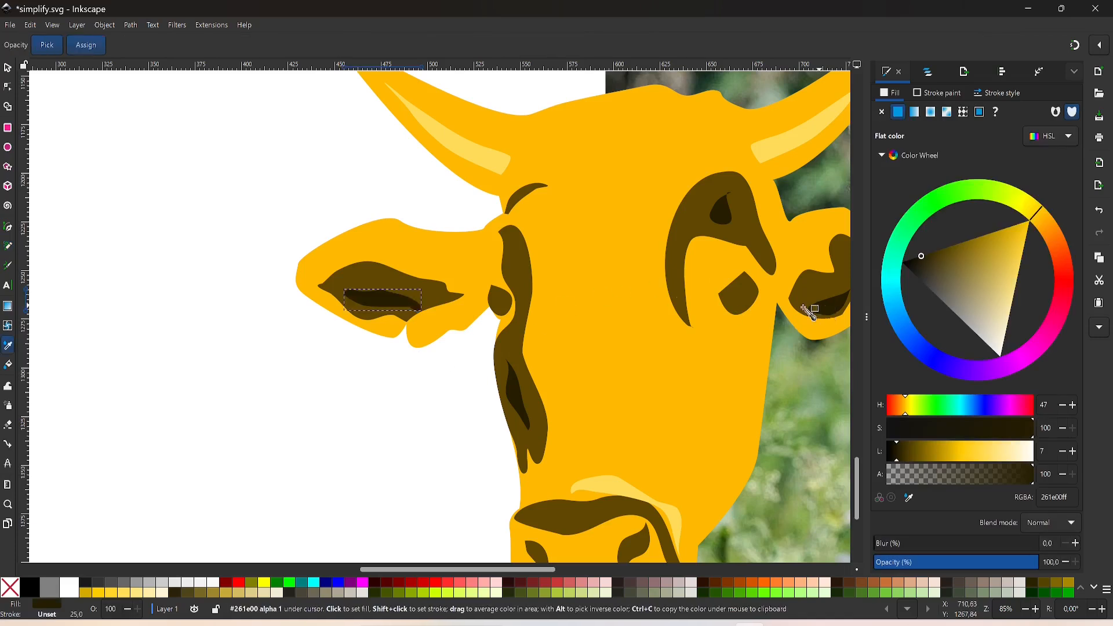
key("s")
left_click(341, 387)
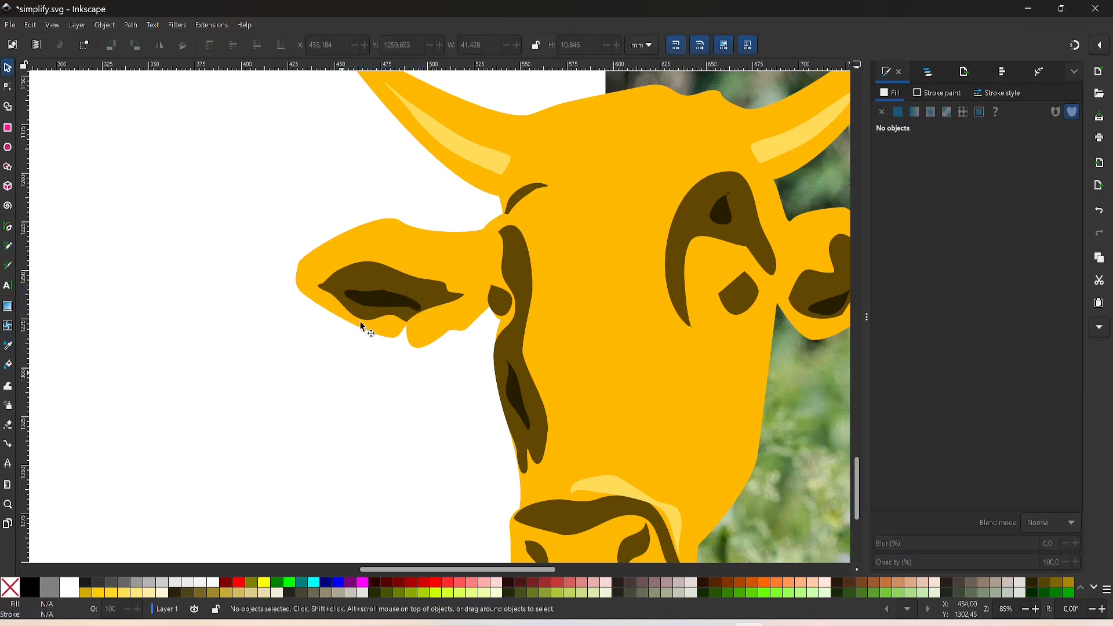
scroll(355, 322, "down", 4)
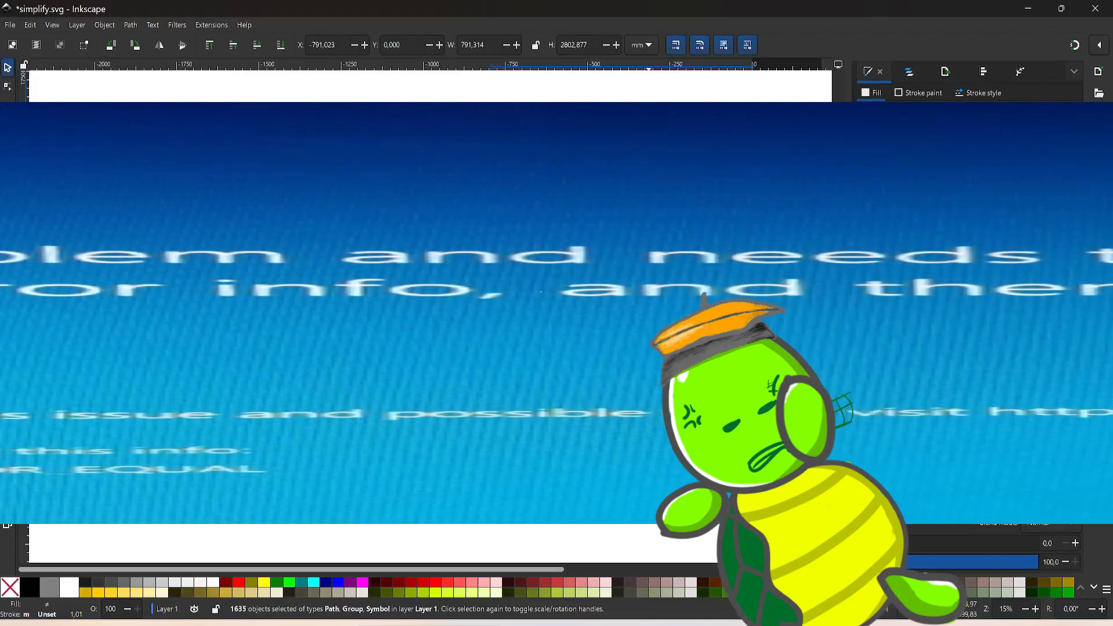
Try to delete the combined black path of the Porsche wordmark and crest
scroll(618, 414, "up", 2)
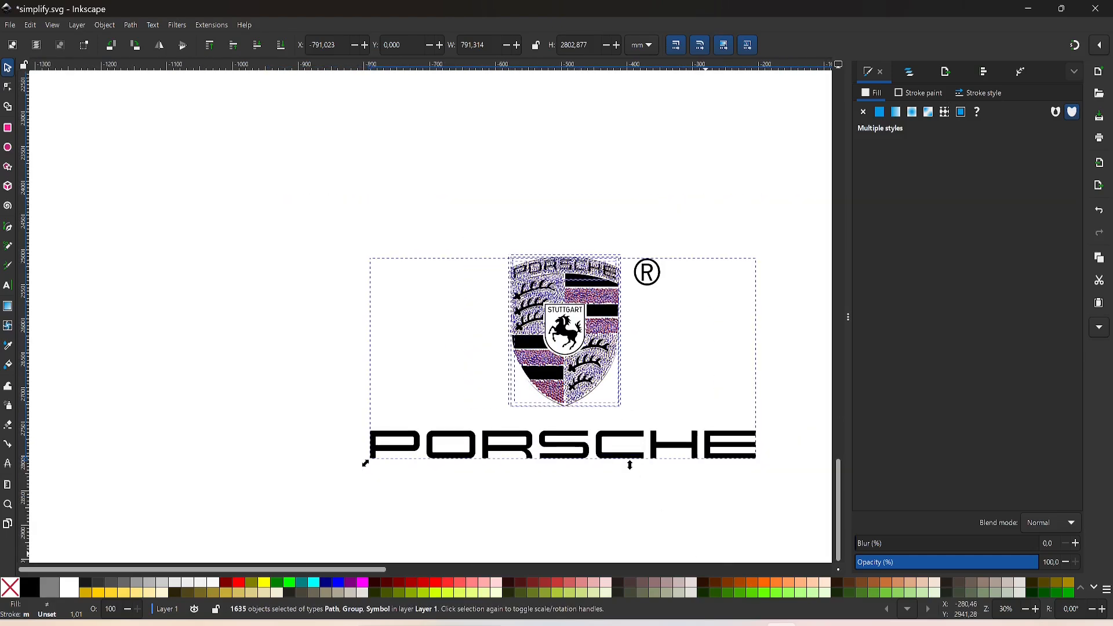
mouse_move(750, 624)
left_click(565, 436)
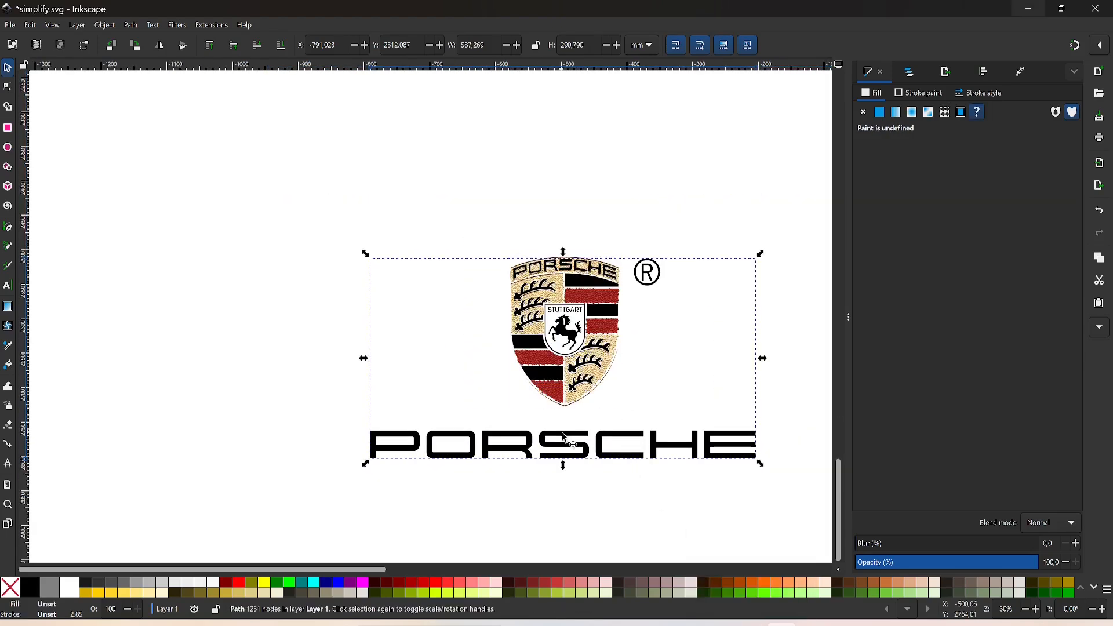
left_click(558, 430)
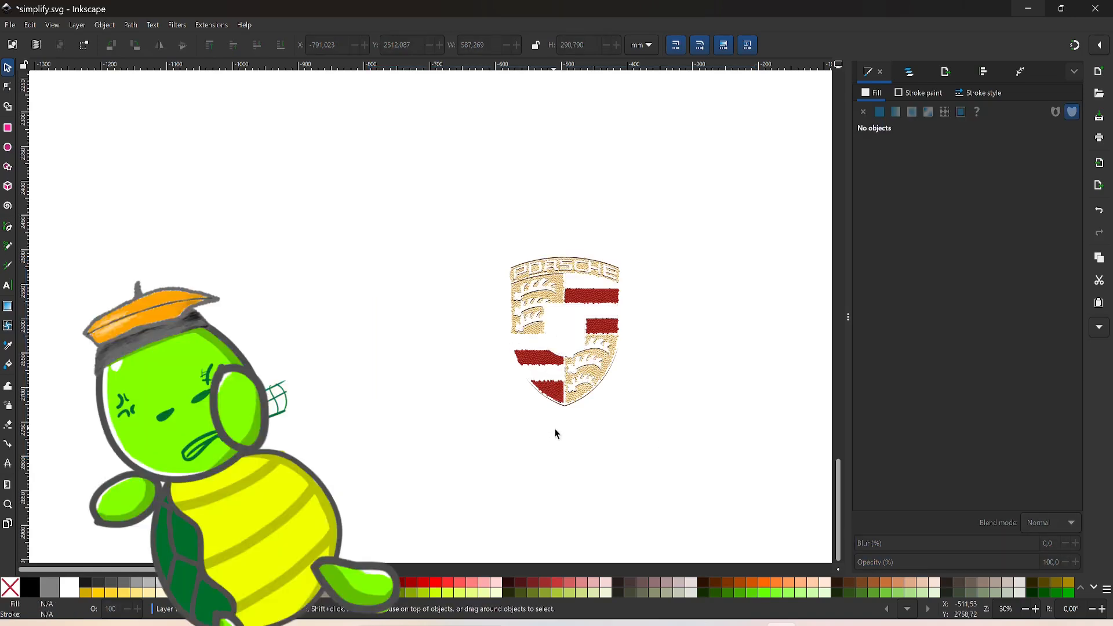
left_click(555, 438)
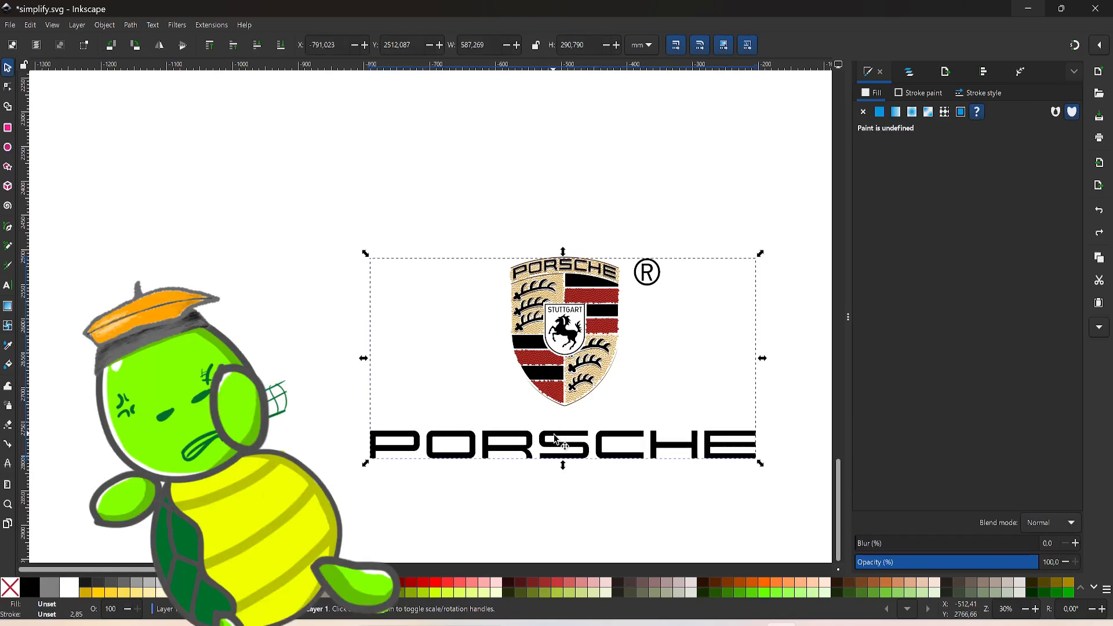
left_click(562, 422)
Examine the red dotted texture on the Porsche crest and delete the crest's combined black path
scroll(628, 242, "up", 9)
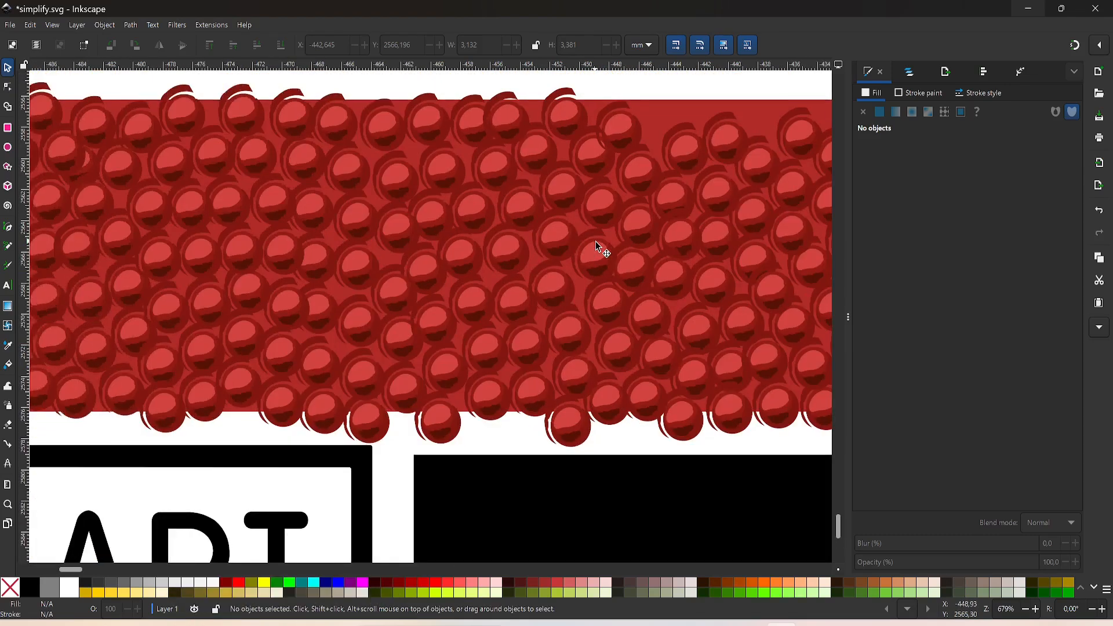
scroll(596, 241, "down", 5)
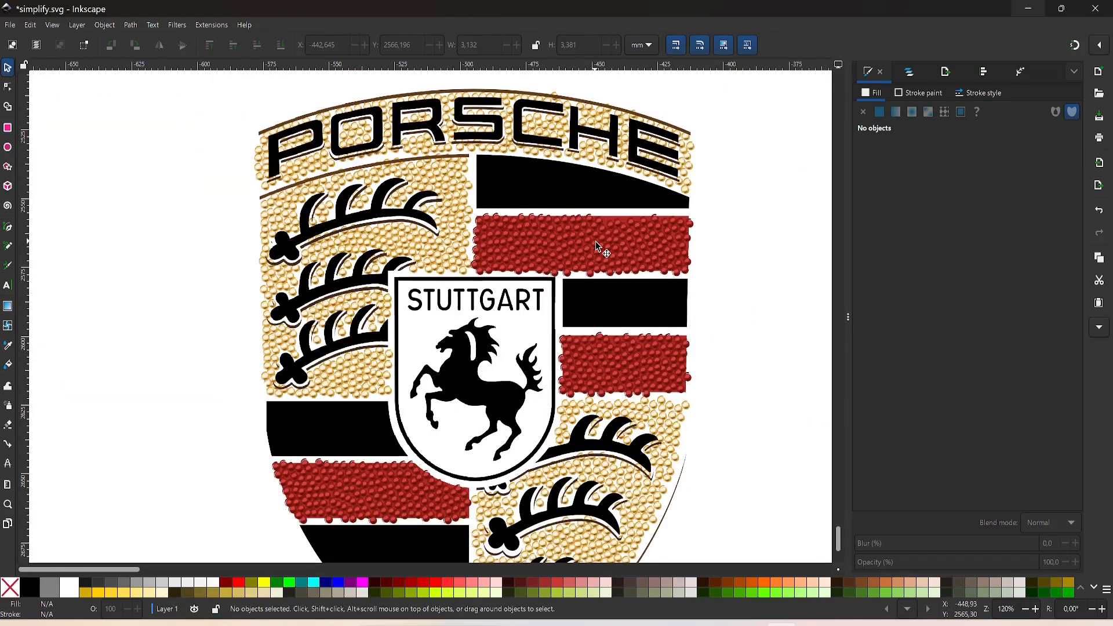
scroll(596, 241, "down", 1)
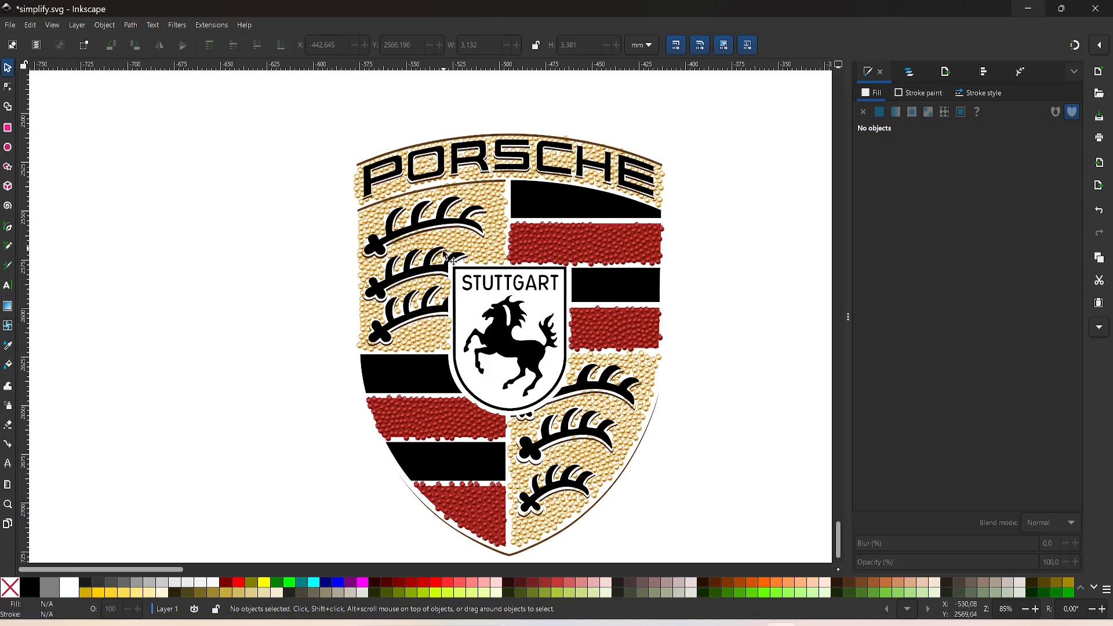
left_click(442, 169)
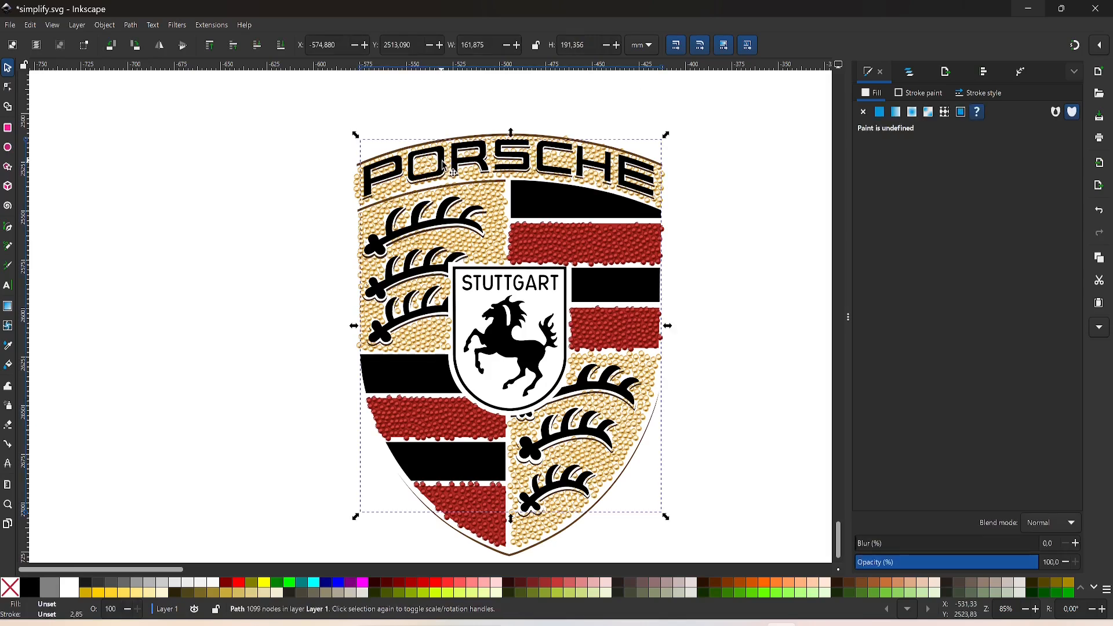
key("Delete")
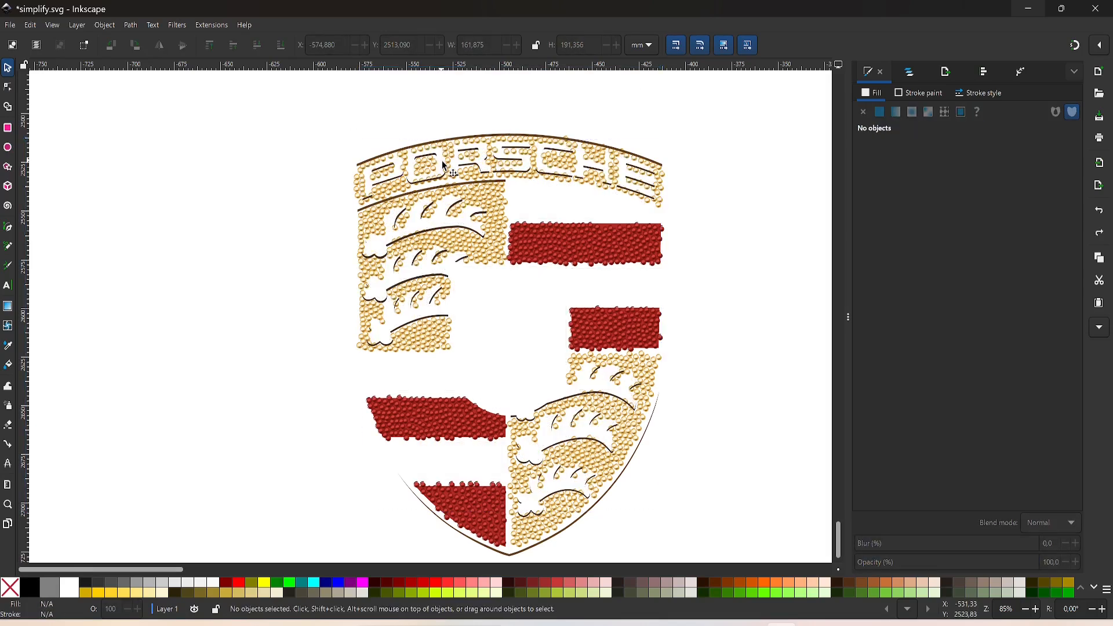
Undo the last deletion and trace the Porsche crest's shield outline with the Pen tool, curving it through the bottom tip
key("ctrl+z")
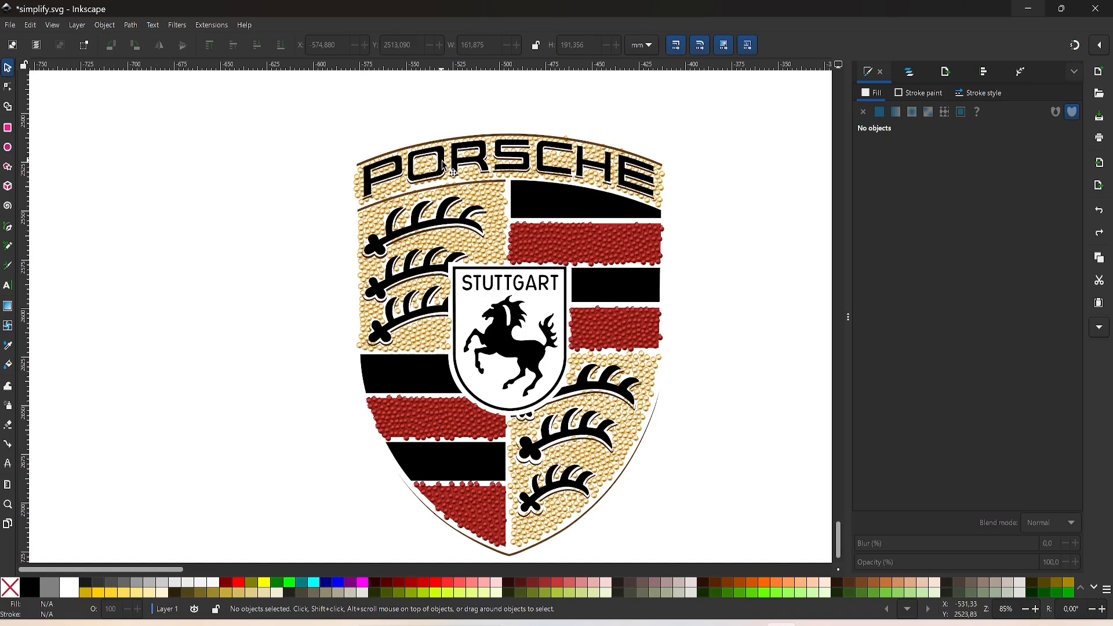
key("b")
left_click(356, 164)
left_click(658, 392)
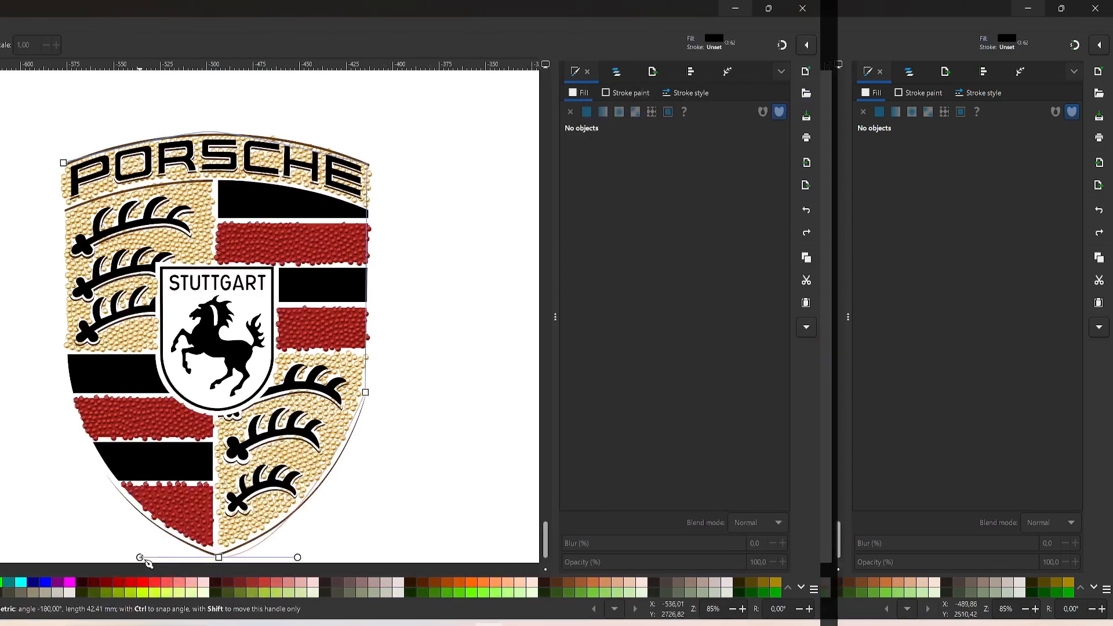
left_click_drag(511, 557, 432, 563)
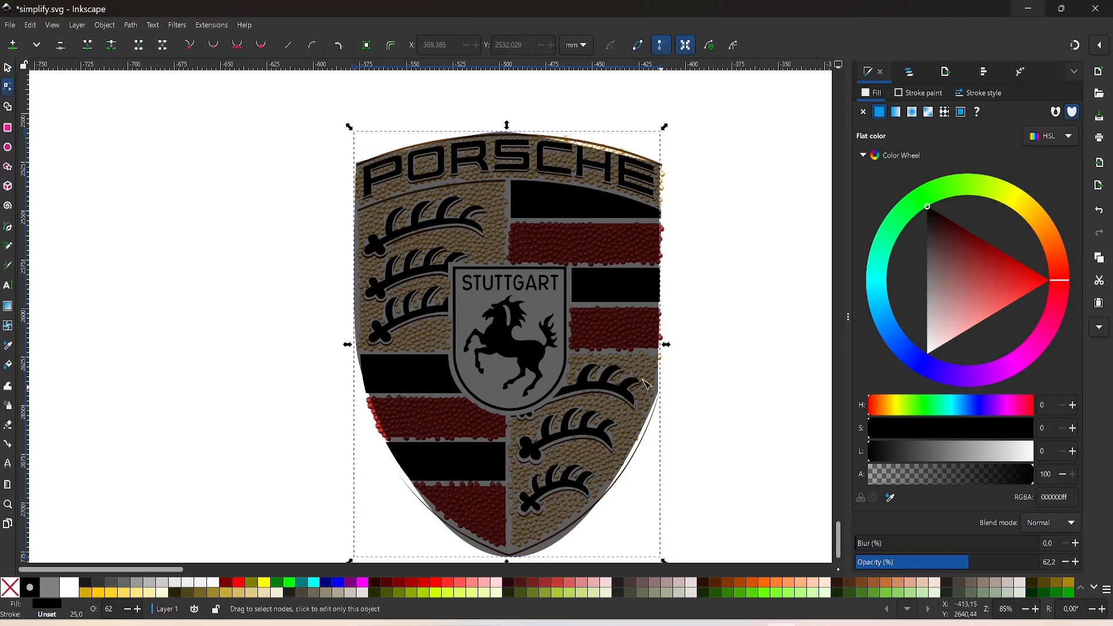
Fit the traced shield's bottom tip and lower right edge to the crest's contour, and slide the left half shield against the right half
scroll(604, 422, "down", 4)
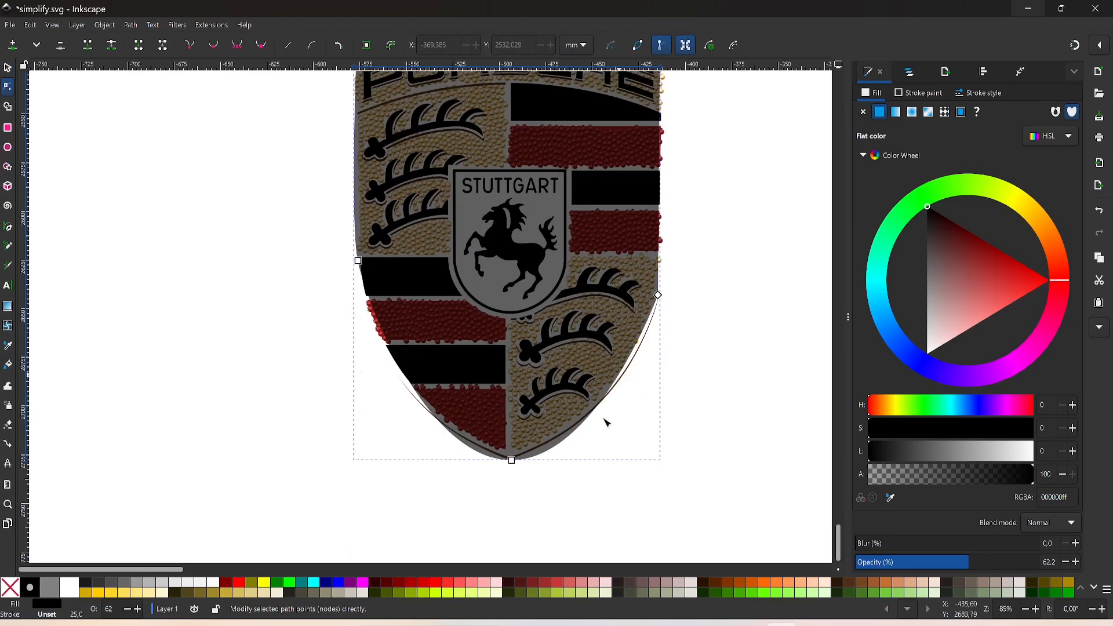
left_click(189, 46)
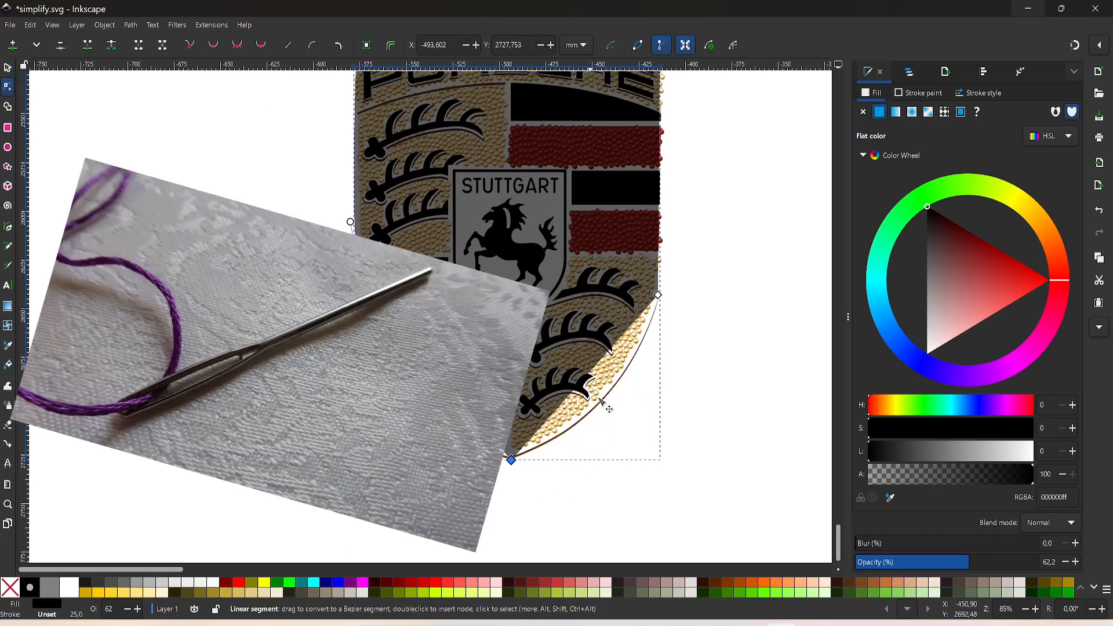
left_click_drag(602, 400, 571, 443)
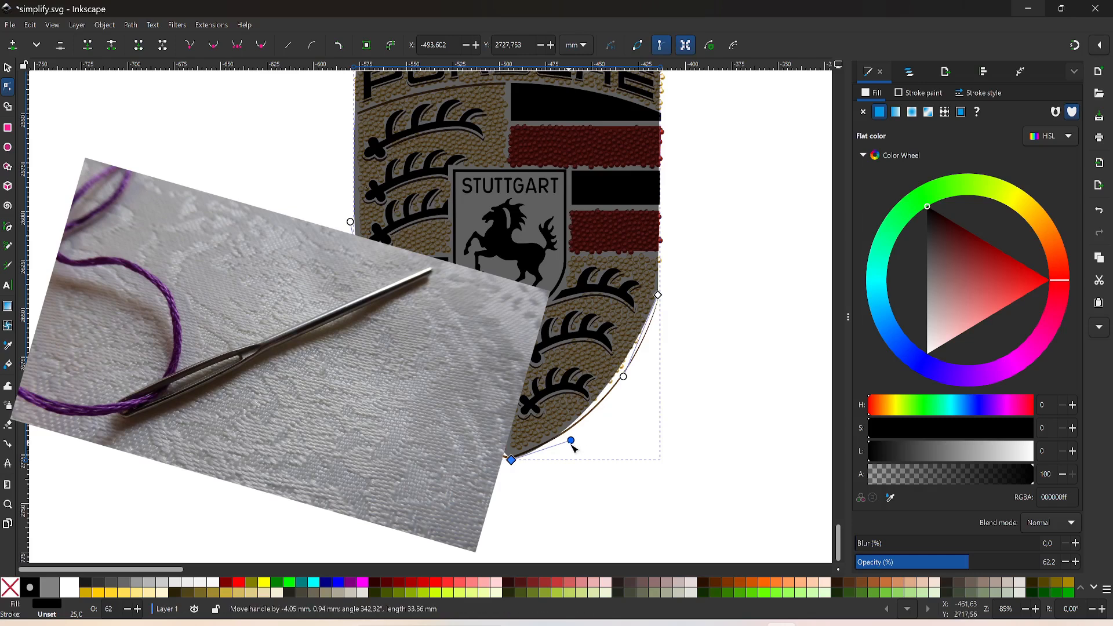
left_click_drag(625, 377, 638, 382)
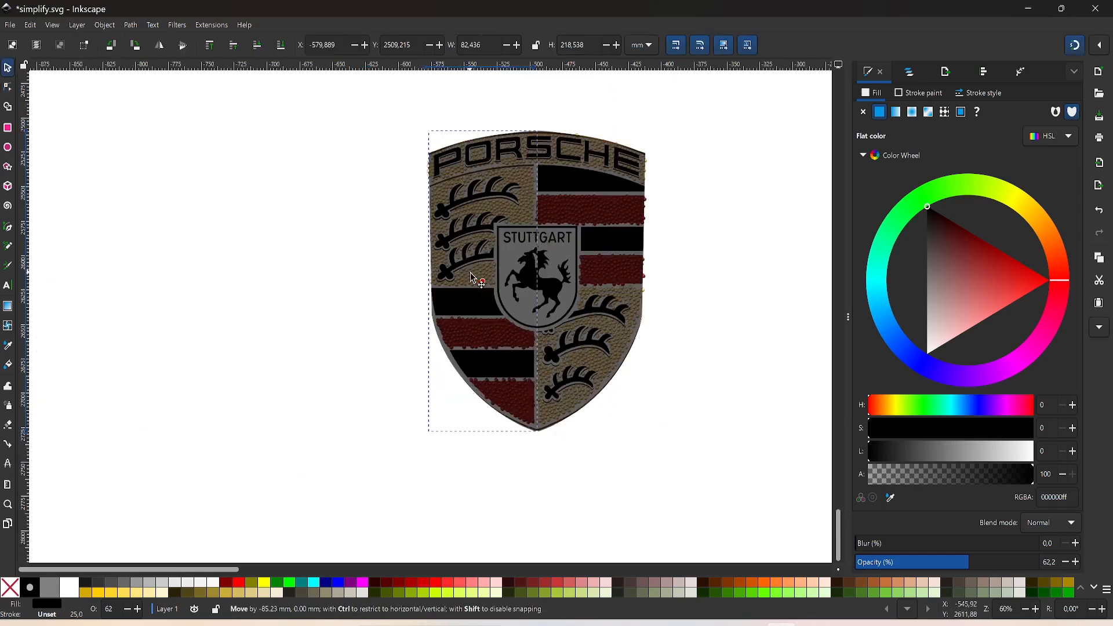
left_click_drag(485, 279, 475, 279)
Replace the detailed vector crest with the Porsche logo image copied from the browser's image search, placed beside the grey shield
left_click(730, 188)
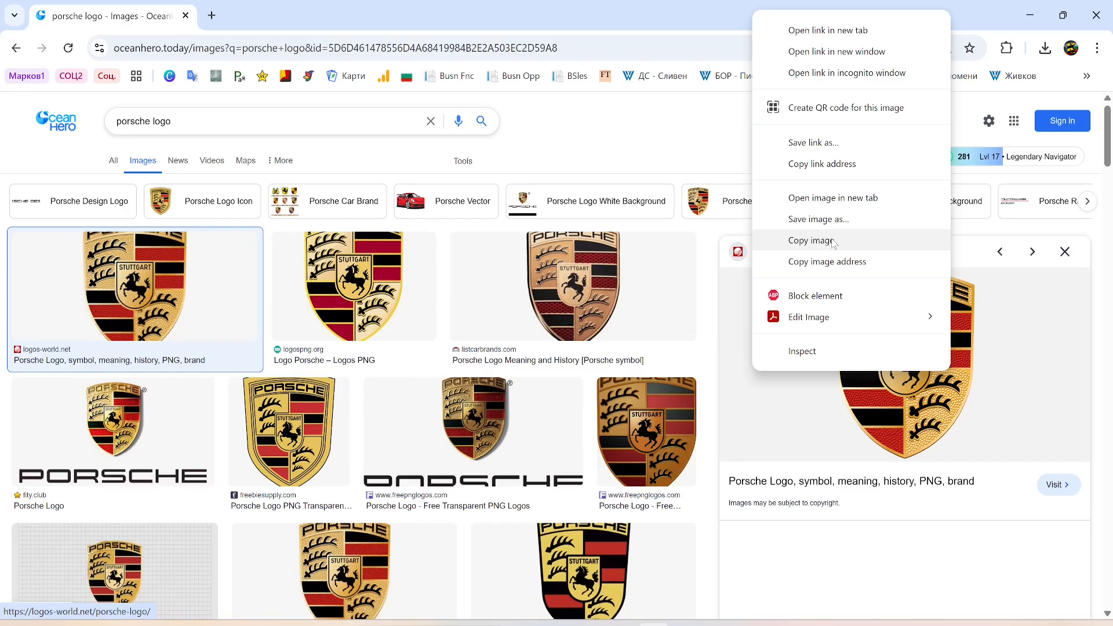
left_click(790, 238)
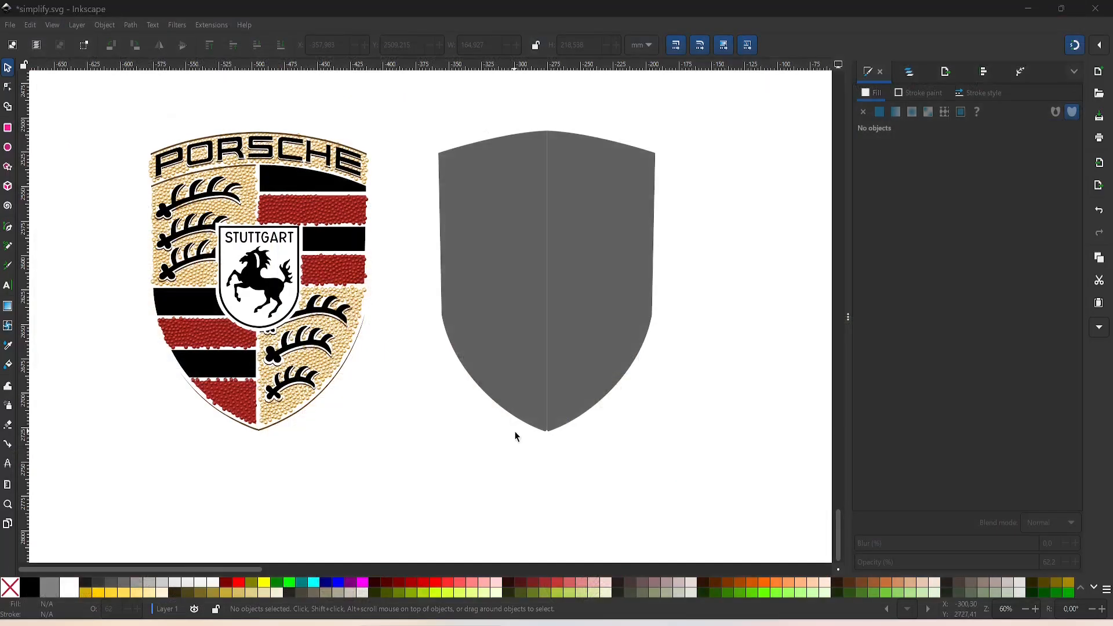
key("ctrl+v")
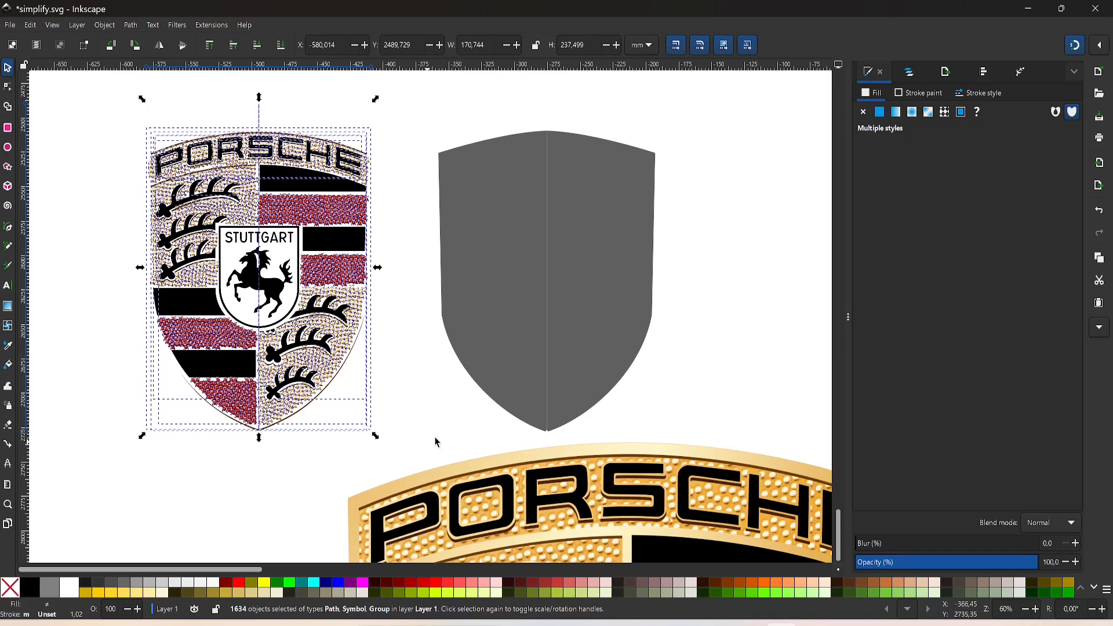
key("Delete")
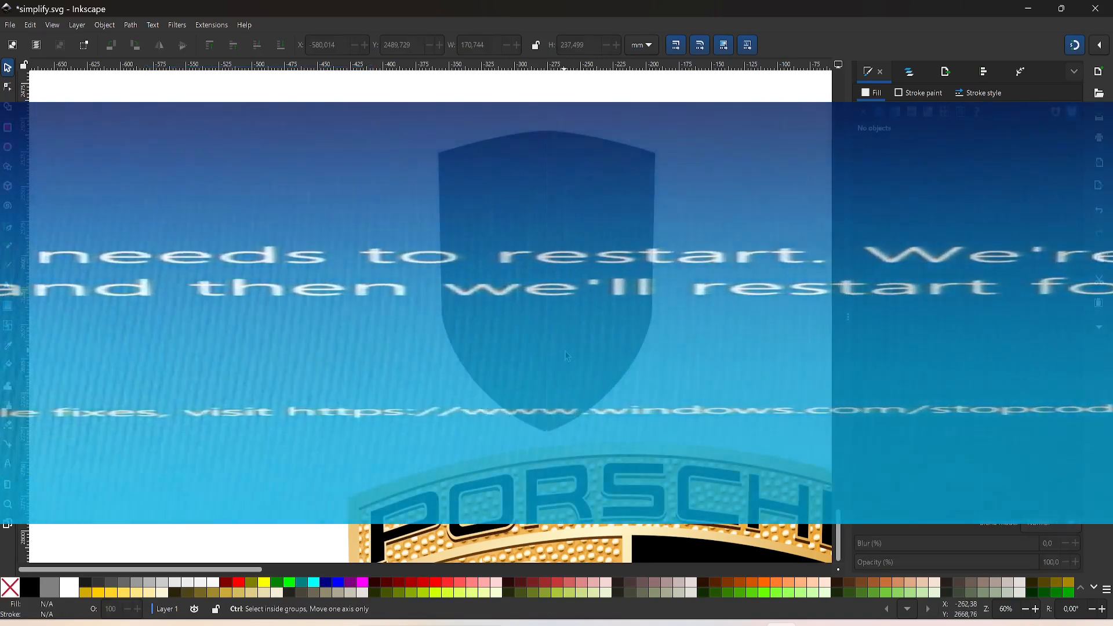
scroll(564, 351, "down", 4)
left_click(592, 449)
left_click_drag(592, 448, 492, 315)
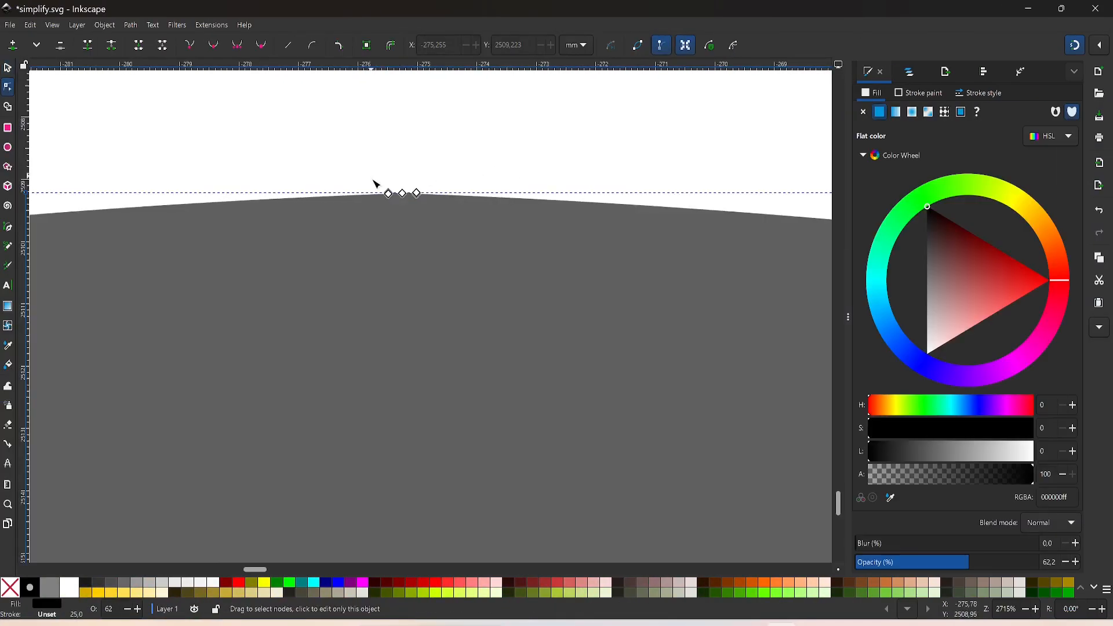
Delete the two outer nodes at the grey shield's top peak and make the remaining middle node a corner
scroll(394, 191, "up", 2)
left_click_drag(381, 190, 444, 250)
key("Delete")
left_click_drag(546, 178, 491, 249)
key("Delete")
left_click_drag(427, 186, 478, 252)
left_click(190, 44)
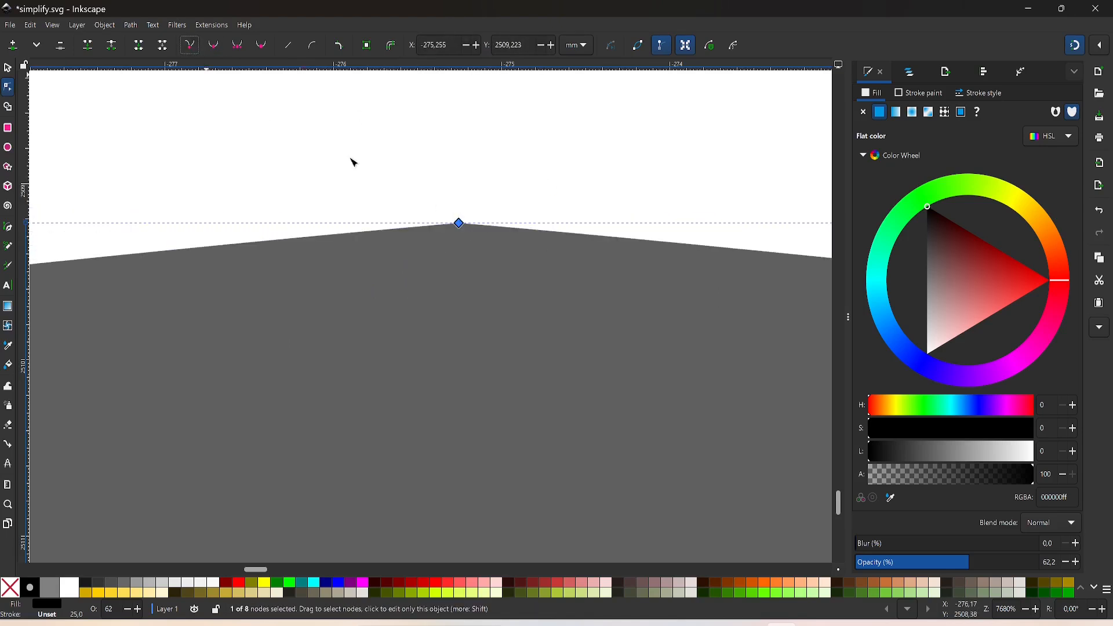
Pull the middle node of the small notch at the shield's bottom tip down to form a point
scroll(586, 219, "down", 13)
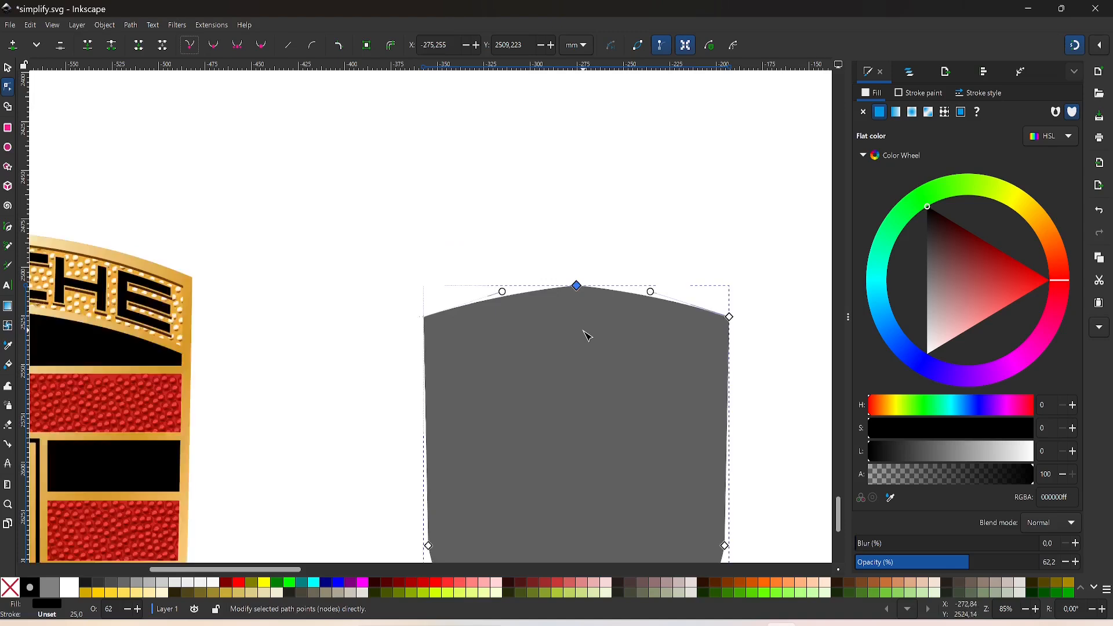
scroll(587, 336, "down", 8)
scroll(589, 279, "up", 11)
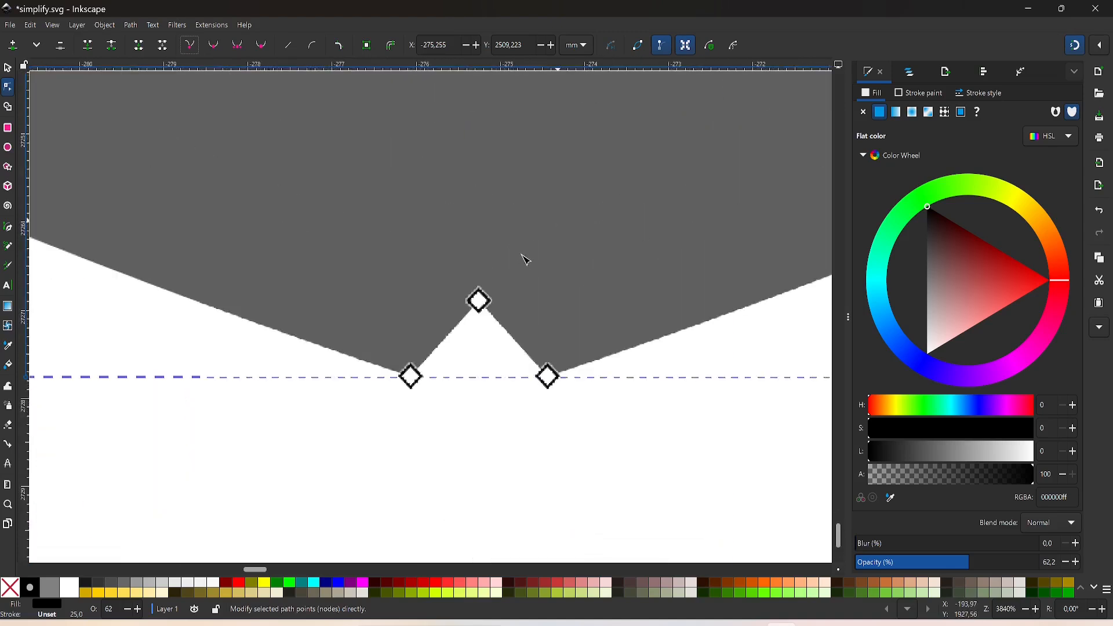
left_click_drag(479, 301, 484, 443)
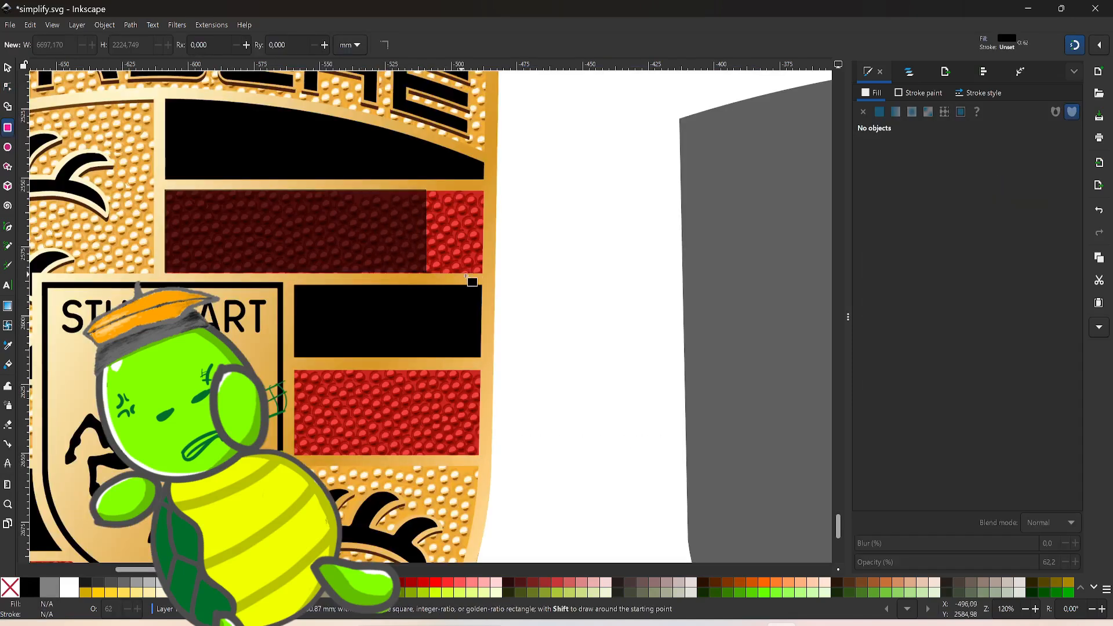
Draw a rectangle about 121 mm wide and 30 mm high over the upper red stripe of the logo image
left_click_drag(466, 275, 484, 272)
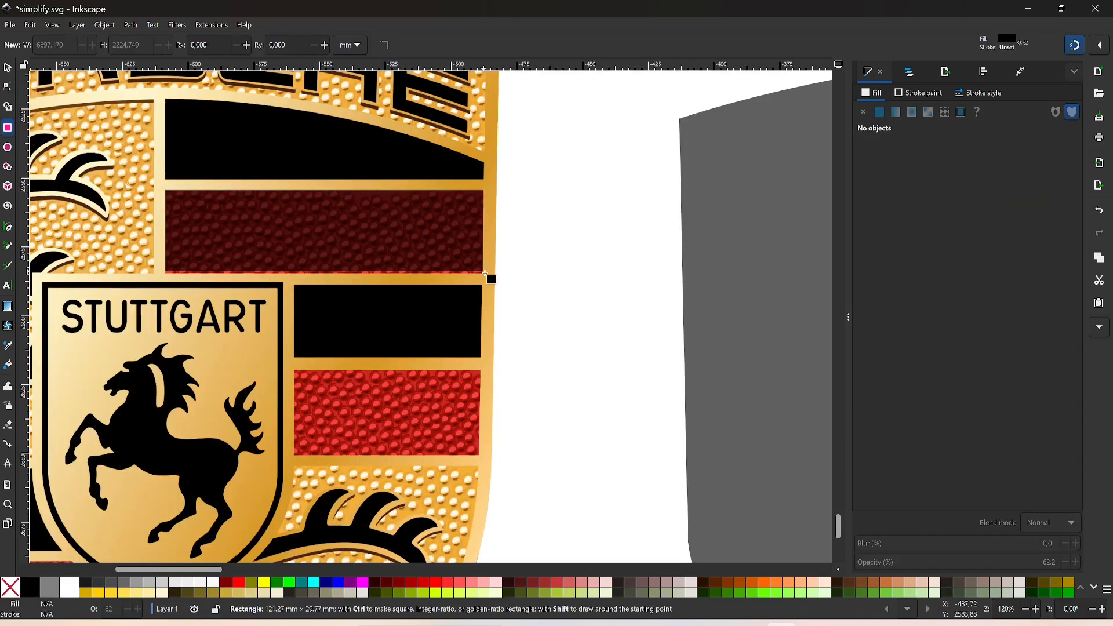
key("s")
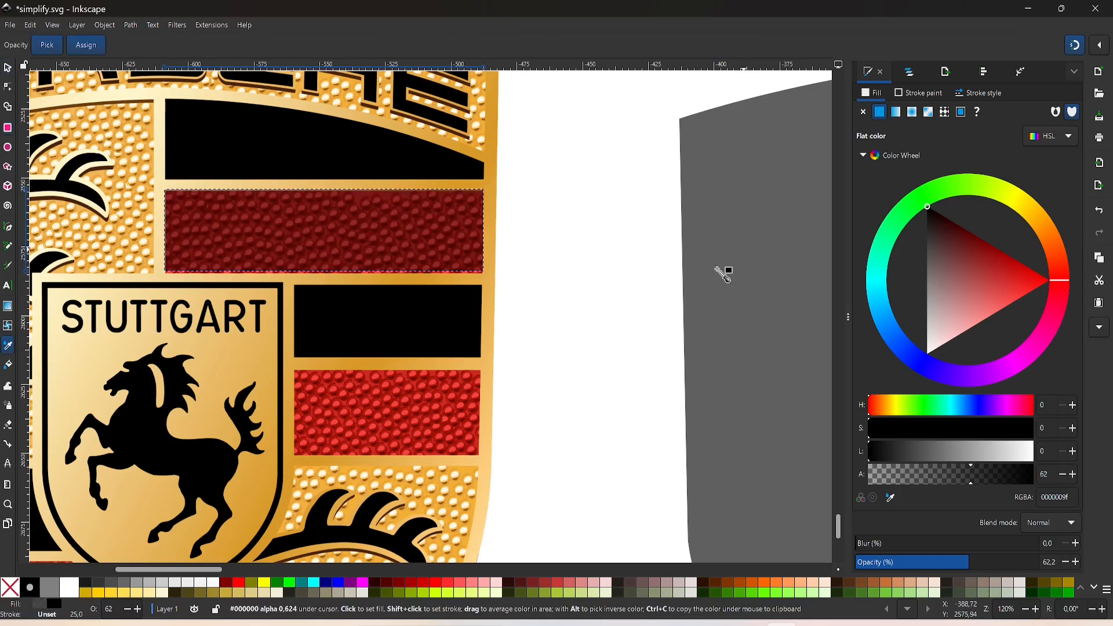
Set the grey shield's opacity to 100% and fill it with the gold d99b29 sampled from the logo's border
left_click(742, 255)
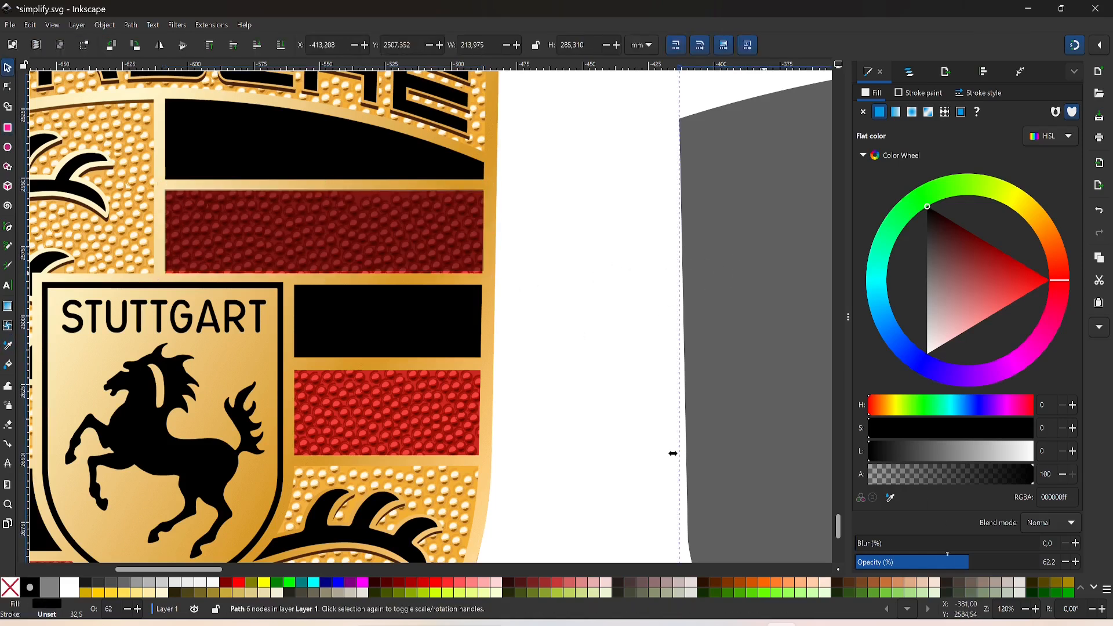
left_click_drag(939, 562, 1038, 562)
key("d")
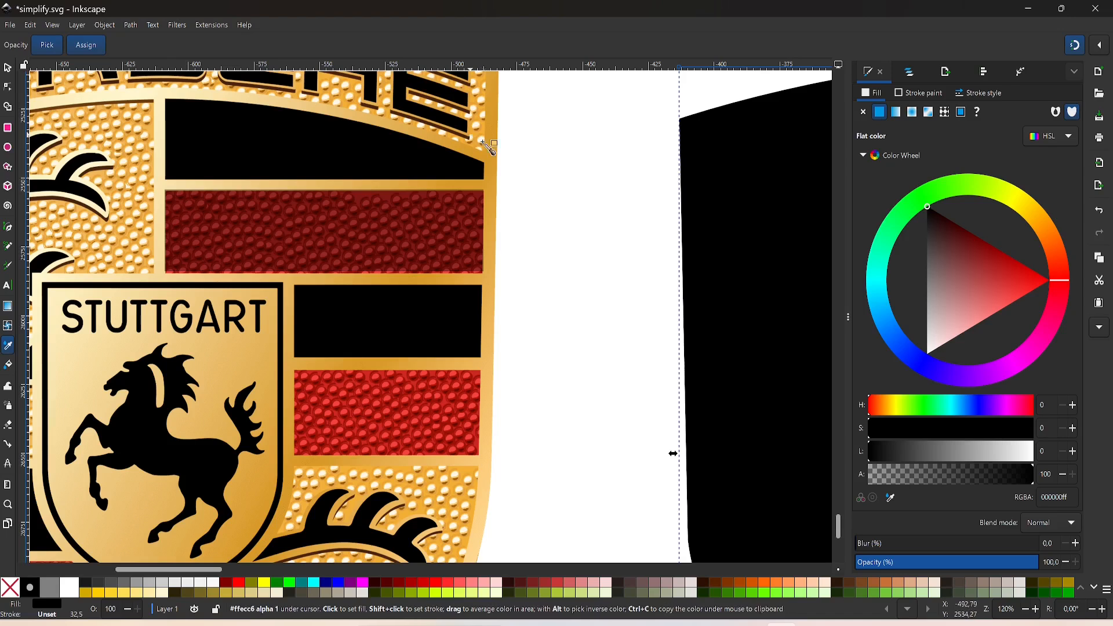
left_click(495, 155)
left_click(573, 222)
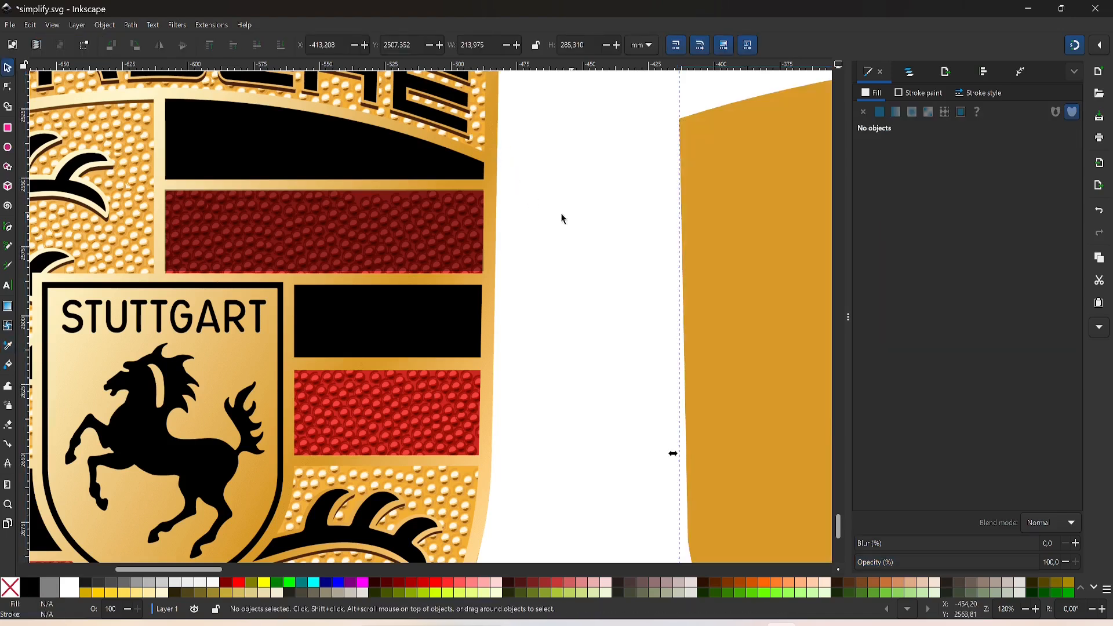
Move the translucent rectangle onto the upper part of the gold shield and widen it to about 205 mm
scroll(226, 226, "right", 5)
scroll(398, 265, "down", 3)
left_click_drag(323, 195, 434, 283)
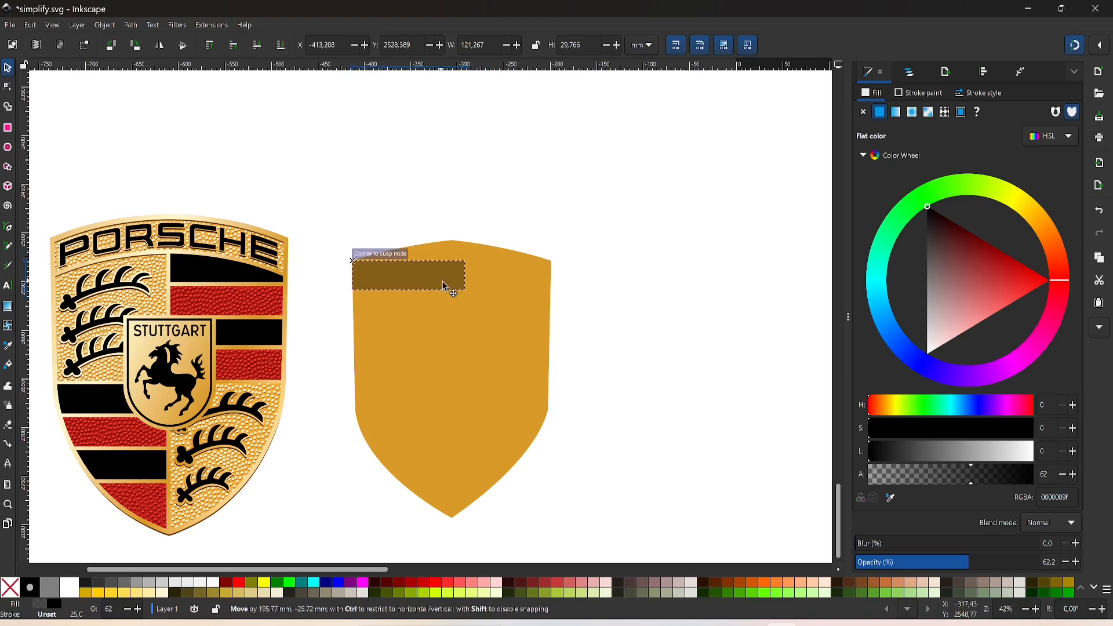
left_click_drag(555, 278, 563, 277)
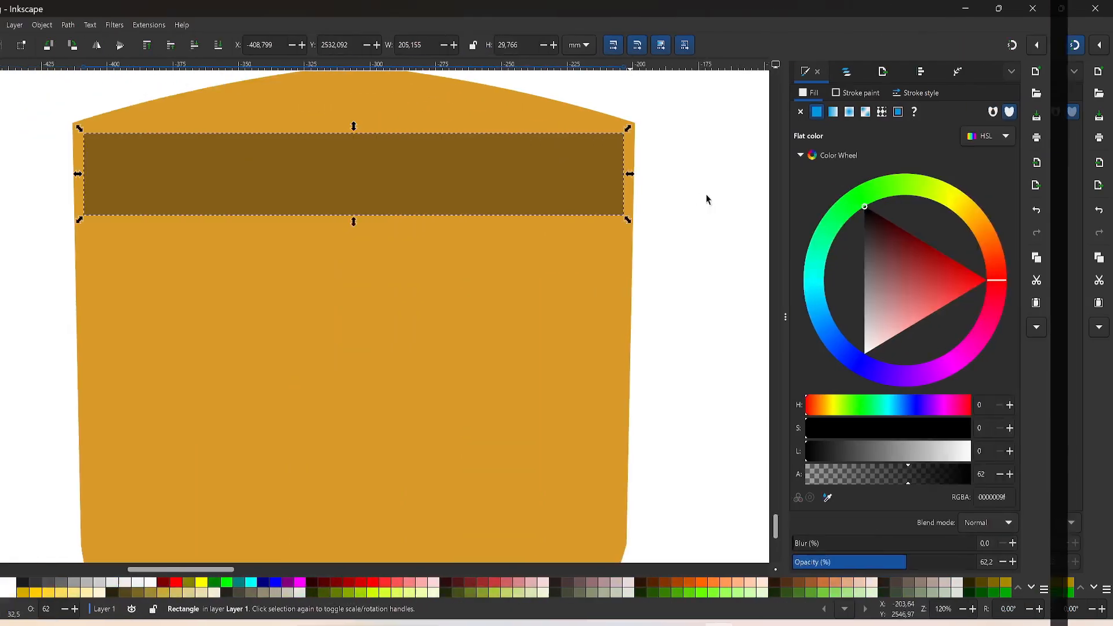
left_click(762, 195)
Duplicate the translucent band repeatedly down the shield to make eight evenly spaced horizontal bands
scroll(736, 187, "left", 3)
scroll(733, 186, "down", 3)
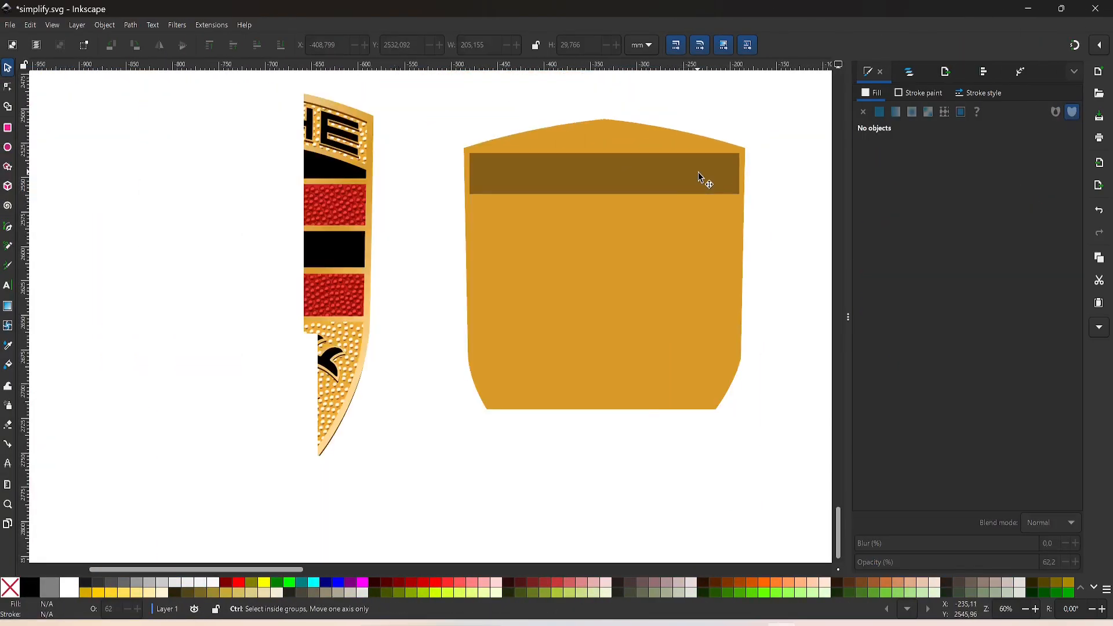
scroll(713, 182, "up", 2)
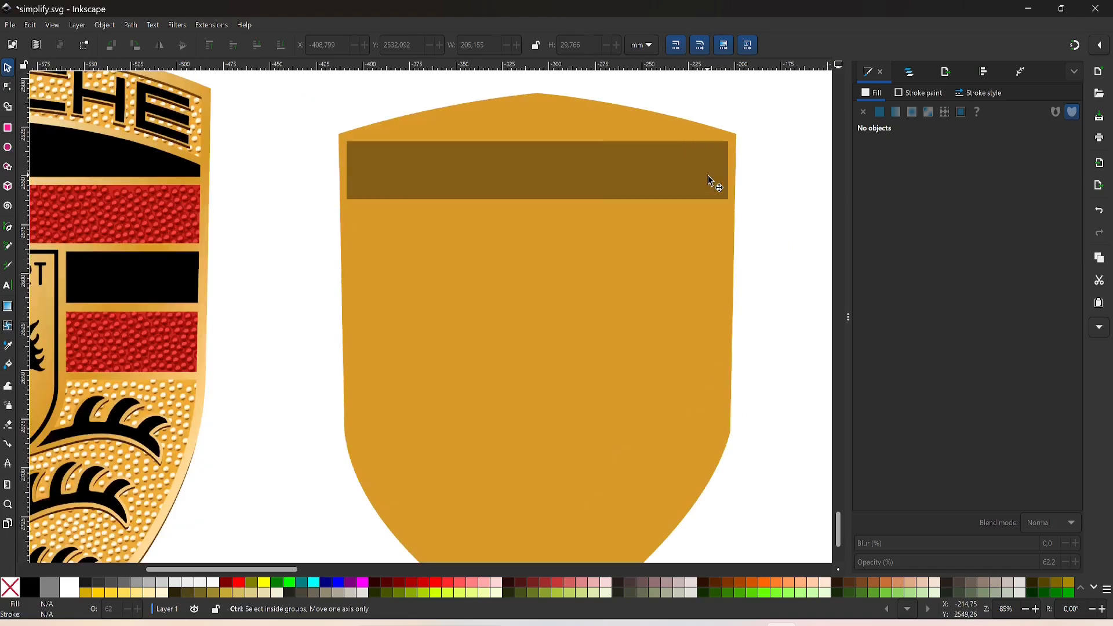
scroll(710, 181, "down", 1)
left_click(670, 183)
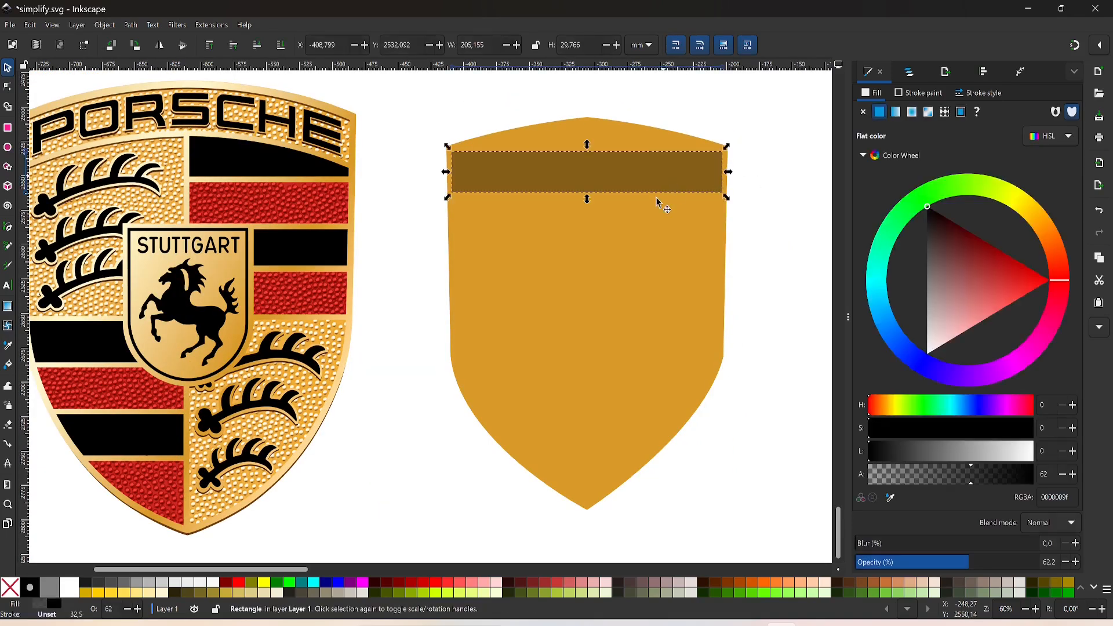
key("ctrl+d")
left_click_drag(667, 178, 670, 298)
left_click(680, 174, "shift")
key("ctrl+d")
key("ctrl+d")
left_click_drag(621, 269, 636, 364)
scroll(632, 369, "down", 5)
key("ctrl+d")
left_click_drag(649, 260, 653, 352)
Send the gold shield behind the bands and delete the surplus shape at its top
scroll(653, 352, "up", 5)
left_click(560, 137)
key("Home")
key("End")
left_click(770, 254)
left_click(605, 135)
key("Delete")
Make the first, third, fifth and seventh bands solid black at 100% opacity and alpha, and combine them with Union
left_click(616, 168)
left_click(606, 267, "shift")
left_click(586, 355, "shift")
left_click_drag(919, 562, 1052, 562)
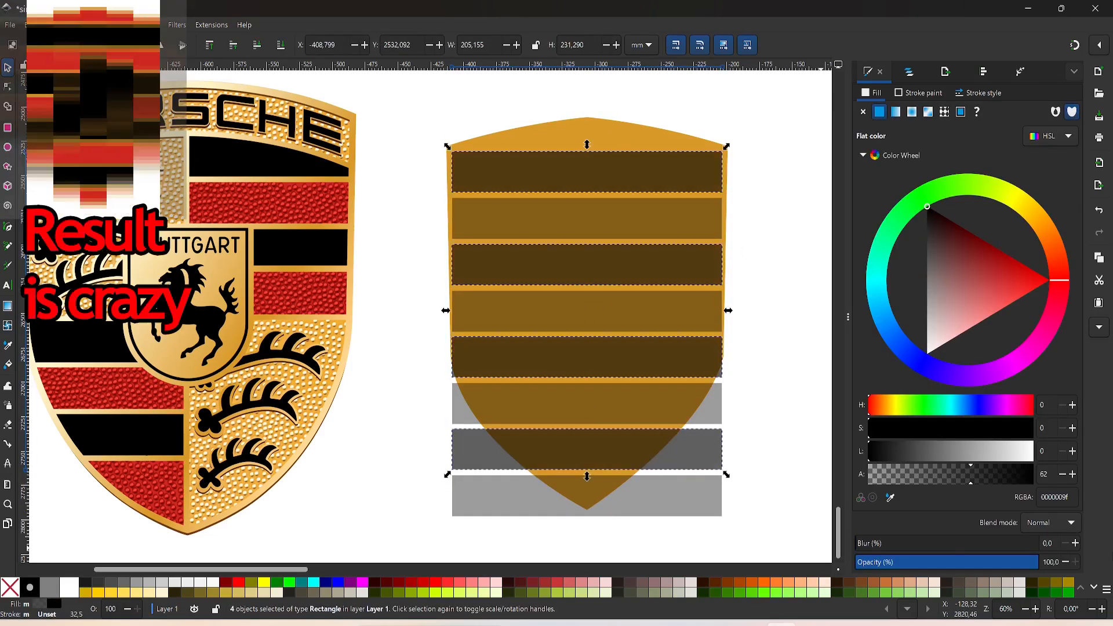
left_click_drag(980, 475, 1047, 476)
left_click(129, 25)
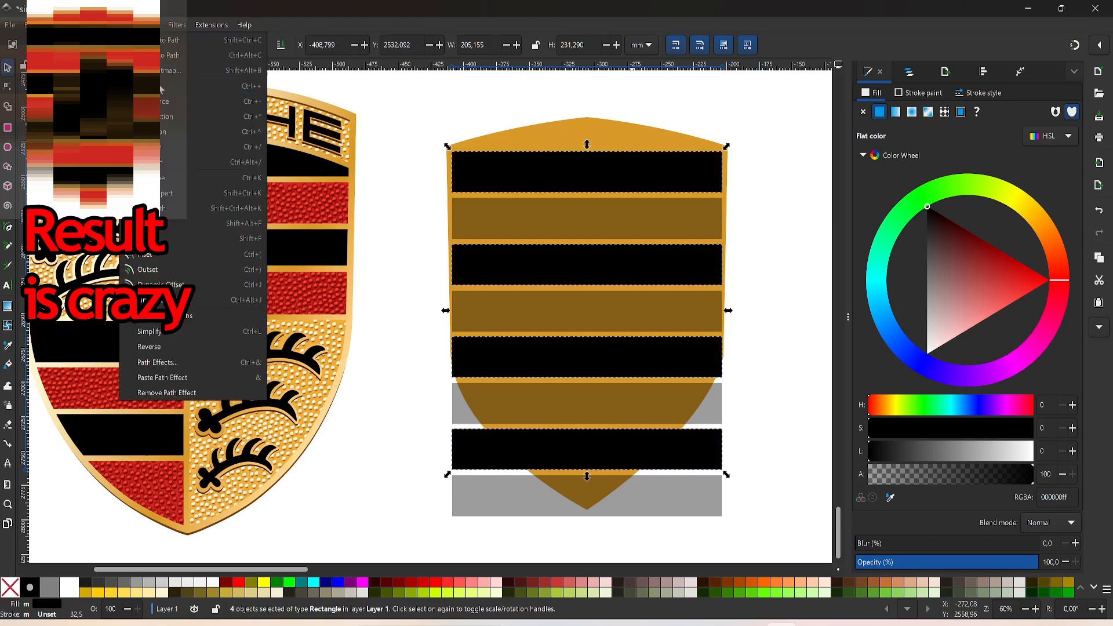
left_click(157, 90)
left_click(395, 180)
Combine the second, fourth, sixth and eighth translucent bands into a single path with Union
left_click(569, 223)
left_click(585, 316, "ctrl")
left_click(600, 406, "ctrl")
left_click(630, 502, "ctrl")
left_click(130, 25)
left_click(147, 85)
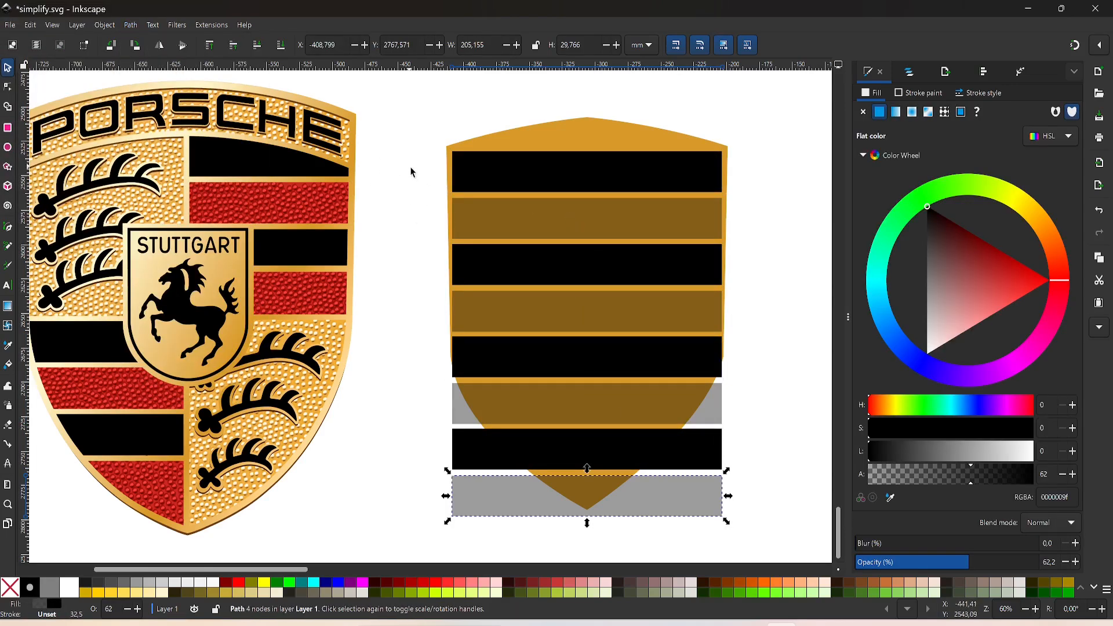
left_click(718, 410, "shift")
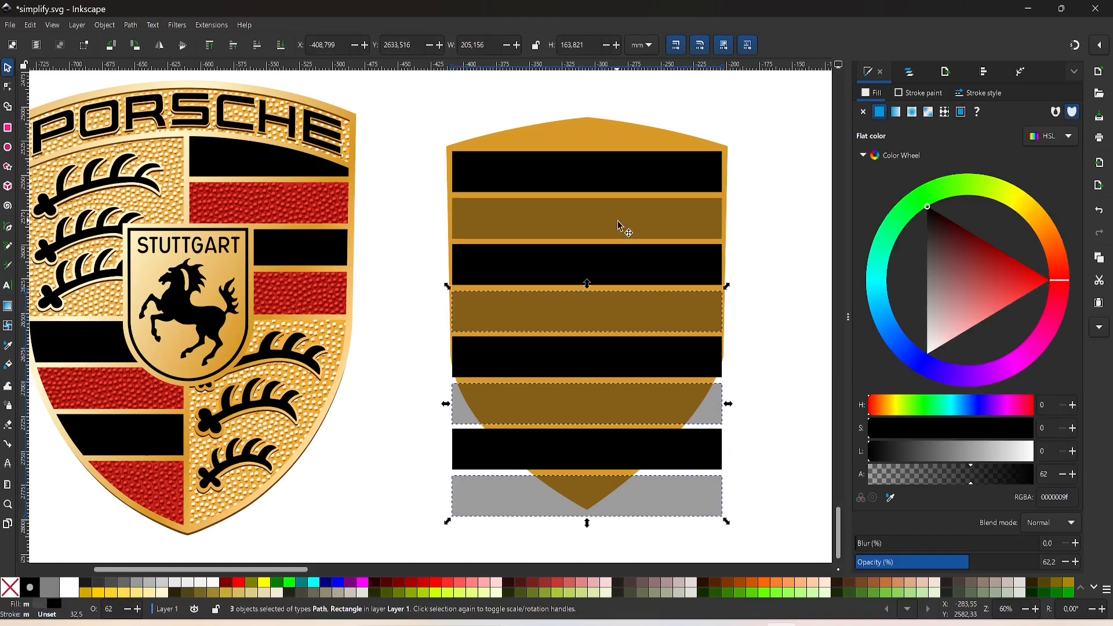
left_click(130, 25)
left_click(173, 91)
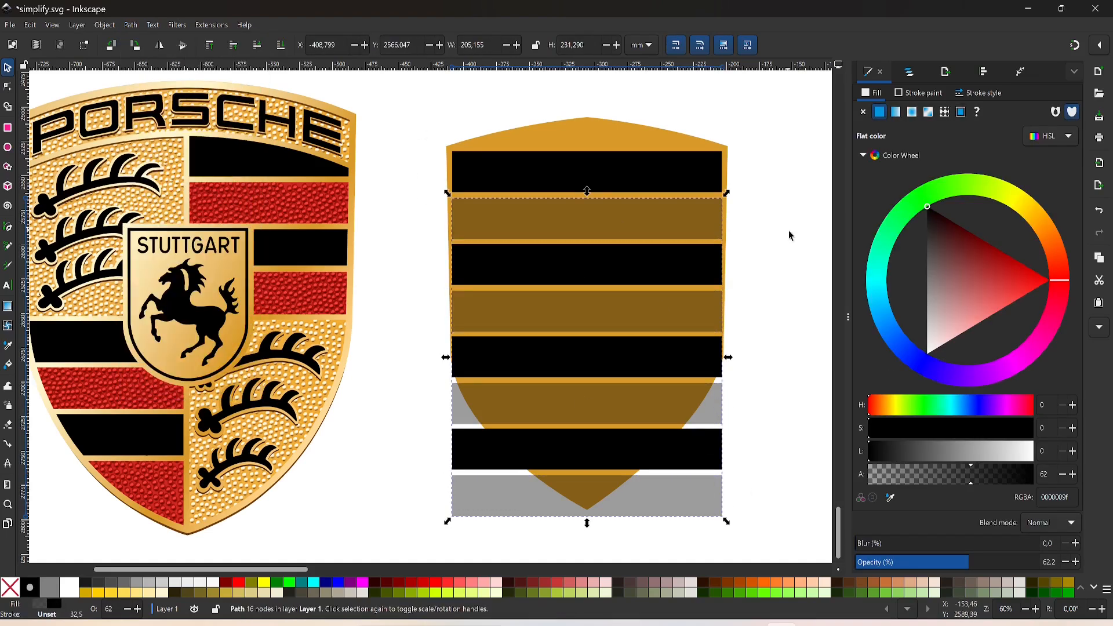
left_click(646, 155)
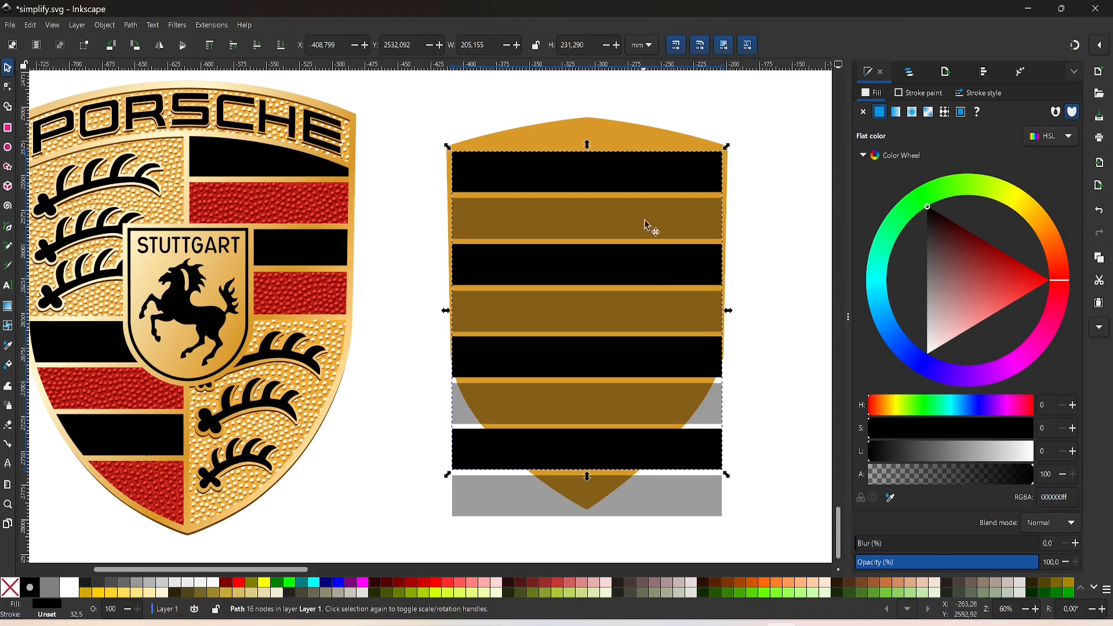
key("Escape")
Duplicate the gold shield and intersect the copy with the translucent bands to trim them to the shield's outline
left_click(620, 141)
key("ctrl+d")
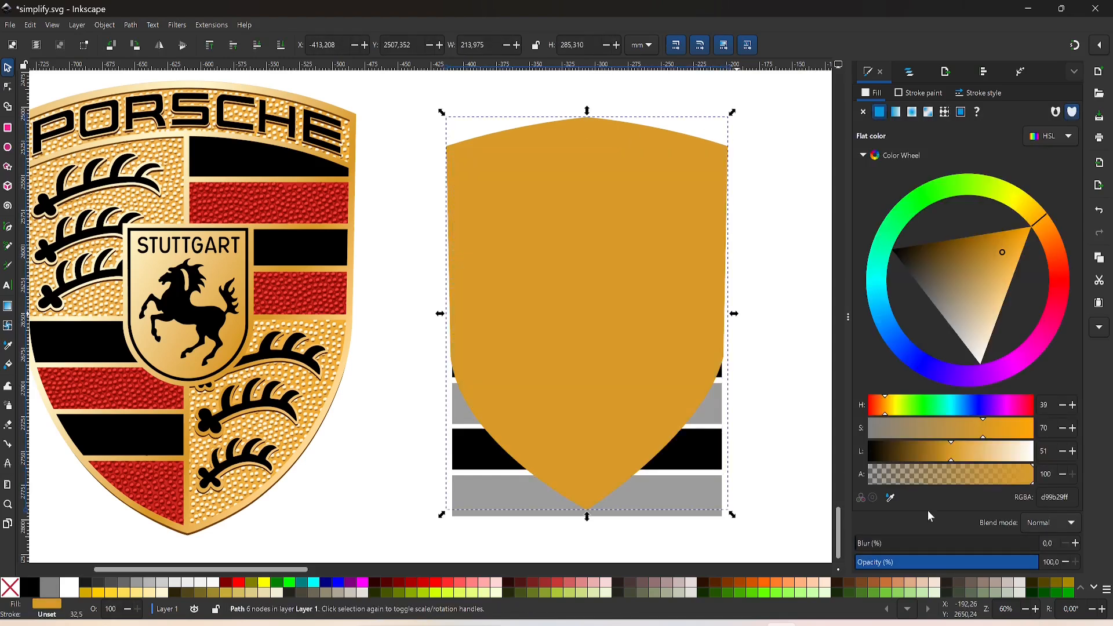
left_click(693, 496, "shift")
left_click(135, 45)
key("ctrl+z")
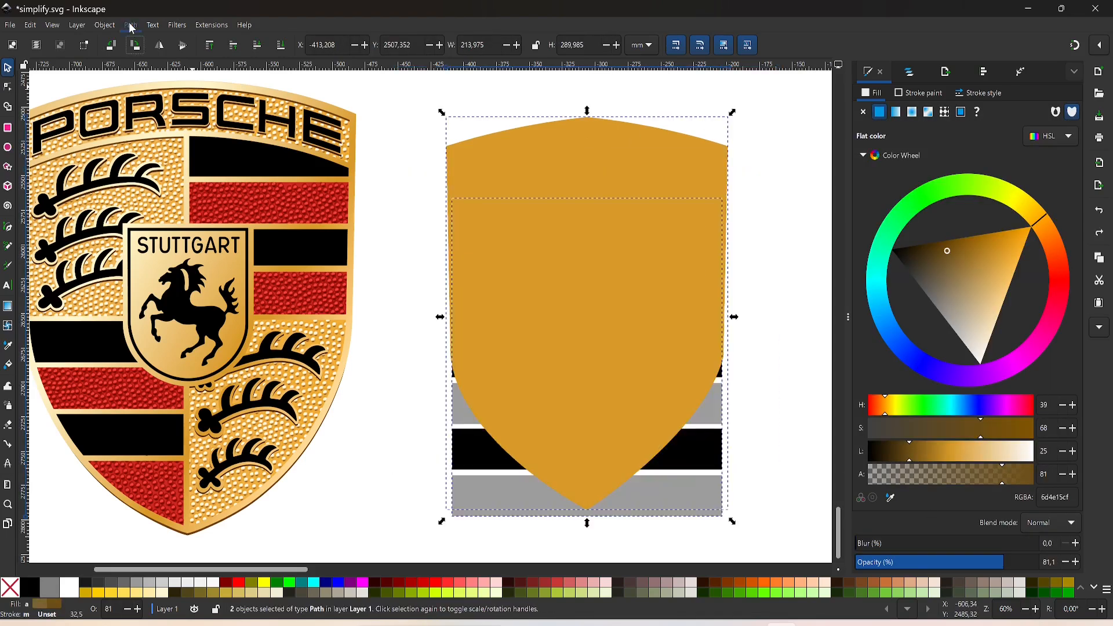
left_click(132, 27)
left_click(172, 117)
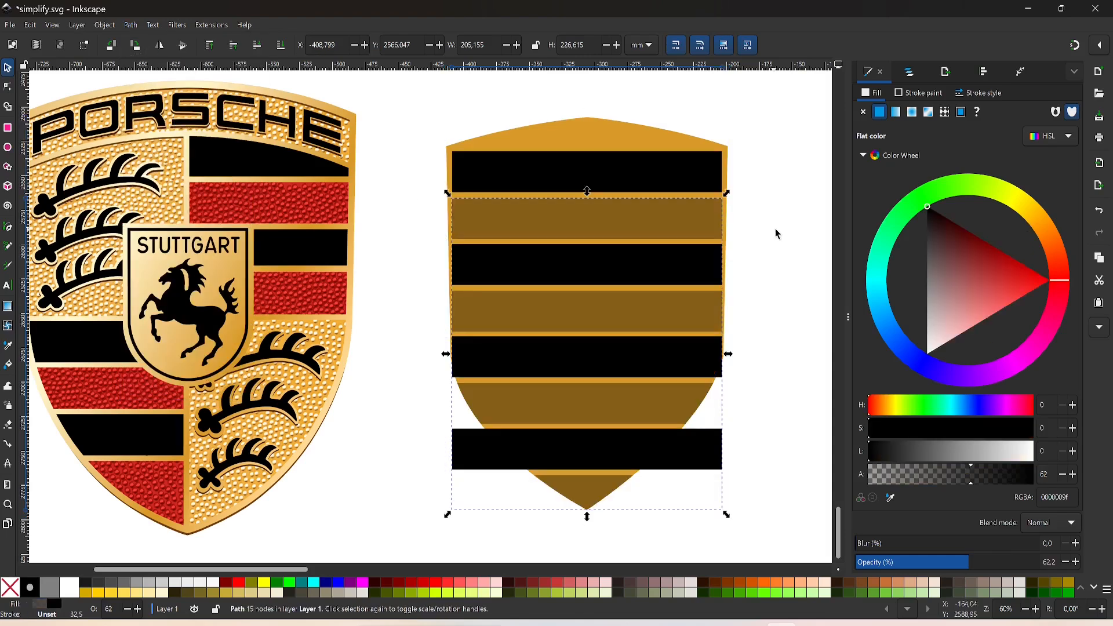
Intersect the black bands with the gold shield's outline to trim them, and enlarge the gold shield slightly to form a wider border
left_click(778, 231)
left_click(696, 396)
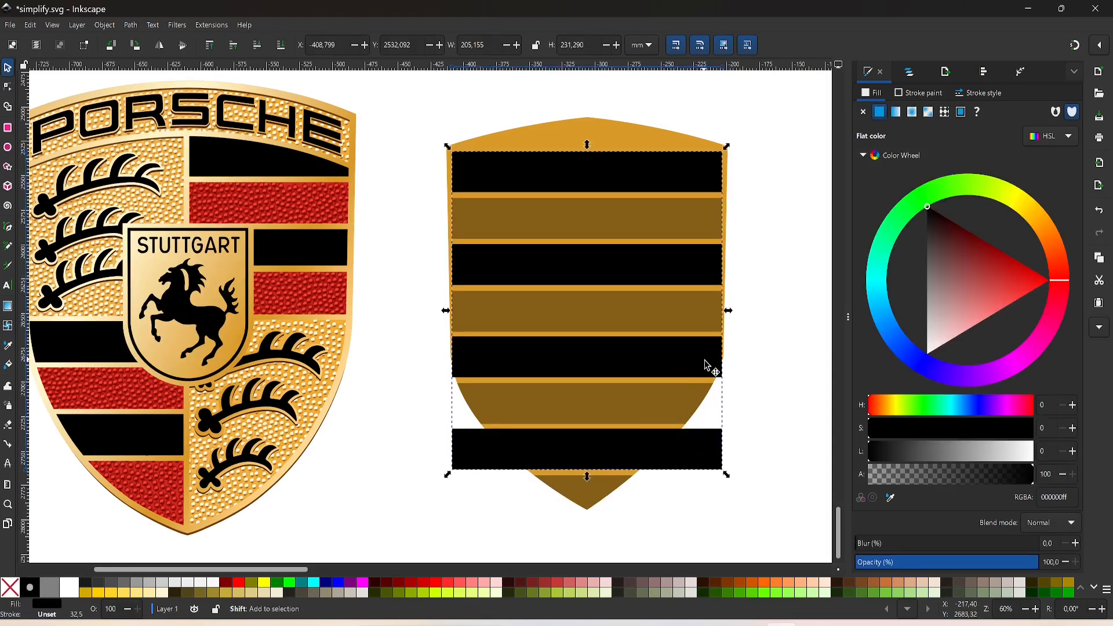
left_click(698, 140)
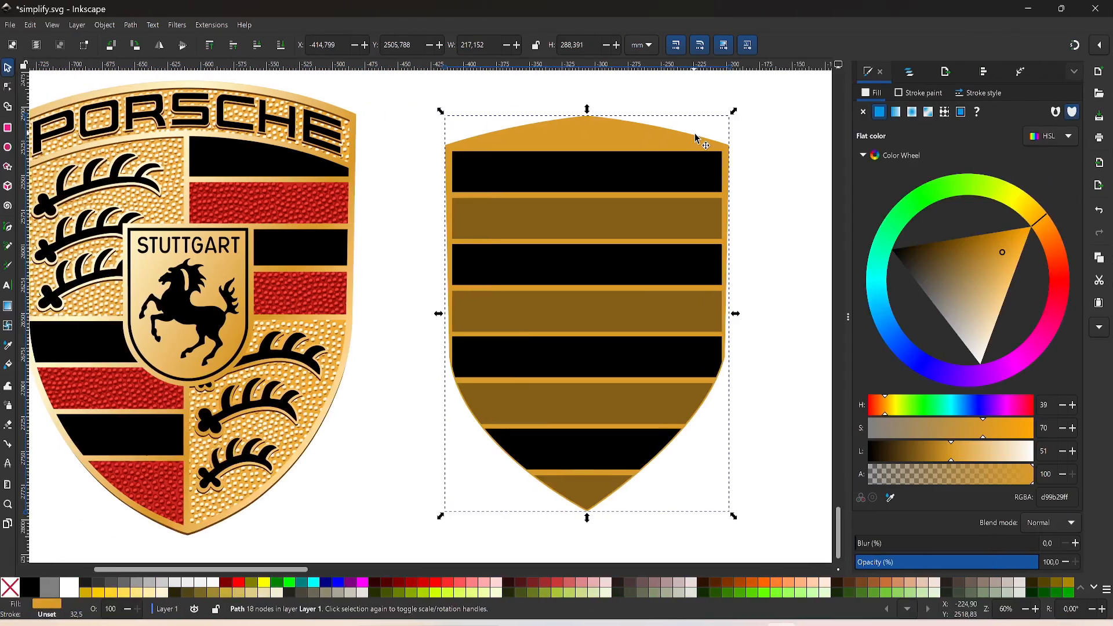
key("period")
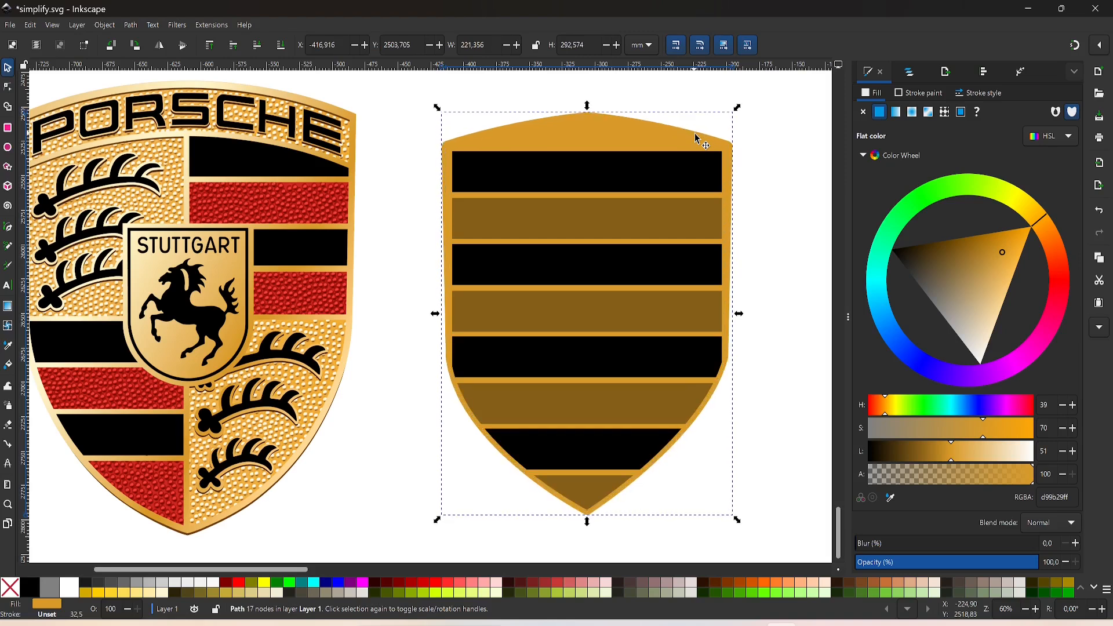
key("period")
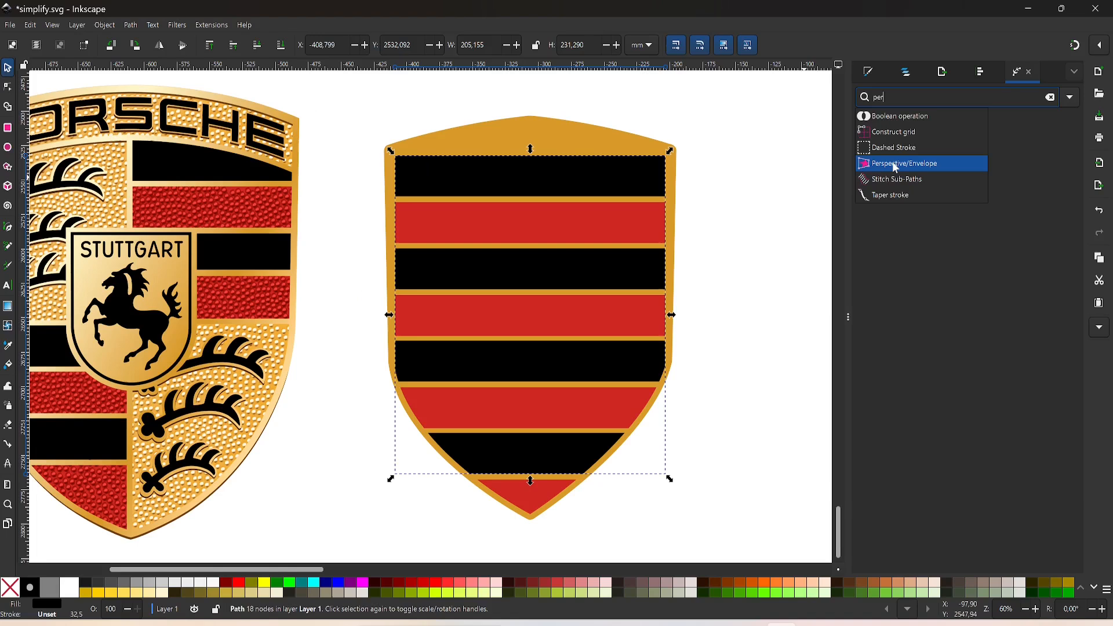
Apply the Perspective/Envelope path effect to the black bands and pull their upper corner slightly outward toward the shield's edge
left_click(893, 166)
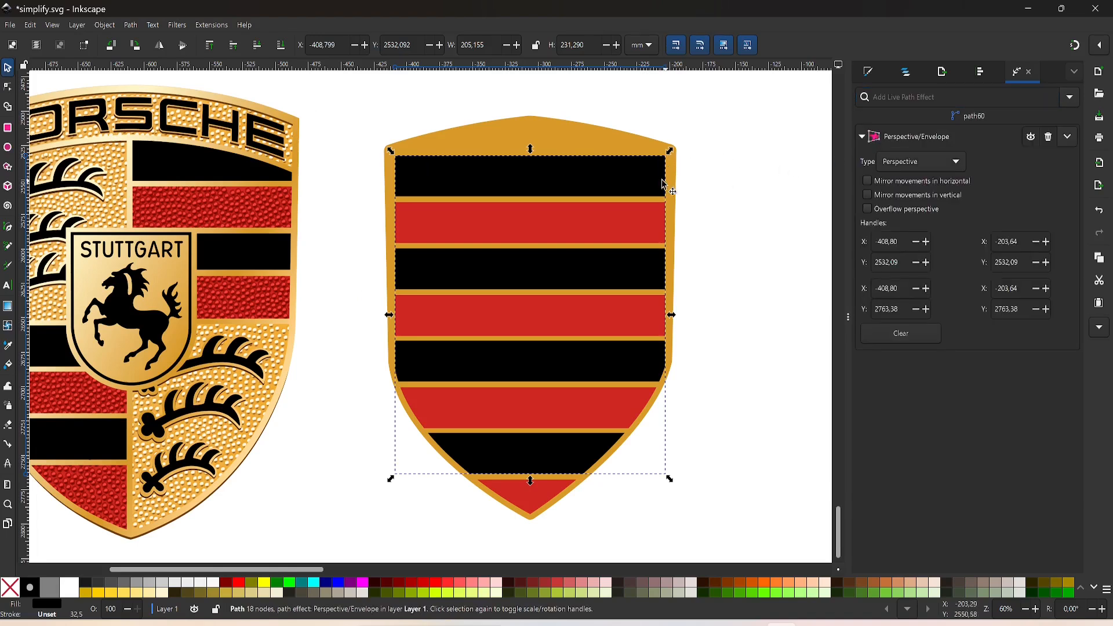
key("n")
scroll(690, 168, "up", 1)
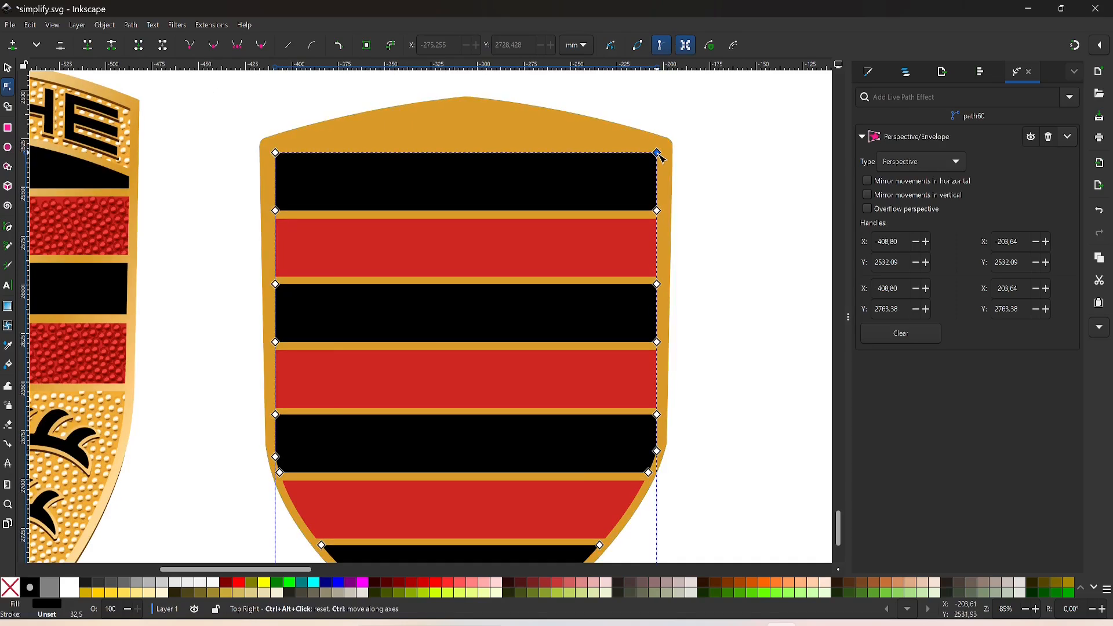
left_click_drag(662, 155, 668, 156)
left_click_drag(658, 211, 679, 212)
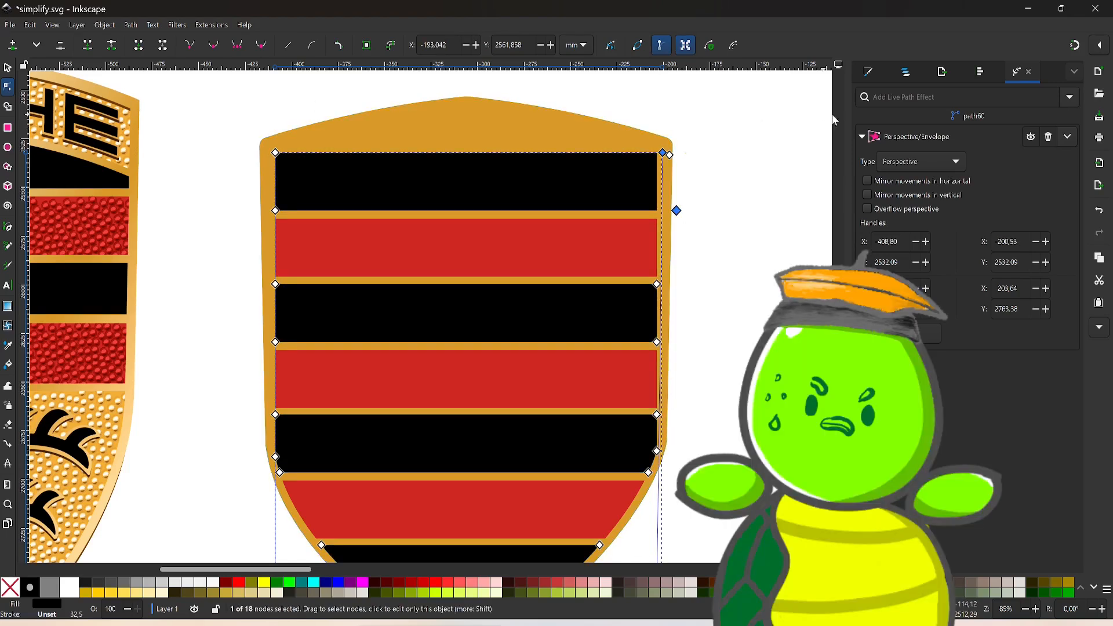
left_click(1047, 138)
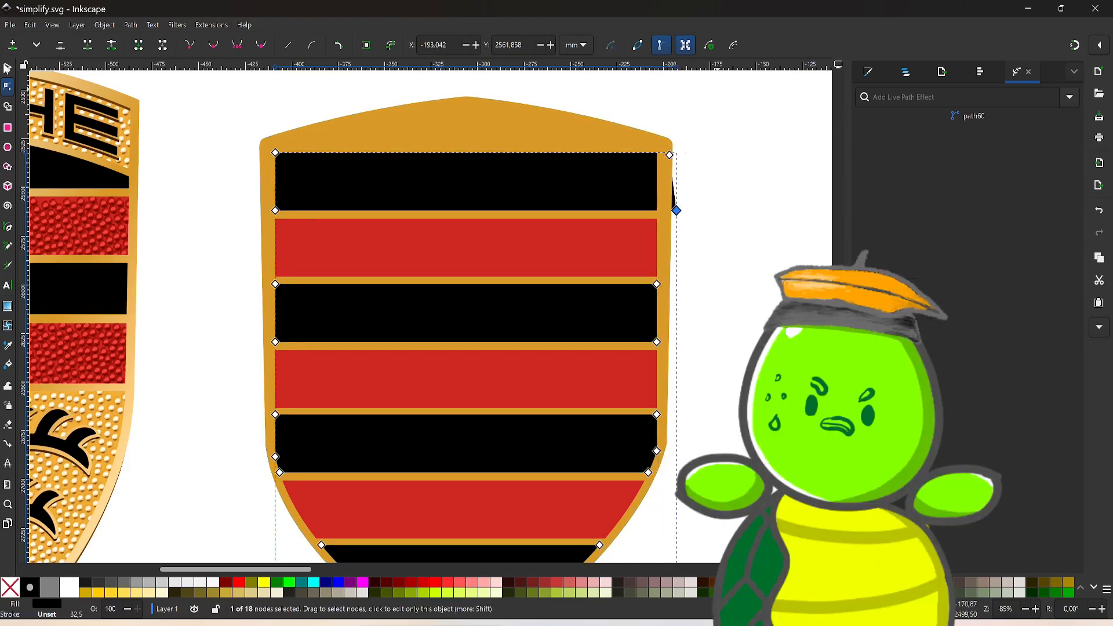
key("ctrl+z")
Convert the black bands to a plain path, raise the middle node of the uppermost edge and smooth it into a curve
left_click(131, 26)
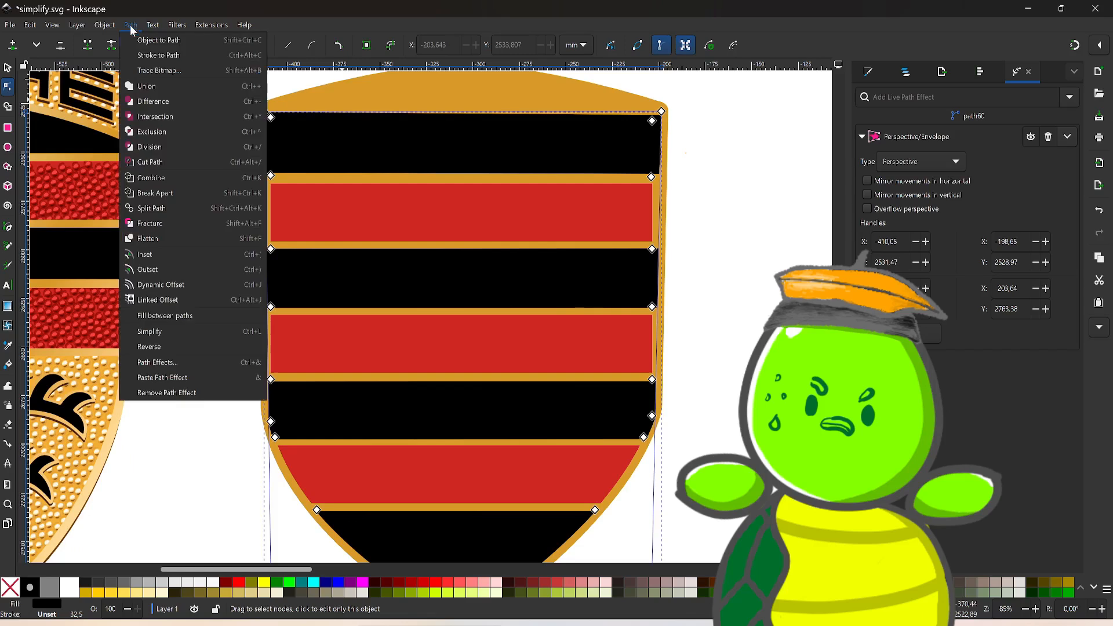
left_click(163, 43)
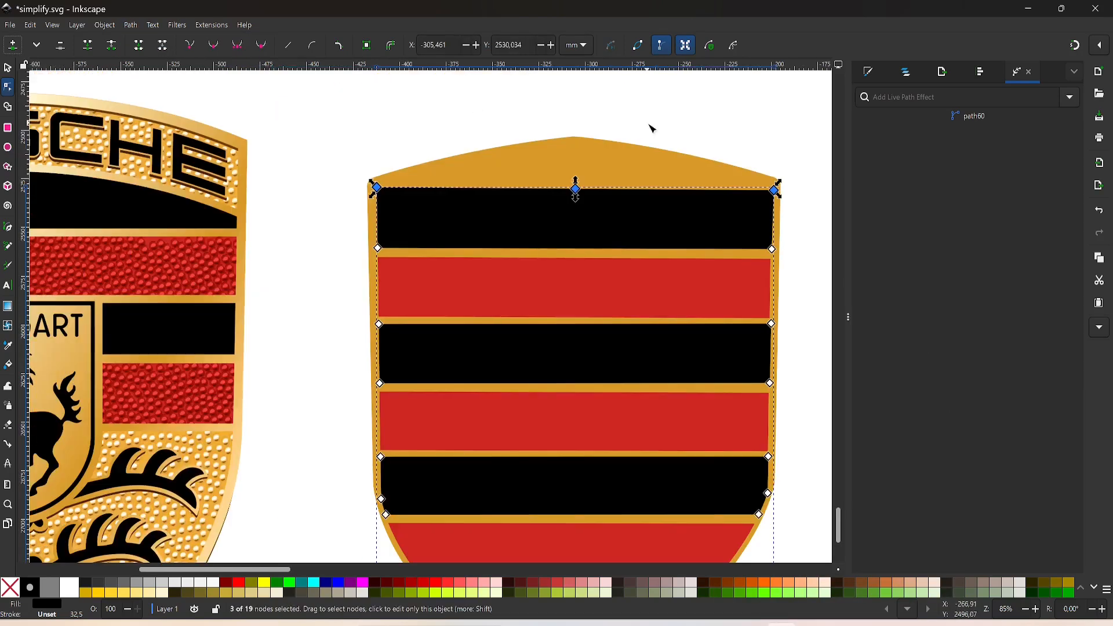
left_click(576, 188)
left_click_drag(576, 188, 583, 157)
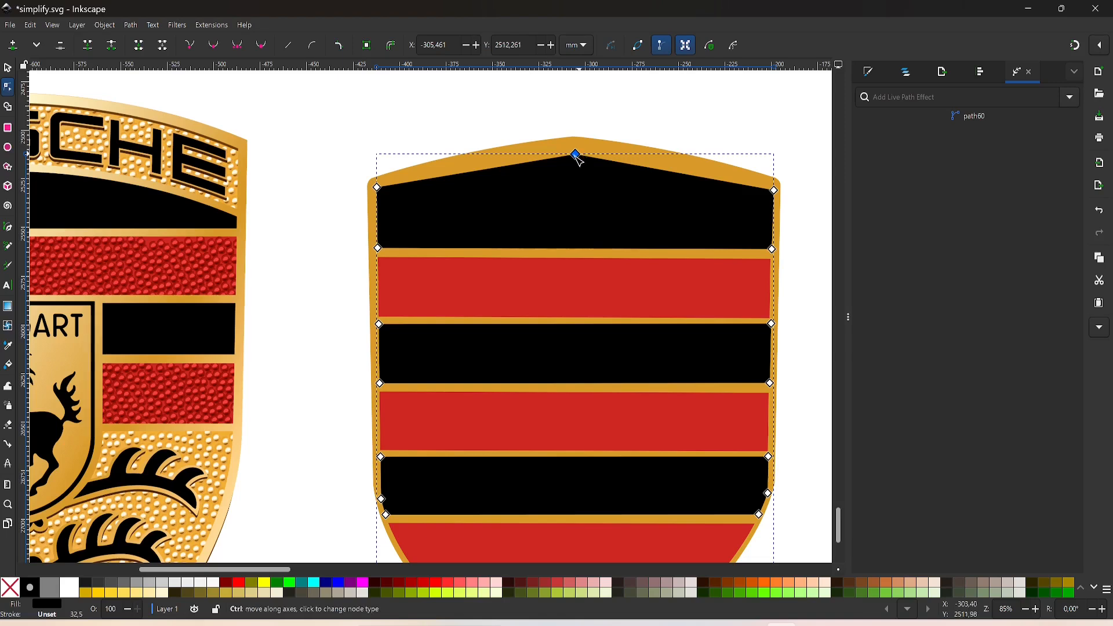
left_click(576, 154)
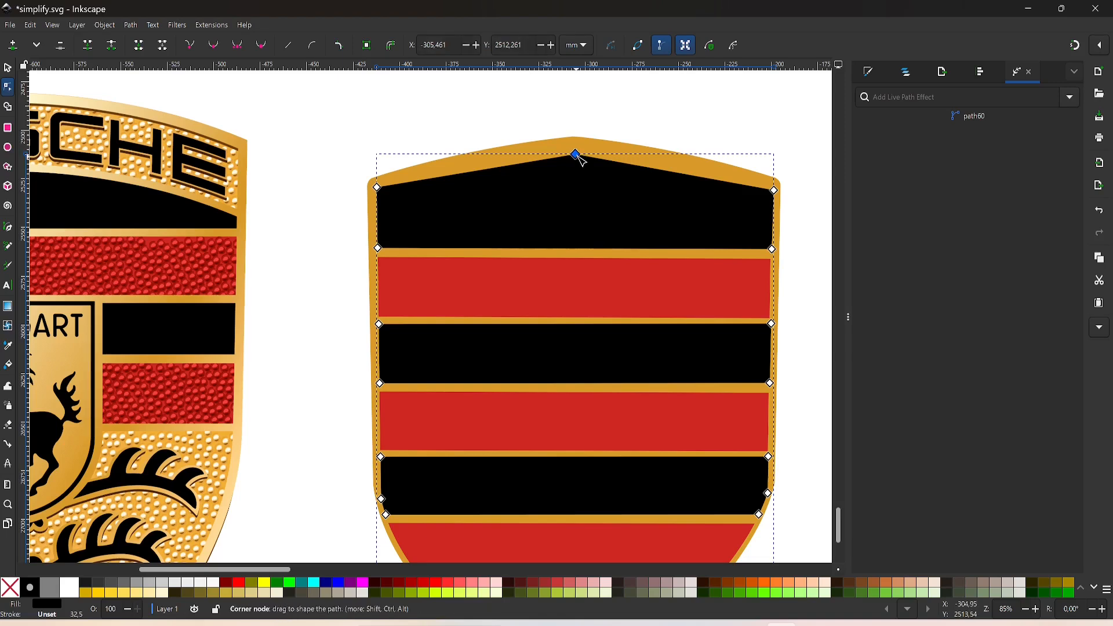
key("shift+s")
left_click_drag(509, 154, 512, 155)
Scale down the horse photo and move it closer to the shield
scroll(720, 128, "down", 2)
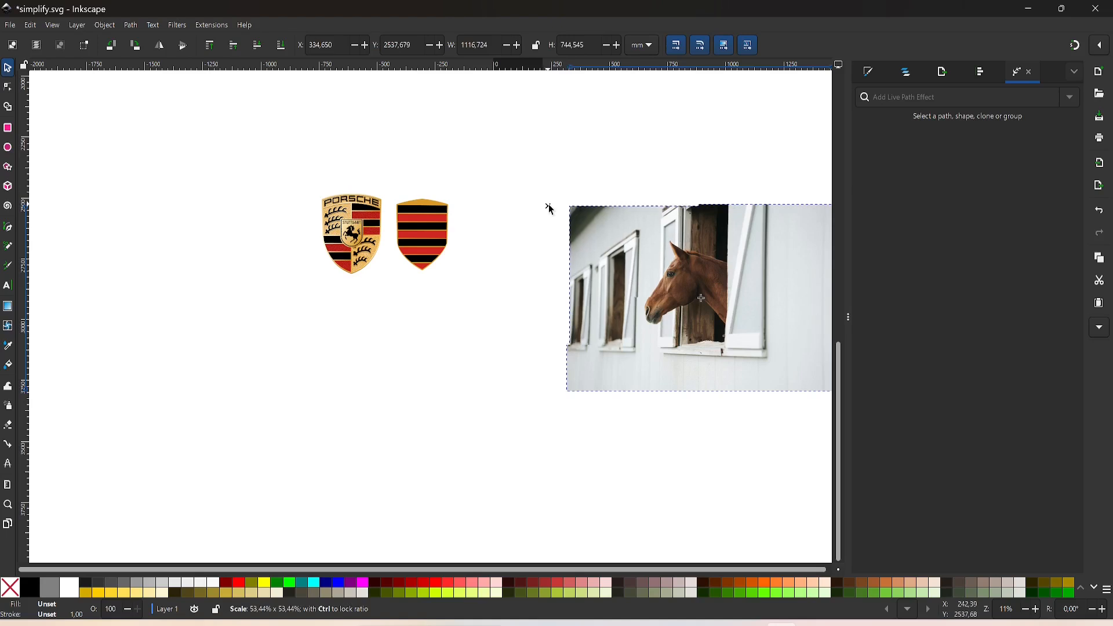
left_click_drag(689, 317, 547, 251)
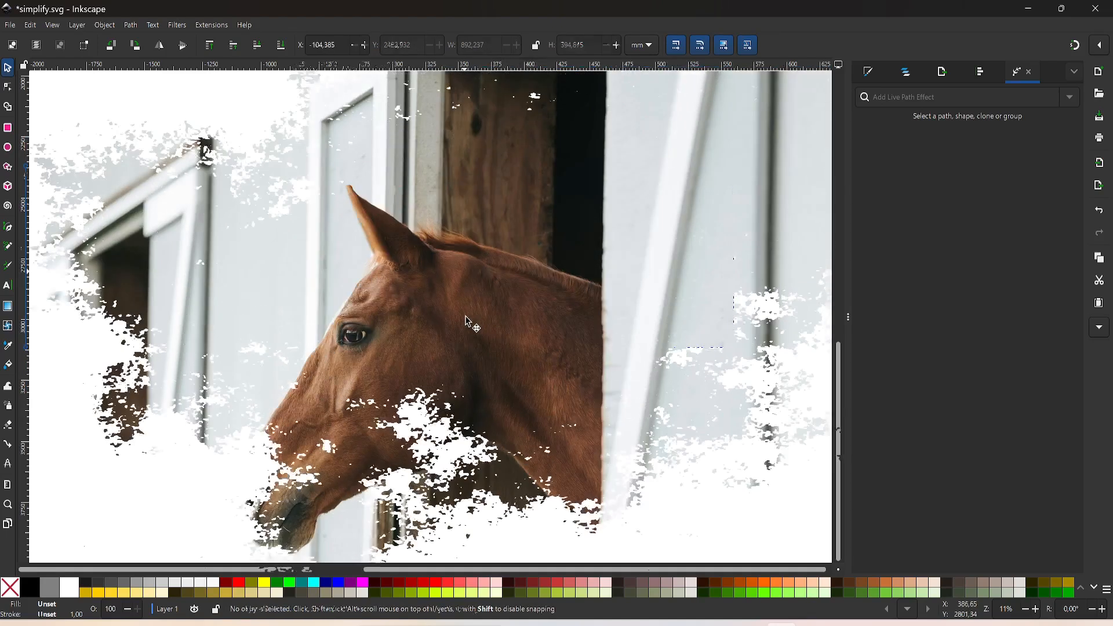
Trace the horse's muzzle, nose and forehead with the Pen tool, starting at the chin and ending at the base of the ear
key("b")
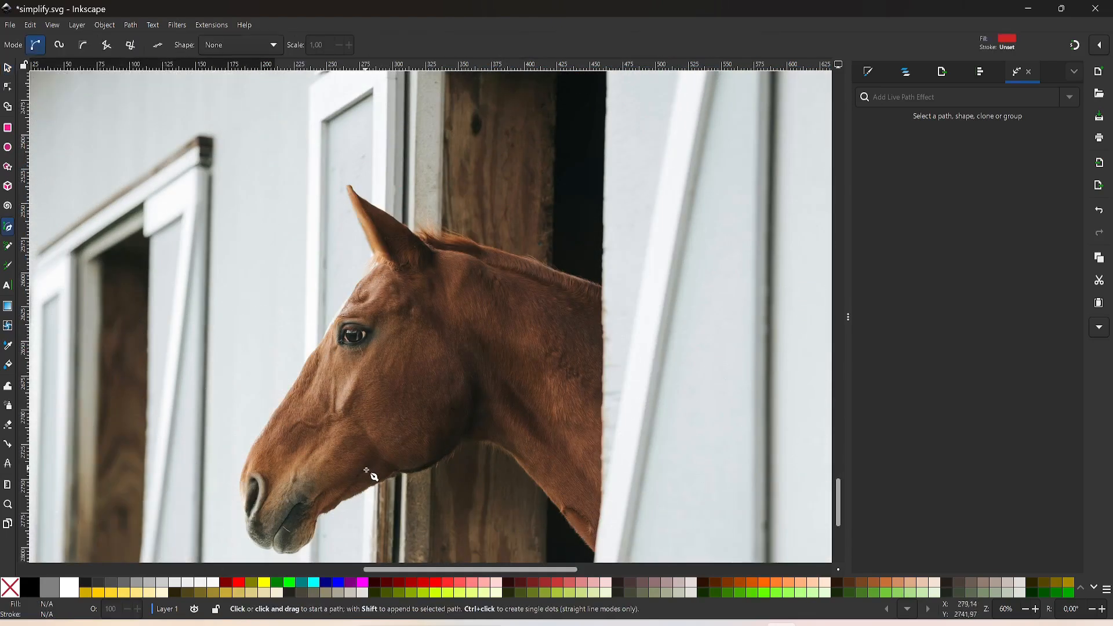
scroll(287, 490, "down", 2)
scroll(196, 527, "up", 1)
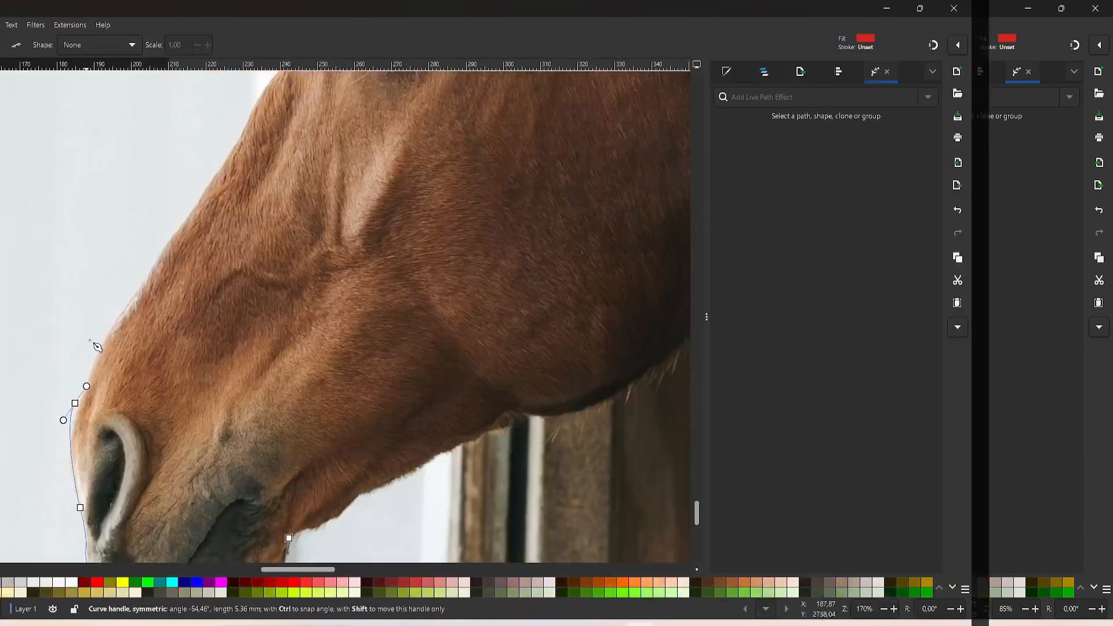
scroll(376, 243, "up", 3)
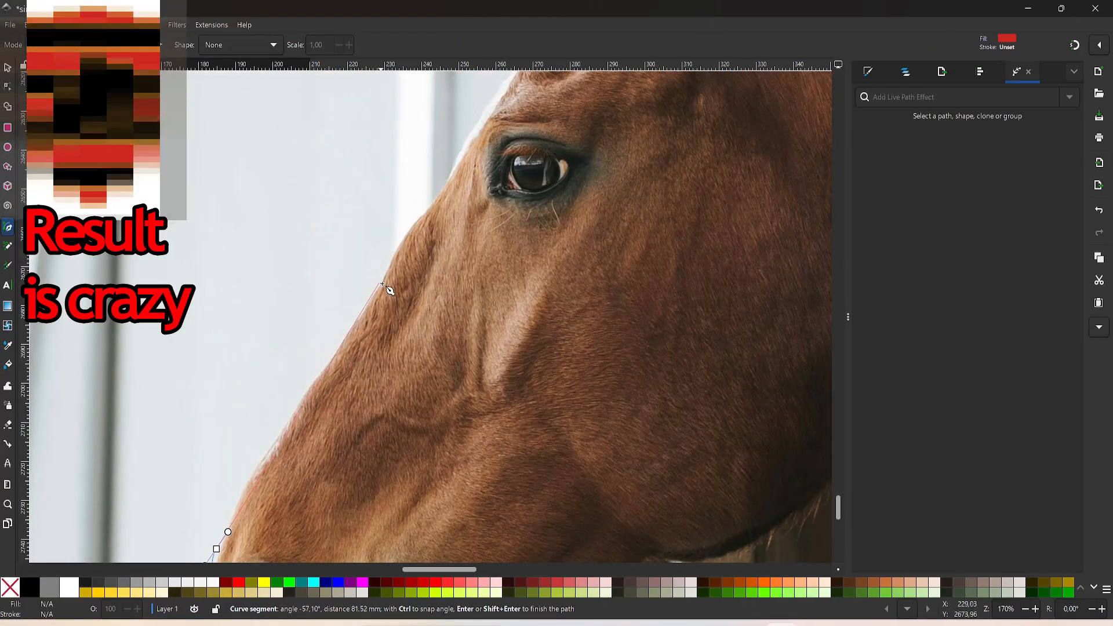
left_click_drag(383, 283, 399, 280)
left_click_drag(403, 235, 409, 231)
scroll(441, 226, "up", 4)
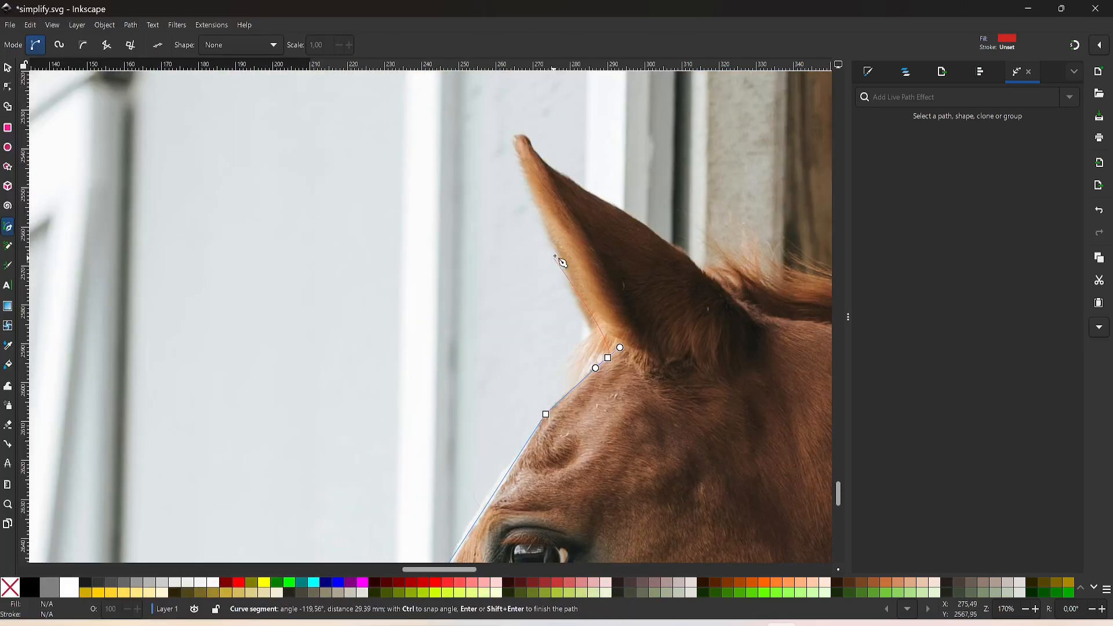
Continue the outline around the horse's ear and along the mane to the edge of the stable window
left_click_drag(554, 256, 555, 245)
left_click_drag(515, 140, 540, 159)
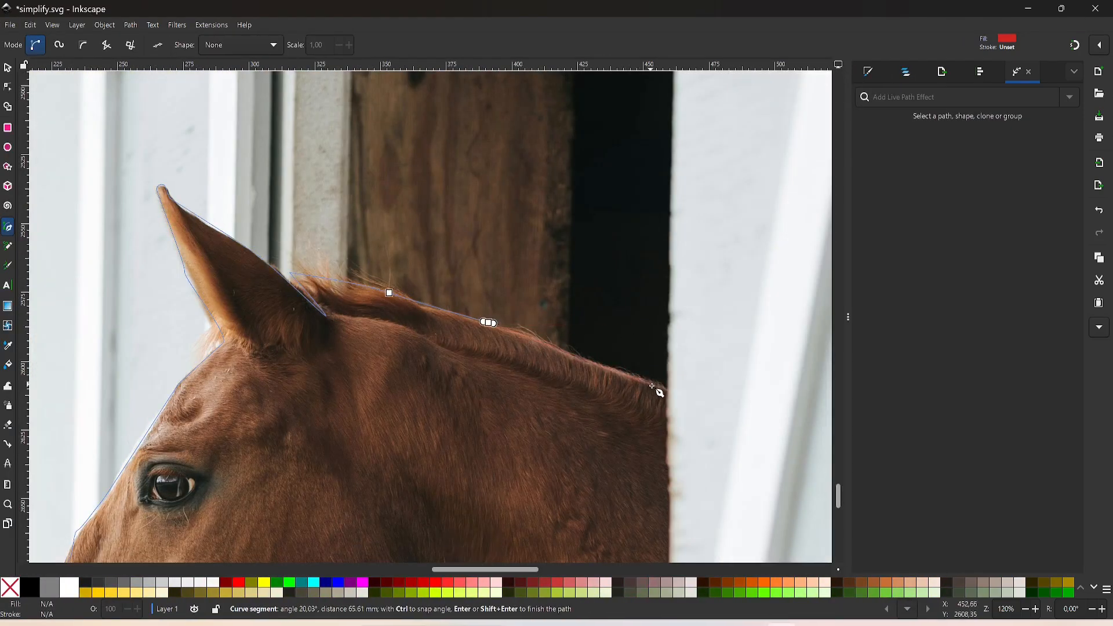
left_click_drag(651, 385, 676, 389)
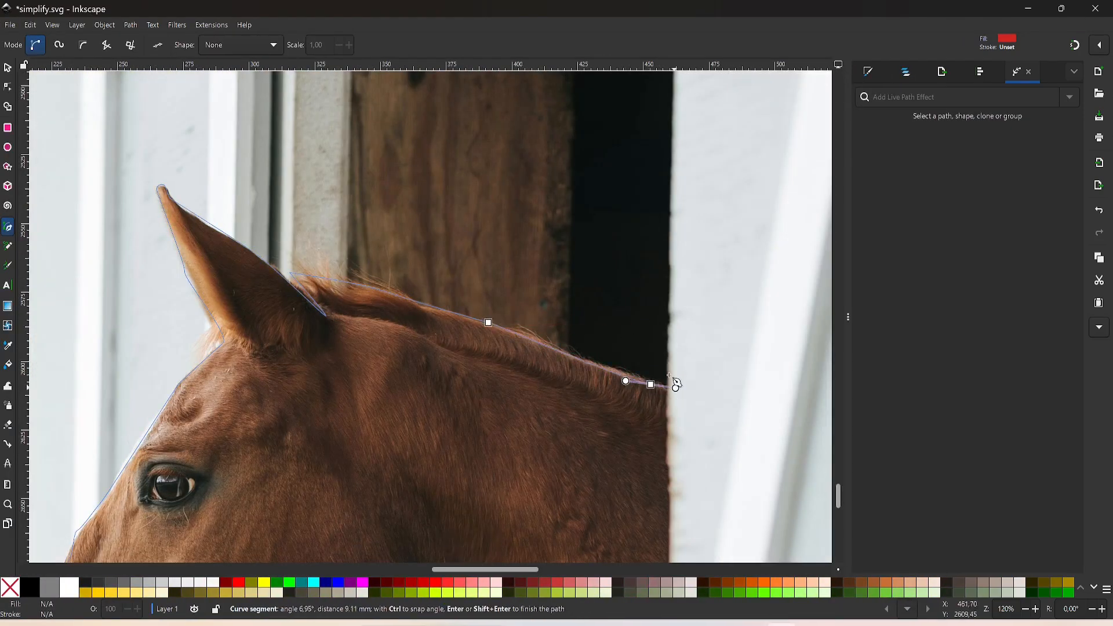
Trace the cut edge of the neck, the throat and the jaw back to the chin, and close the horse outline
scroll(649, 371, "down", 5)
scroll(610, 356, "down", 2)
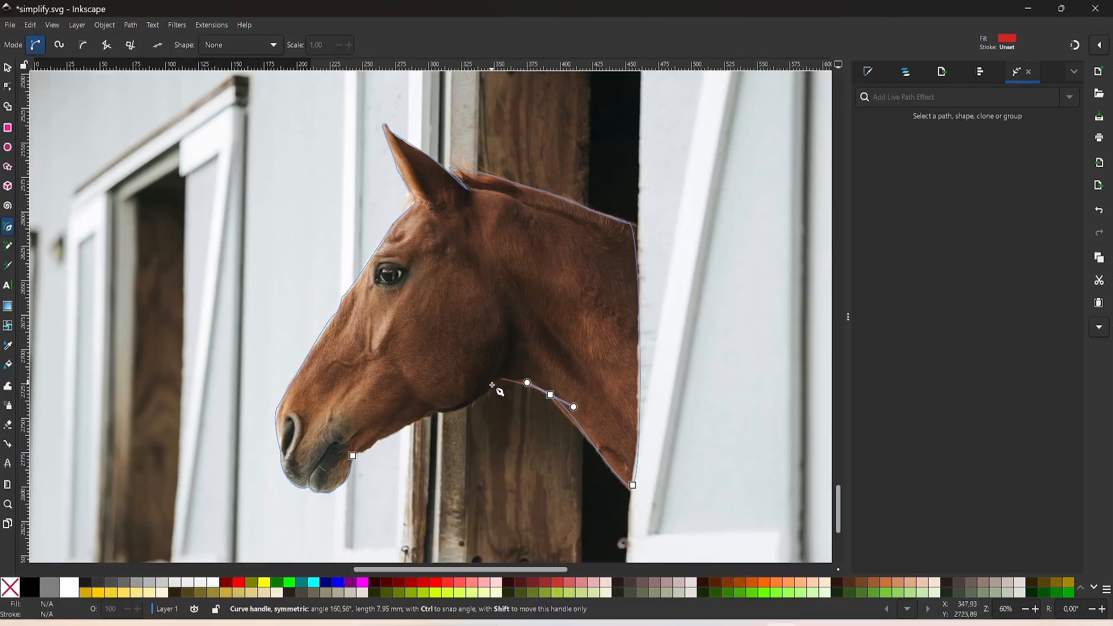
left_click_drag(502, 379, 522, 369)
left_click_drag(458, 409, 447, 413)
left_click(434, 412)
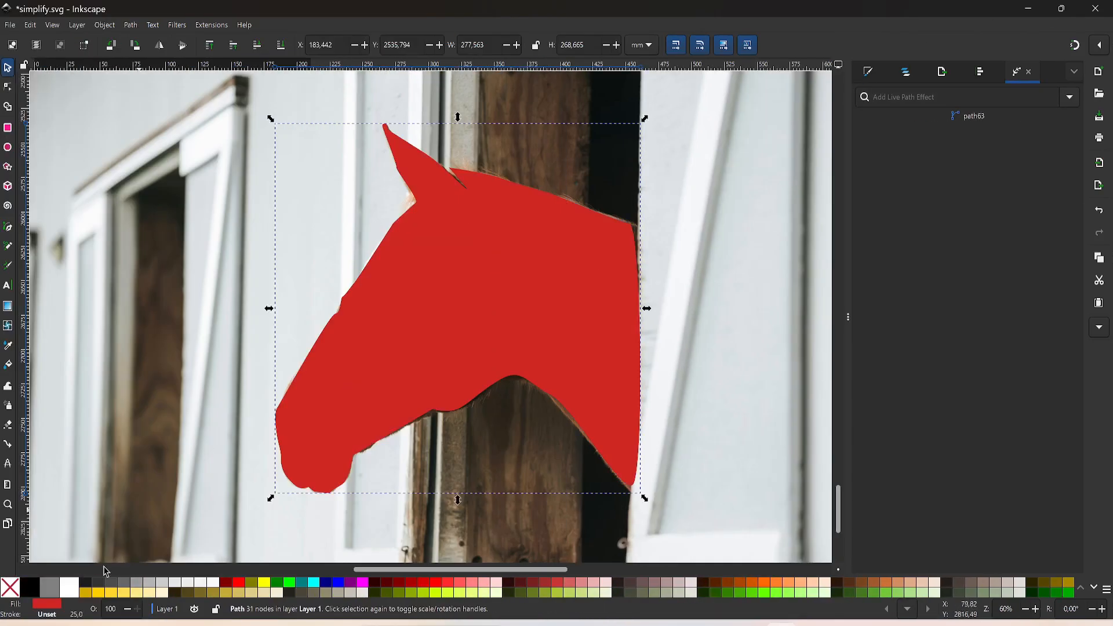
Fill the horse silhouette with black and lower its opacity to 60.2%
left_click(35, 592)
left_click(868, 72)
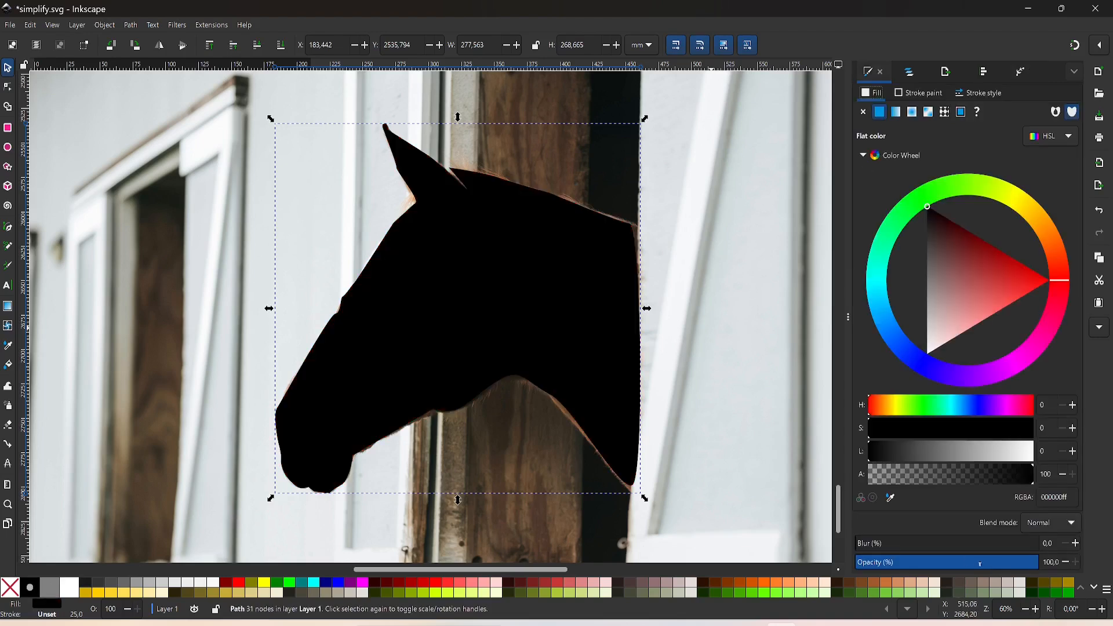
left_click_drag(1034, 562, 965, 562)
Refine the nodes of the horse silhouette at the throat and along the front of the nose
key("n")
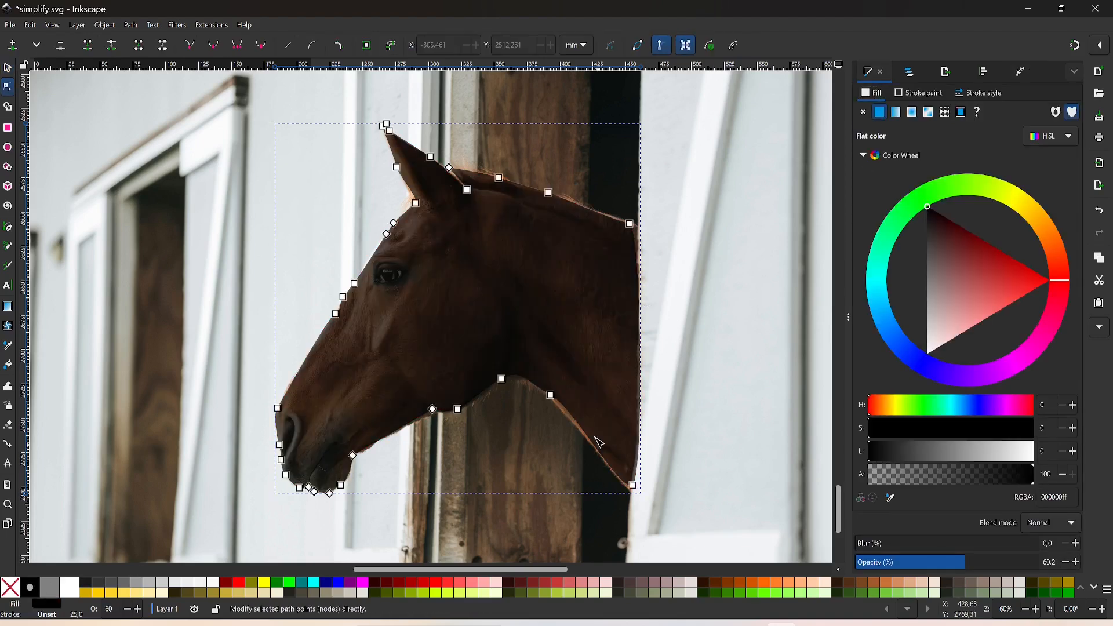
left_click_drag(551, 395, 554, 398)
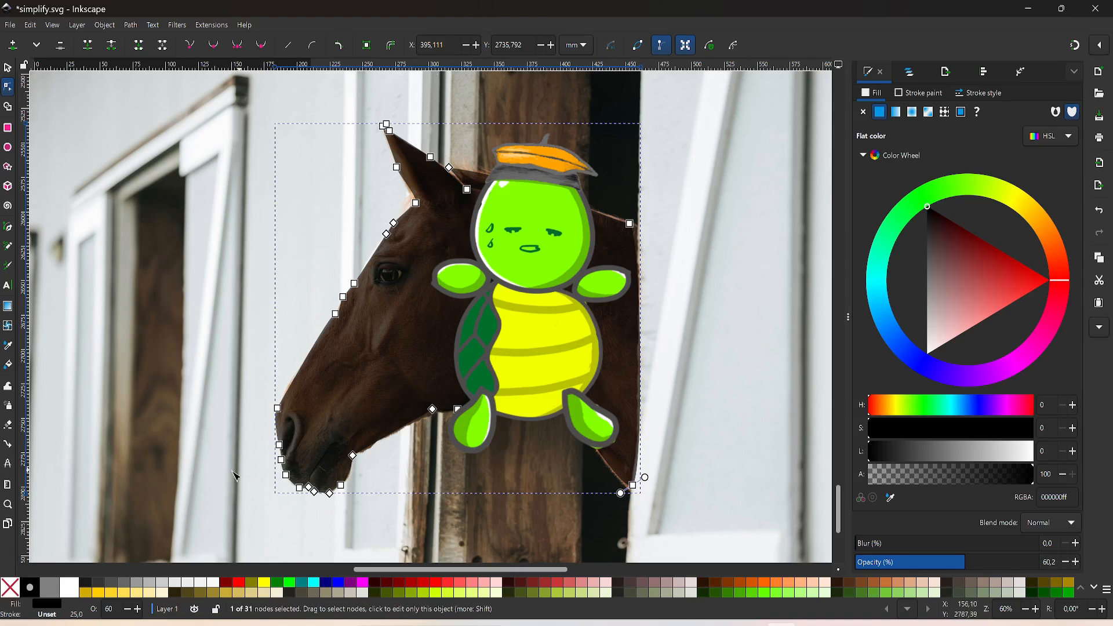
scroll(235, 476, "up", 2)
left_click_drag(290, 408, 360, 473)
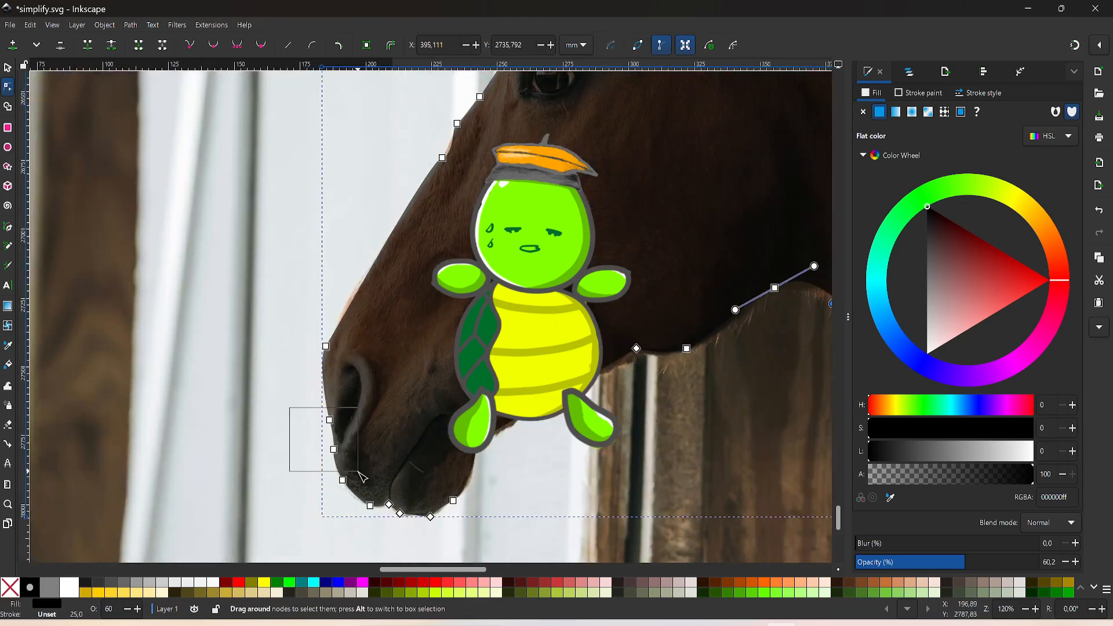
Draw a closed freehand outline around the nostril and subtract it from the horse silhouette with Difference
key("p")
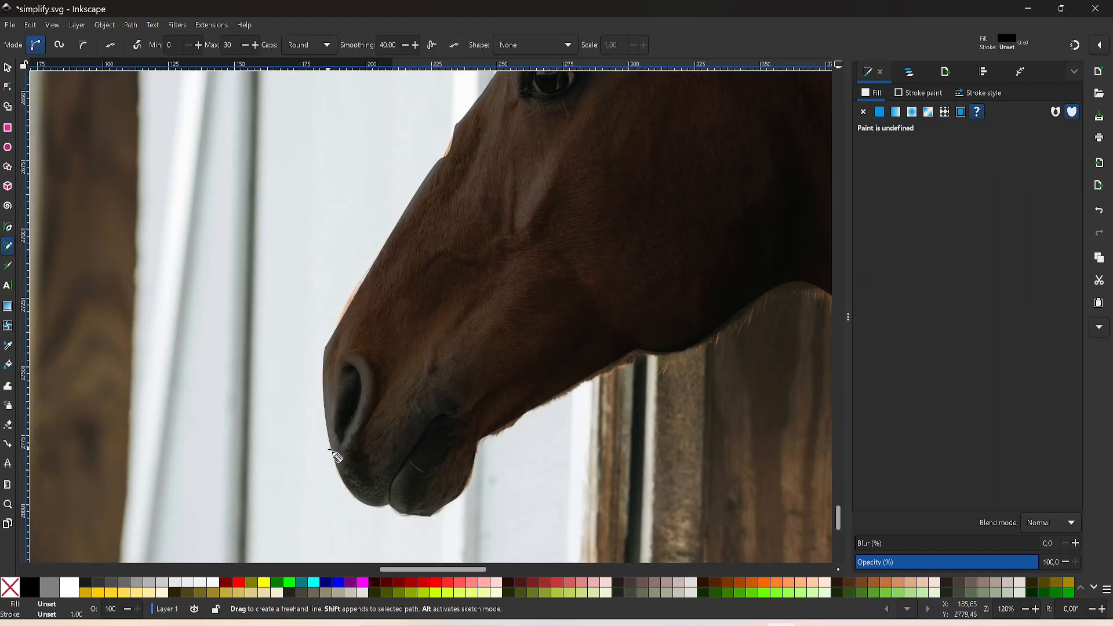
left_click_drag(329, 448, 371, 414)
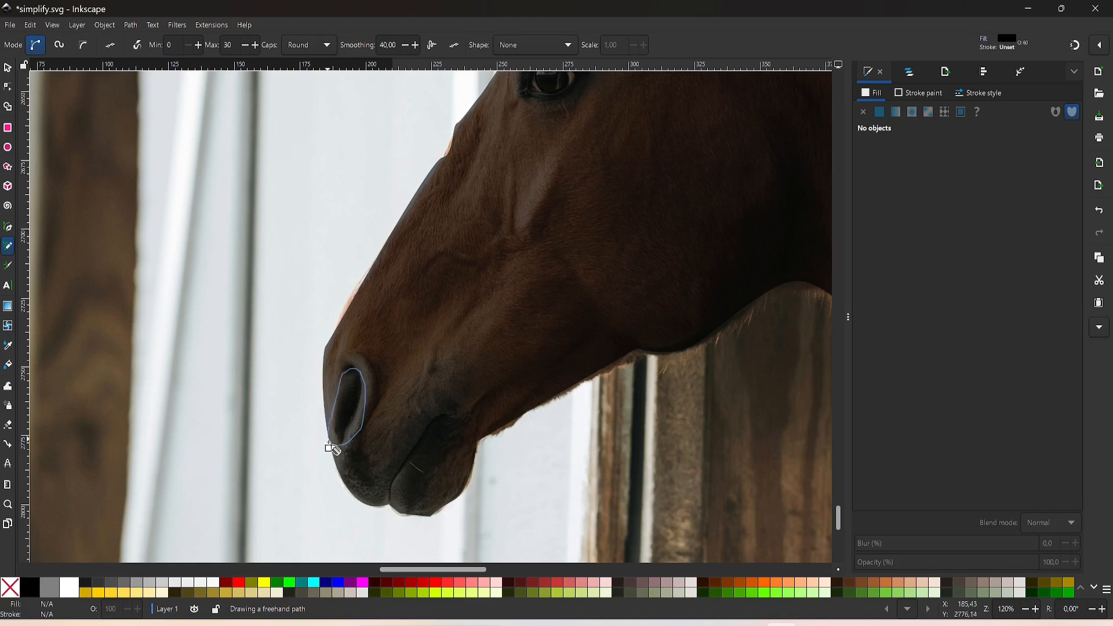
left_click_drag(326, 461, 328, 449)
key("s")
left_click(440, 361, "shift")
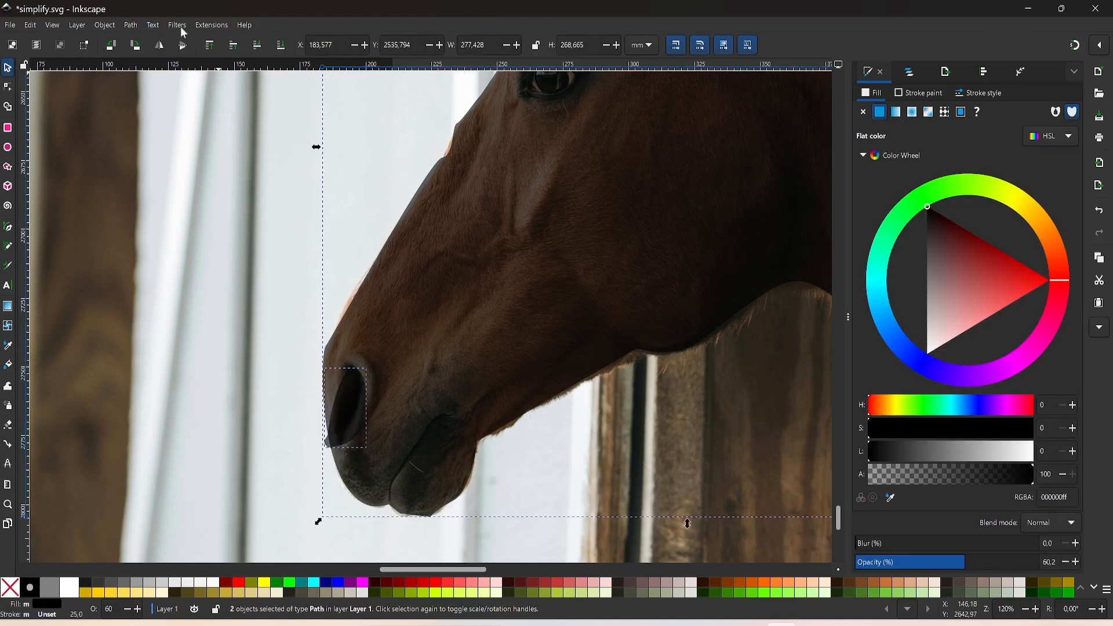
left_click(130, 25)
left_click(153, 102)
left_click(242, 310)
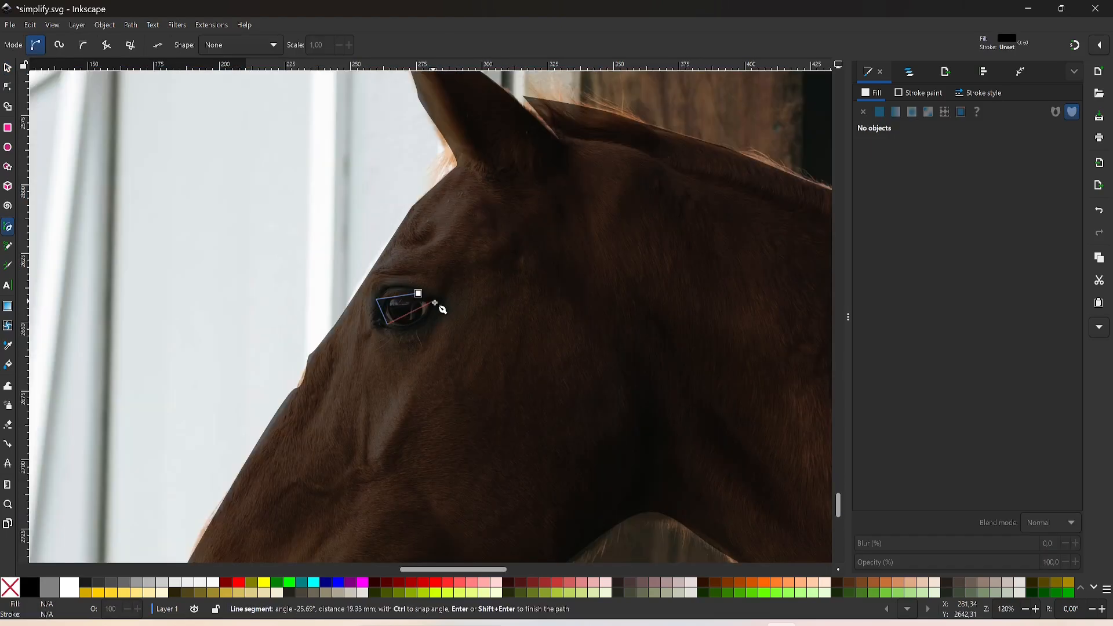
Outline the horse's eye with a closed four-point shape and subtract it from the silhouette
left_click(433, 302)
left_click(418, 293)
key("s")
left_click(586, 343, "shift")
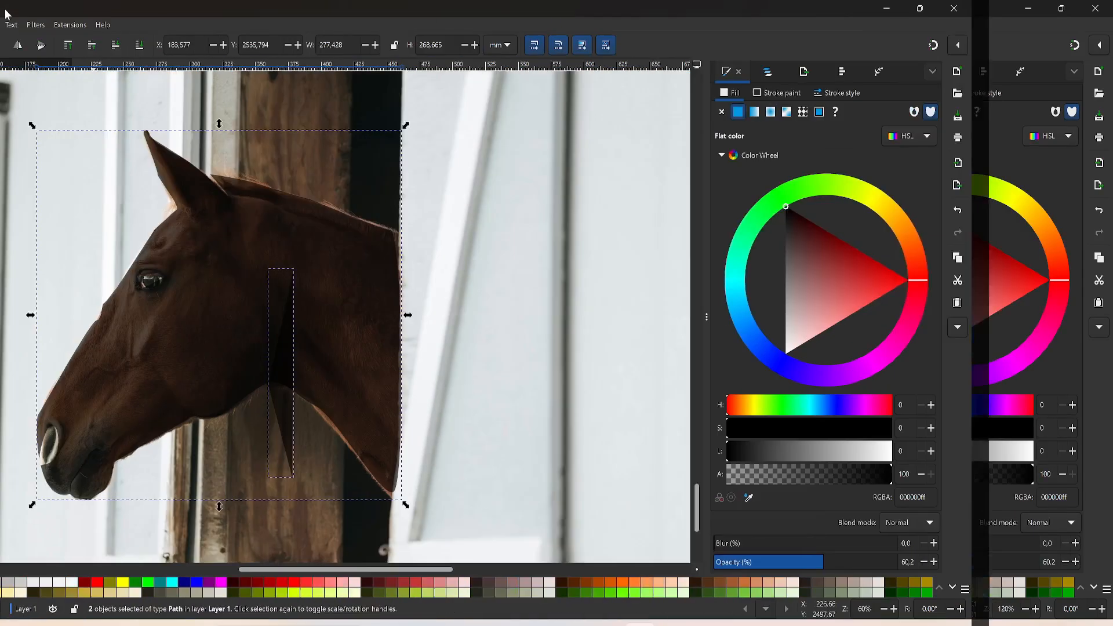
Subtract the narrow wedge behind the jaw from the horse silhouette with Difference
left_click(131, 25)
left_click(170, 110)
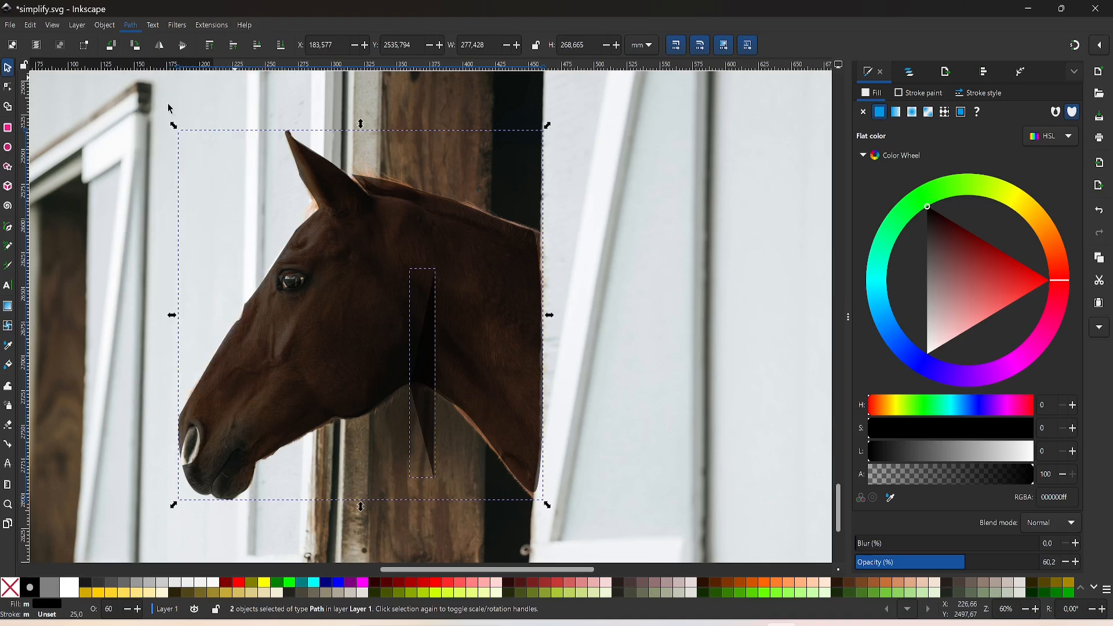
left_click(648, 387)
Draw a narrow closed freehand wedge for the mouth line and subtract it from the horse silhouette with Difference
key("p")
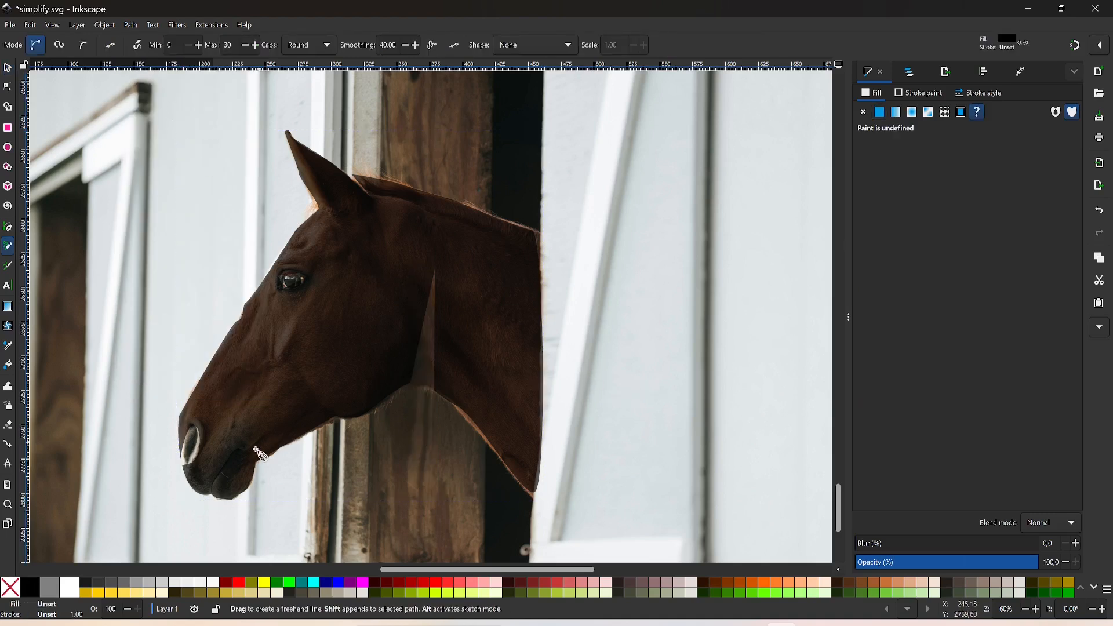
left_click_drag(213, 500, 236, 464)
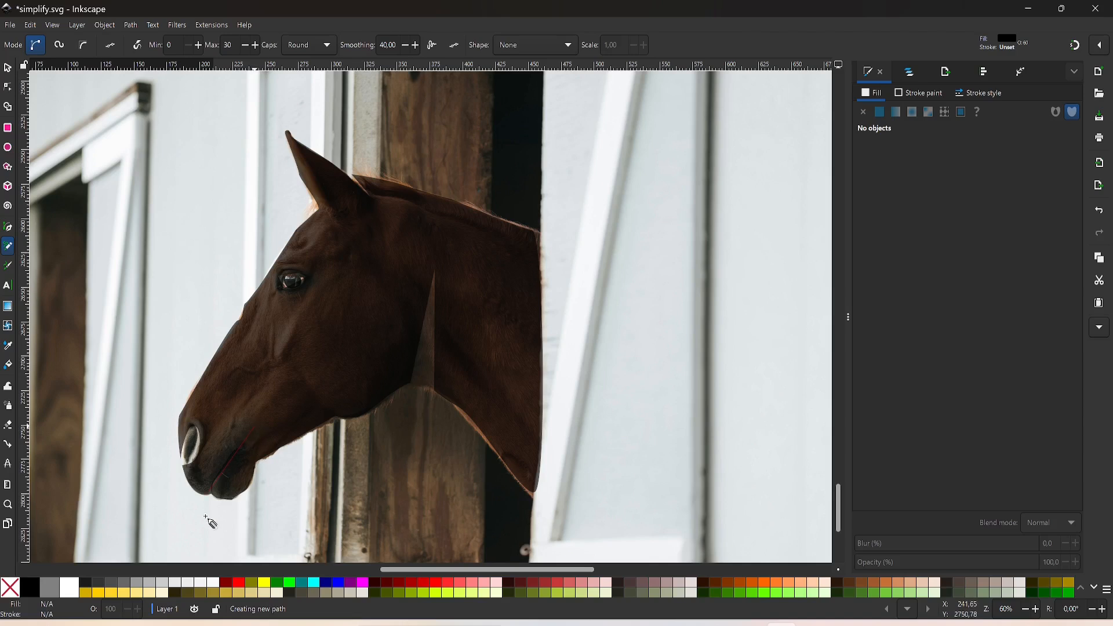
key("ctrl+z")
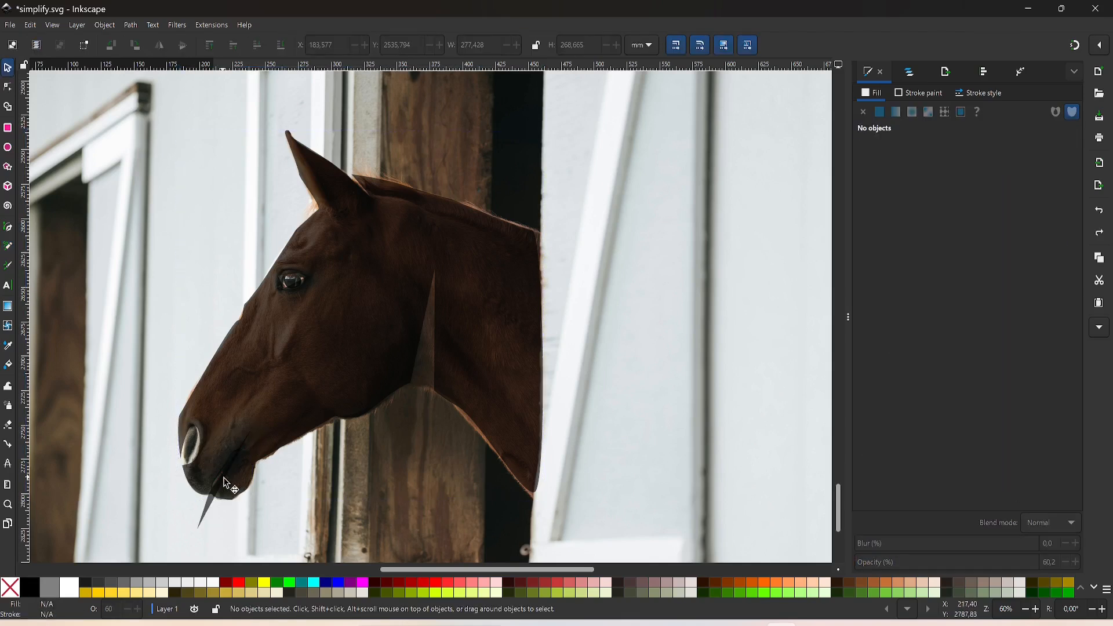
key("ctrl+a")
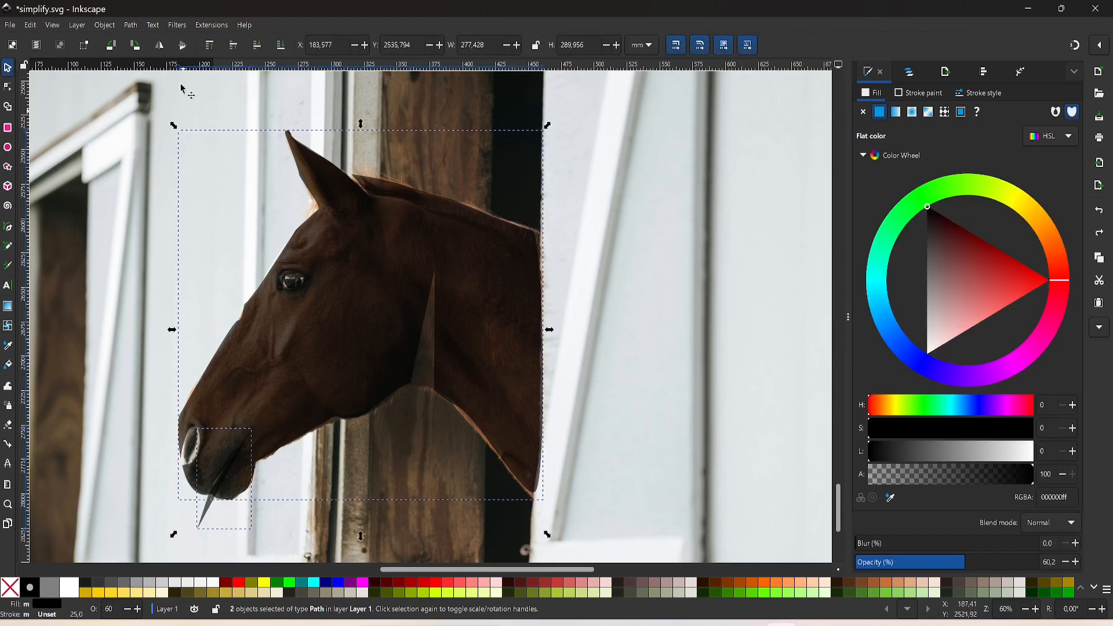
left_click(131, 25)
left_click(153, 115)
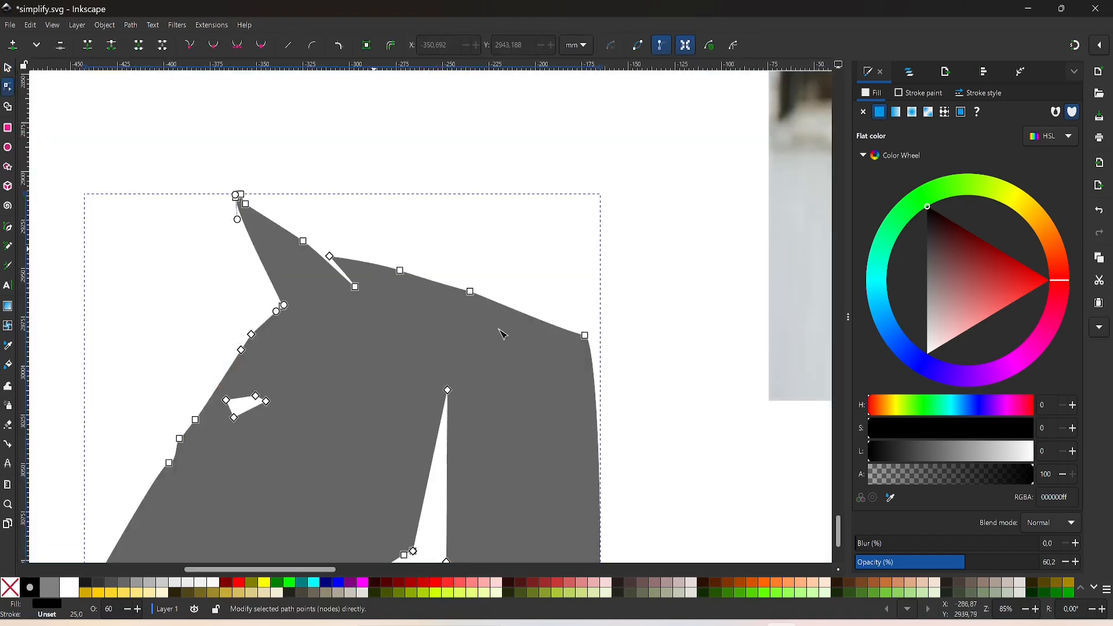
Delete the two surplus nodes along the top edge of the horse's neck
left_click_drag(503, 335, 374, 251)
key("Delete")
scroll(563, 218, "down", 5)
left_click(334, 456)
scroll(404, 410, "up", 5)
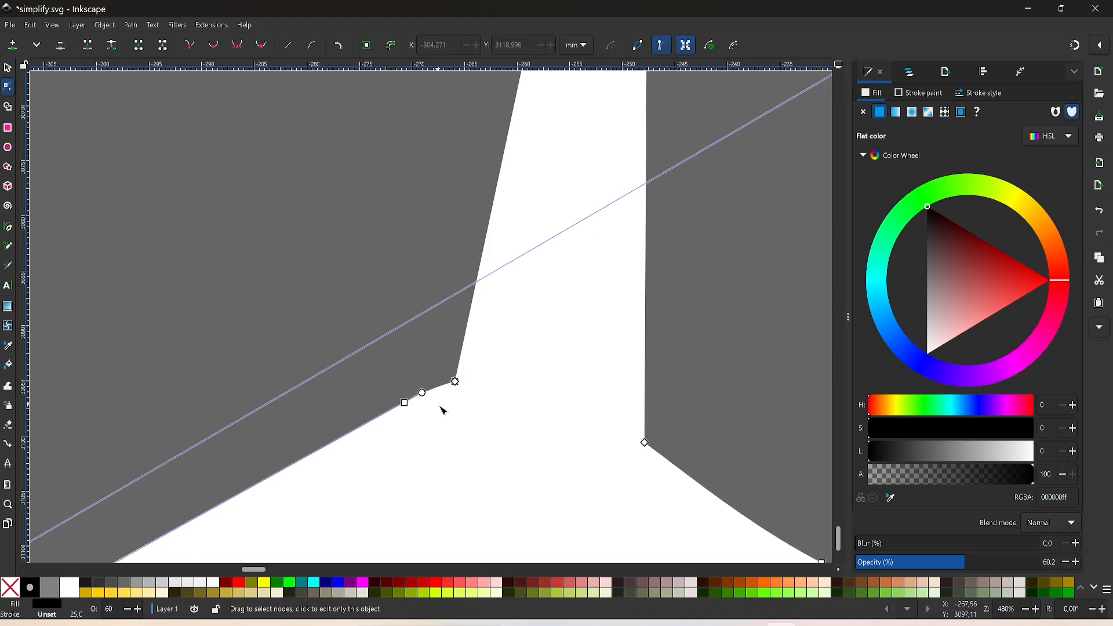
Convert nodes along the silhouette's lower outline to corner nodes
scroll(443, 411, "down", 6)
left_click_drag(557, 448, 500, 386)
left_click(543, 466)
double_click(190, 45)
left_click(263, 436)
left_click(189, 44)
left_click(8, 67)
double_click(378, 356)
Remove the surplus nodes along the forehead and reshape the curve of the nose bridge
scroll(233, 267, "up", 2)
left_click(271, 284)
double_click(189, 45)
left_click(293, 258)
key("Delete")
left_click(359, 158)
key("Delete")
left_click(255, 318)
left_click_drag(246, 325, 190, 300)
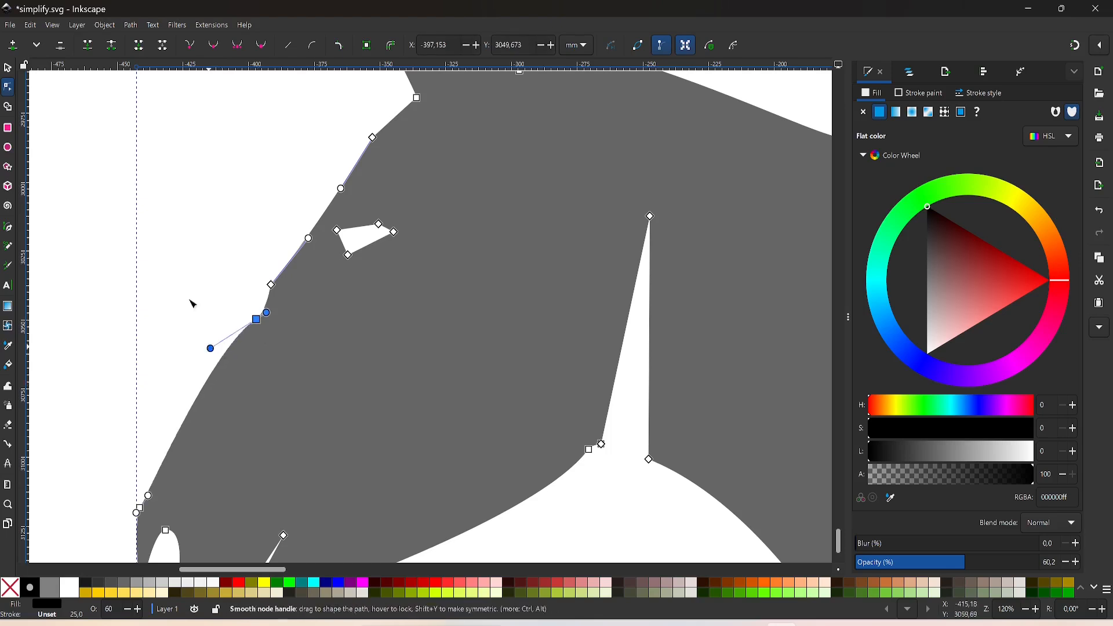
Adjust the nodes on the front part of the silhouette's outline and save the document
scroll(191, 231, "down", 2)
key("s")
left_click(206, 492)
scroll(197, 494, "up", 2)
double_click(261, 354)
left_click_drag(273, 390, 216, 443)
scroll(298, 445, "down", 4)
key("ctrl+s")
Move the horse silhouette closer beneath the striped shield and set its opacity to 100%
scroll(436, 374, "down", 1)
left_click_drag(306, 484, 268, 434)
left_click_drag(967, 562, 1044, 563)
left_click(247, 440)
Skew the horse silhouette slightly so its upper part leans to the right, and undo the last extra adjustment
scroll(248, 440, "up", 2)
left_click_drag(343, 238, 360, 239)
left_click_drag(482, 375, 484, 406)
left_click(517, 389)
scroll(463, 342, "down", 2)
key("ctrl+z")
scroll(418, 388, "up", 1)
left_click(455, 404)
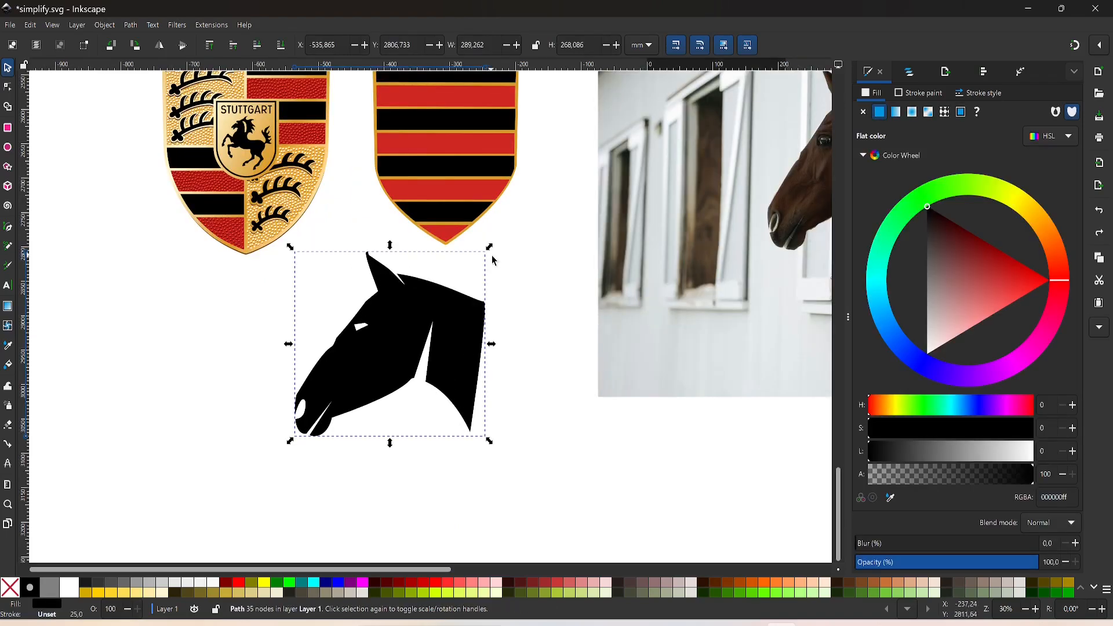
Scale the horse silhouette down to about 166 × 153 mm and place it over the striped shield
left_click_drag(478, 267, 472, 267)
scroll(472, 266, "up", 3)
left_click_drag(447, 390, 497, 195)
scroll(497, 197, "up", 3)
left_click_drag(520, 248, 503, 269)
Center the horse silhouette on the shield both horizontally and vertically, and shift it slightly upward
left_click(496, 251, "shift")
left_click(983, 72)
left_click(895, 191)
left_click(895, 212)
left_click(556, 273)
left_click_drag(451, 321, 450, 312)
left_click(501, 198)
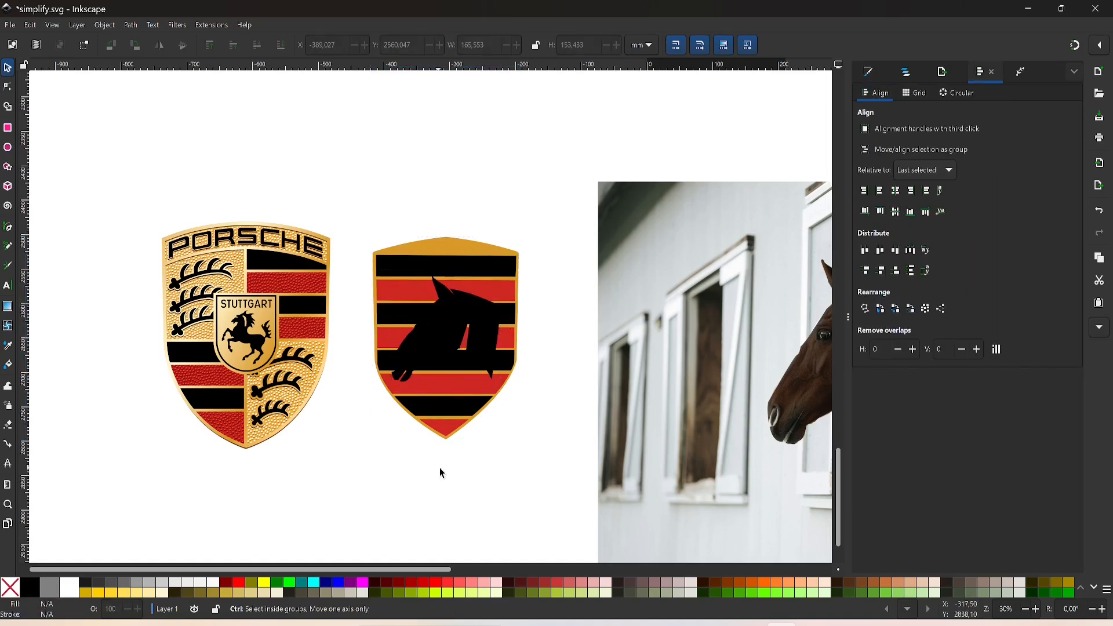
Duplicate the shield together with the horse and place the copy directly below the original
left_click_drag(370, 189, 554, 482)
scroll(475, 242, "down", 5)
key("ctrl+d")
left_click_drag(461, 196, 475, 469)
left_click_drag(466, 168, 476, 279)
left_click(613, 462)
scroll(428, 175, "up", 2)
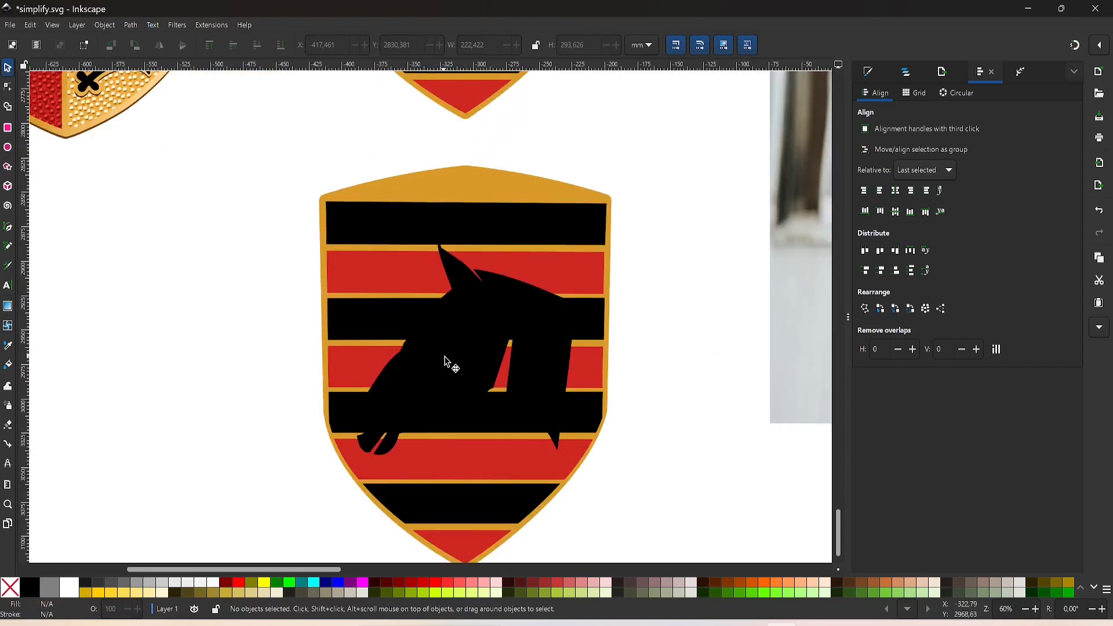
Fill a copy of the horse silhouette on the lower shield with white
left_click(485, 349)
left_click(866, 73)
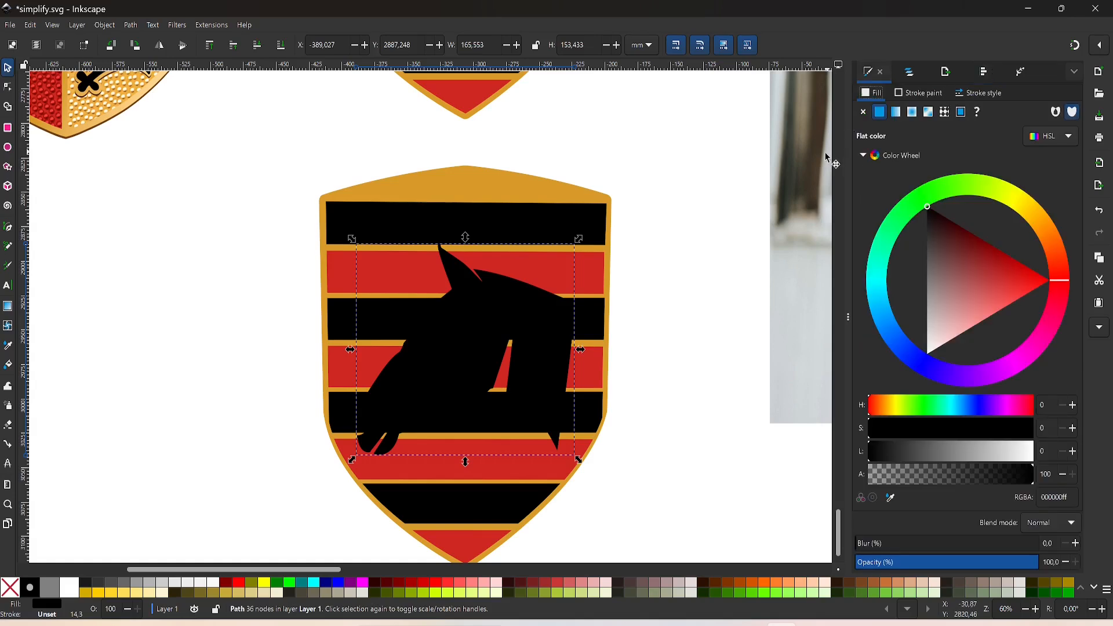
left_click_drag(948, 308, 928, 353)
left_click(659, 294)
left_click(527, 299)
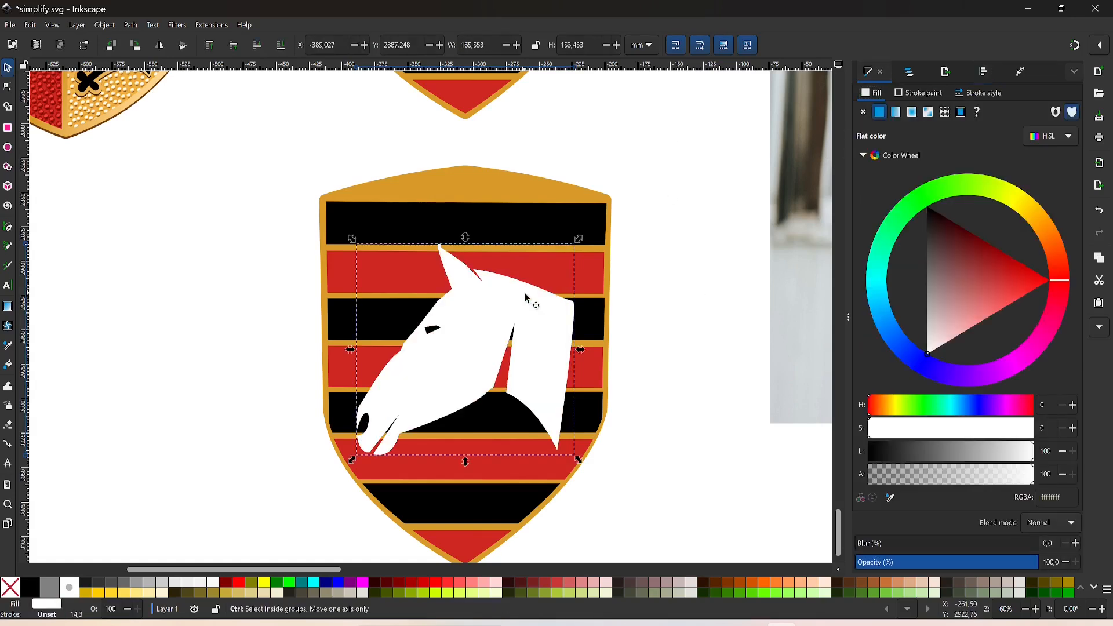
Outset the white horse copy to about 175 × 163 mm and lower its opacity to 27.9%
key("ctrl+l")
key("ctrl+parenright")
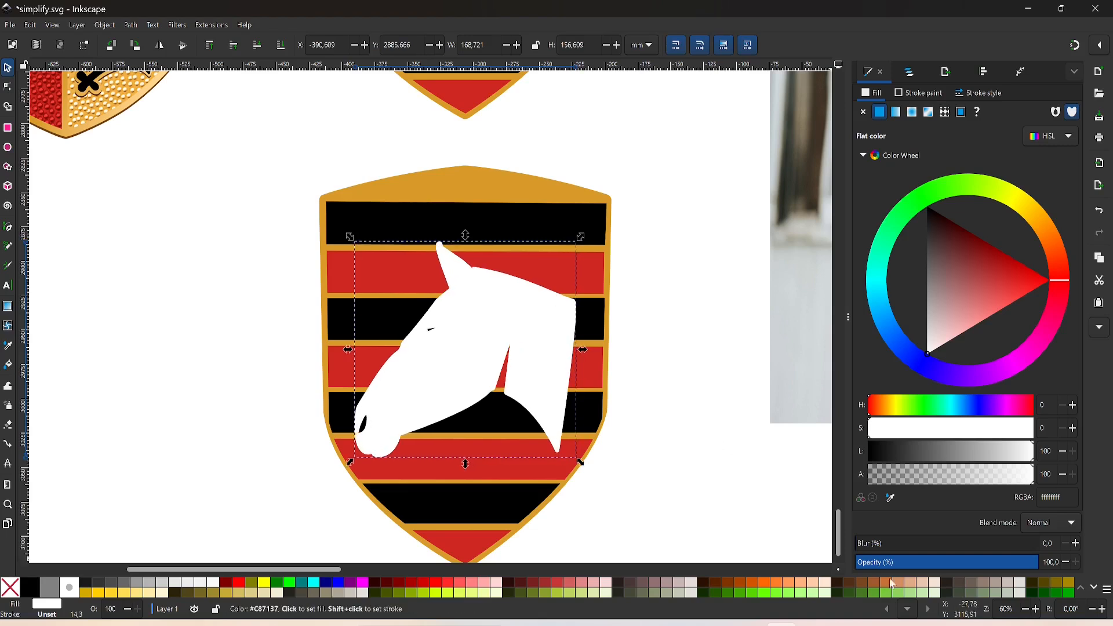
left_click(906, 562)
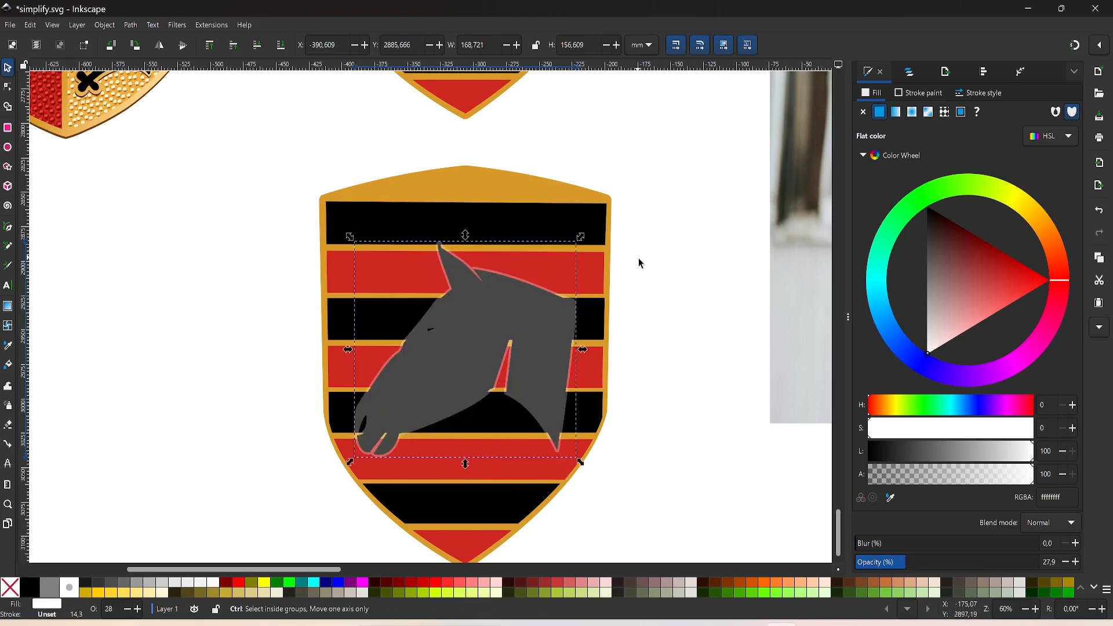
key("ctrl+parenright")
Duplicate the enlarged horse copy and subtract it from the red bands with Difference
key("ctrl+d")
left_click(596, 275, "shift")
left_click(131, 25)
left_click(151, 103)
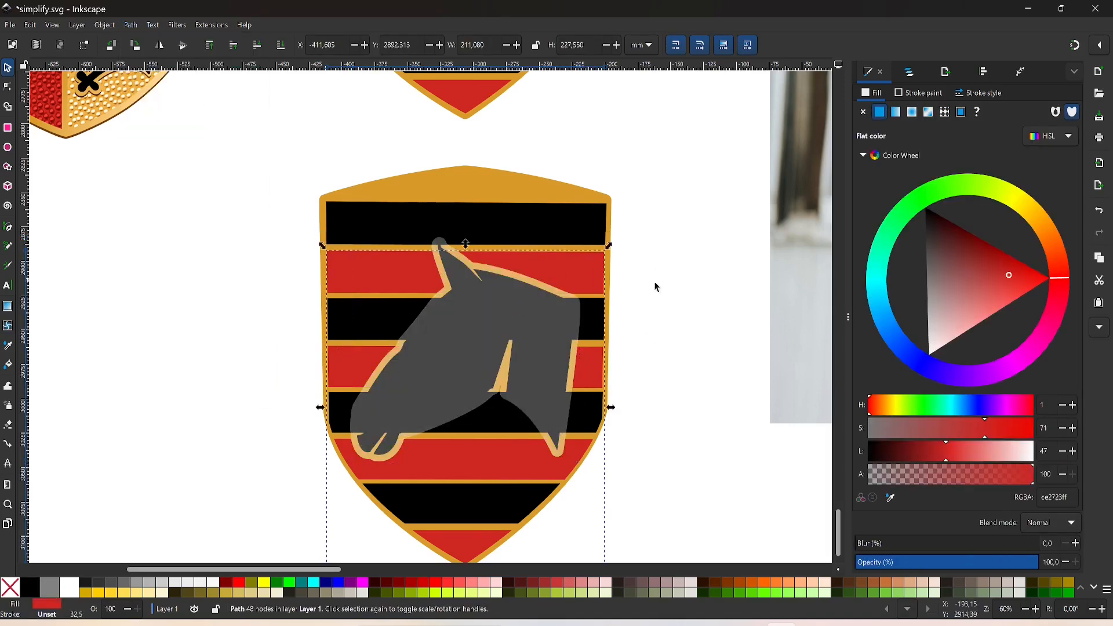
Set the spare enlarged horse copy aside and cut its shape out of the black bands with Difference
key("Tab")
key("ctrl+z")
key("ctrl+z")
key("ctrl+z")
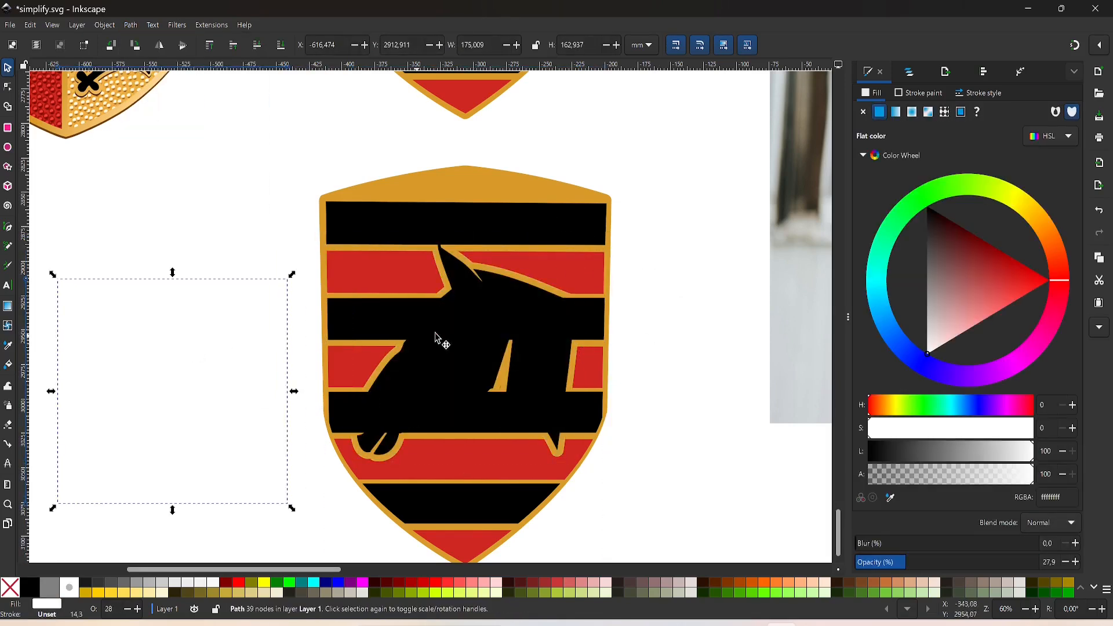
left_click(130, 25)
left_click(162, 103)
left_click(166, 360)
scroll(189, 303, "down", 3)
scroll(189, 306, "left", 4)
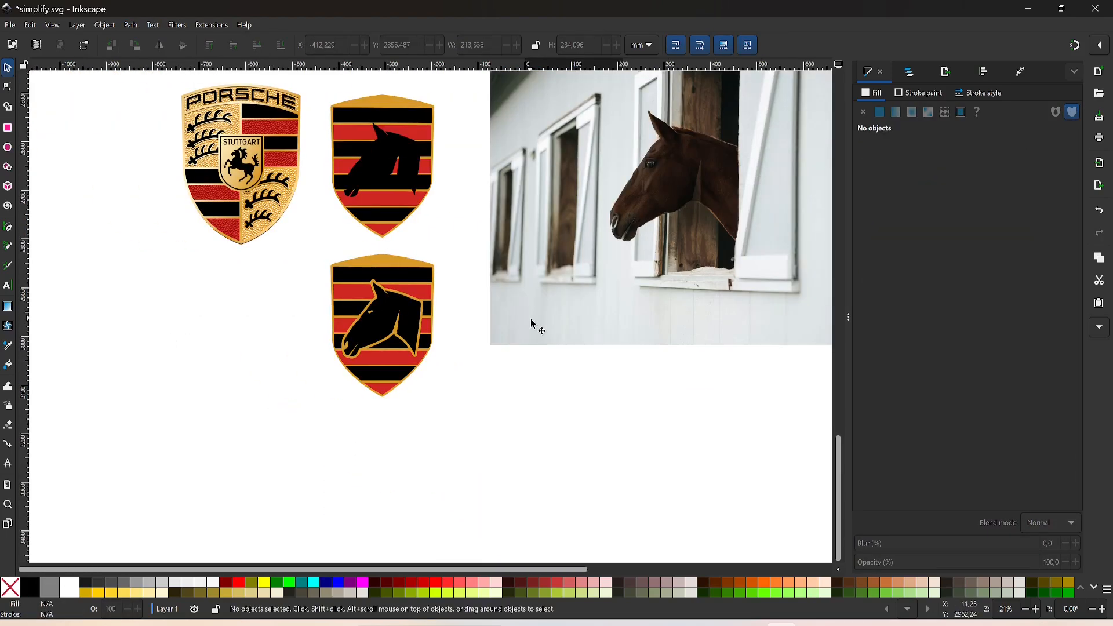
Draw a closed three-point shape about 204 × 21 mm inside the gold field at the top of the lower shield
key("ctrl")
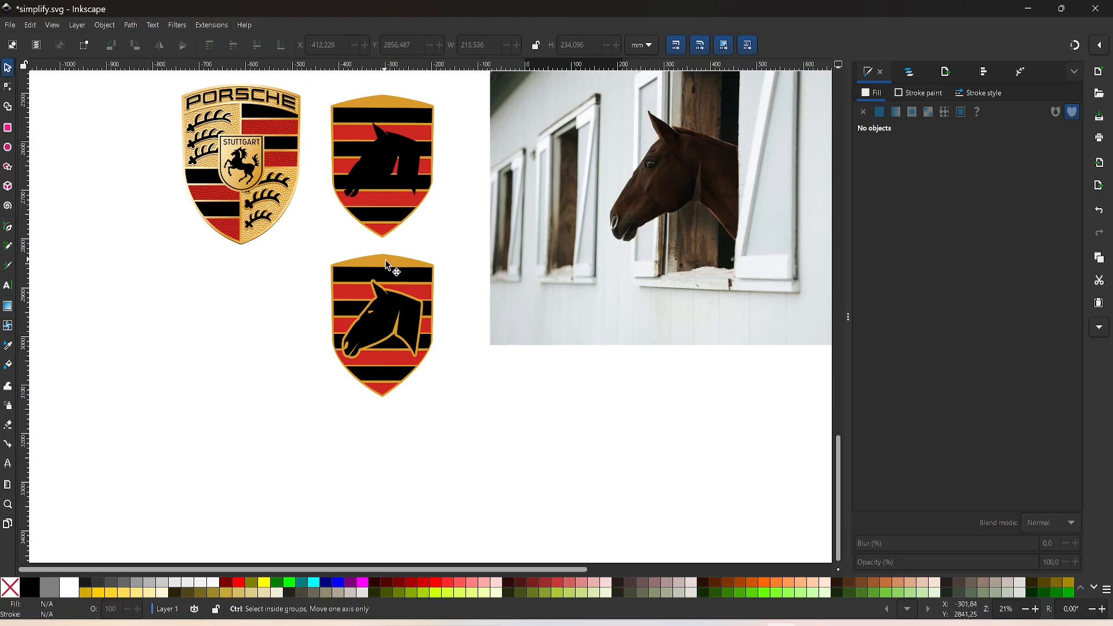
scroll(382, 264, "up", 5)
key("b")
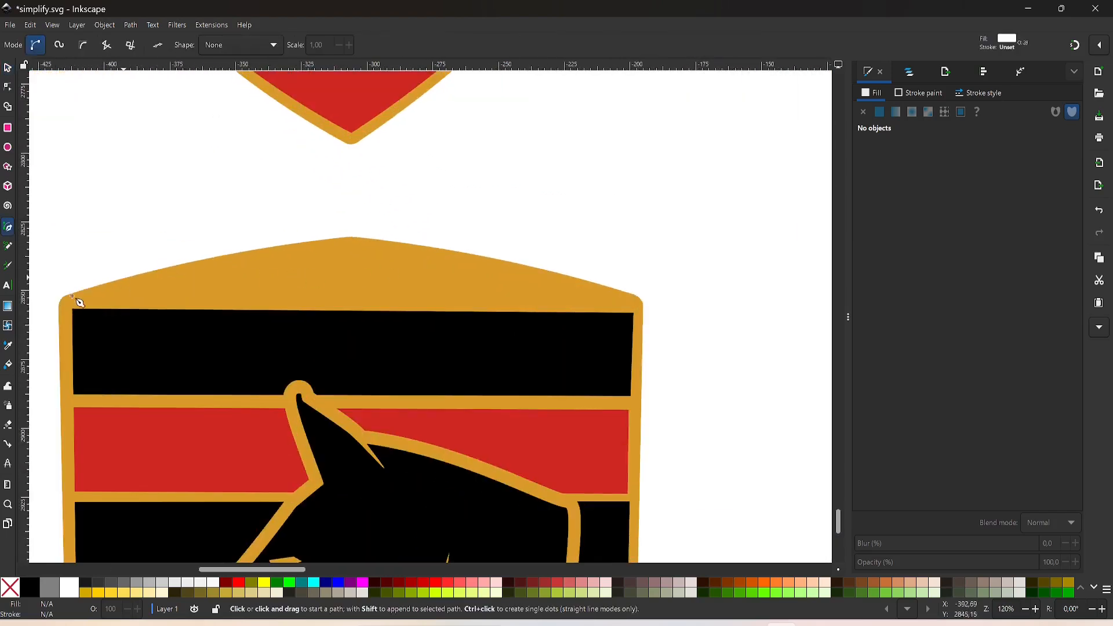
left_click(85, 296)
left_click(623, 303)
left_click_drag(363, 247, 339, 248)
left_click(84, 296)
key("n")
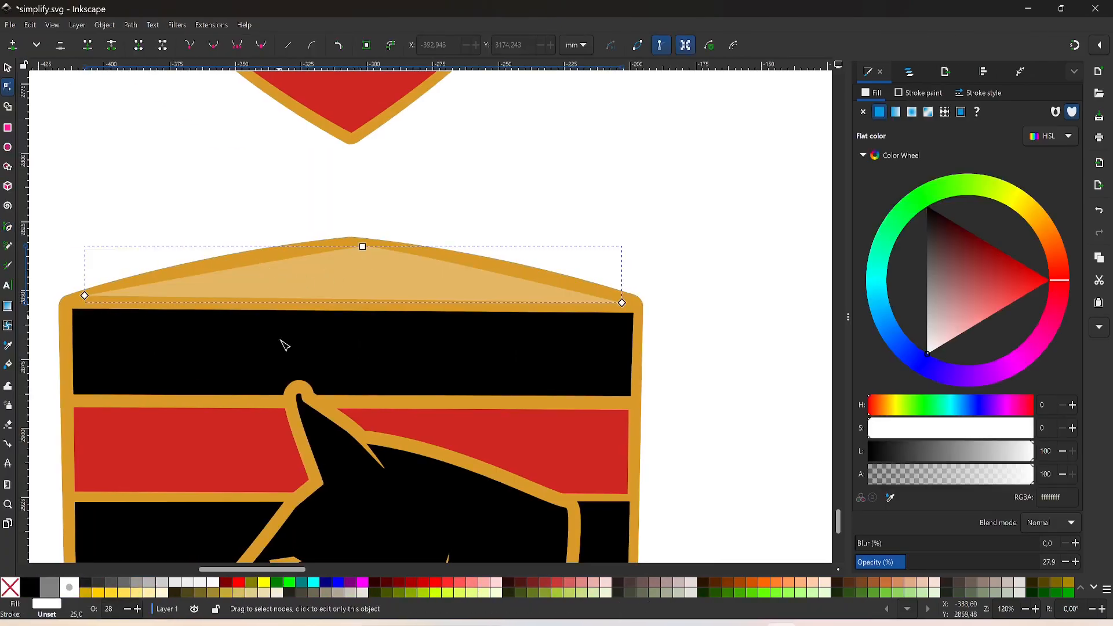
Fill the new top shape with the red sampled from the bands and set its opacity to 100%
key("d")
left_click(180, 471)
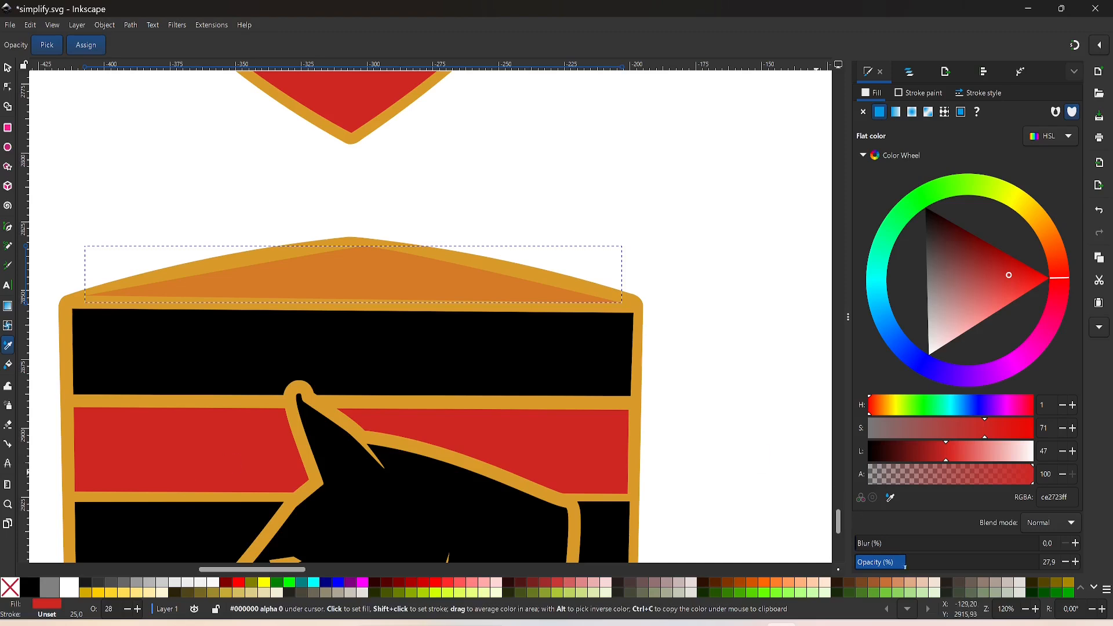
left_click_drag(906, 562, 1040, 562)
key("s")
left_click(510, 183)
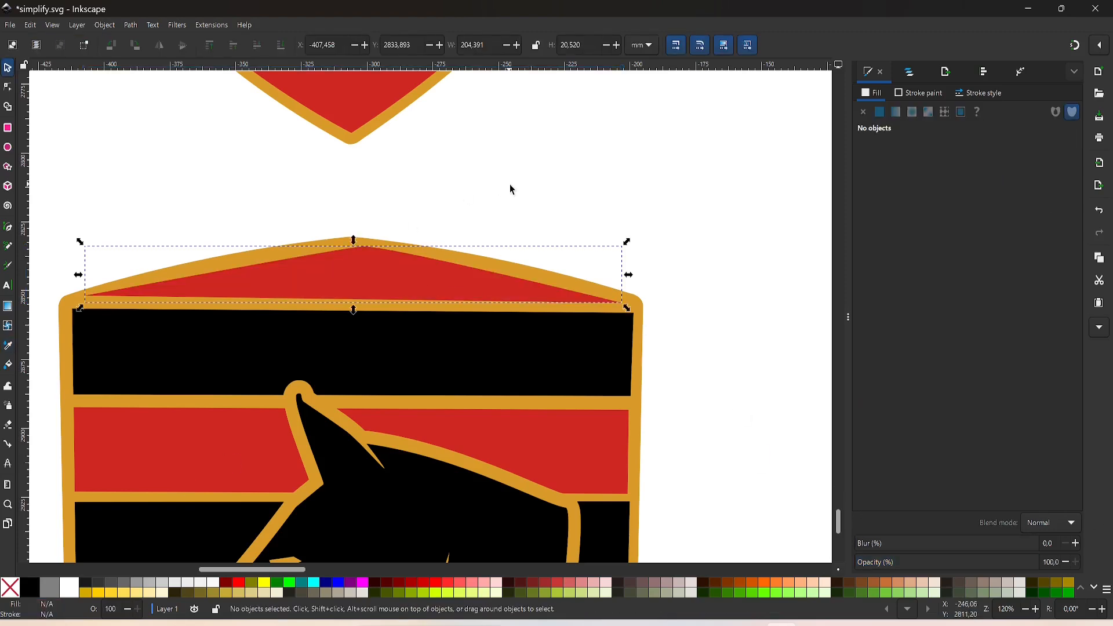
scroll(455, 116, "down", 3)
scroll(416, 151, "down", 1)
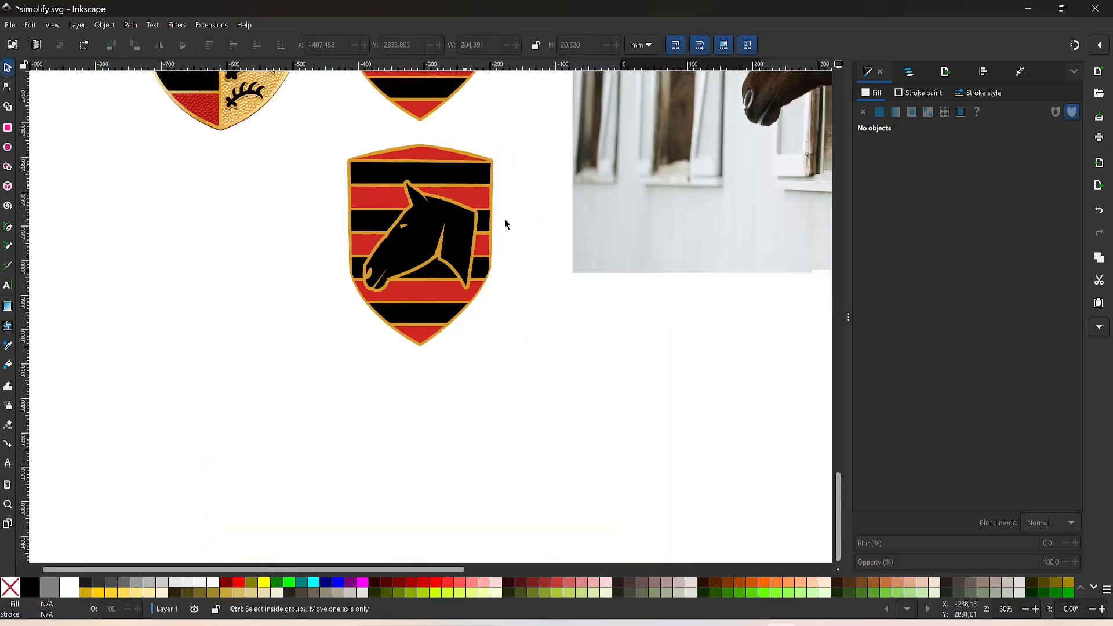
scroll(499, 343, "up", 5)
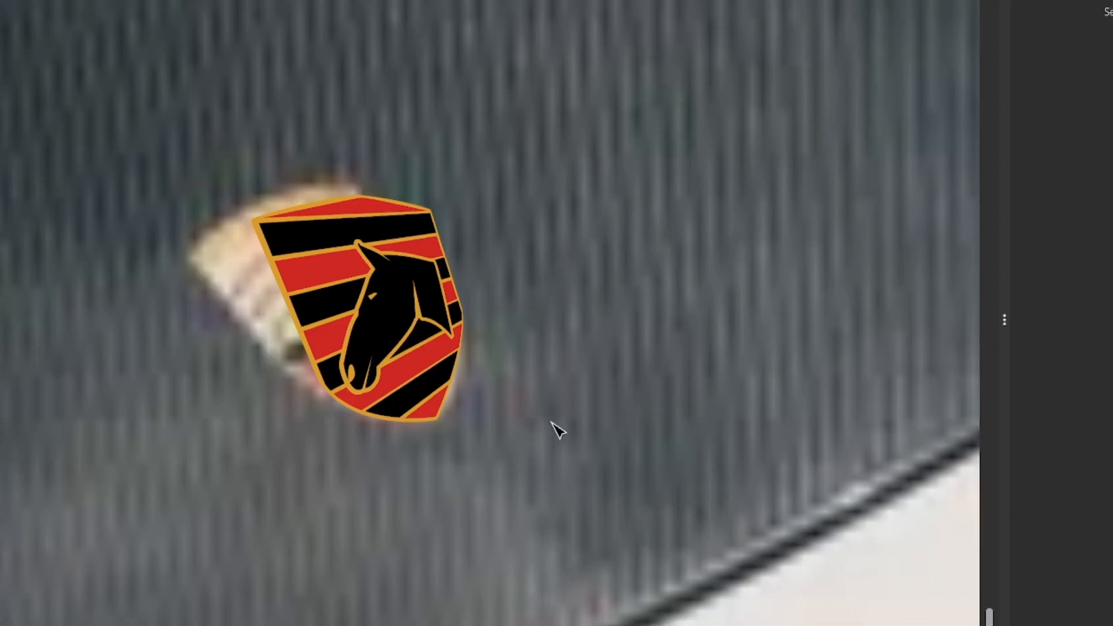
Fit the emblem's Perspective/Envelope corners over the bonnet badge in the car photo and save the document
key("s")
left_click(371, 230)
key("n")
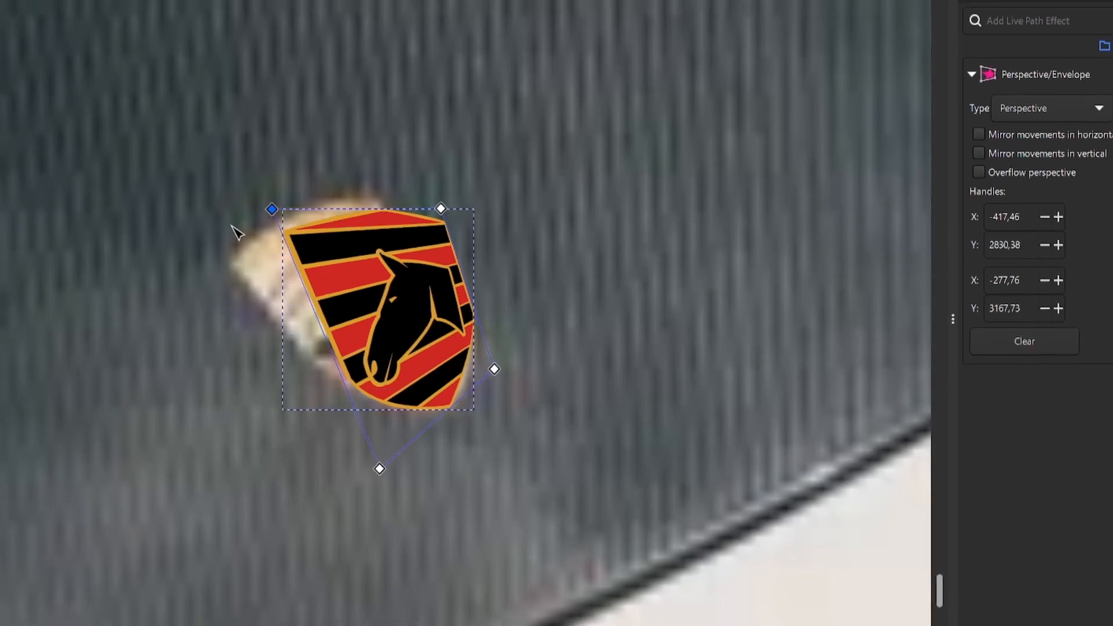
left_click_drag(266, 207, 215, 234)
left_click_drag(442, 210, 410, 204)
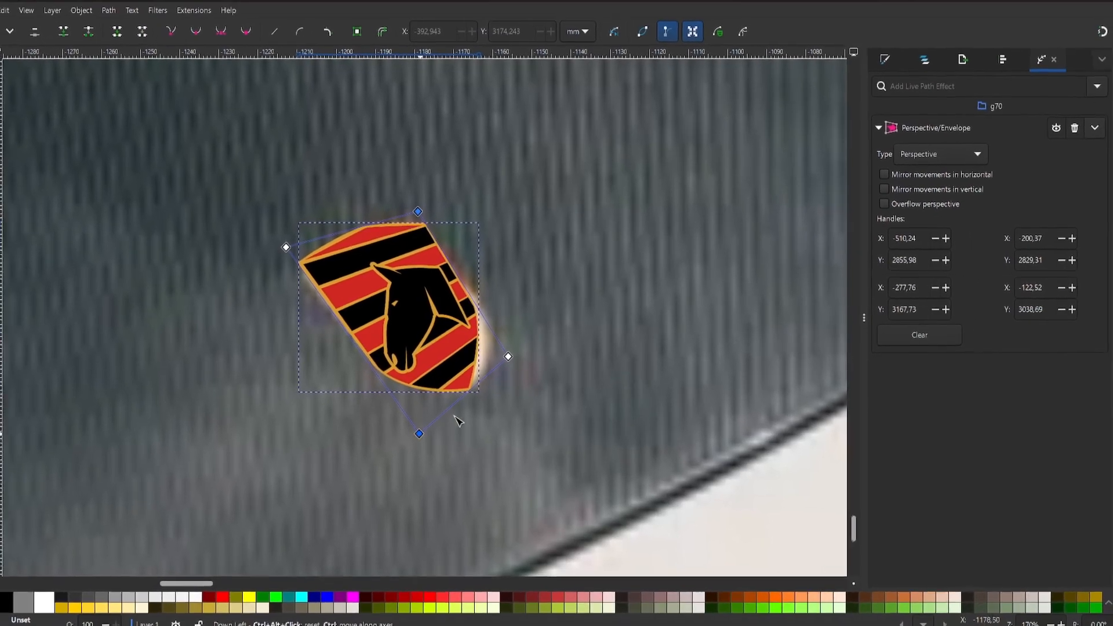
left_click_drag(513, 358, 535, 342)
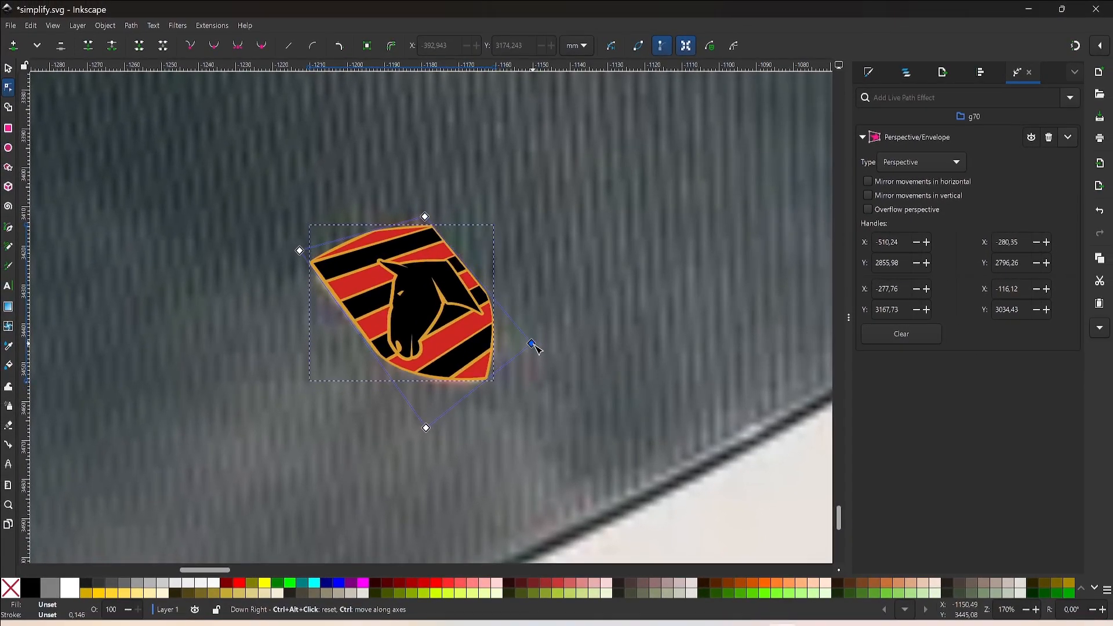
scroll(578, 297, "down", 1)
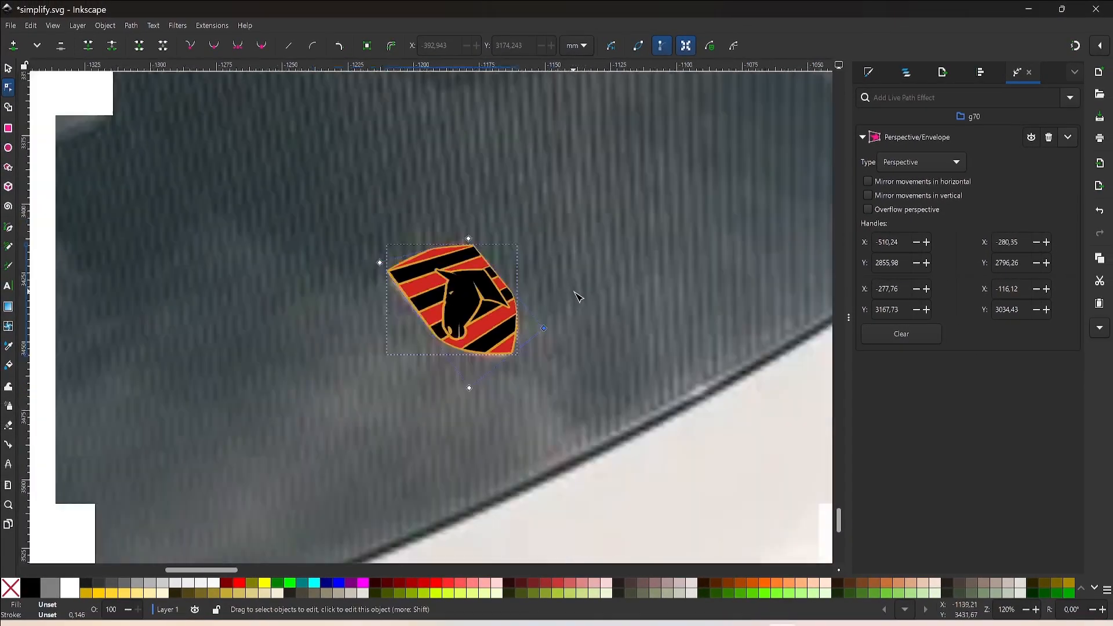
scroll(575, 292, "down", 5)
key("s")
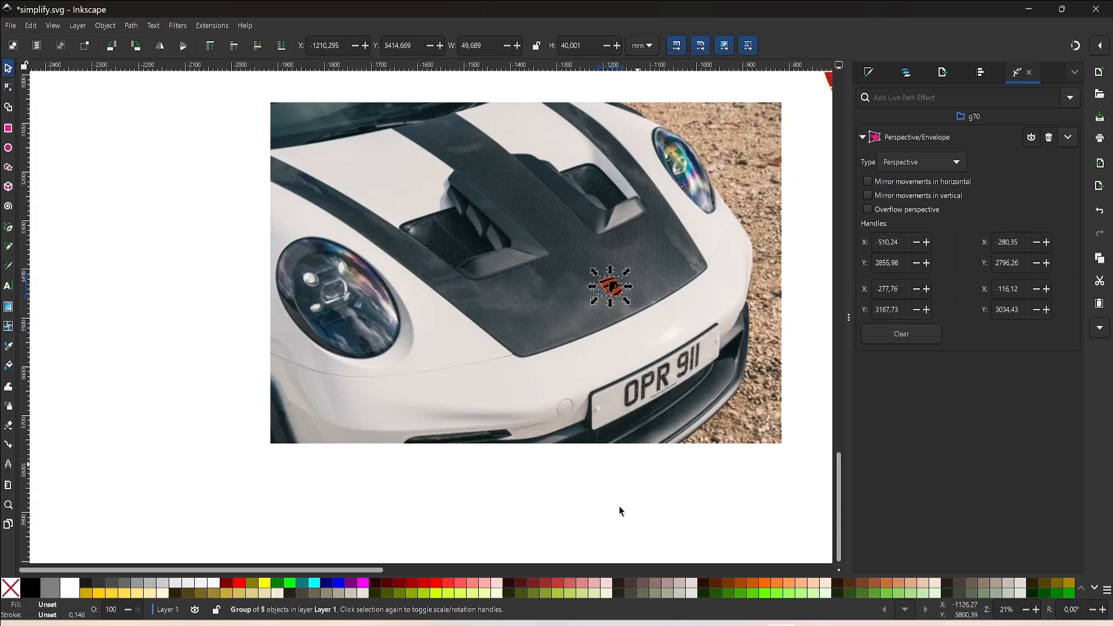
left_click(611, 511)
scroll(590, 495, "right", 2)
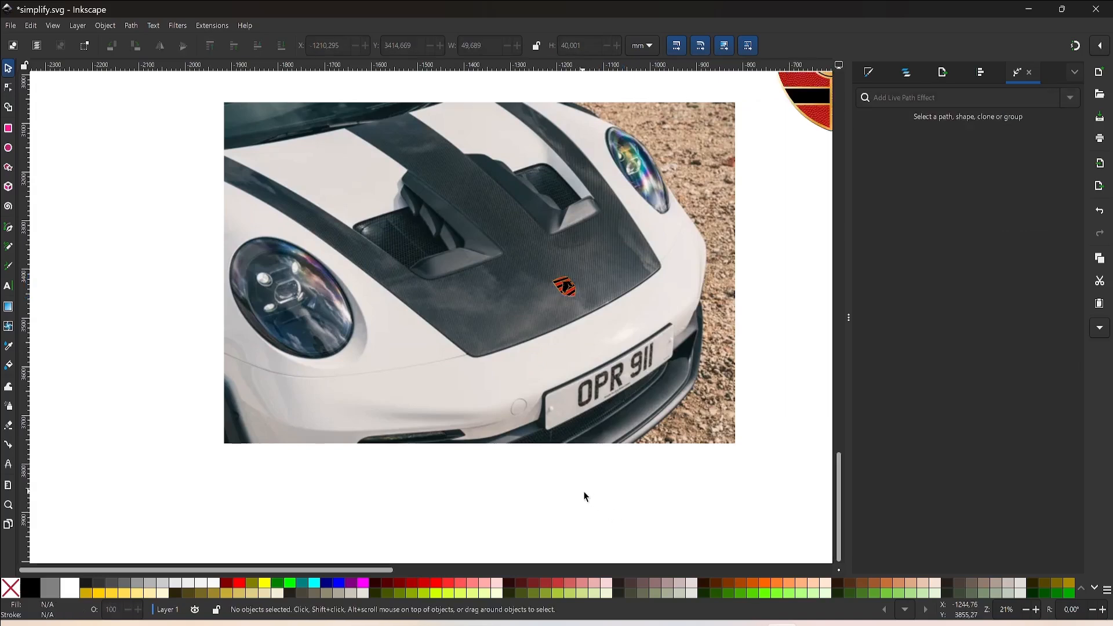
key("ctrl+s")
Draw a closed four-point shape covering the characters on the car's number plate
scroll(583, 492, "down", 1)
scroll(632, 371, "up", 3, "ctrl")
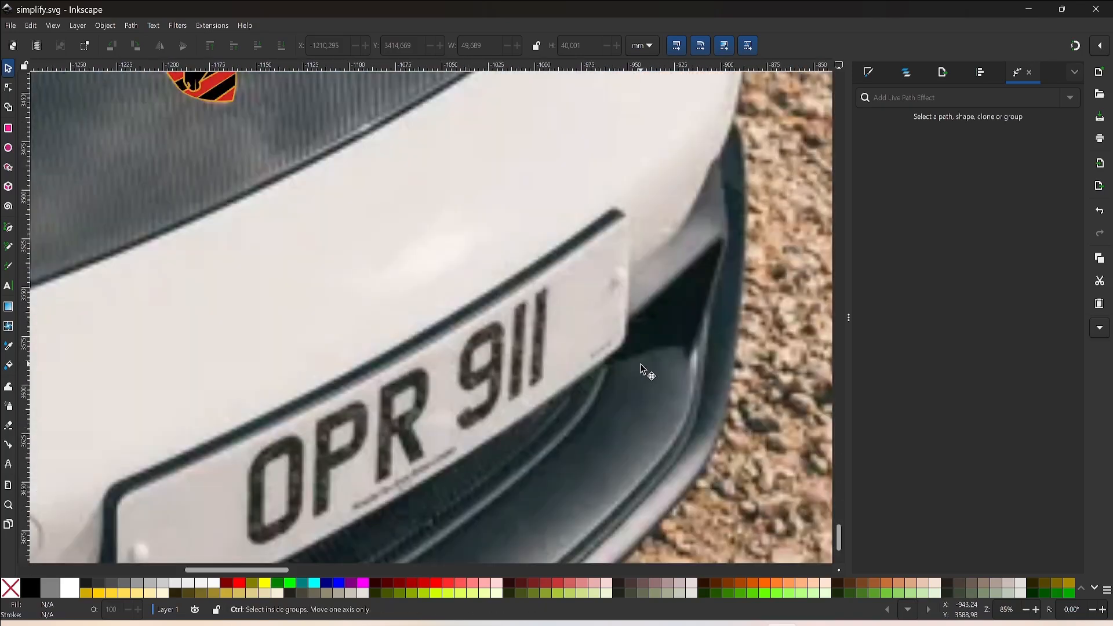
key("b")
left_click(339, 436)
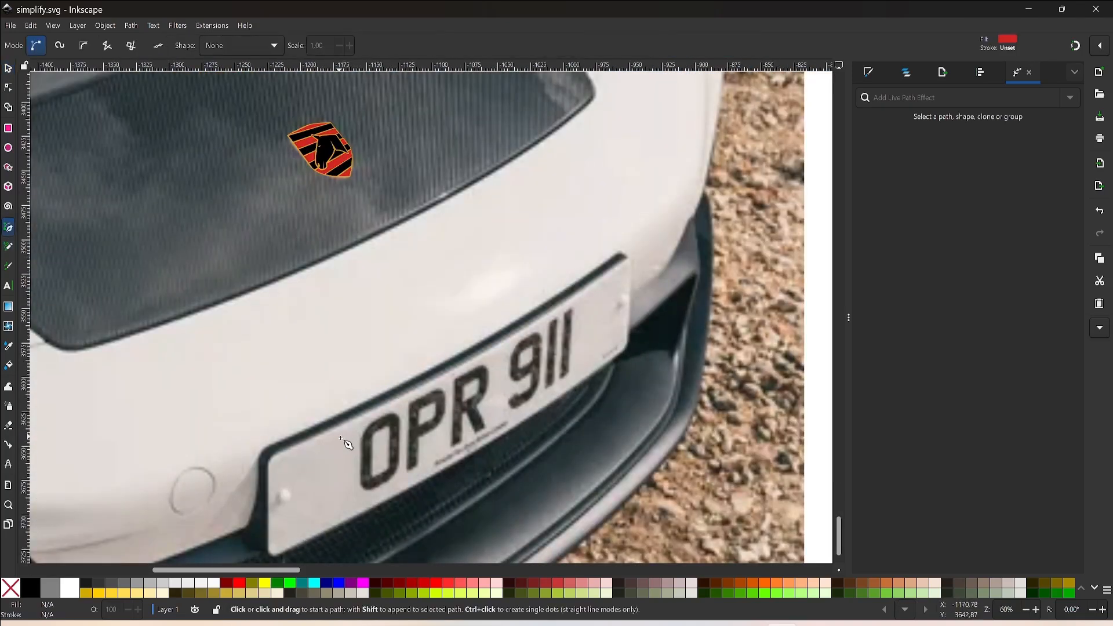
left_click(591, 291)
left_click(582, 380)
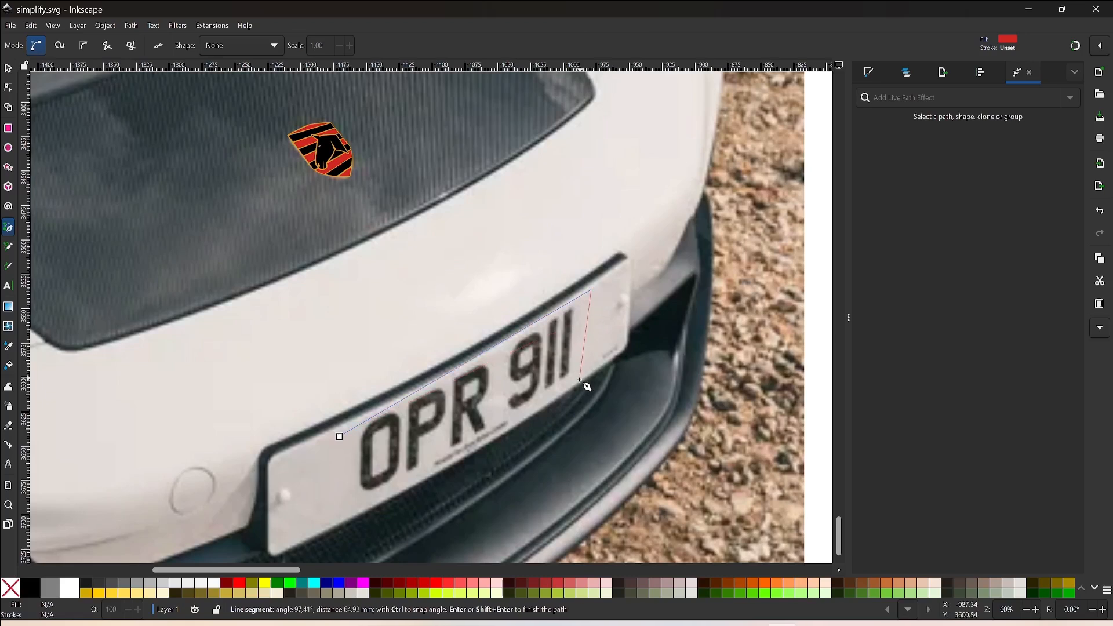
left_click(341, 521)
left_click(340, 436)
Fill the covering shape with the light grey sampled from the number plate and deselect it
key("d")
left_click(320, 473)
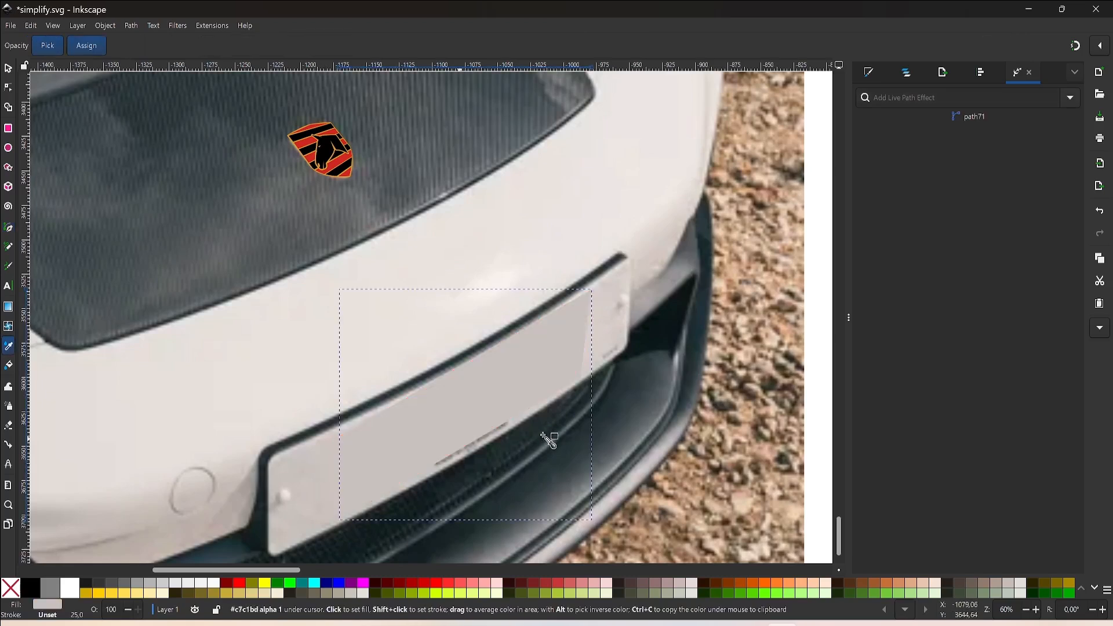
key("s")
scroll(604, 284, "down", 3)
left_click(588, 426)
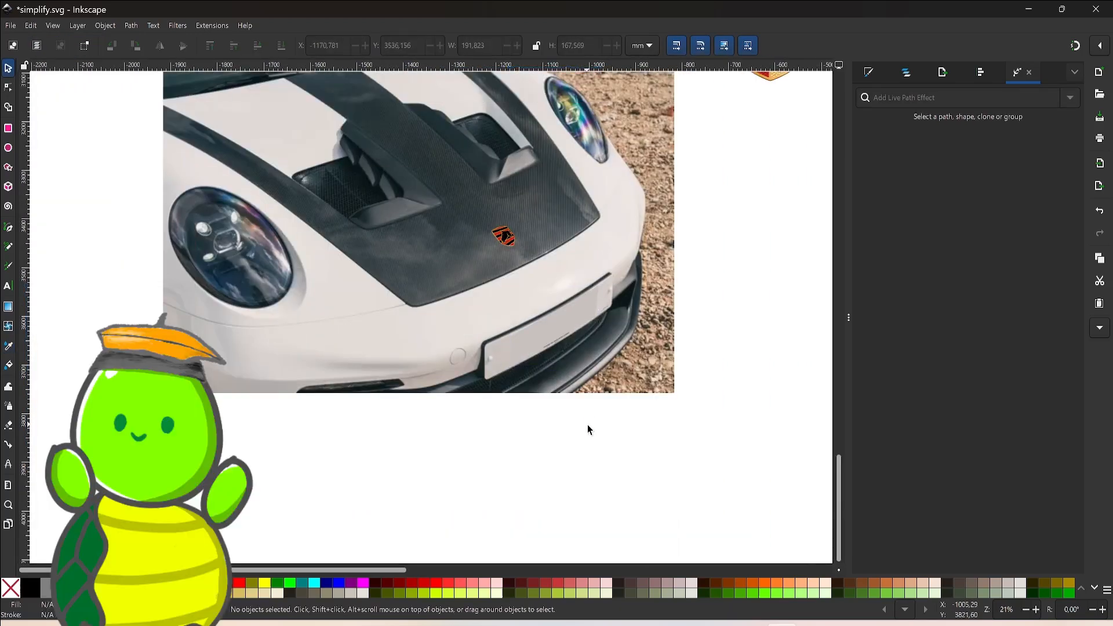
Delete the dark blue circle and the pasted screenshot overlapping it below the shield emblems
scroll(588, 429, "up", 3)
scroll(520, 363, "down", 2, "ctrl")
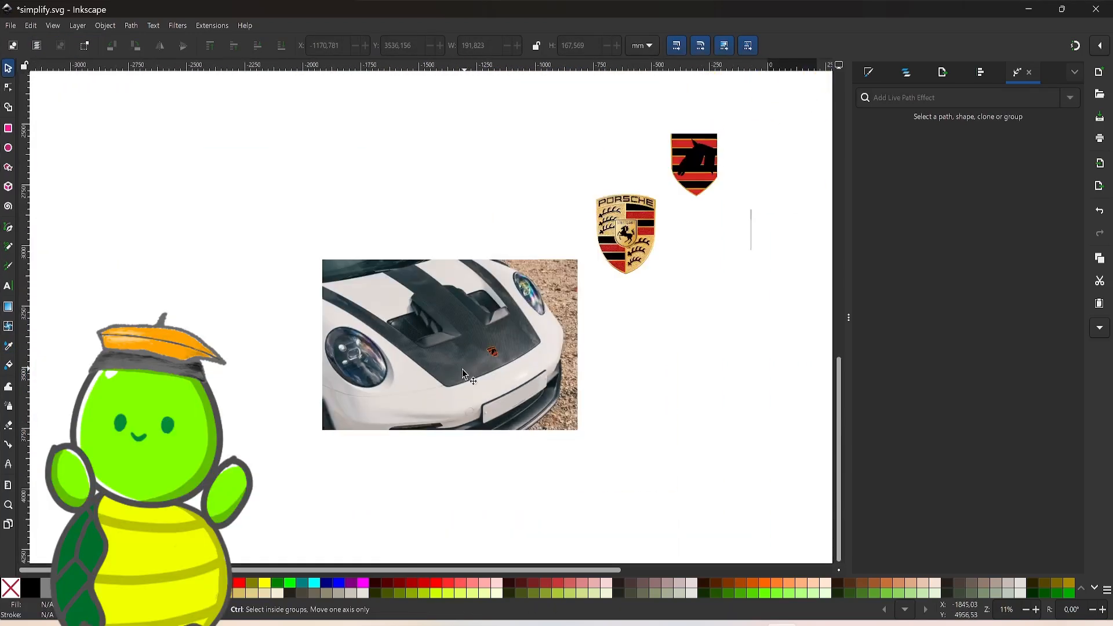
scroll(464, 367, "up", 2, "ctrl")
scroll(539, 342, "up", 7, "ctrl")
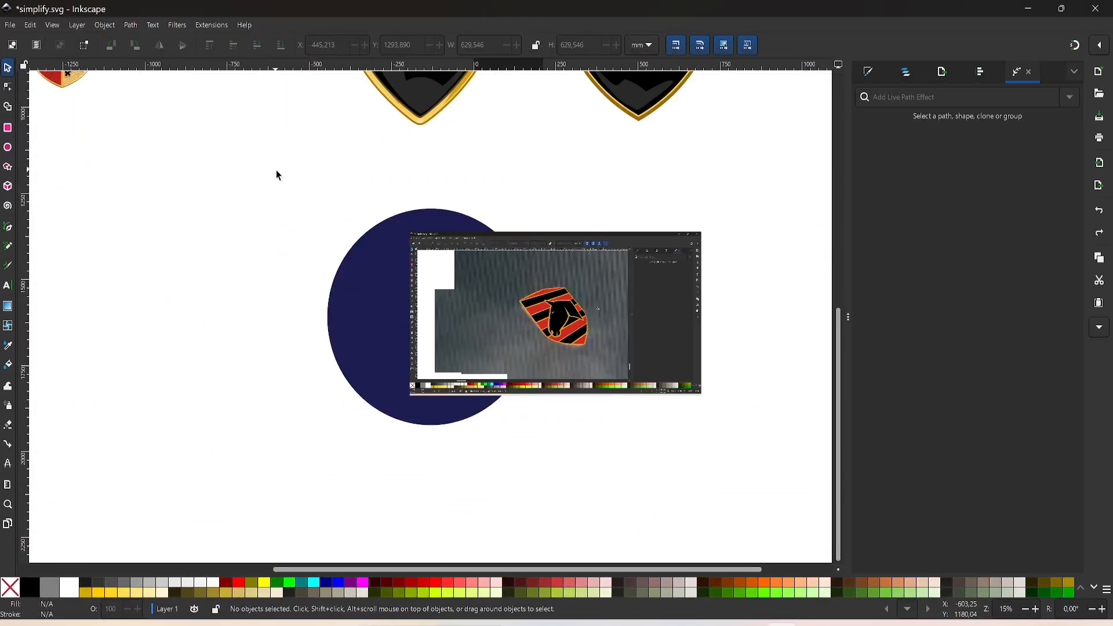
left_click_drag(276, 172, 669, 538)
key("Delete")
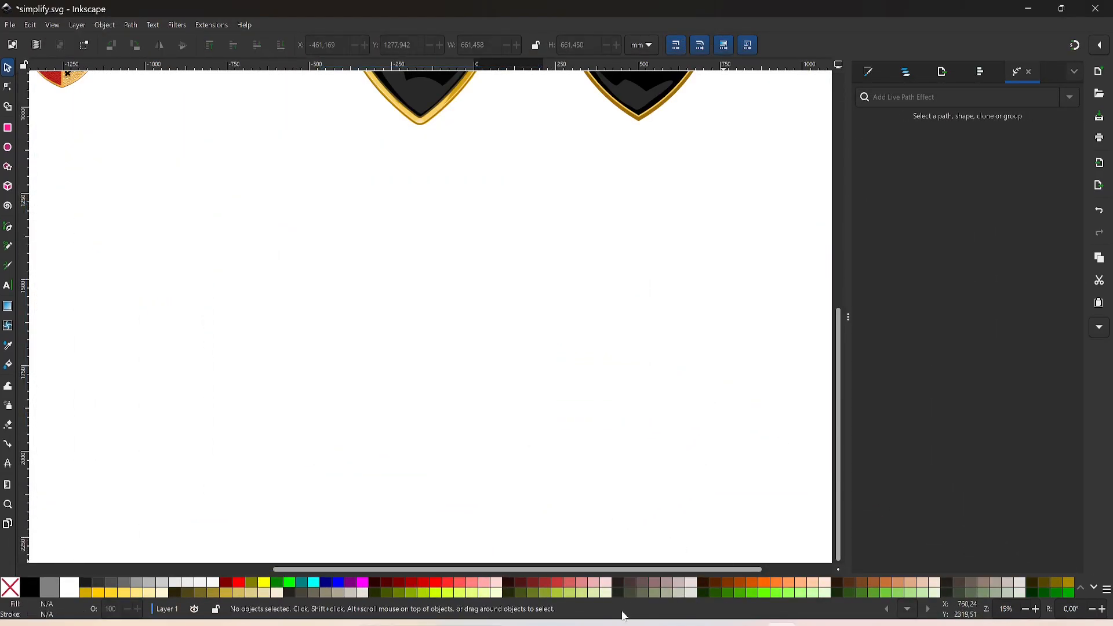
Switch to the browser and look through the web results for an Alfa Romeo logo in SVG format
left_click(669, 463)
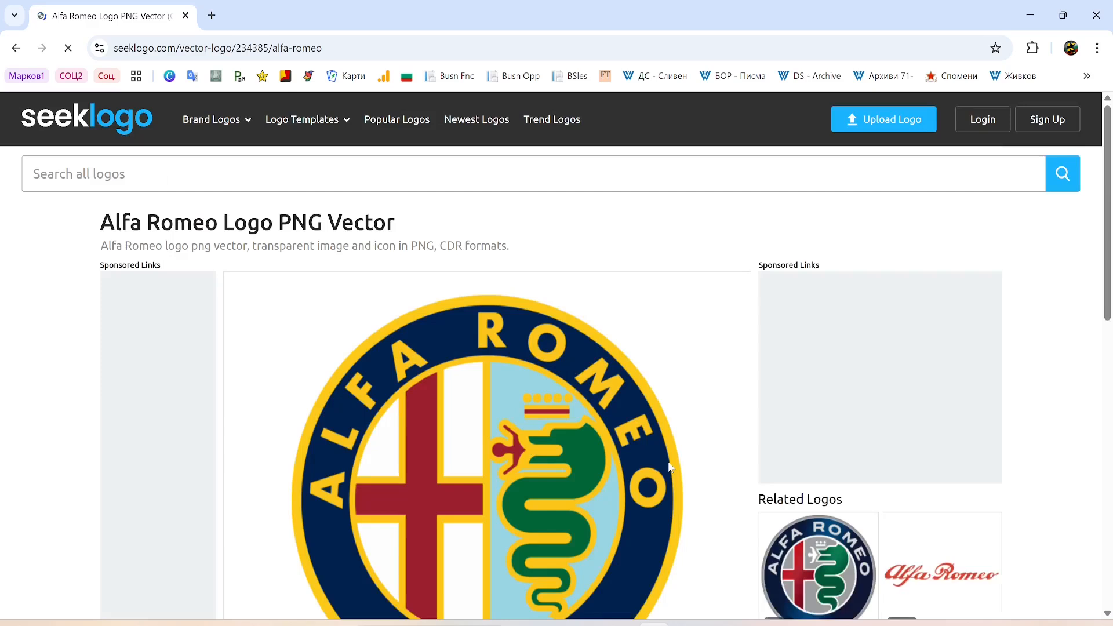
scroll(572, 391, "down", 3)
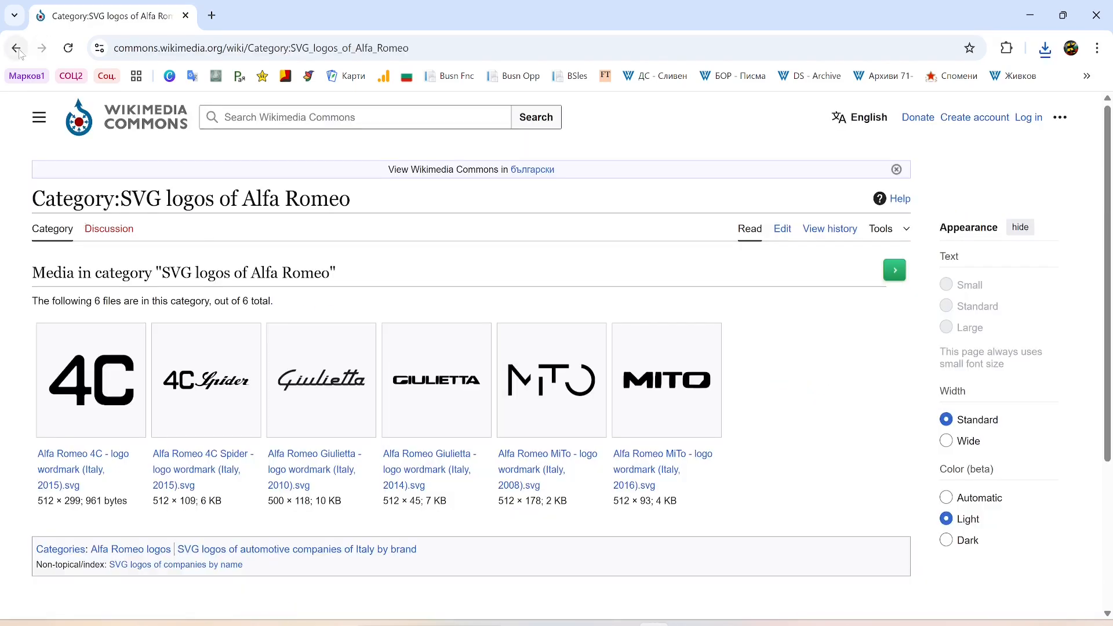
left_click(16, 48)
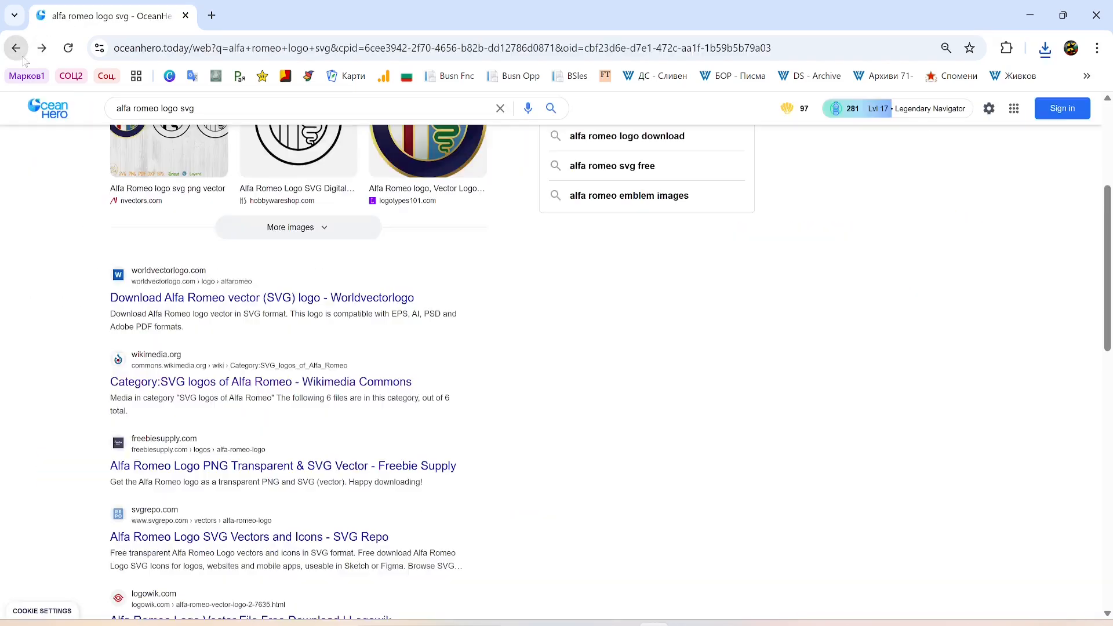
scroll(249, 325, "down", 1)
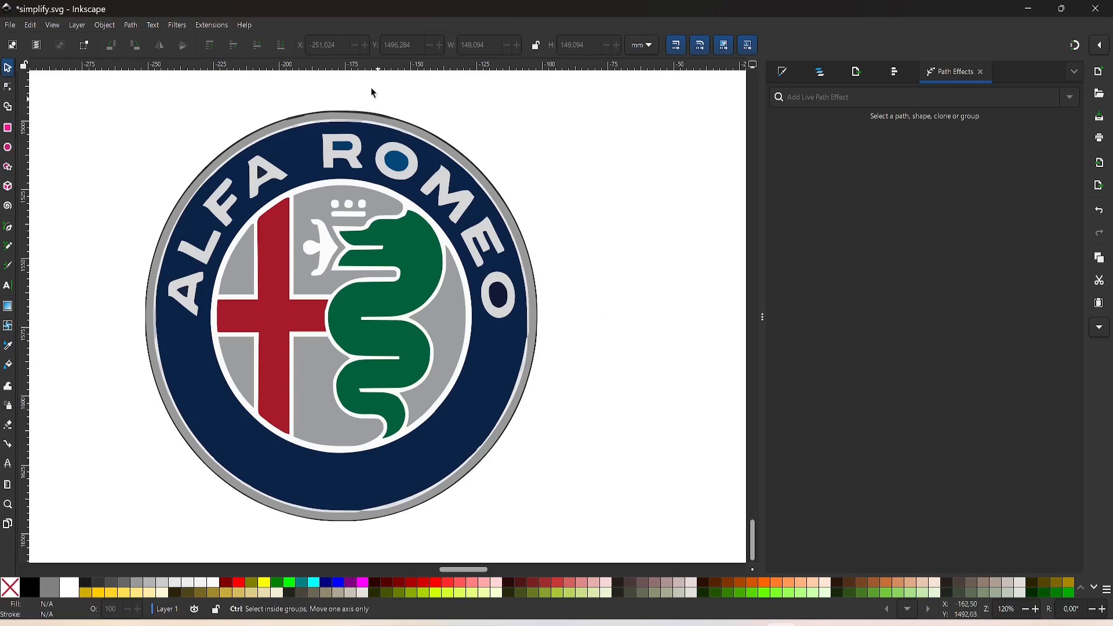
Add a concentric grey circle about 144 mm wide inside the navy circle beside the Alfa Romeo logo
scroll(369, 87, "up", 3)
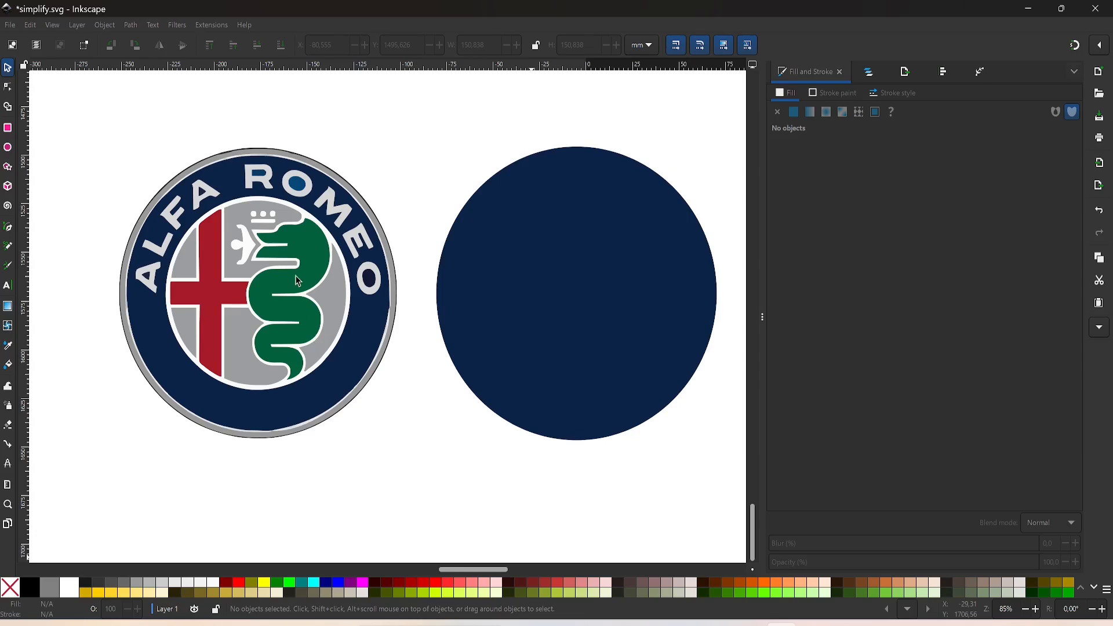
left_click(300, 275)
left_click(308, 261)
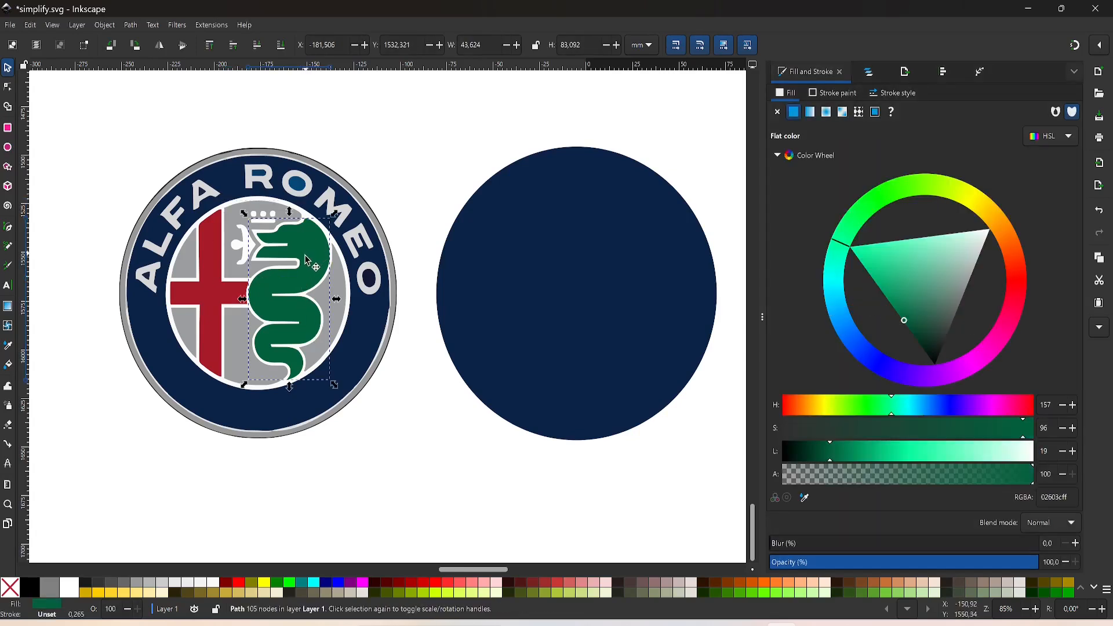
left_click(631, 346)
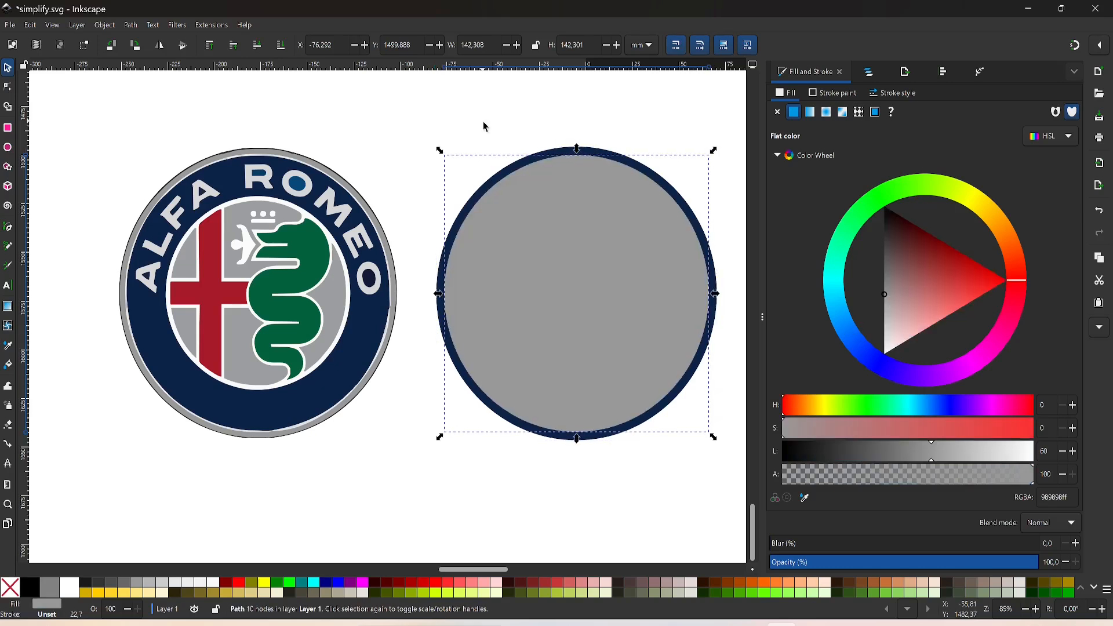
left_click(483, 120)
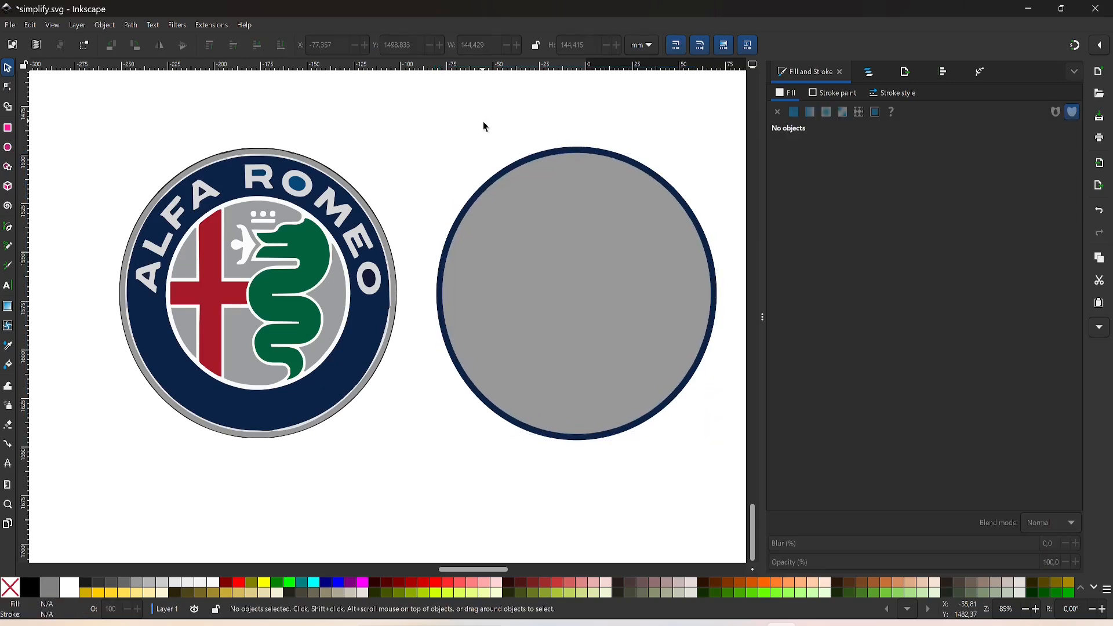
Recolour the two circles with sampled logo colours: rim grey for the outer circle and navy for the inner one
scroll(459, 132, "up", 3)
left_click(552, 274)
key("d")
left_click(601, 346)
key("s")
left_click_drag(396, 177, 412, 194)
left_click(181, 364)
scroll(348, 168, "down", 3)
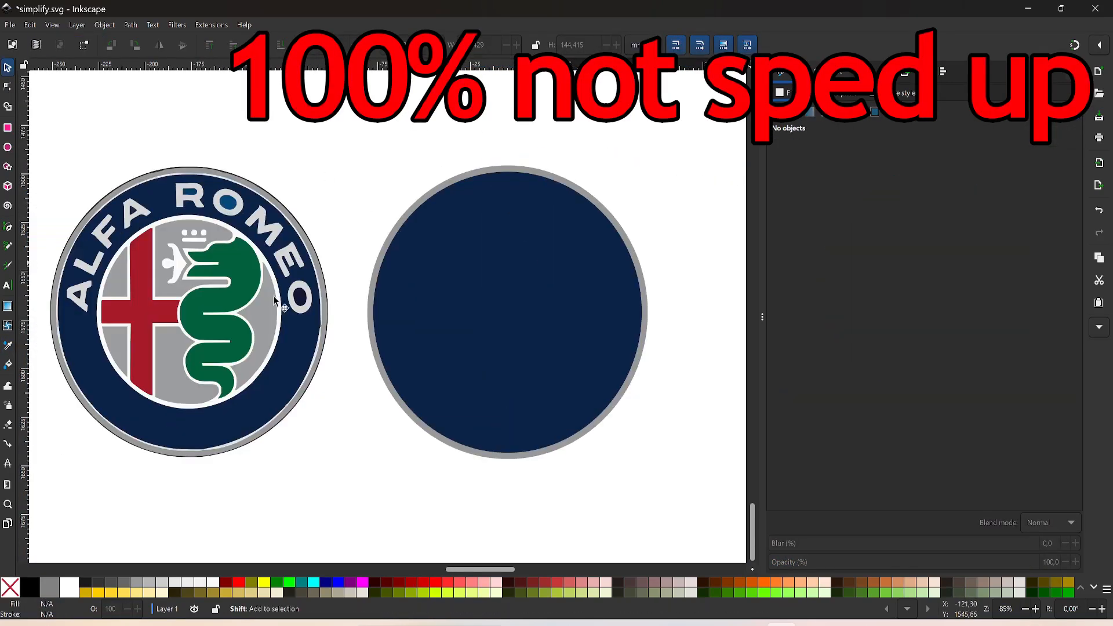
Add a smaller concentric circle inside the navy one and fill it with the grey sampled from the logo's centre
left_click(472, 199)
key("d")
left_click(219, 339)
key("s")
mouse_move(594, 169)
left_mouse_down()
mouse_move(575, 199)
mouse_move(589, 186)
left_mouse_up()
key("Escape")
left_click_drag(95, 312, 479, 313)
left_click(210, 46)
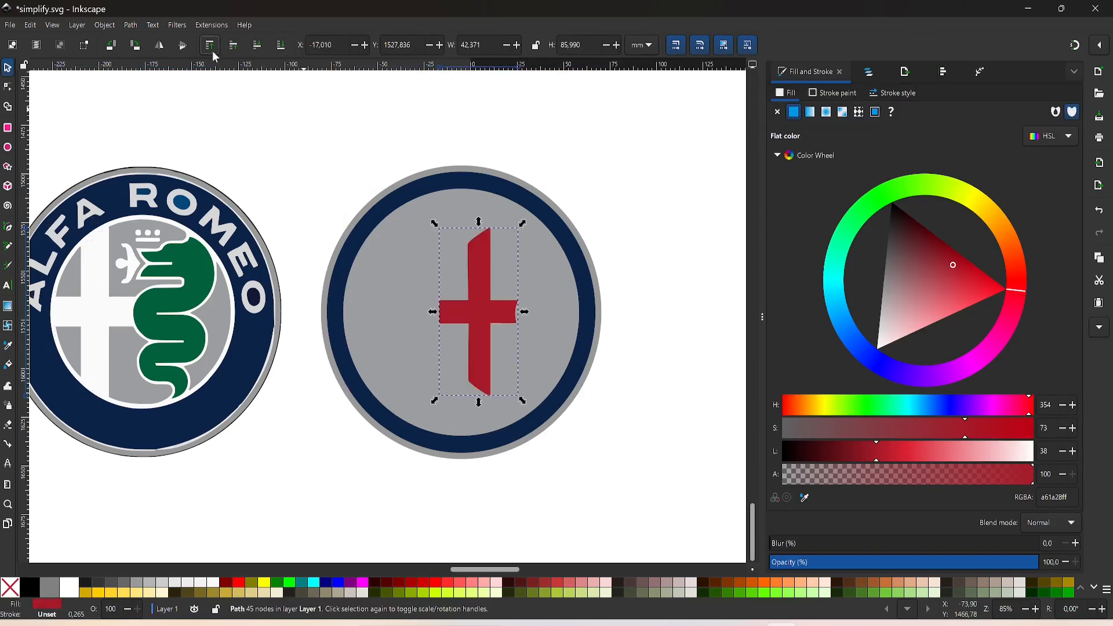
key("ctrl+z")
key("ctrl+z")
left_click(350, 152)
key("ctrl+shift+z")
key("ctrl+z")
Draw a horizontal bar about 136 × 14 mm across the new emblem and fill it with the red sampled from the logo's cross
key("r")
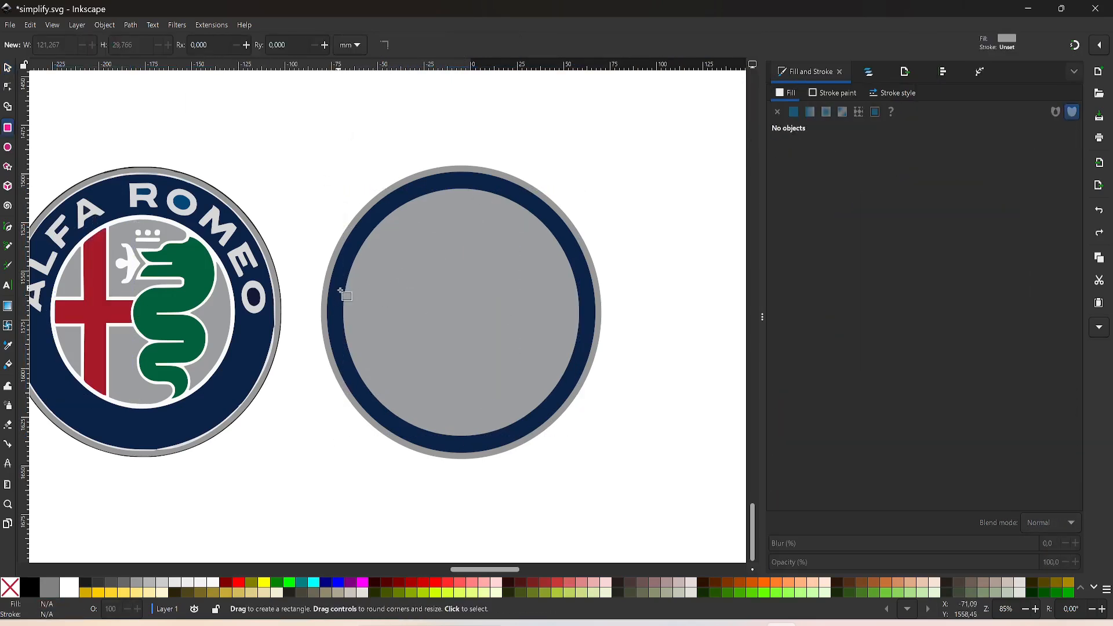
left_click_drag(340, 288, 594, 339)
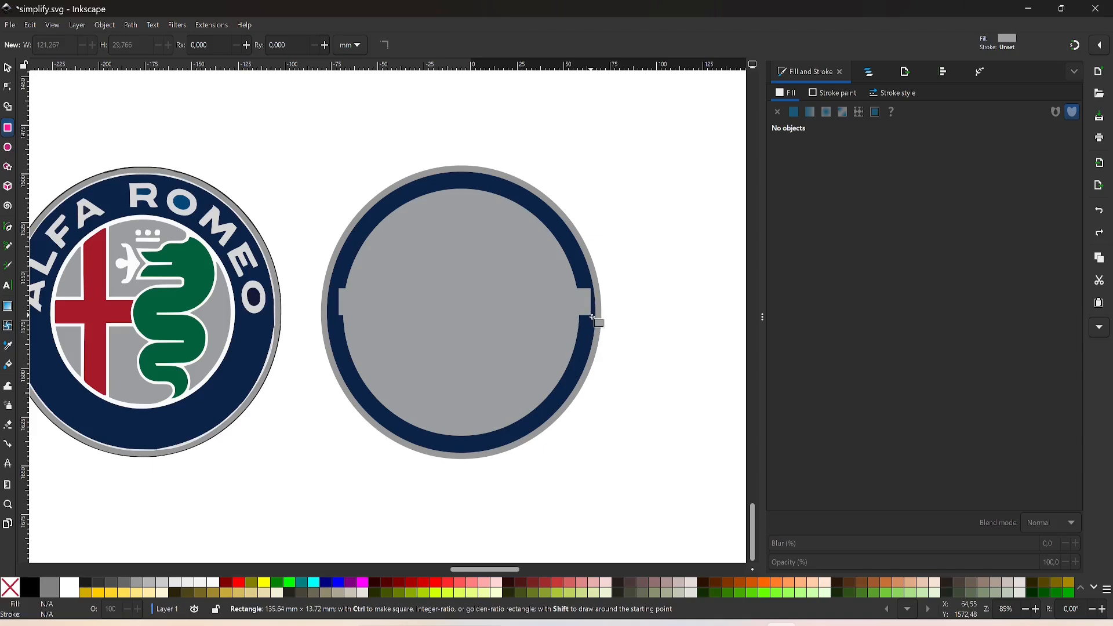
left_click_drag(593, 317, 593, 318)
key("d")
left_click(100, 314)
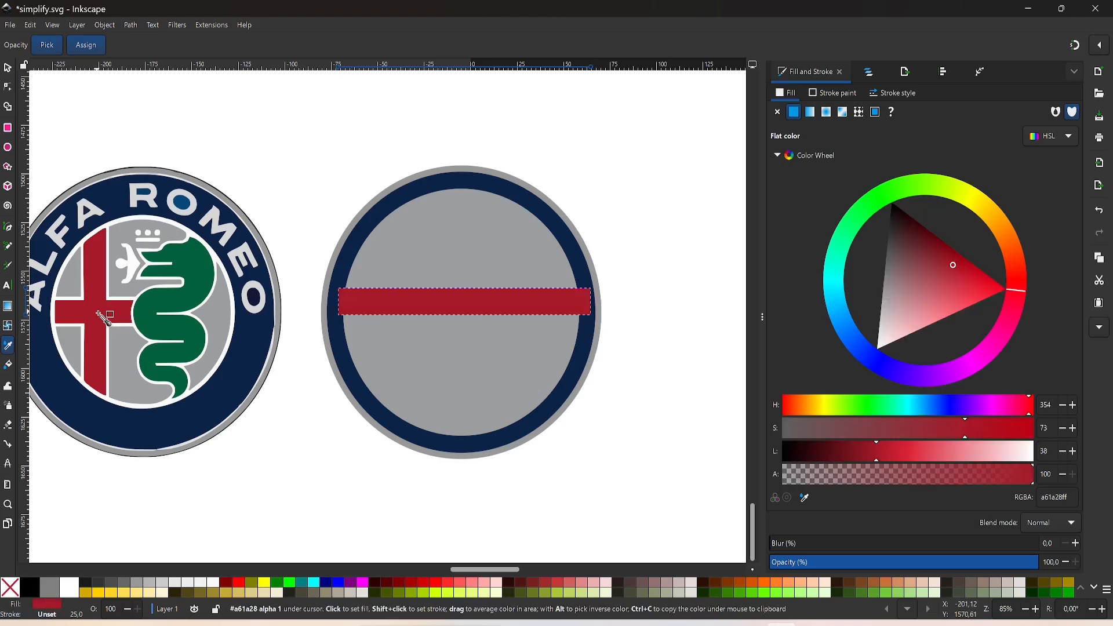
key("s")
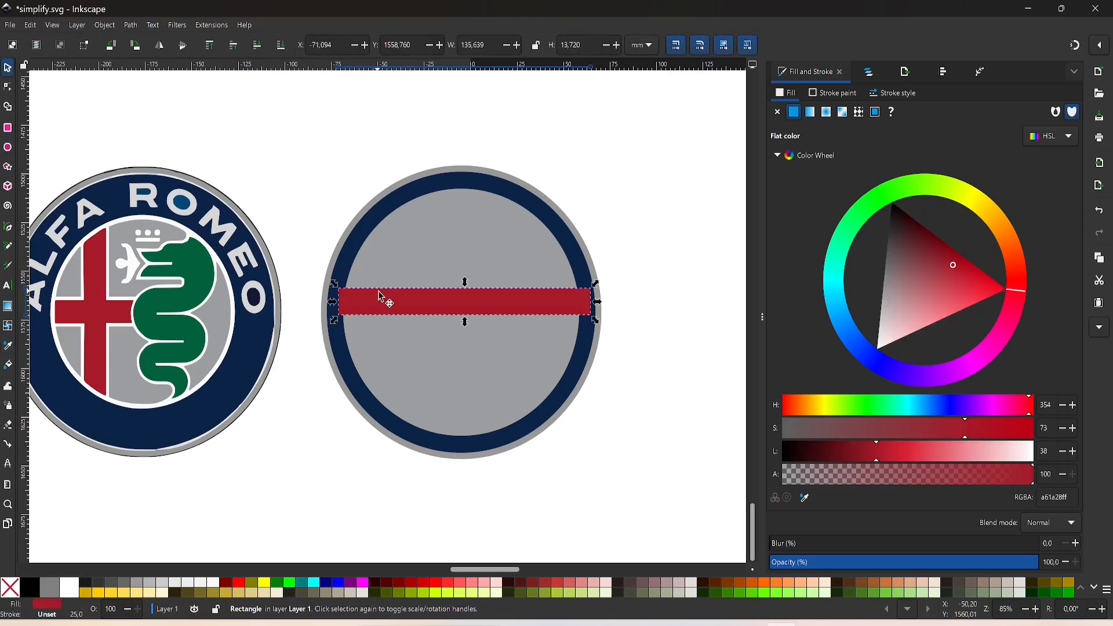
Centre the red bar horizontally and vertically on the emblem's grey circle
mouse_move(406, 308)
left_mouse_down()
mouse_move(134, 316)
mouse_move(385, 311)
left_mouse_up()
left_click(479, 390, "shift")
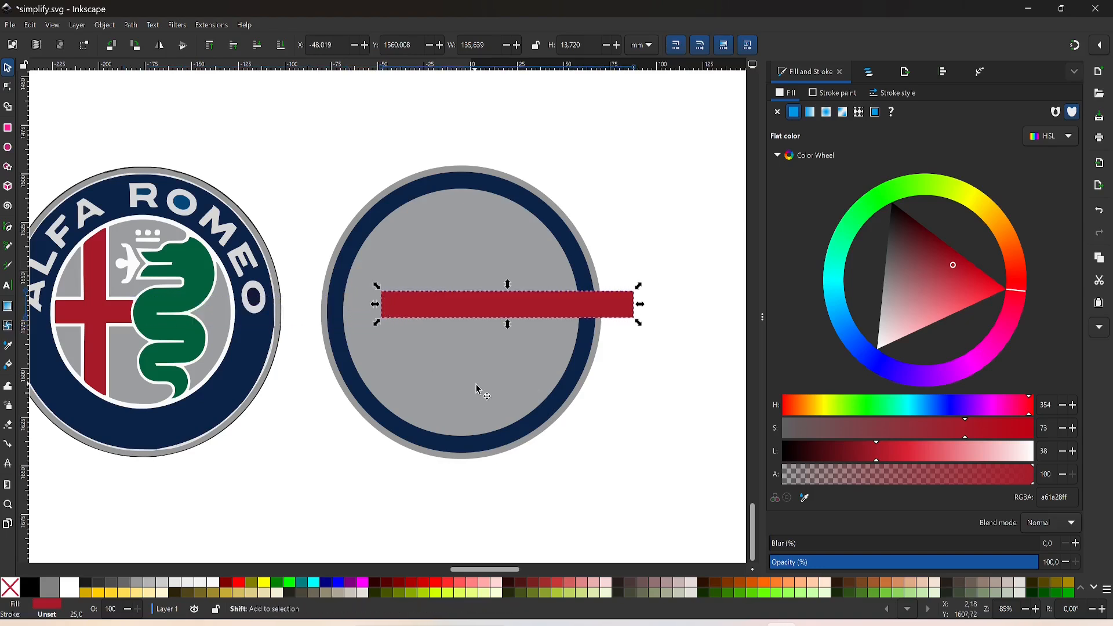
left_click(936, 76)
left_click(810, 191)
left_click(810, 211)
Duplicate the red bar and rotate the copy 90° to form a cross
left_click(525, 319)
key("ctrl+d")
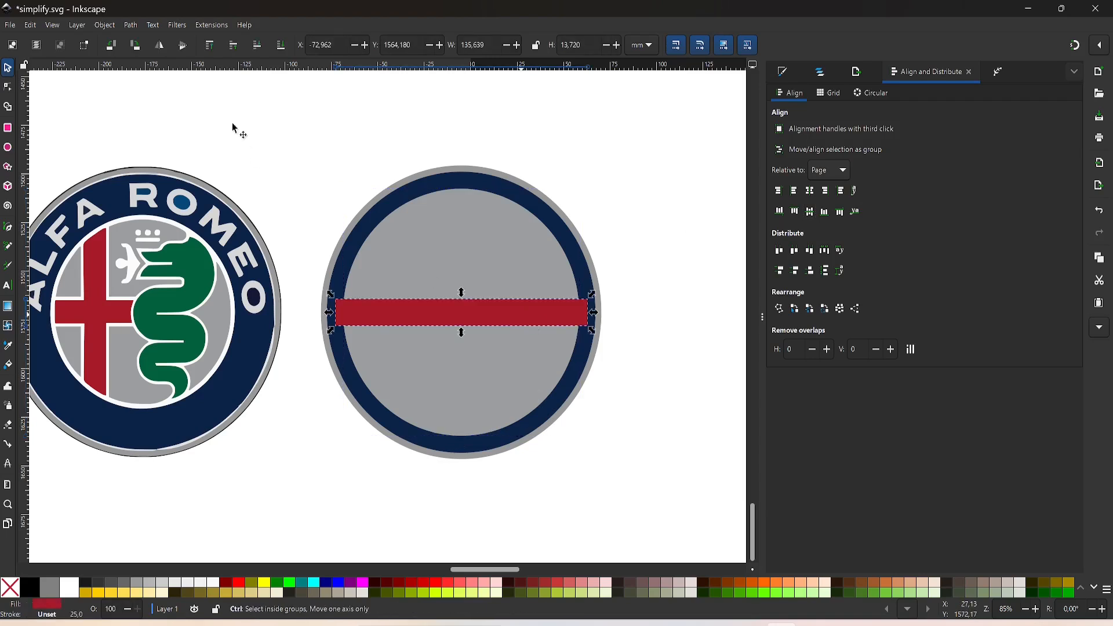
left_click(135, 44)
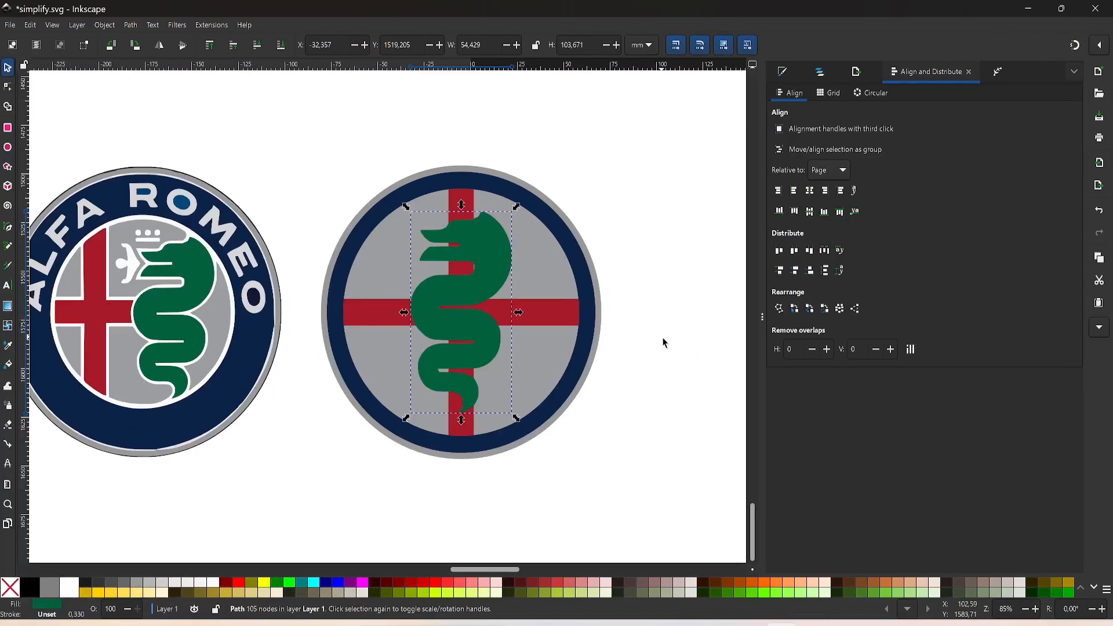
Make an enlarged black silhouette of the green snake and subtract it from the horizontal red bar with Difference
key("ctrl+l")
key("ctrl+l")
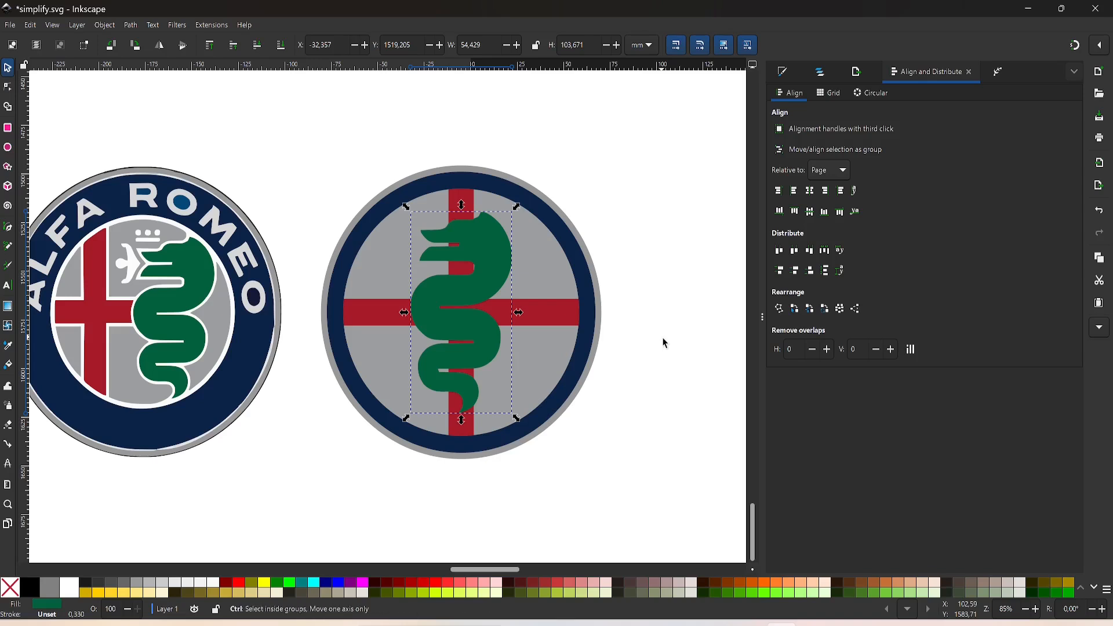
key("ctrl+l")
left_click(550, 316, "shift")
key("Escape")
left_click(498, 256)
left_click(561, 316, "shift")
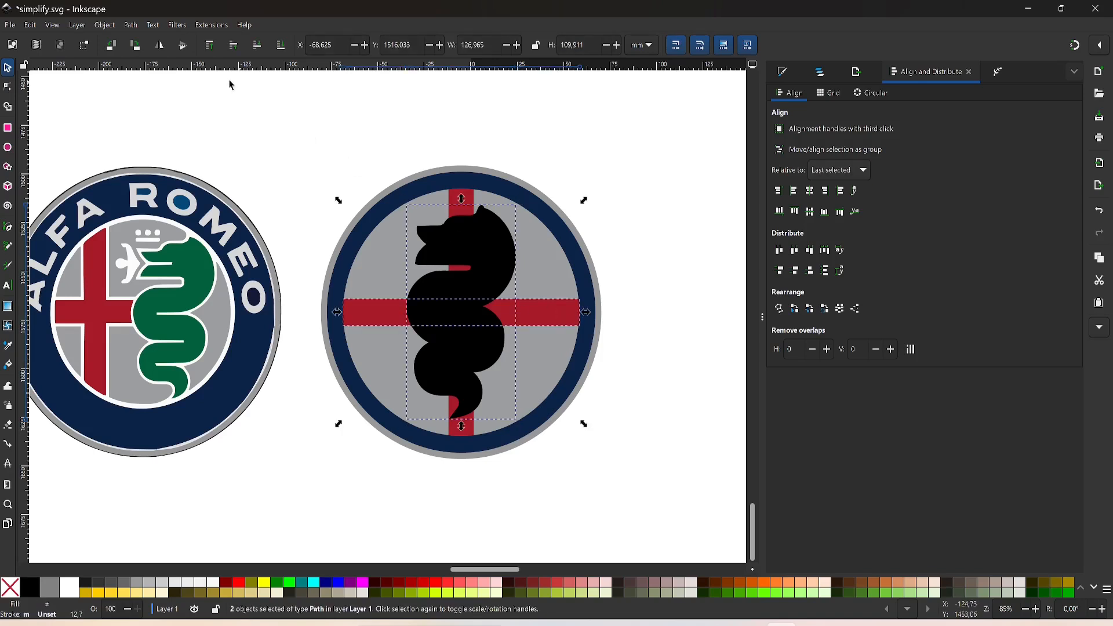
left_click(132, 25)
left_click(152, 100)
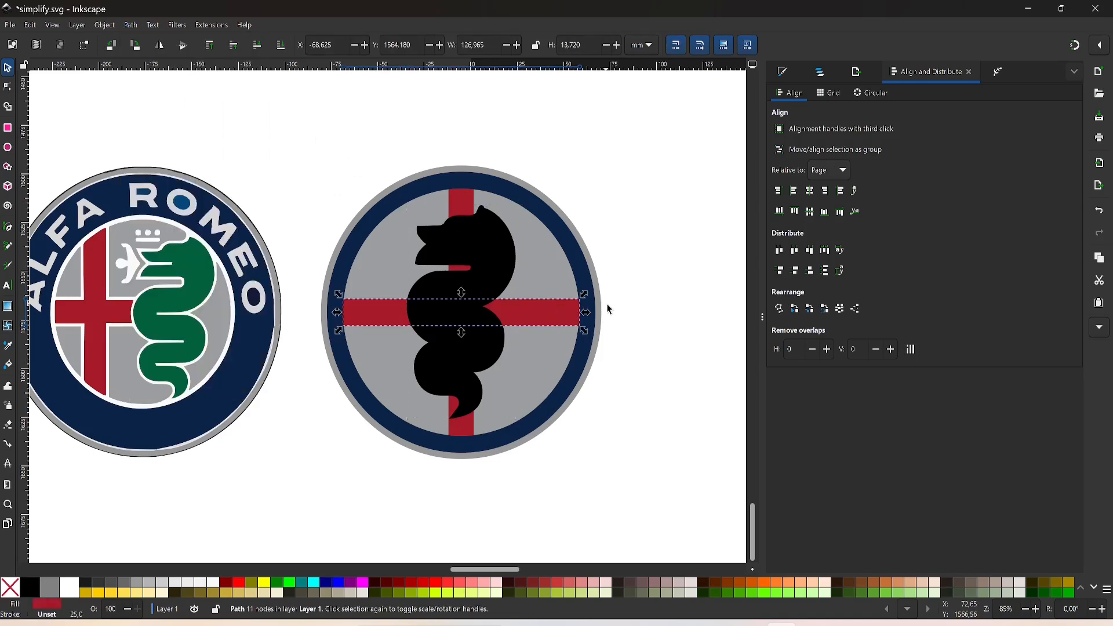
Subtract the black snake silhouette from the vertical red bar with Difference
left_click(472, 249)
left_click(463, 200, "shift")
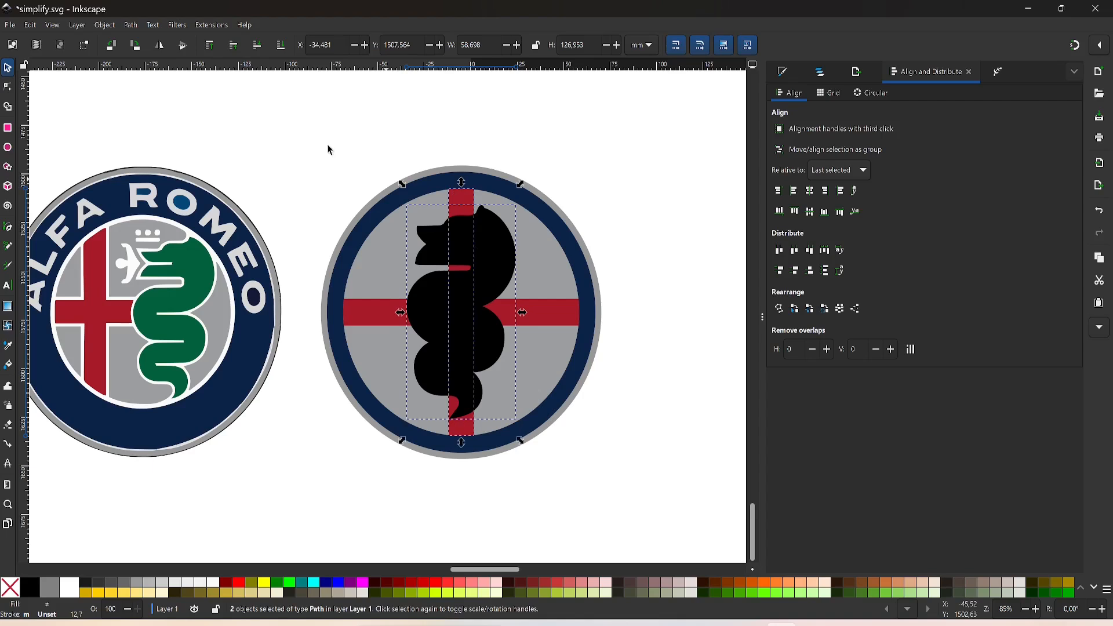
left_click(131, 25)
left_click(155, 99)
Place the human figure from the original logo in front of the snake's mouth on the new emblem
left_click(141, 272)
left_click_drag(141, 272, 412, 248)
left_click_drag(413, 248, 415, 249)
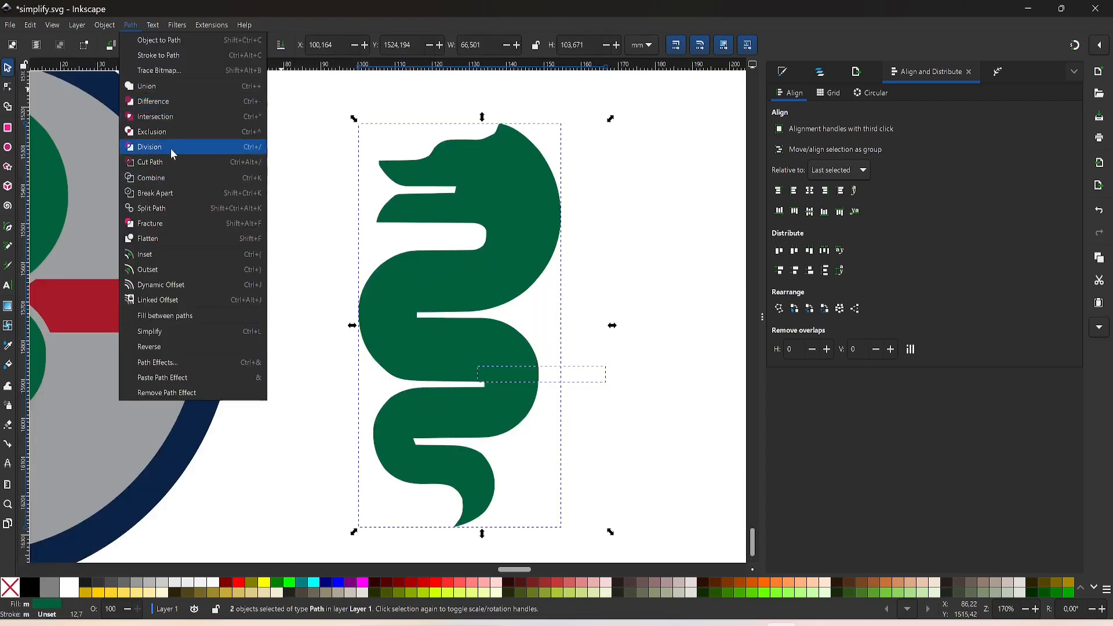
Divide the separate snake copy at its lower outer bend and fill both pieces with the green sampled from the emblem's snake
left_click(170, 148)
left_click(618, 438)
left_click(484, 413)
left_click(425, 294, "shift")
key("d")
left_click(55, 204)
key("s")
left_click(663, 373)
Draw a straight two-point line diagonally across the snake's tail and use it to divide the lower piece
key("b")
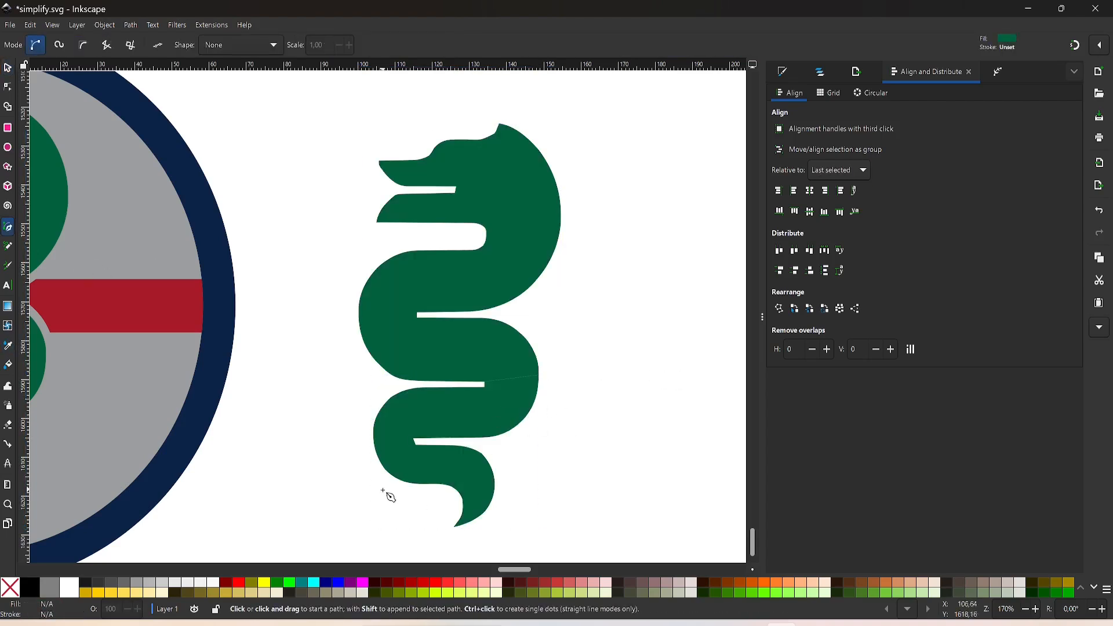
left_click(417, 497)
left_click(476, 442)
key("Return")
key("s")
left_click(488, 422, "shift")
left_click(131, 25)
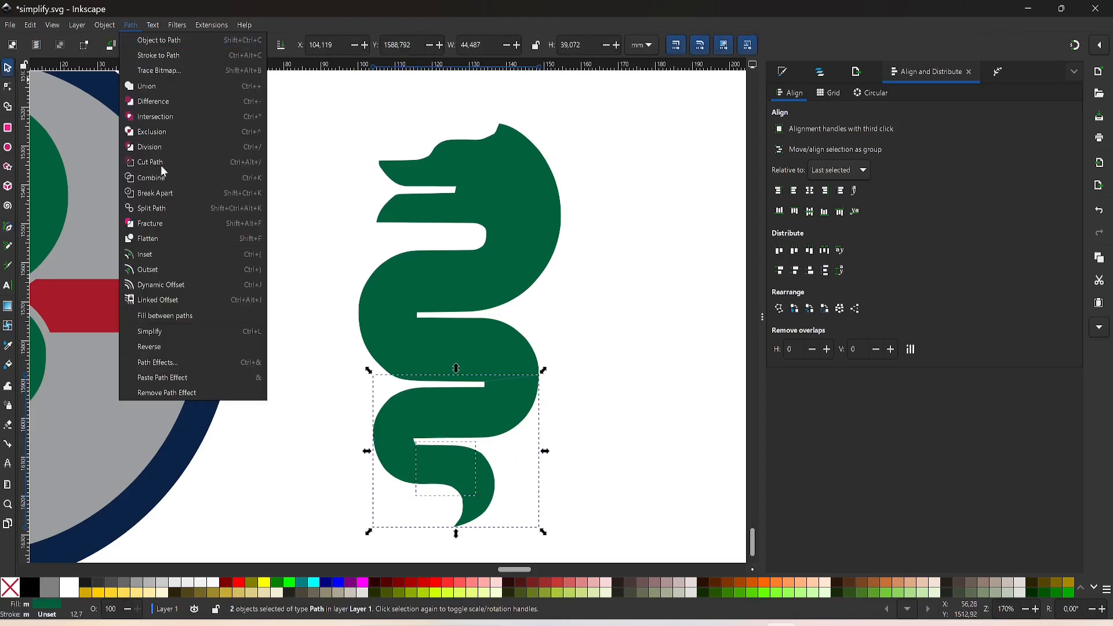
left_click(167, 149)
left_click(596, 447)
Move the middle section aside, place the tail tip at the upper body's cut end, and adjust its nodes to meet the body
left_click_drag(453, 422, 328, 440)
left_click_drag(482, 457, 525, 397)
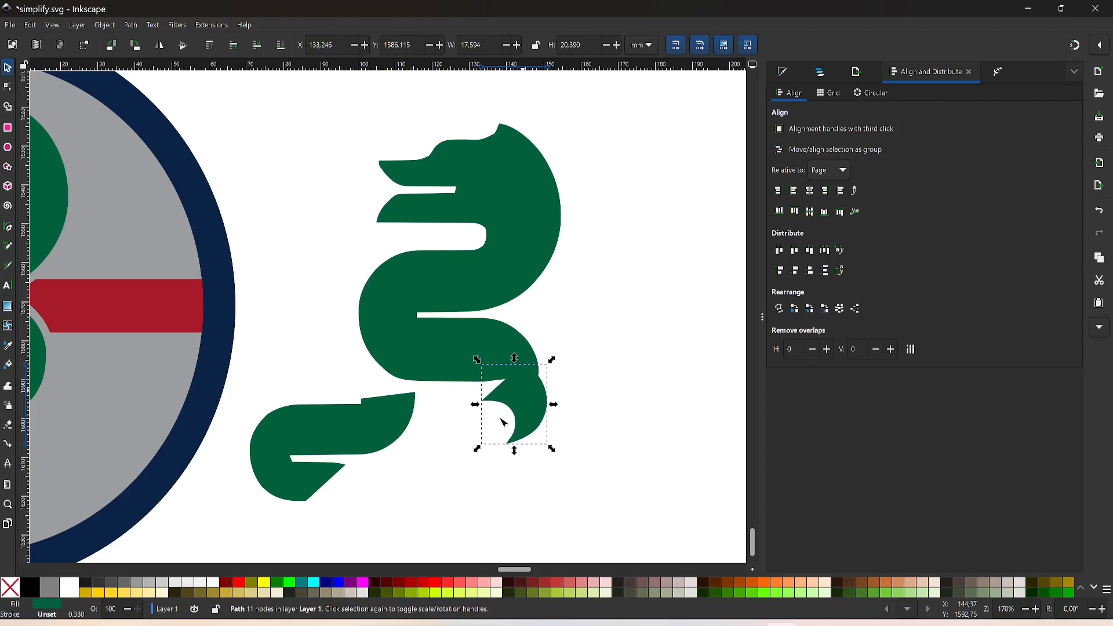
key("n")
scroll(465, 477, "up", 2)
left_click_drag(492, 474, 605, 393)
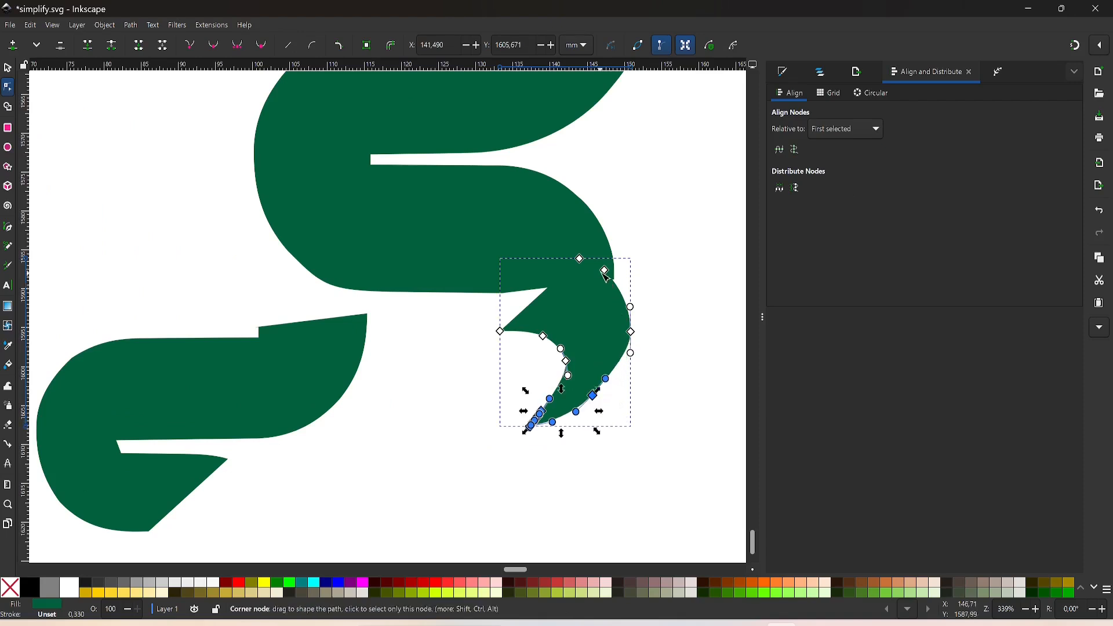
left_click_drag(610, 270, 608, 255)
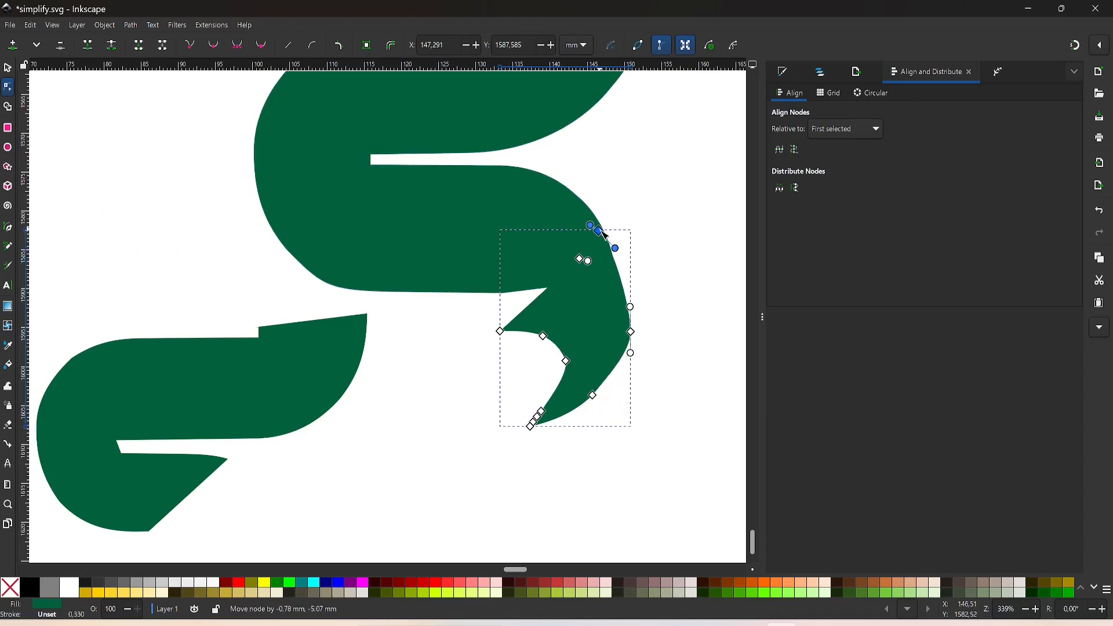
left_click_drag(506, 336, 487, 333)
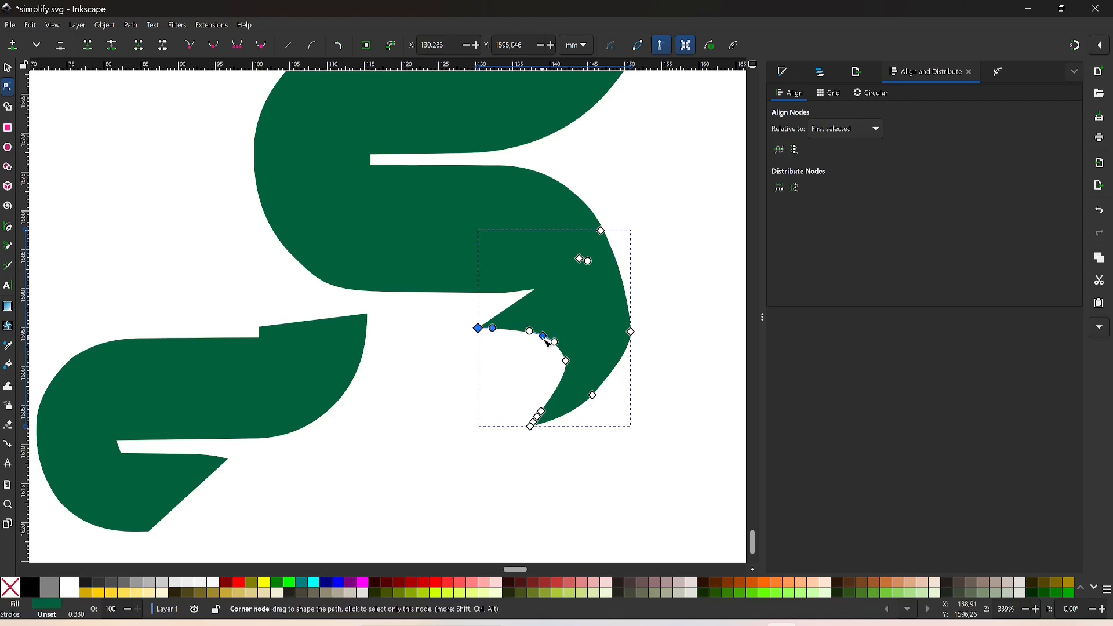
scroll(648, 264, "down", 3)
key("s")
left_click(640, 387)
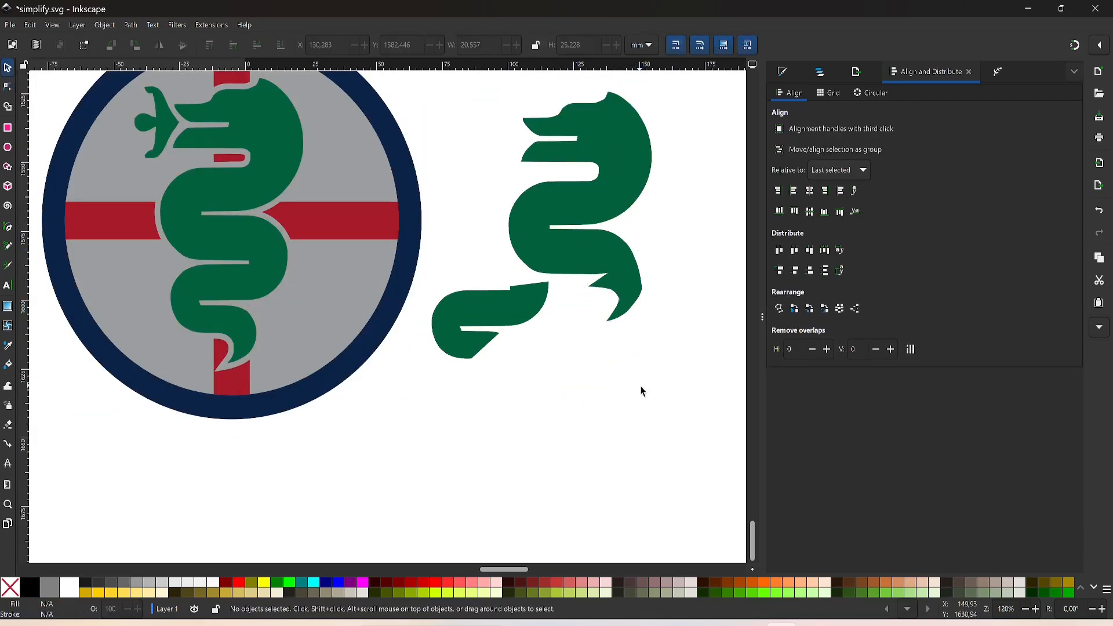
Delete surplus nodes from the tail tip and its inner edge and reshape the inner curve into a smooth arc
scroll(619, 299, "up", 3)
key("n")
left_click(624, 223)
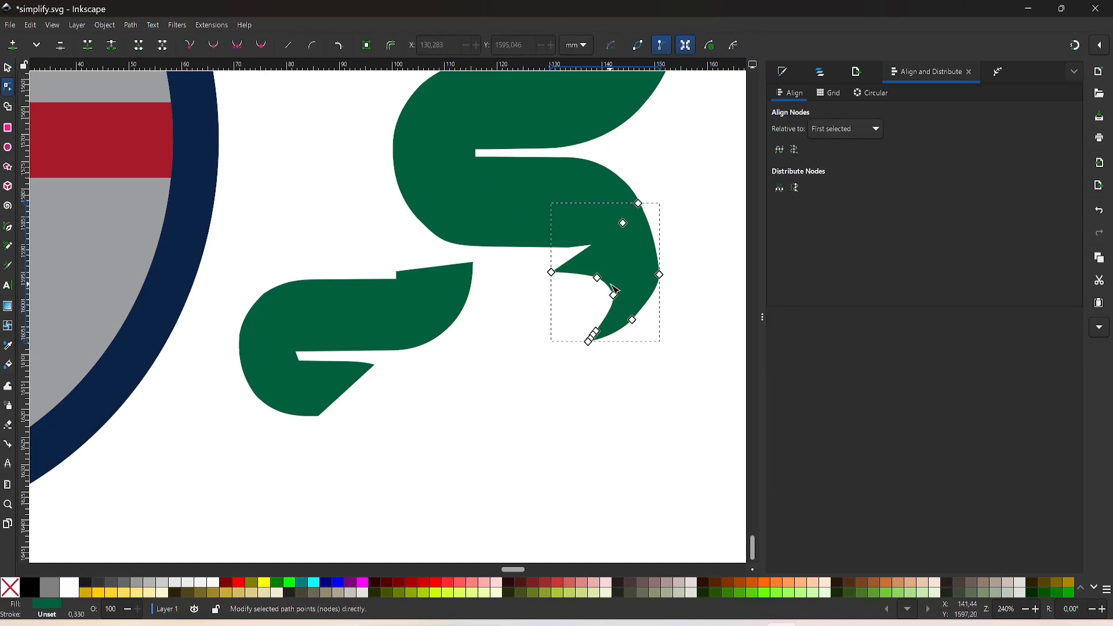
left_click_drag(635, 313, 635, 314)
key("Delete")
left_click_drag(584, 362, 583, 363)
key("Delete")
left_click_drag(605, 294, 594, 307)
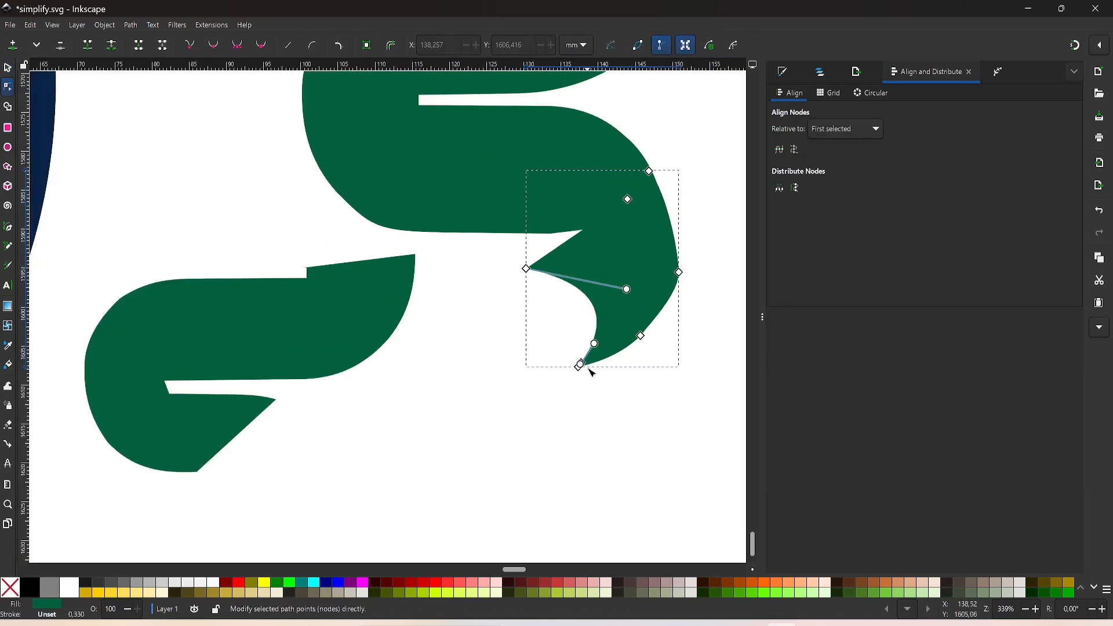
scroll(592, 372, "up", 3)
scroll(588, 339, "down", 3)
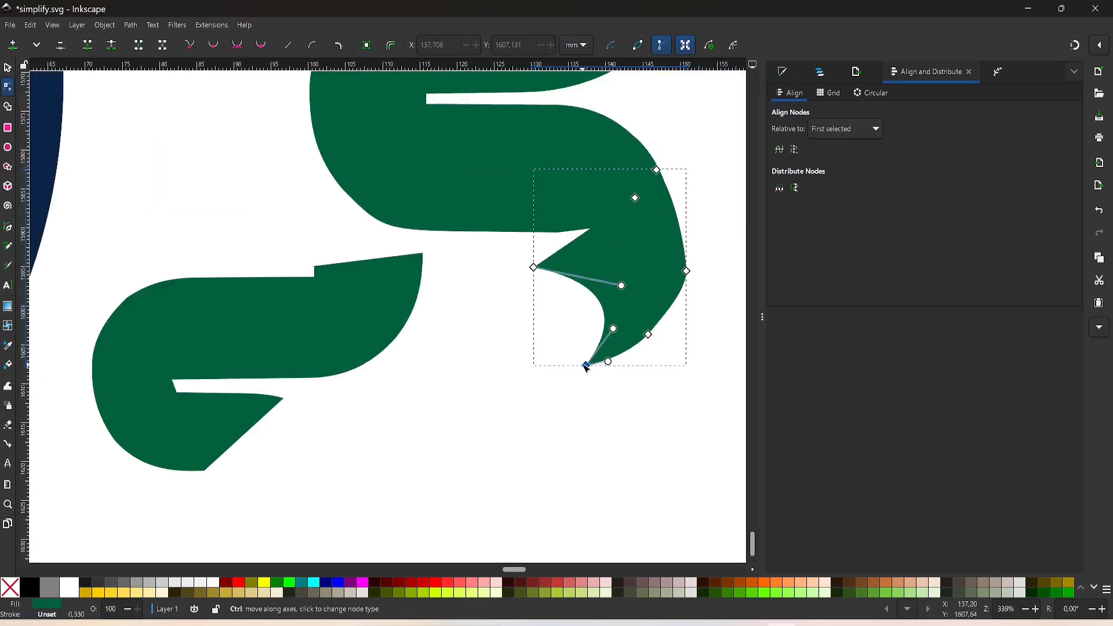
Move the tail tip's lower end node and inner notch point slightly, and delete the surplus node on its outer curve
left_click_drag(588, 366, 563, 352)
key("Delete")
key("ctrl+z")
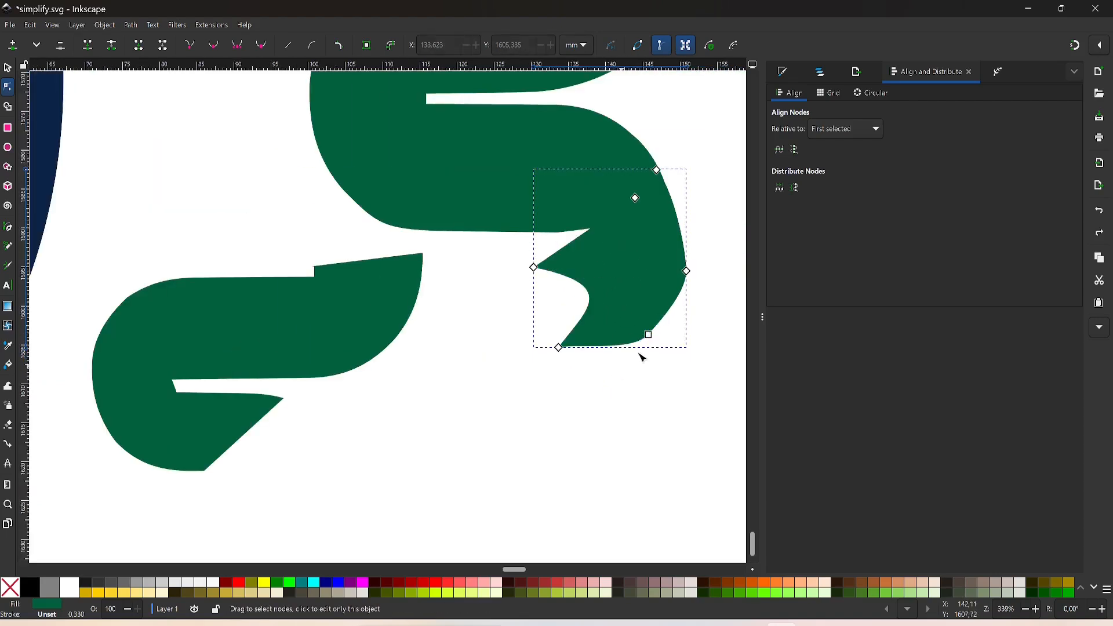
left_click(649, 334)
key("Delete")
scroll(549, 300, "up", 2)
left_click_drag(533, 316, 528, 307)
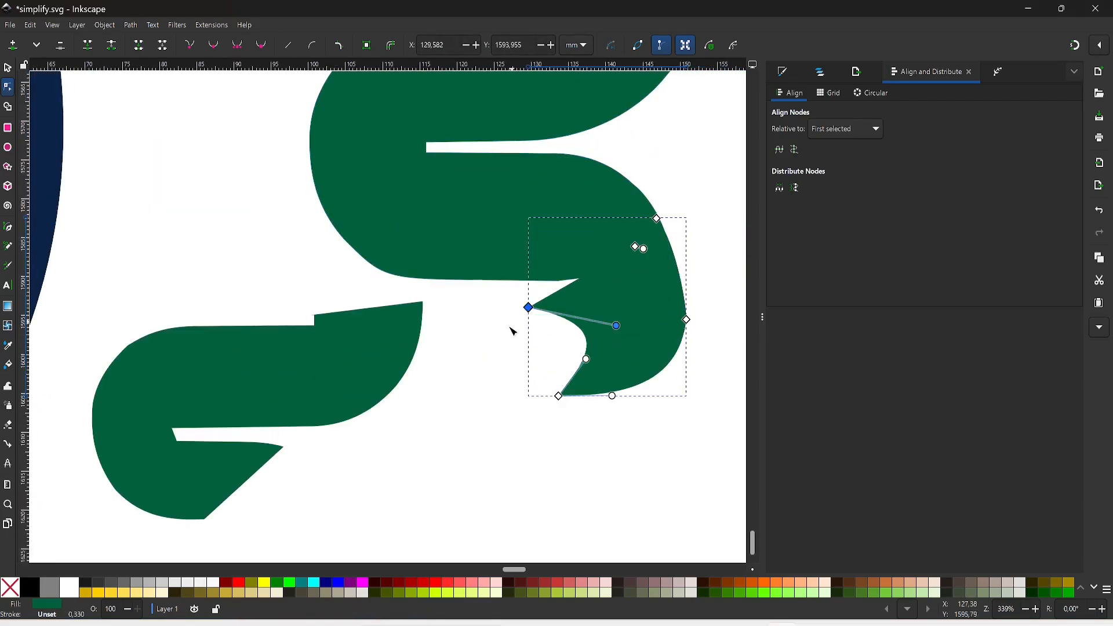
Reposition the nodes of the tail tip's upper inner edge near the body and delete the surplus ones there
left_click_drag(645, 246, 645, 246)
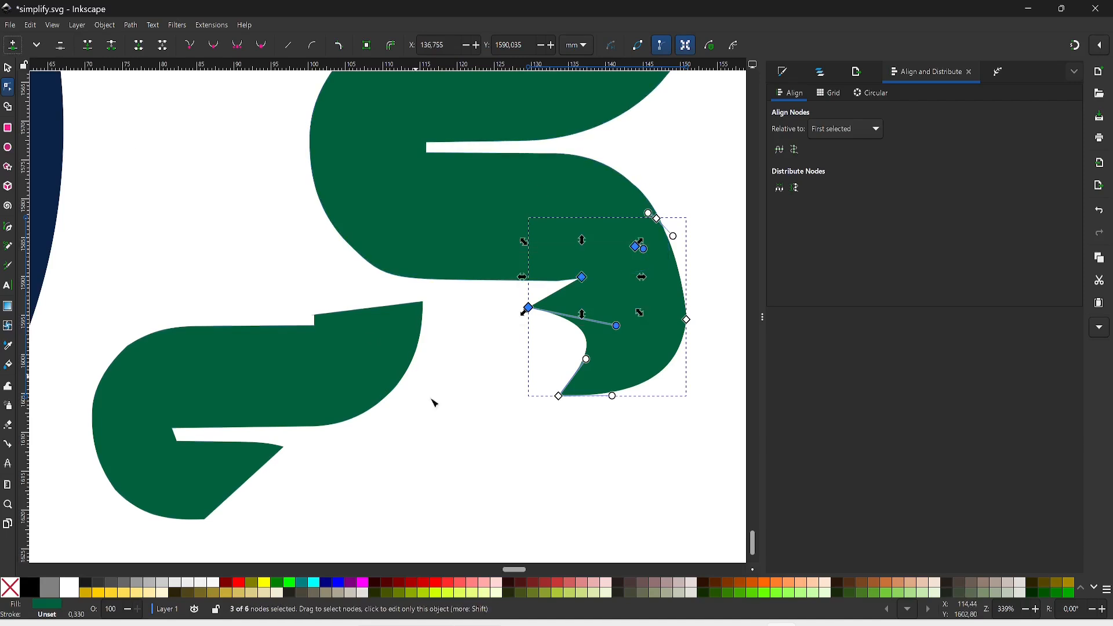
left_click(579, 281)
left_click_drag(601, 299, 601, 302)
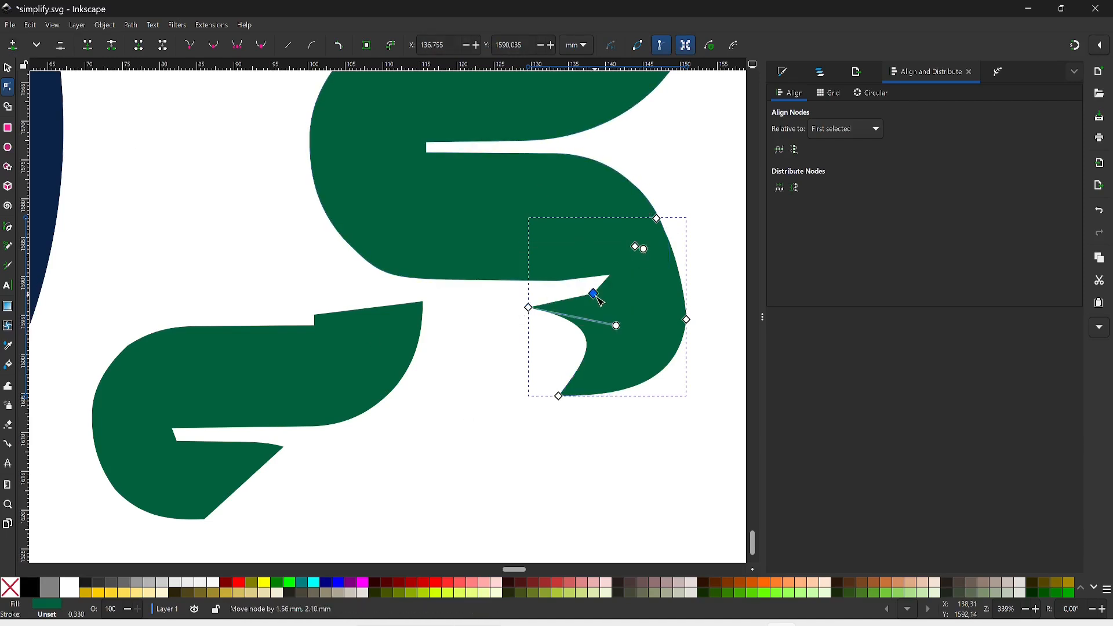
left_click_drag(528, 307, 515, 303)
left_click(598, 297, "ctrl")
left_click_drag(598, 297, 594, 293)
left_click(527, 266)
left_click_drag(464, 261, 577, 307)
key("Delete")
key("s")
scroll(610, 360, "down", 4)
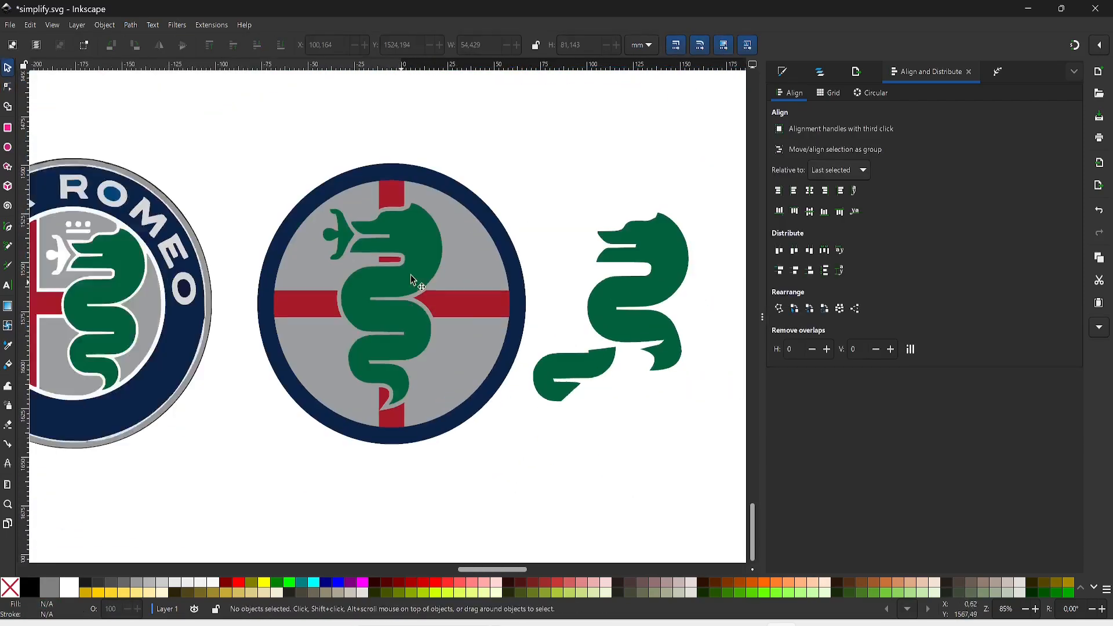
Replace the badge's old snake with a vertical rectangle about 13.7 by 112 mm over the cross and a copy rotated 90 degrees
key("Delete")
key("r")
left_click_drag(379, 197, 404, 414)
key("s")
key("ctrl+d")
key("ctrl+]")
Fill the shortened snake with navy blue so it contrasts with the green bars
left_click(508, 455)
key("Up")
key("Up")
left_click(624, 290)
left_click(326, 582)
Centre the navy snake horizontally on the vertical bar and stretch it to about 93 mm tall
left_click(409, 313, "shift")
key("ctrl+shift+a")
left_click(811, 191)
key("Escape")
key("ctrl+s")
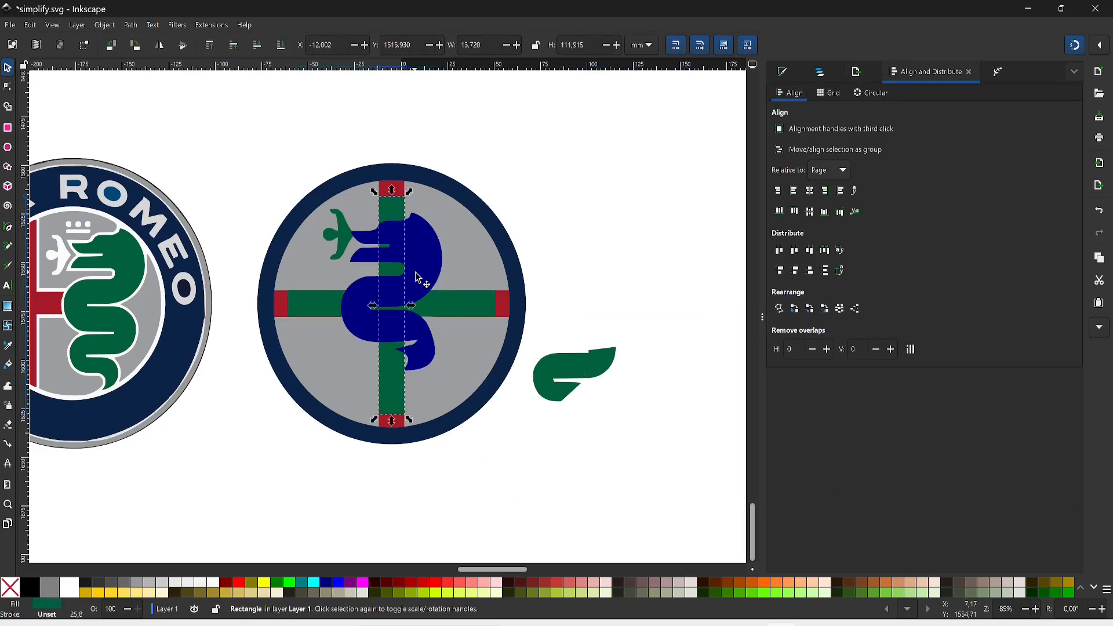
left_click_drag(391, 384, 397, 399)
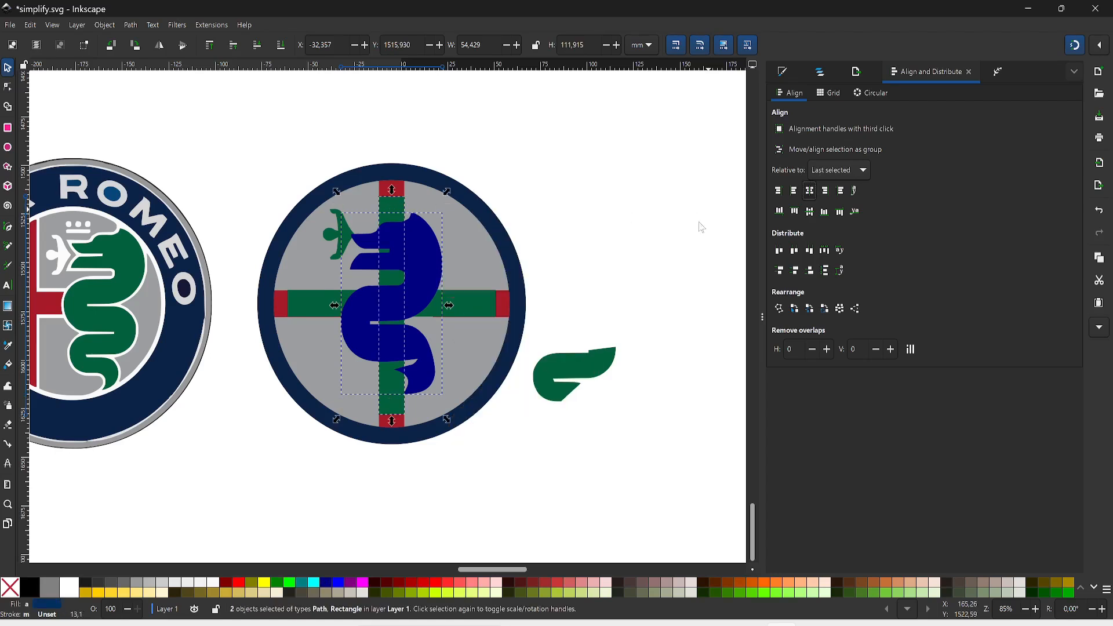
left_click(598, 249)
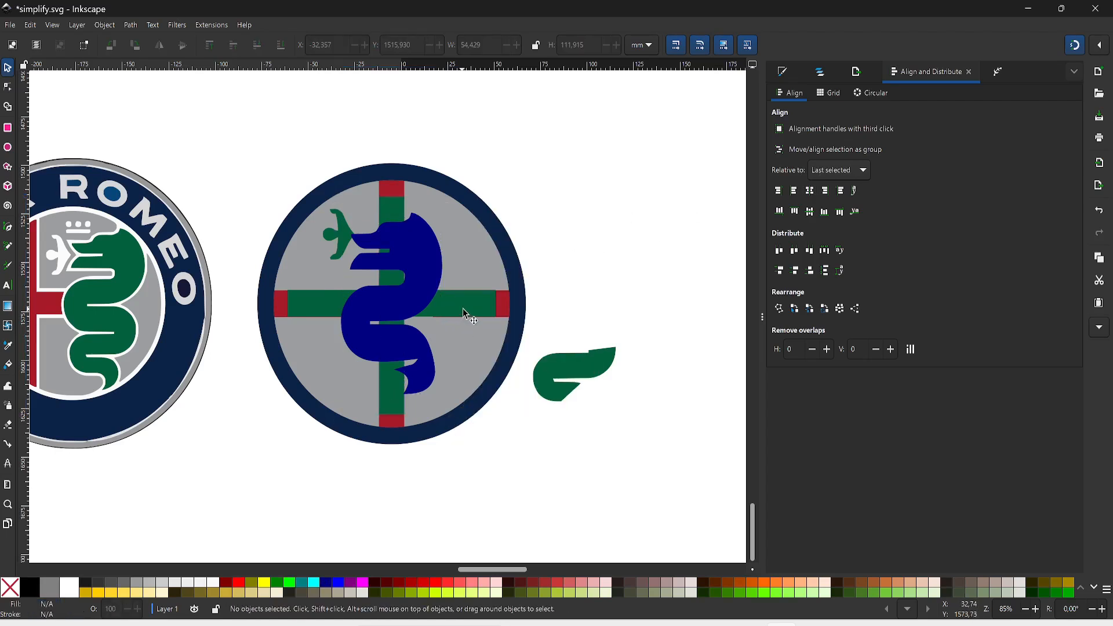
Outset a copy of the navy snake twice, to about 58.7 by 98.5 mm, as the cutter for the cross
left_click(422, 262)
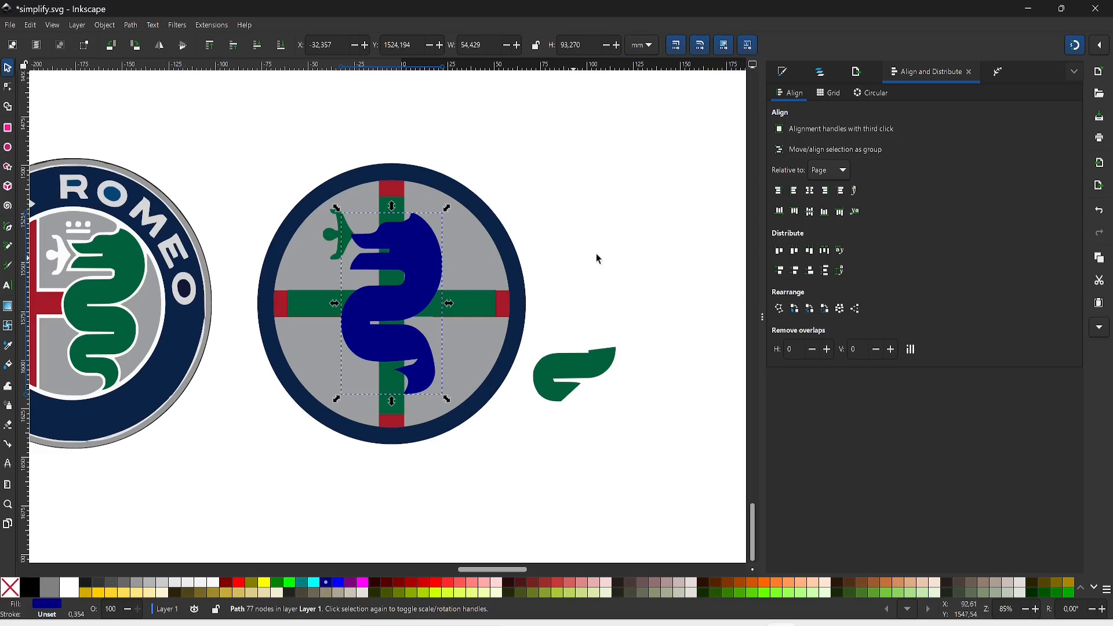
key("ctrl+l")
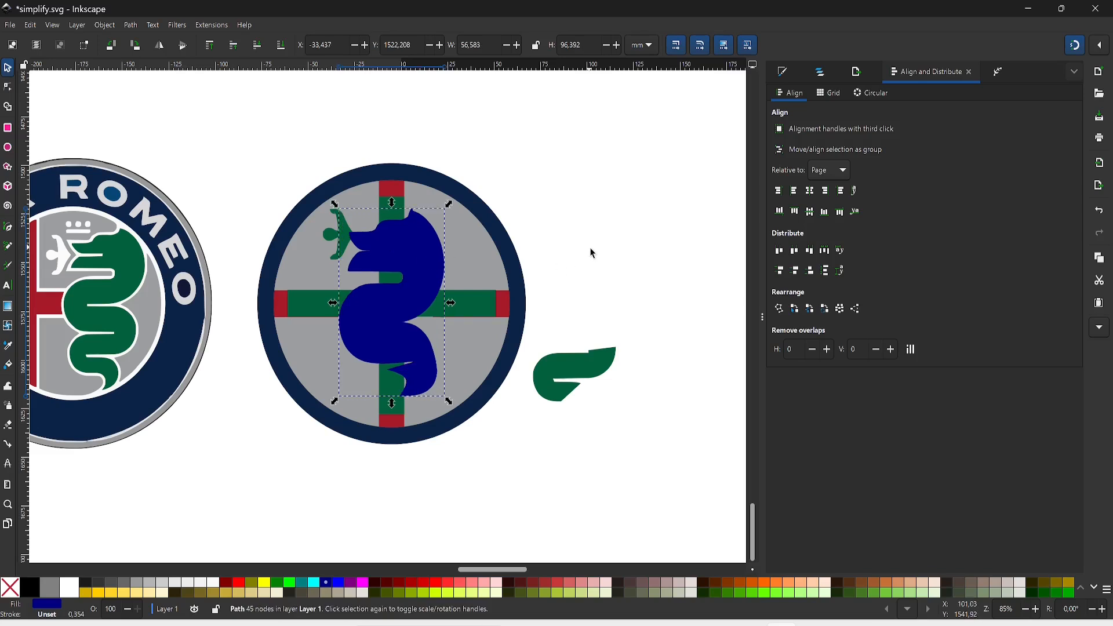
key("ctrl+l")
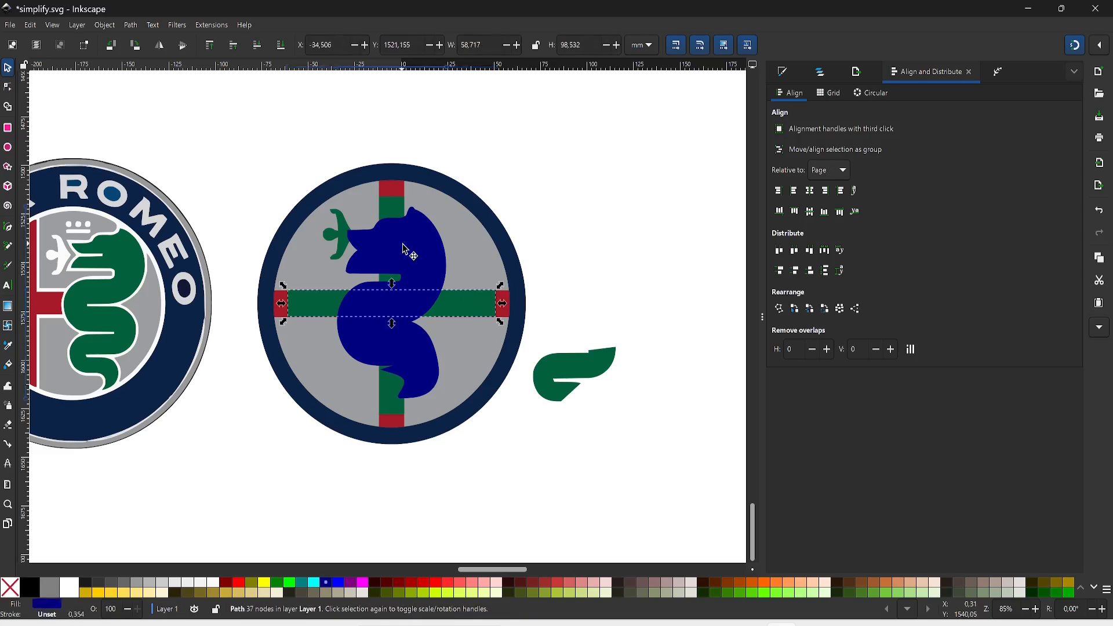
Subtract the outset snake from the horizontal and vertical green bars and remove the original red cross underneath
left_click(484, 310, "shift")
left_click(126, 29)
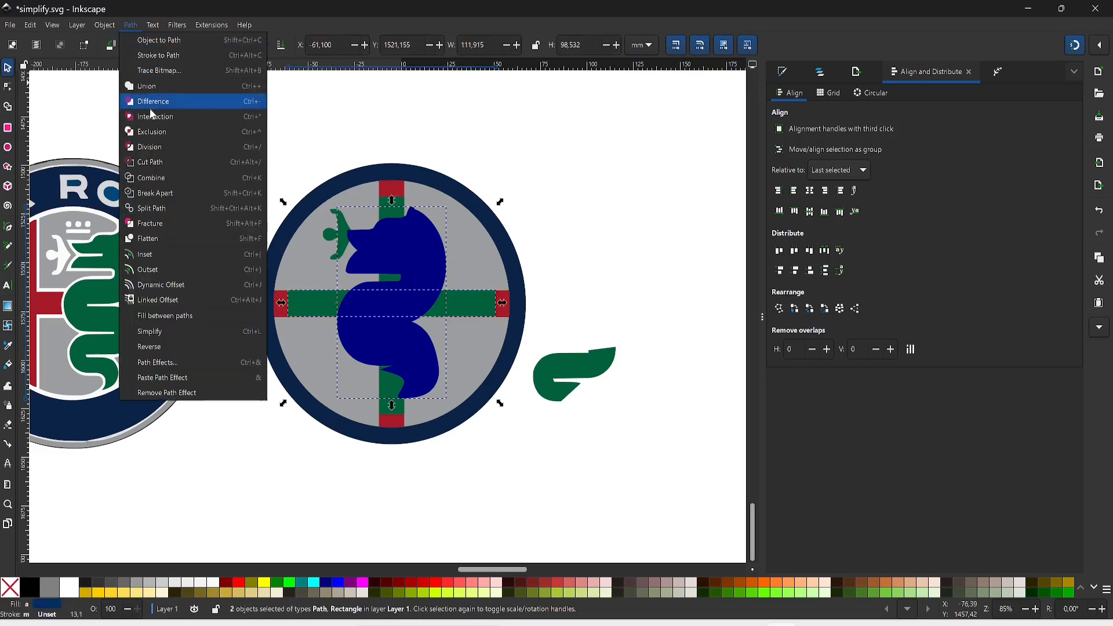
left_click(157, 100)
left_click(419, 265)
left_click(392, 207, "shift")
left_click(131, 25)
left_click(167, 113)
key("Escape")
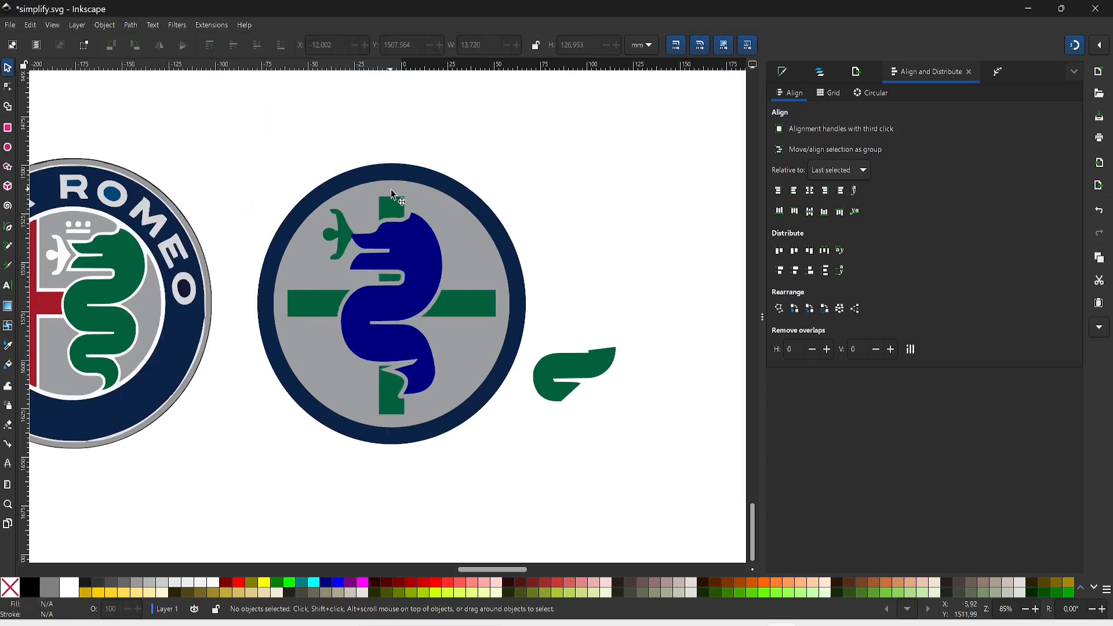
Fill both cut cross bars with the red sampled from the original emblem's cross
left_click(460, 311)
left_click(383, 228, "shift")
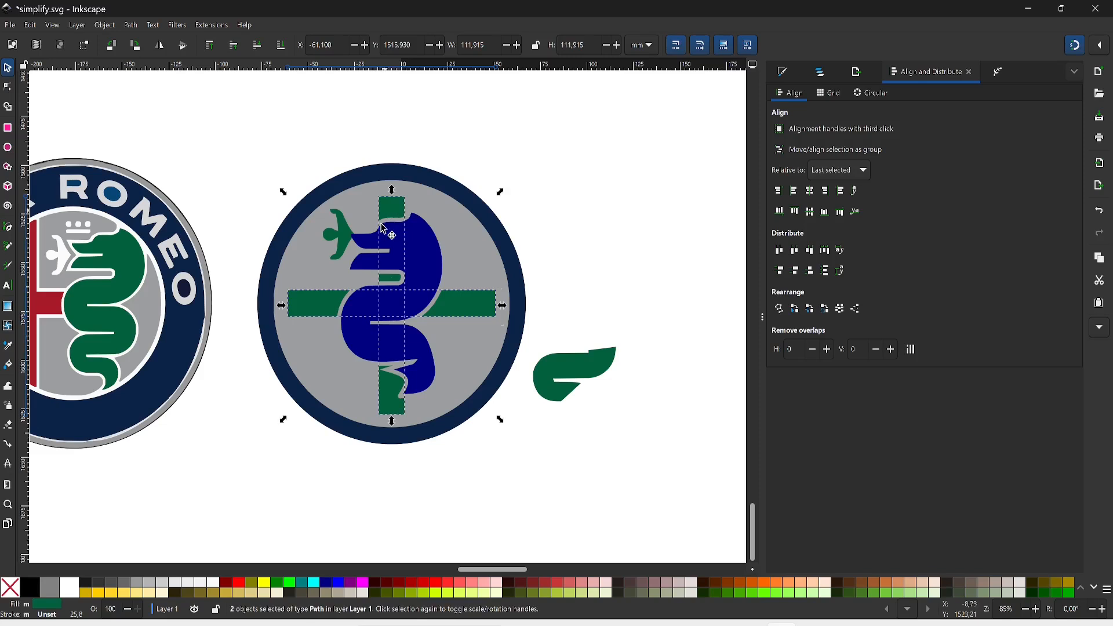
scroll(407, 293, "left", 5)
key("d")
left_click(167, 295)
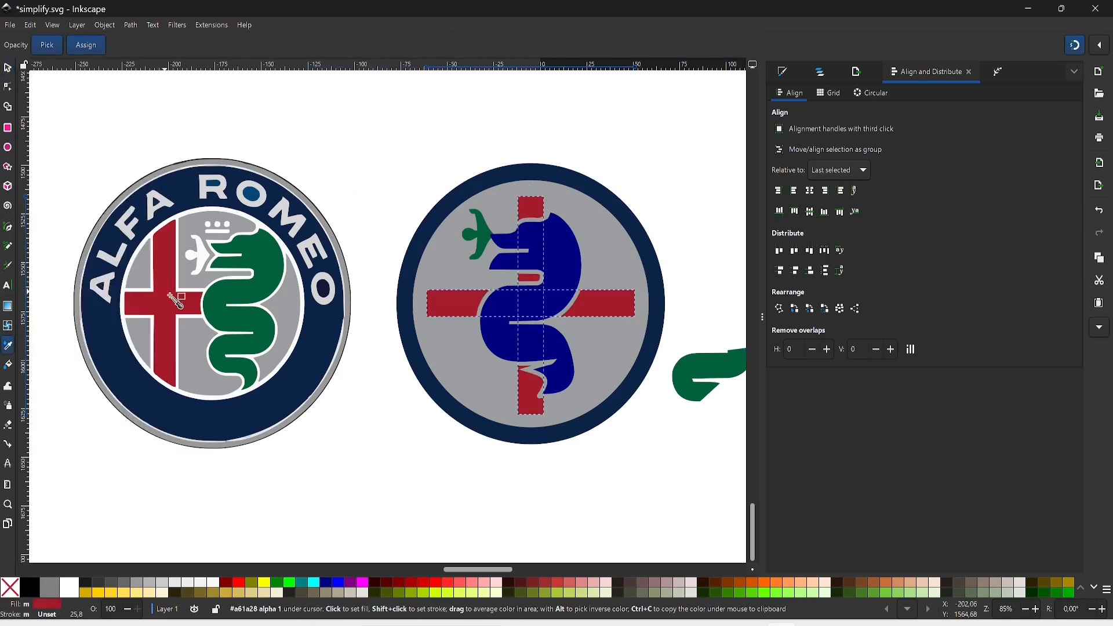
key("s")
left_click(363, 453)
Delete the small human figure in front of the snake's mouth from the simplified badge
scroll(516, 290, "down", 2)
scroll(530, 242, "up", 2)
left_click_drag(424, 145, 421, 175)
key("Delete")
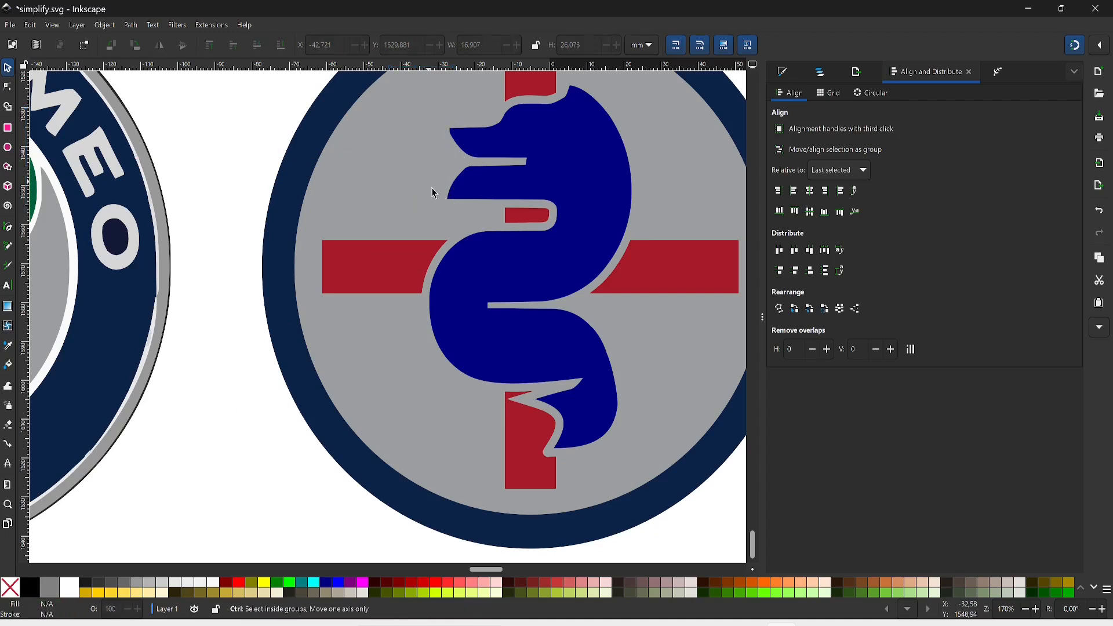
scroll(431, 187, "down", 3)
scroll(392, 450, "up", 2)
Shrink the inner grey circle concentrically to about 110 mm in diameter
left_click(520, 220)
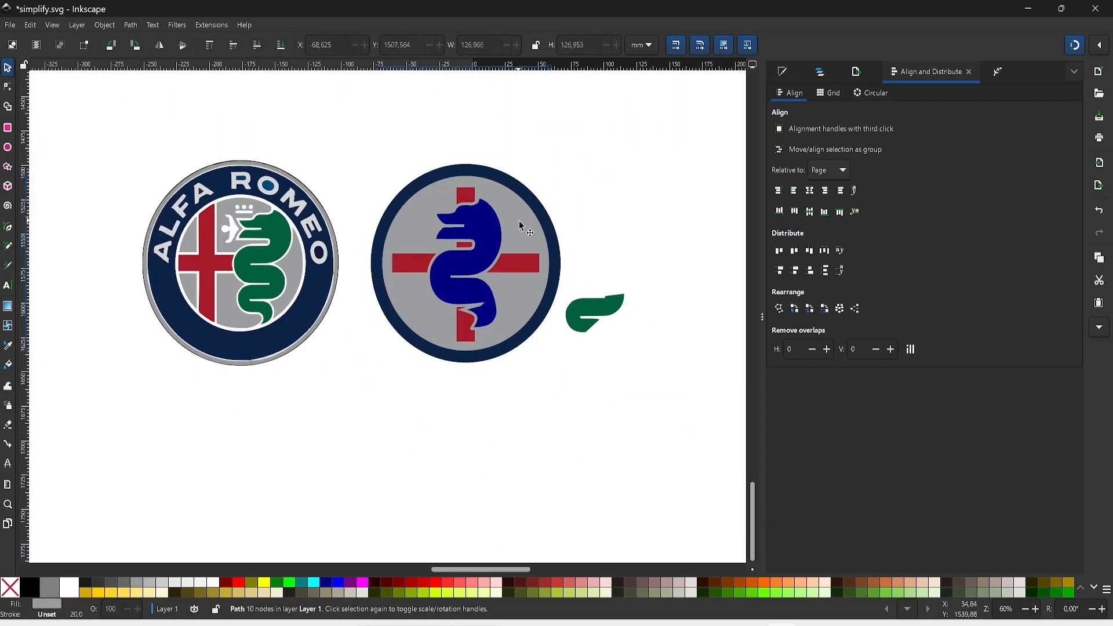
left_click_drag(556, 171, 543, 183)
left_click(575, 256)
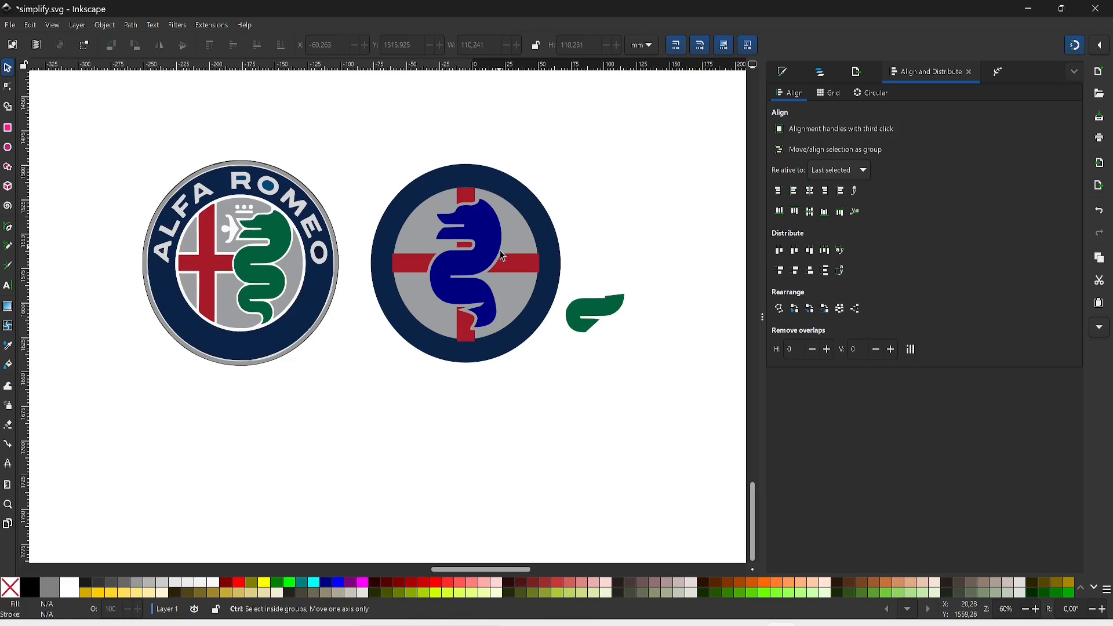
Intersect the red cross bars with raised copies of the grey circle so their ends follow its edge
scroll(500, 250, "up", 1)
left_click(525, 325)
key("Home")
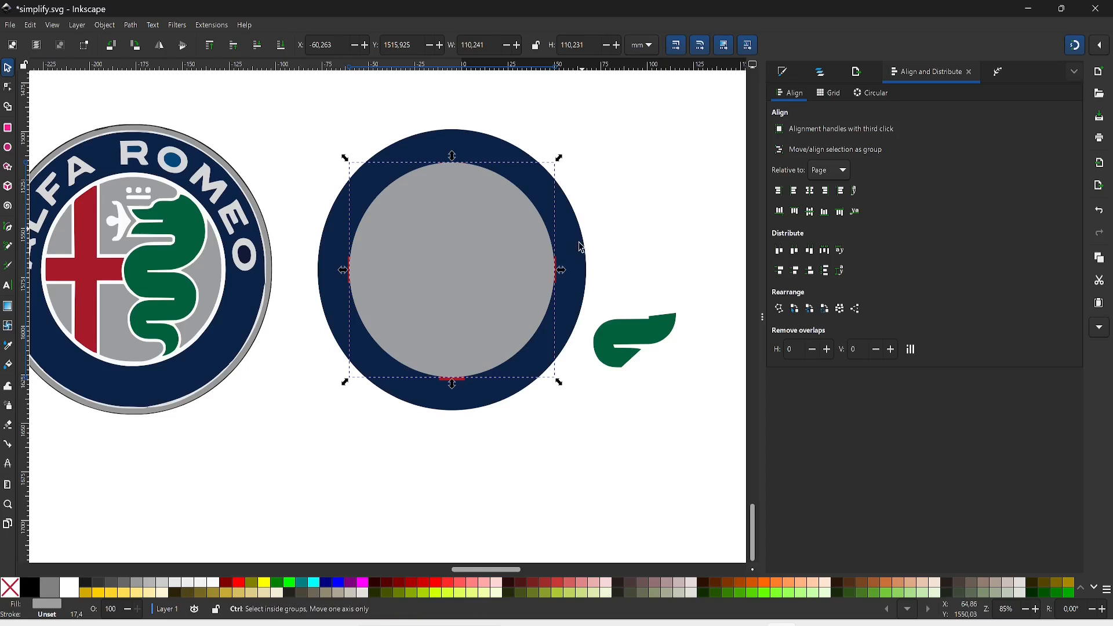
scroll(579, 238, "up", 2)
key("Escape")
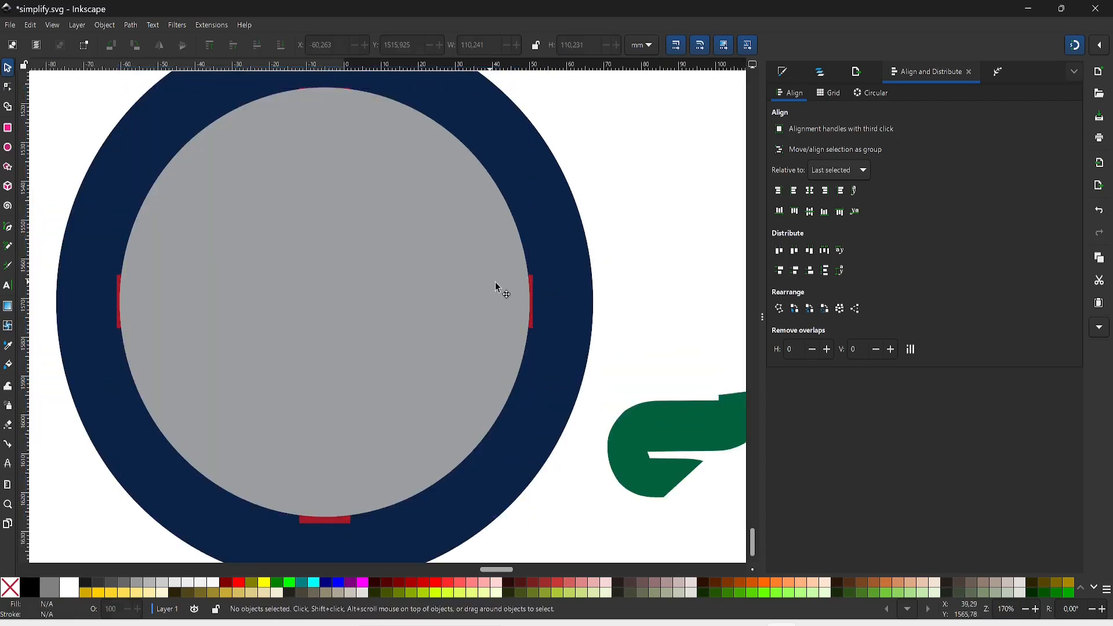
left_click(496, 288)
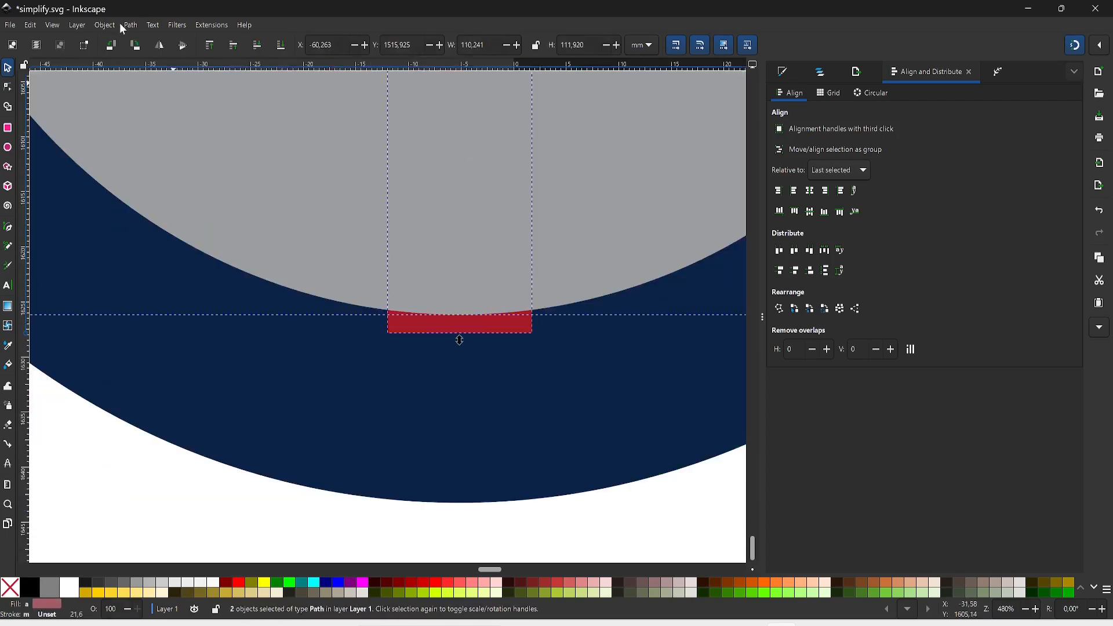
left_click(128, 25)
left_click(161, 117)
scroll(330, 333, "down", 5)
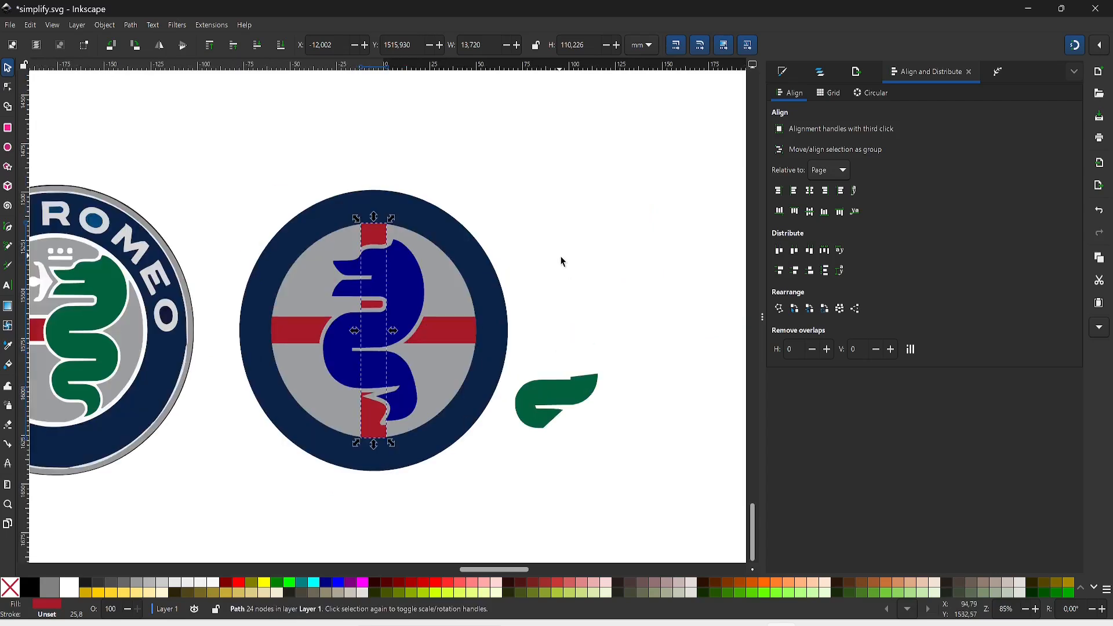
Shrink the outer navy circle about its centre to about 116 mm, leaving a thin ring around the grey circle
left_click(492, 275)
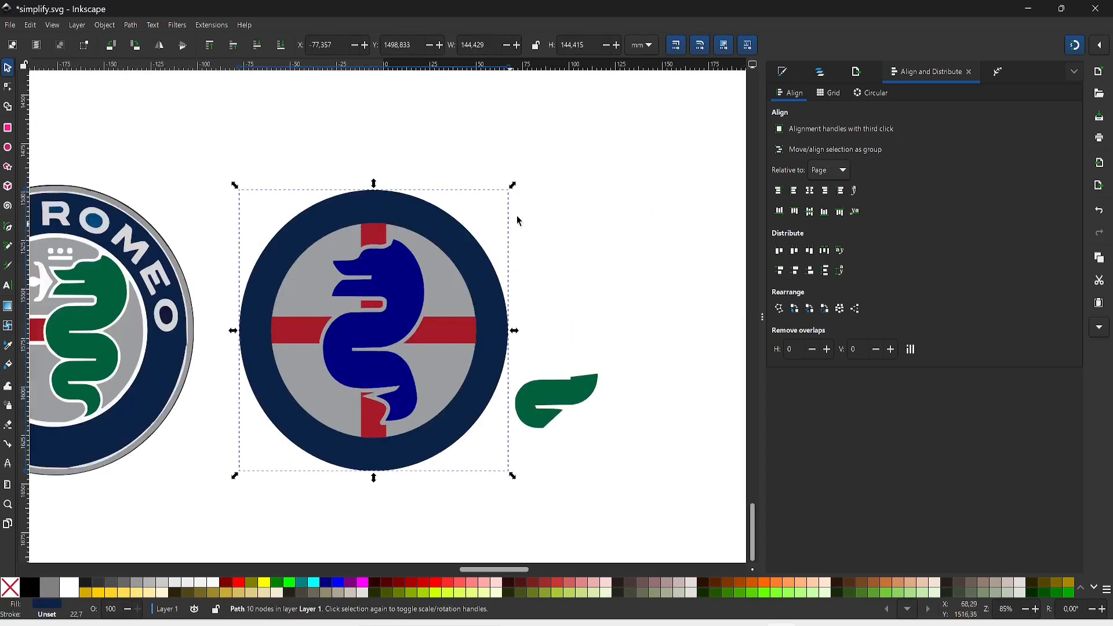
left_click_drag(513, 185, 495, 218)
left_click(559, 229)
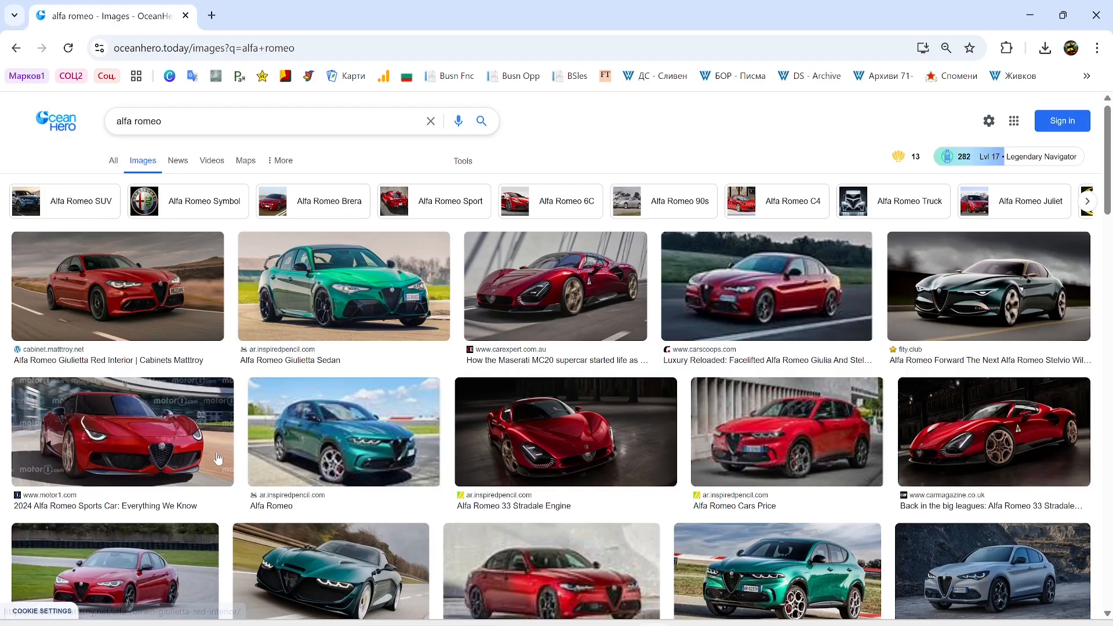
Switch to the browser and look through the Alfa Romeo image results for a car photo with a front emblem
left_click(218, 459)
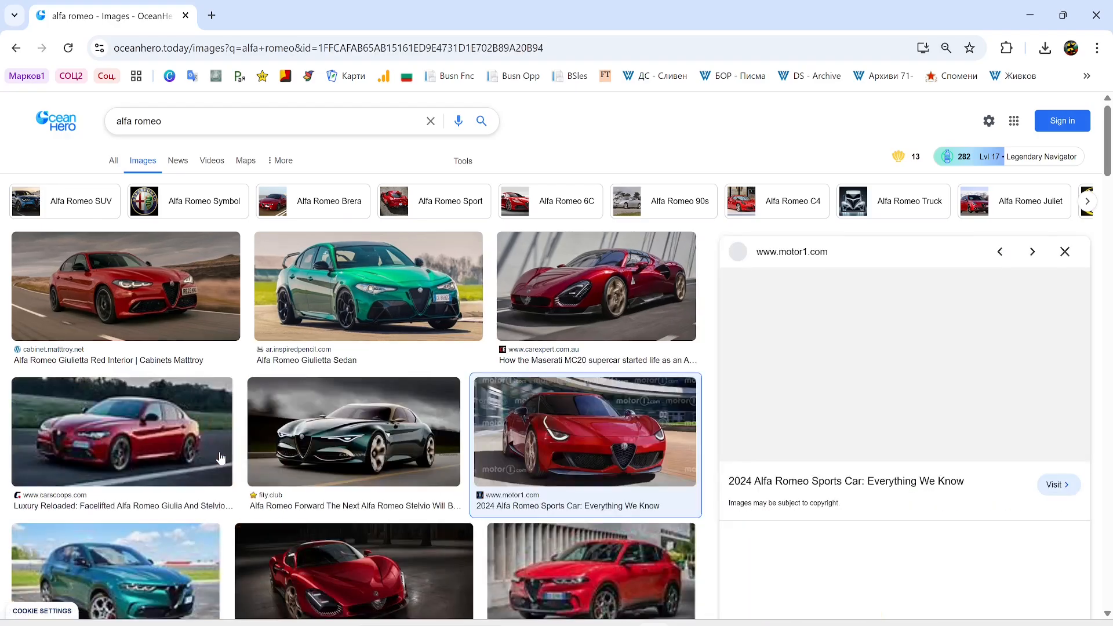
scroll(539, 464, "down", 2)
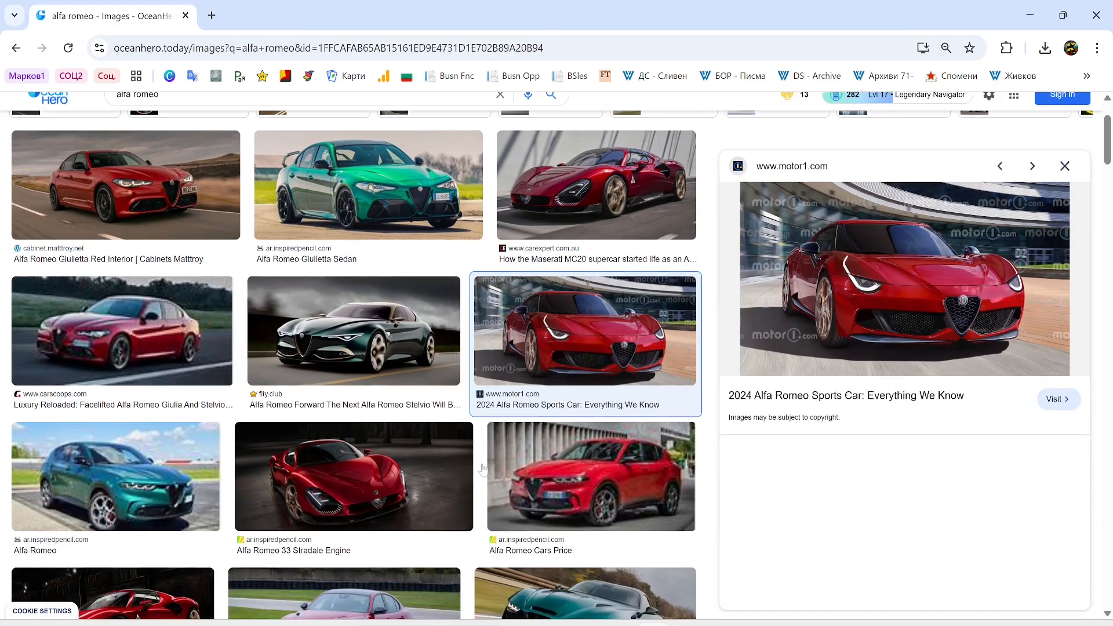
scroll(377, 470, "down", 2)
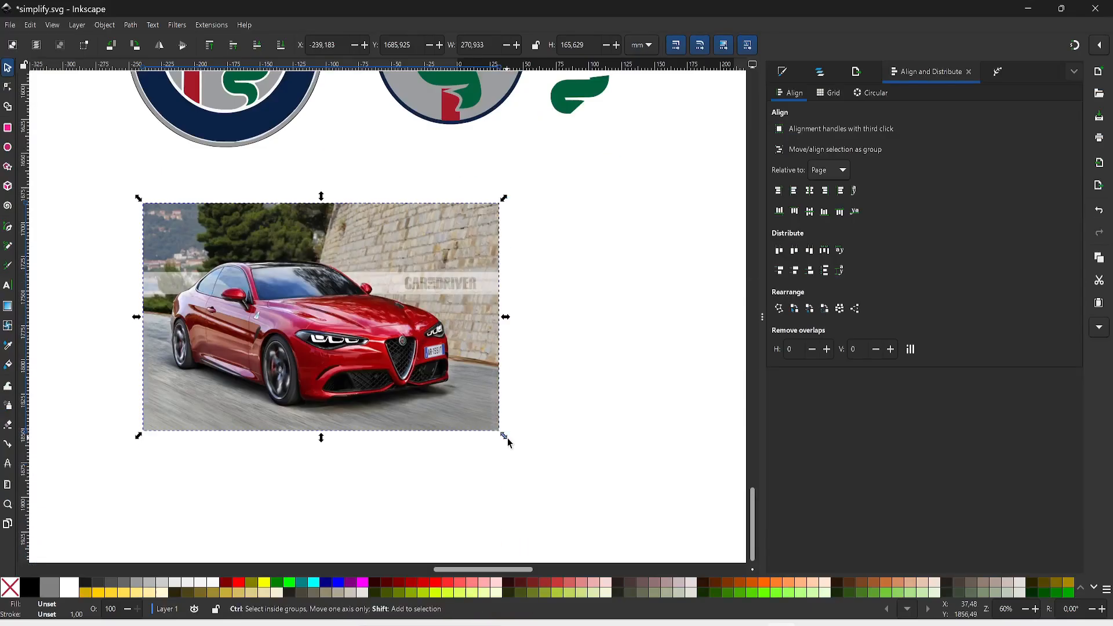
Enlarge the red car photo below the emblems to about 428 by 262 mm
left_click_drag(506, 437, 614, 510)
left_click(642, 360)
scroll(640, 360, "left", 2)
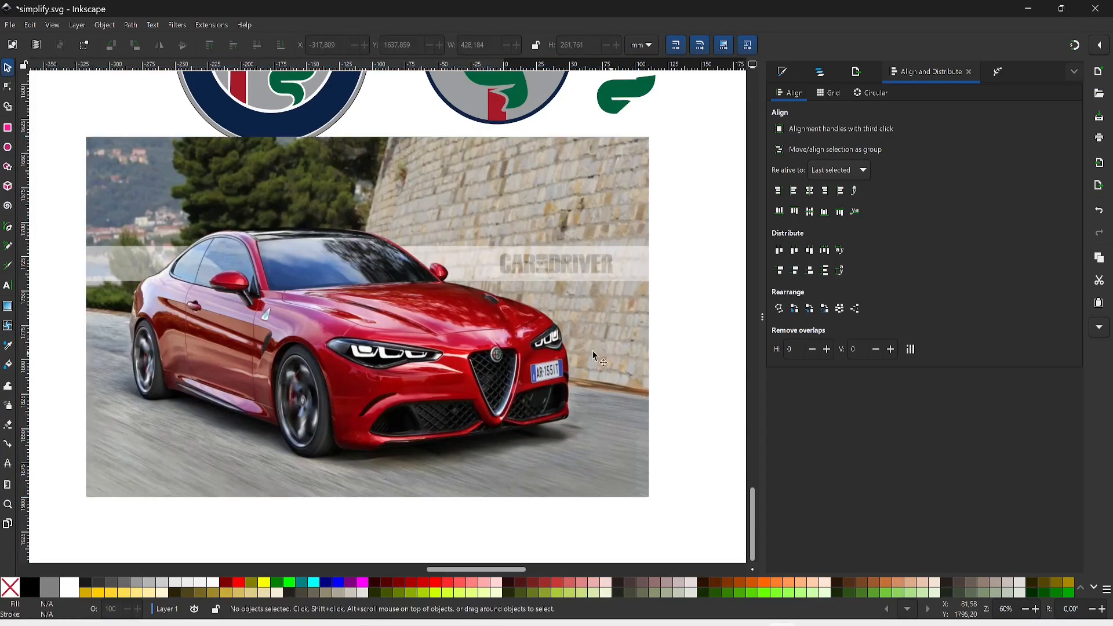
Group all five parts of the simplified badge and move the group onto the car's front grille
scroll(592, 350, "up", 5)
left_click_drag(423, 93, 583, 318)
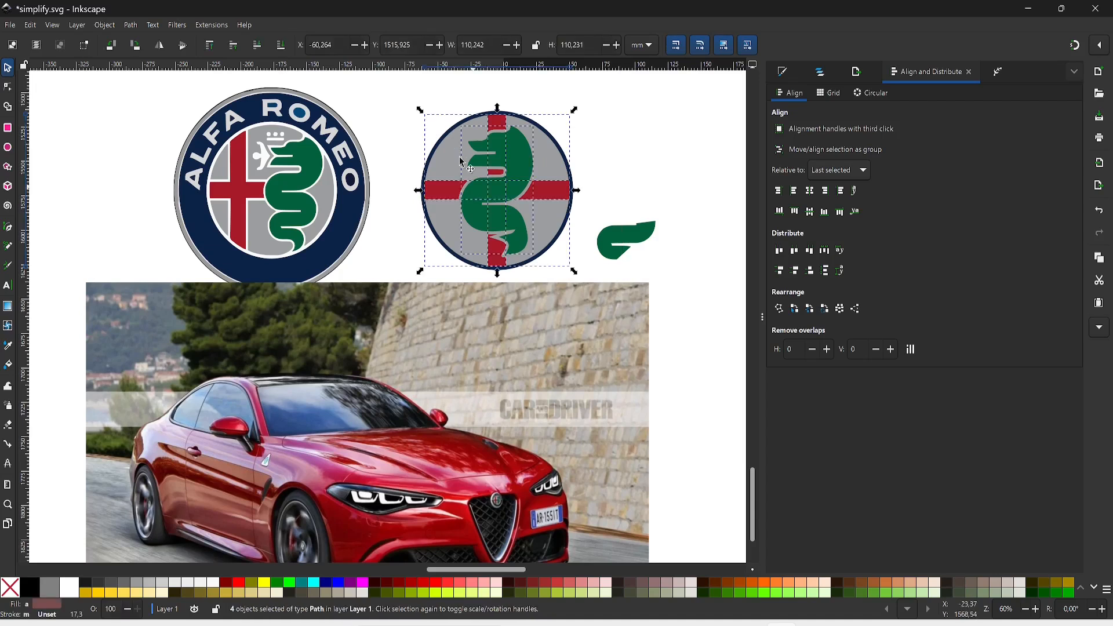
left_click_drag(398, 82, 599, 422)
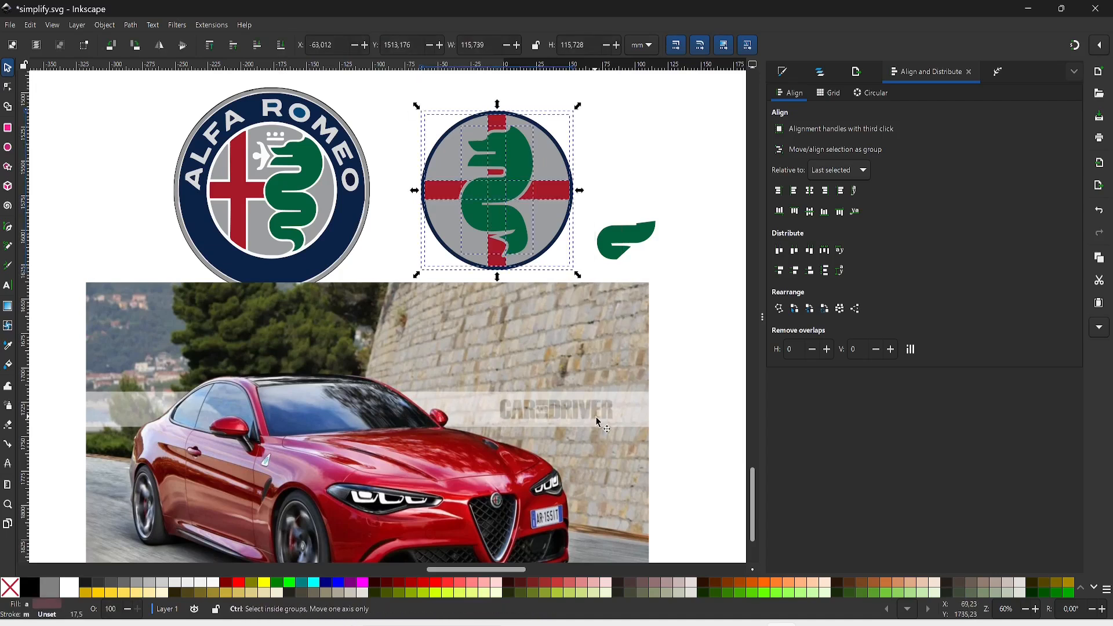
key("ctrl+g")
scroll(536, 235, "down", 2)
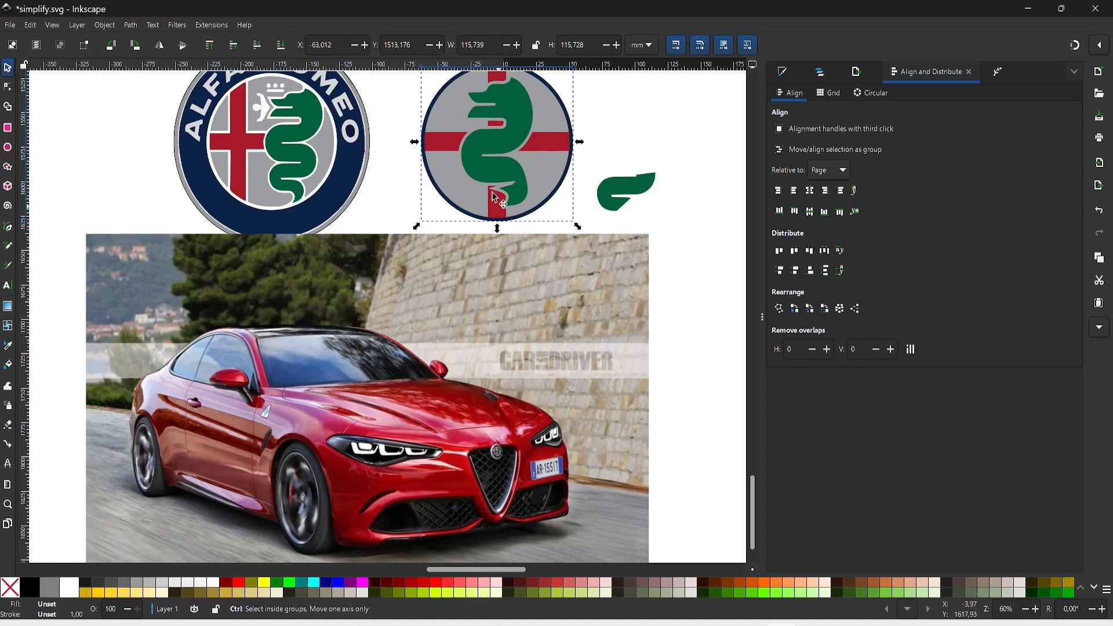
left_click_drag(506, 148, 512, 467)
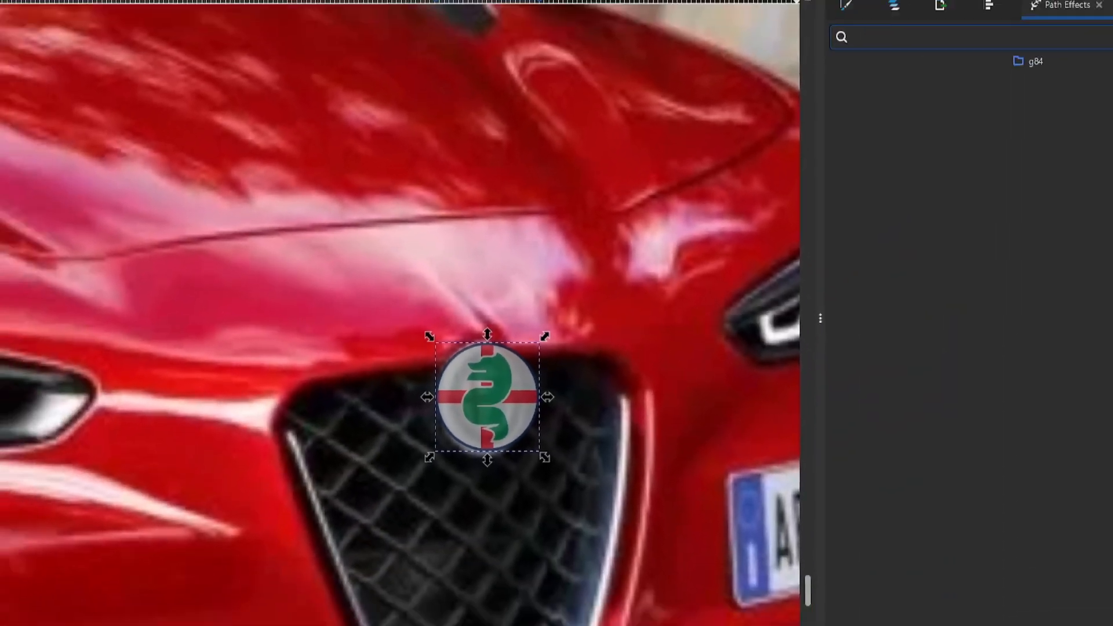
Apply the Perspective/Envelope path effect to the badge group on the grille and open its corner handles for editing
left_click(930, 91)
type("per")
left_click(843, 169)
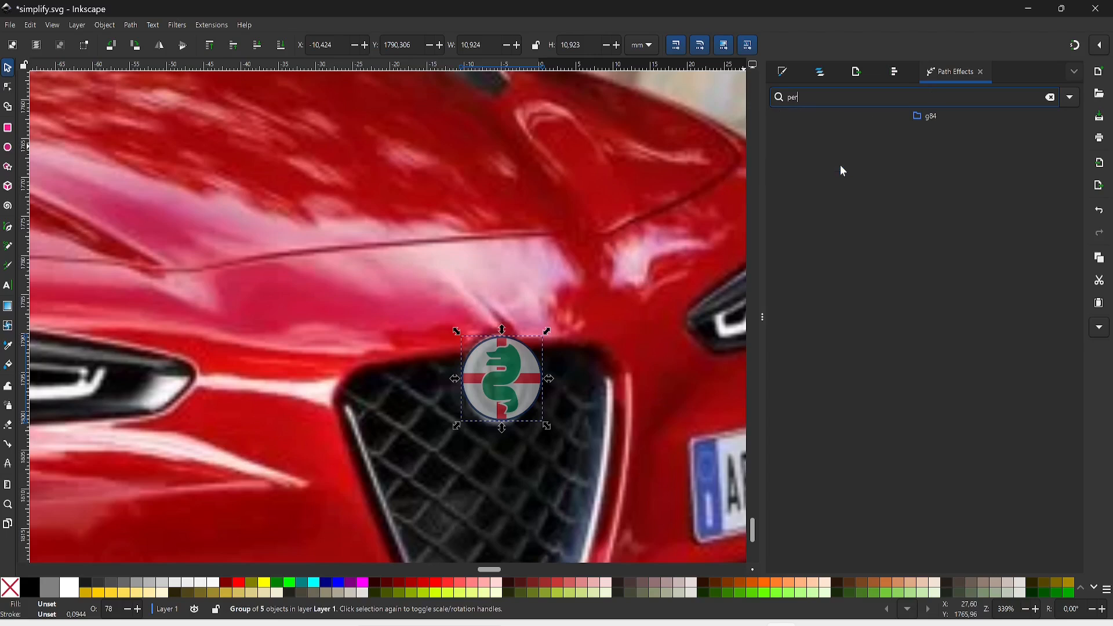
left_click(613, 339)
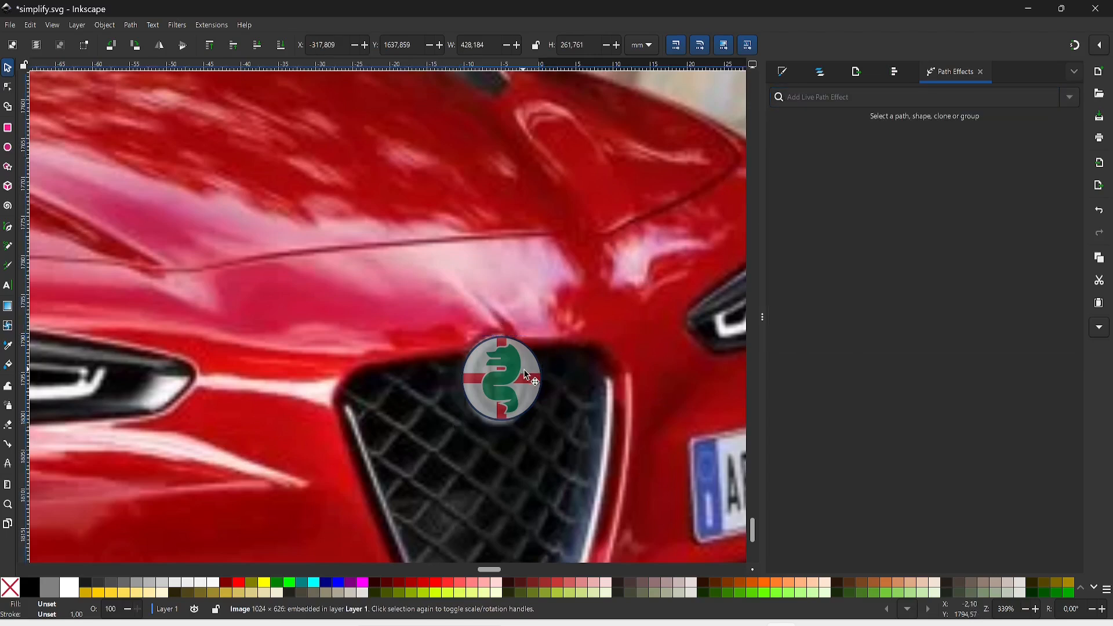
double_click(530, 378)
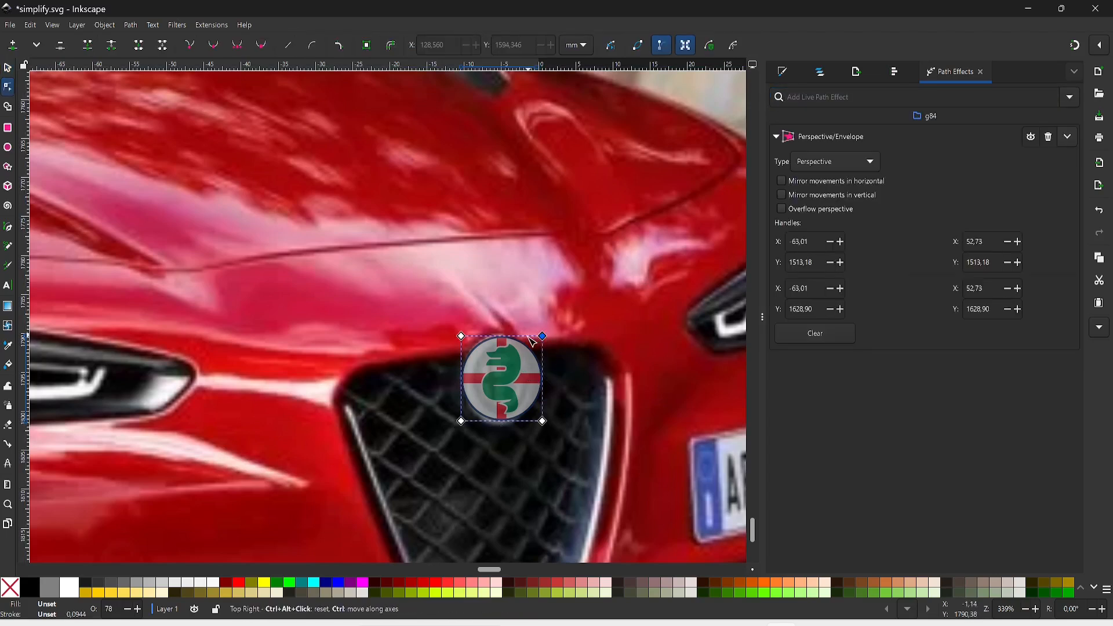
Reshape the badge's perspective envelope by moving all four corners so the emblem narrows and slants to match the grille's angle
left_click_drag(530, 339, 526, 338)
left_click_drag(461, 422, 468, 437)
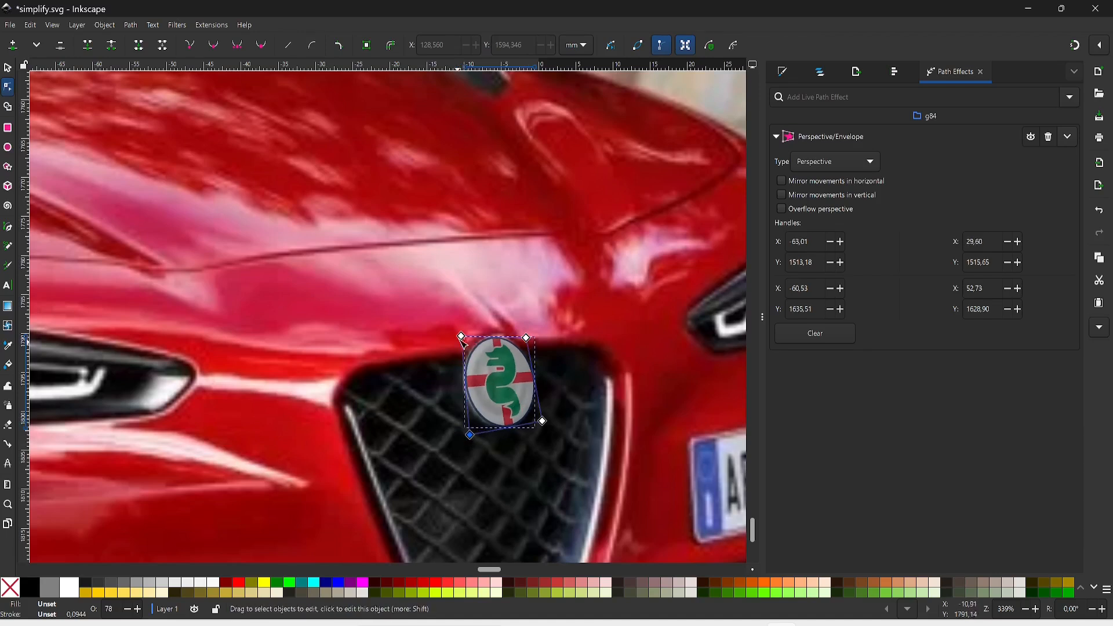
left_click_drag(462, 337, 459, 332)
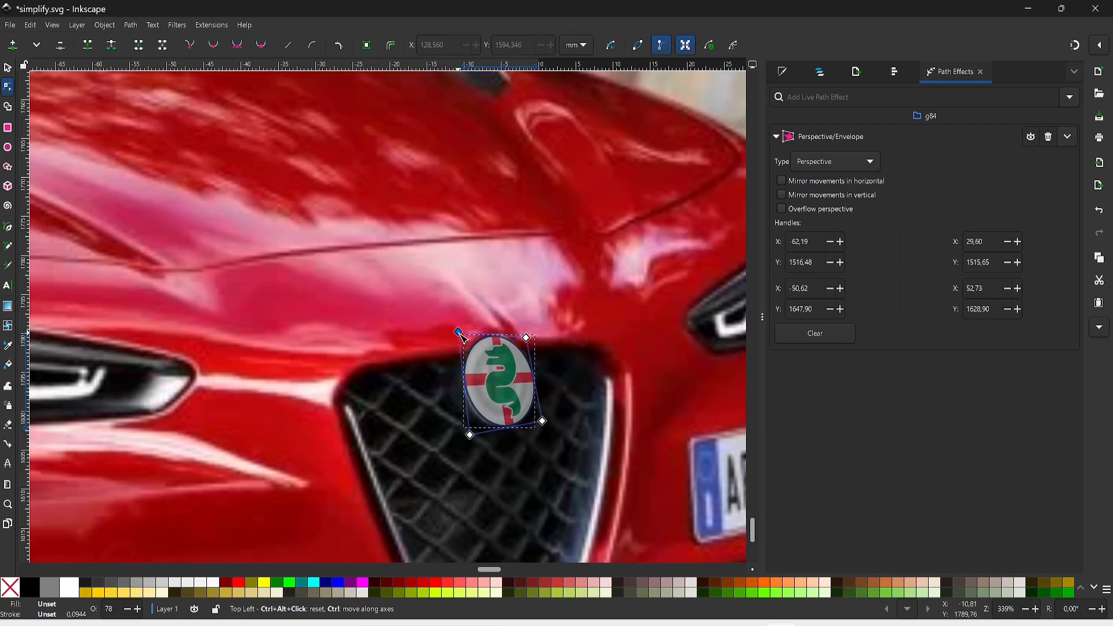
left_click_drag(543, 422, 548, 426)
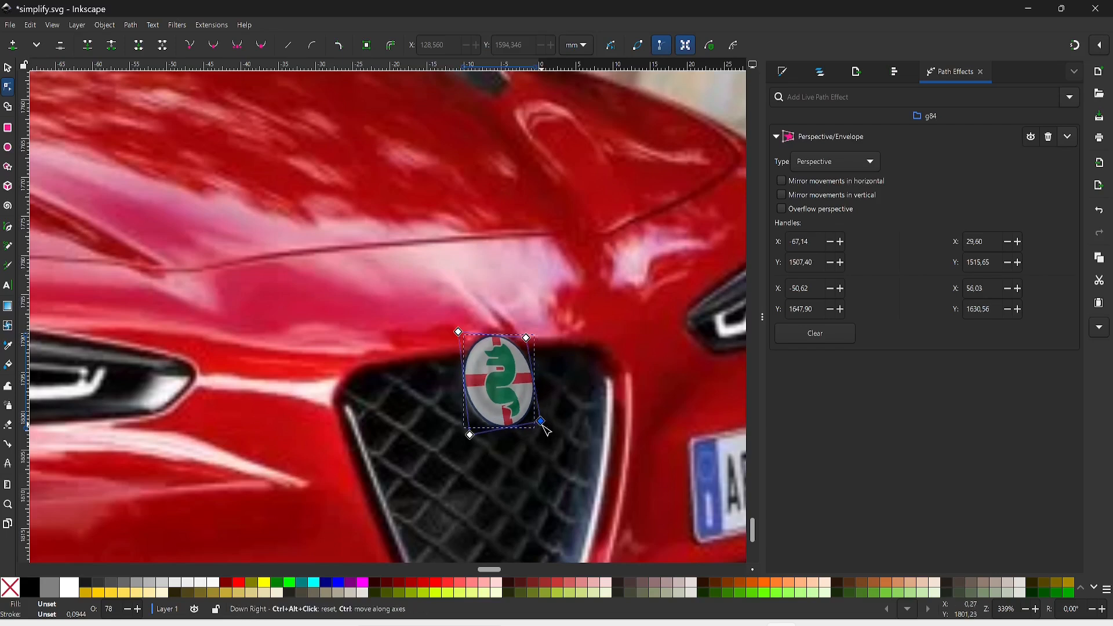
Set the badge group's opacity to 100% and apply the Button bevel filter to it
key("s")
left_click(782, 72)
left_click_drag(884, 559, 1044, 561)
scroll(478, 286, "down", 4)
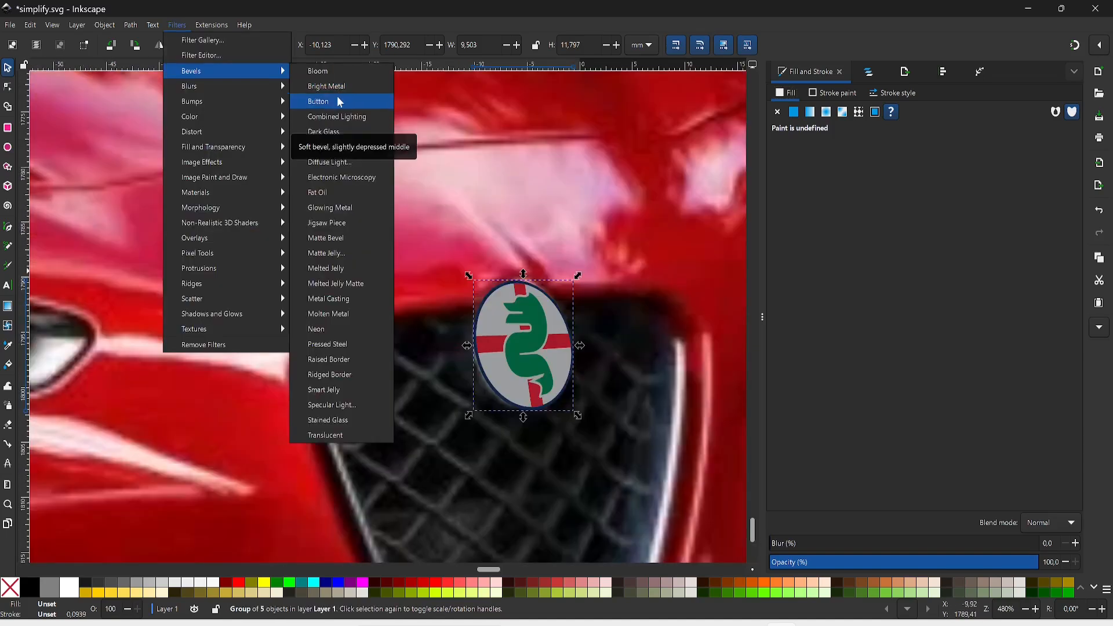
left_click(338, 102)
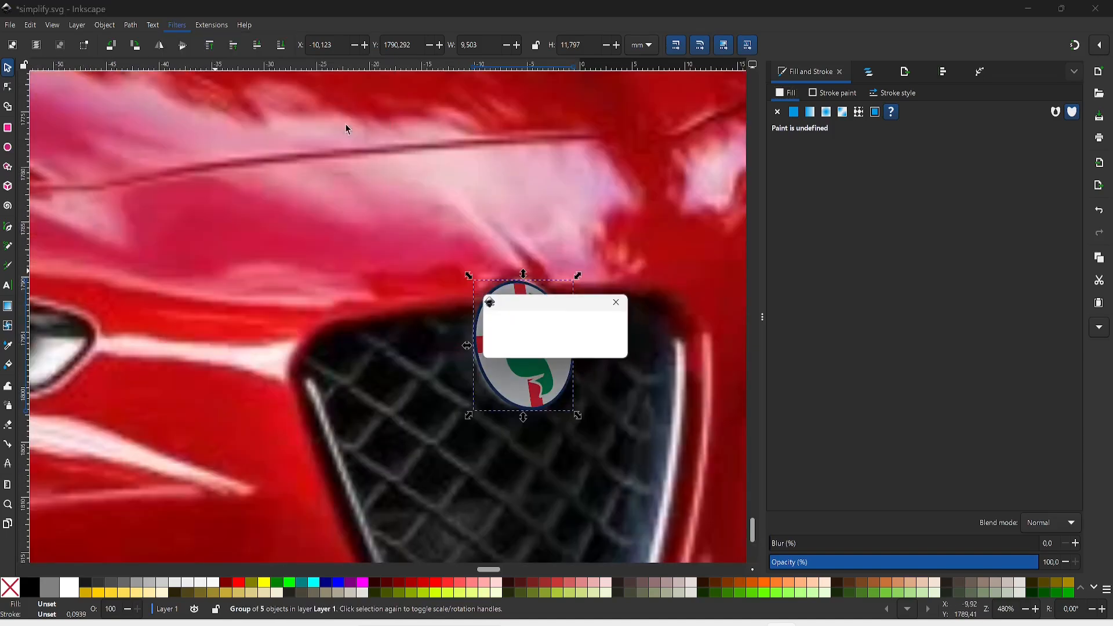
Clear the selection and save the document with the finished car mockup
left_click(354, 225)
scroll(358, 189, "down", 4)
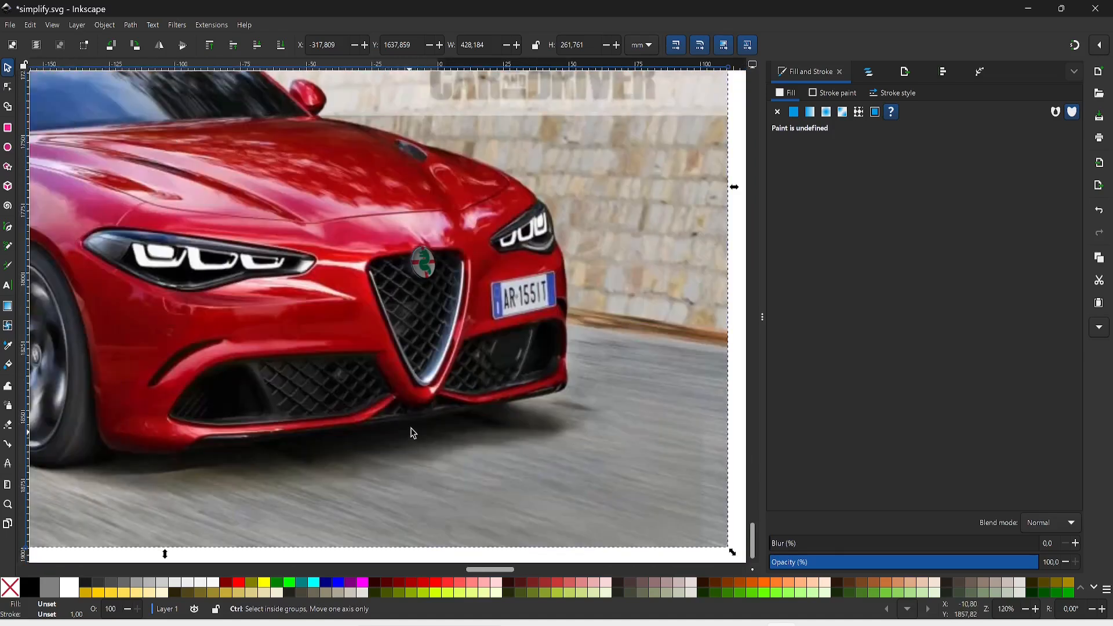
scroll(413, 433, "down", 2)
left_click(424, 512)
scroll(424, 512, "left", 1)
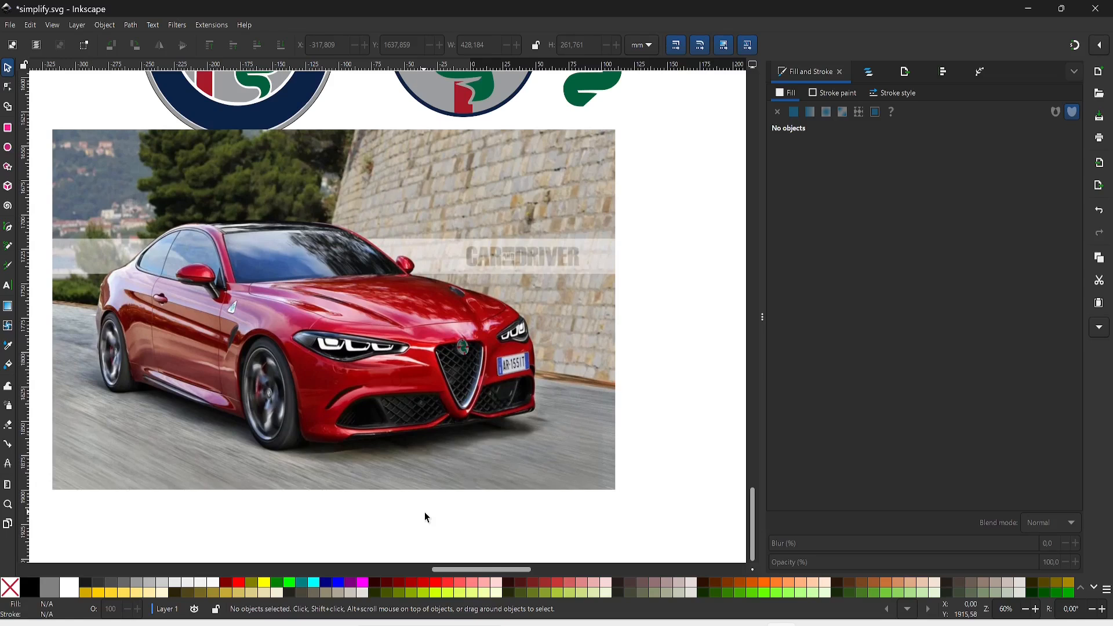
key("ctrl+s")
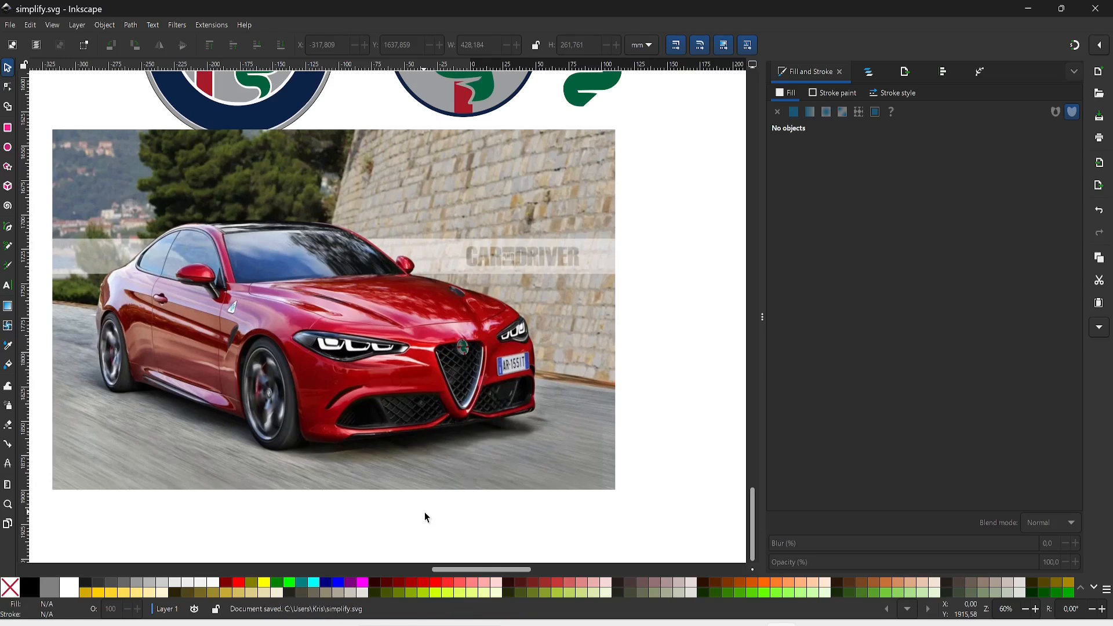
Examine the bevelled badge on the grille up close, and compare the original and simplified emblems above the car photo
scroll(464, 354, "up", 7)
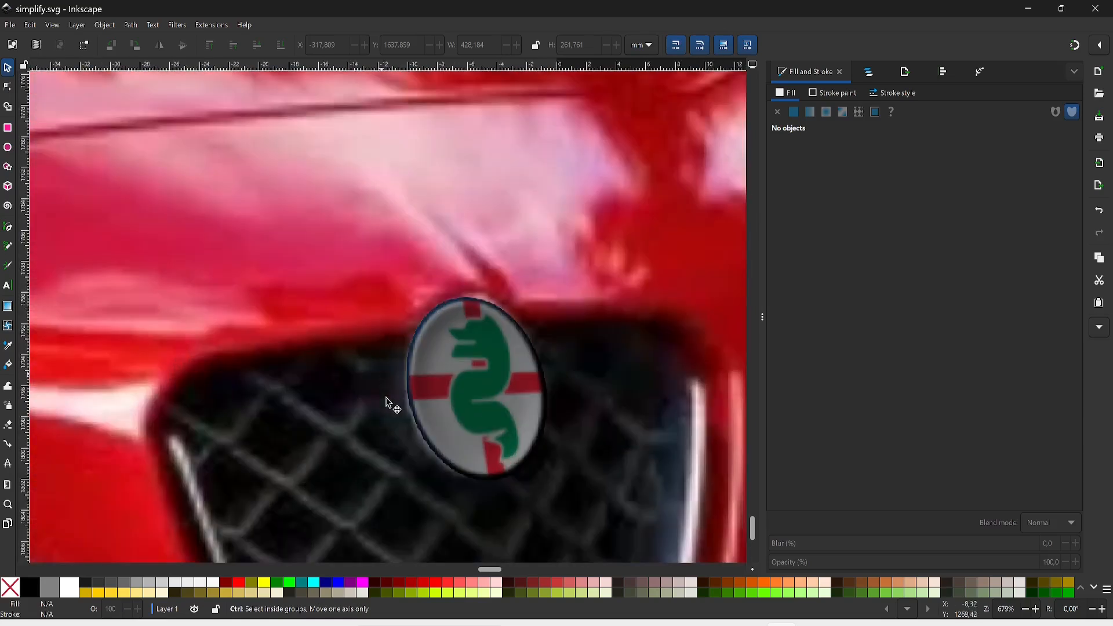
scroll(406, 453, "up", 1)
scroll(400, 406, "down", 3)
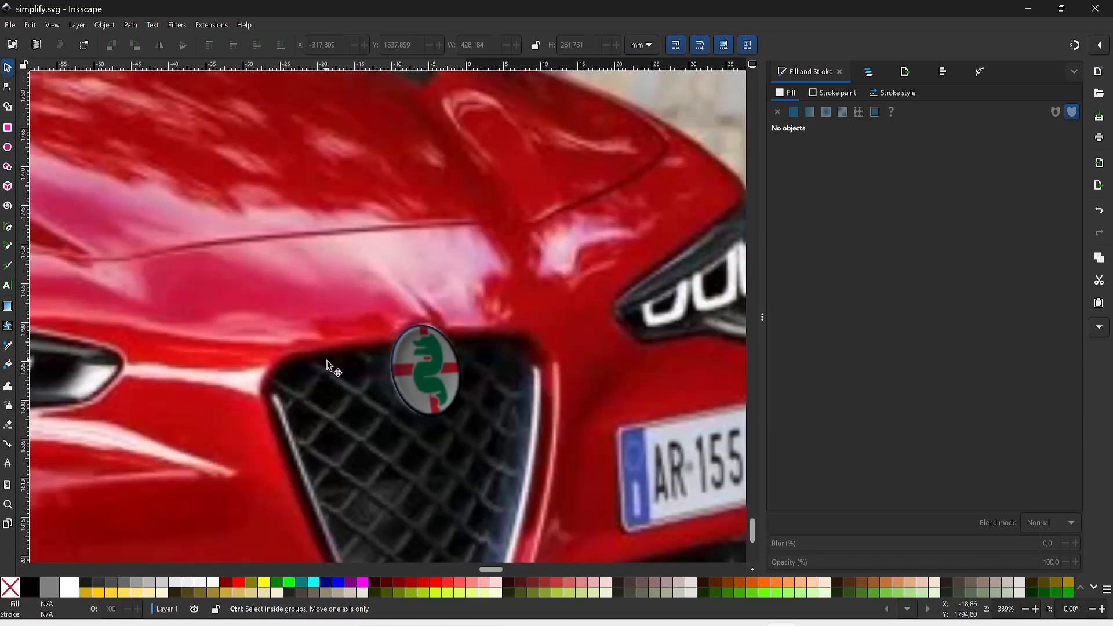
scroll(326, 361, "down", 4)
scroll(328, 360, "left", 6)
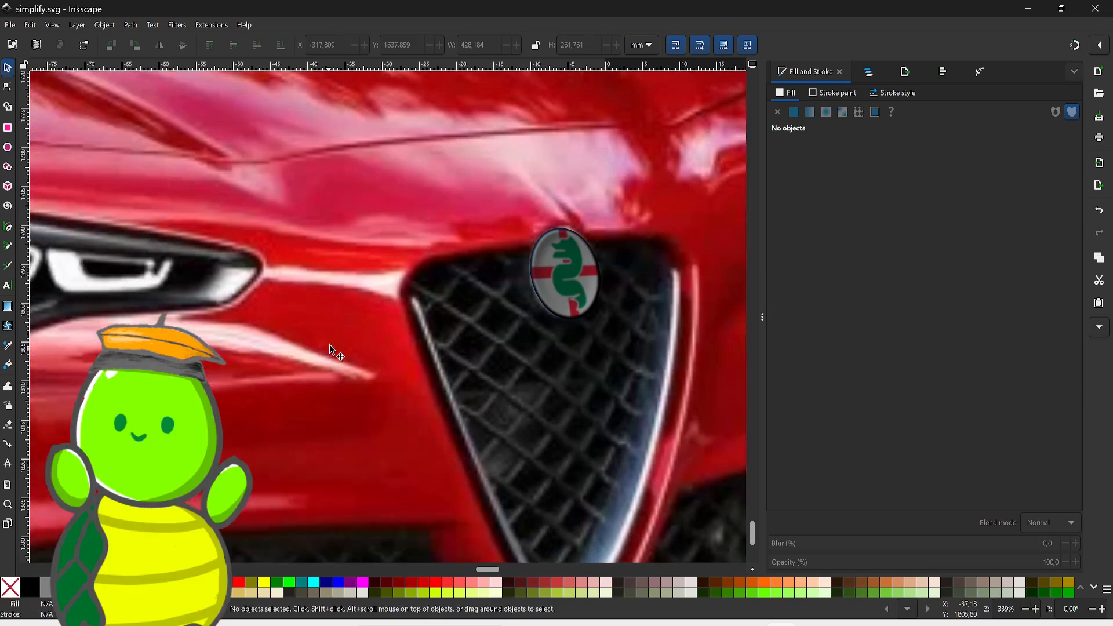
scroll(334, 303, "down", 1)
scroll(334, 302, "down", 5)
scroll(313, 371, "up", 8)
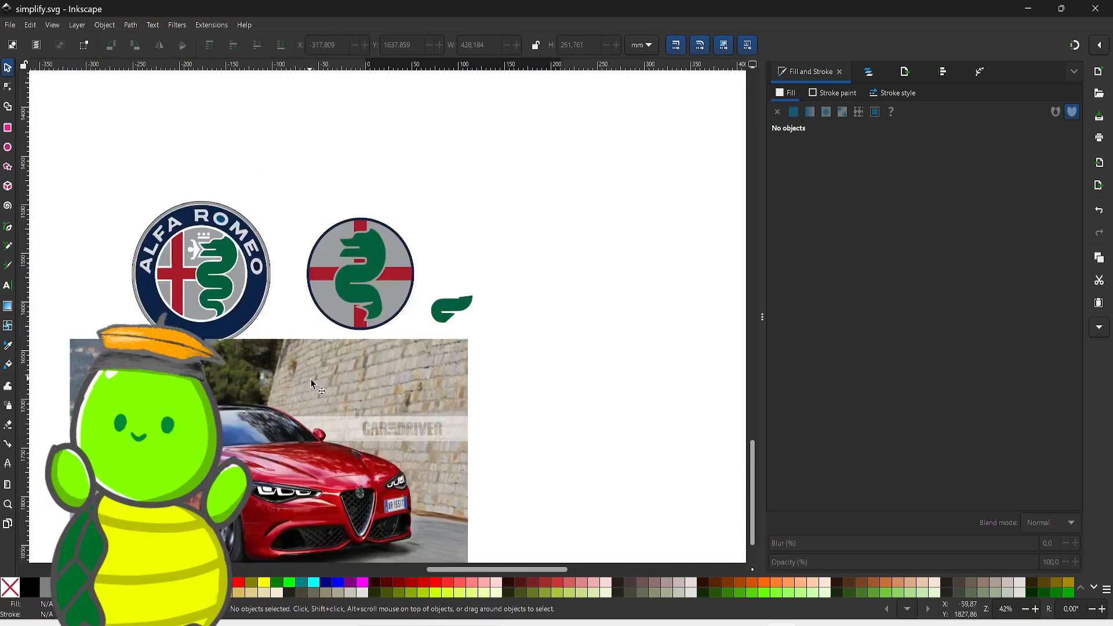
scroll(310, 380, "left", 4)
key("ctrl")
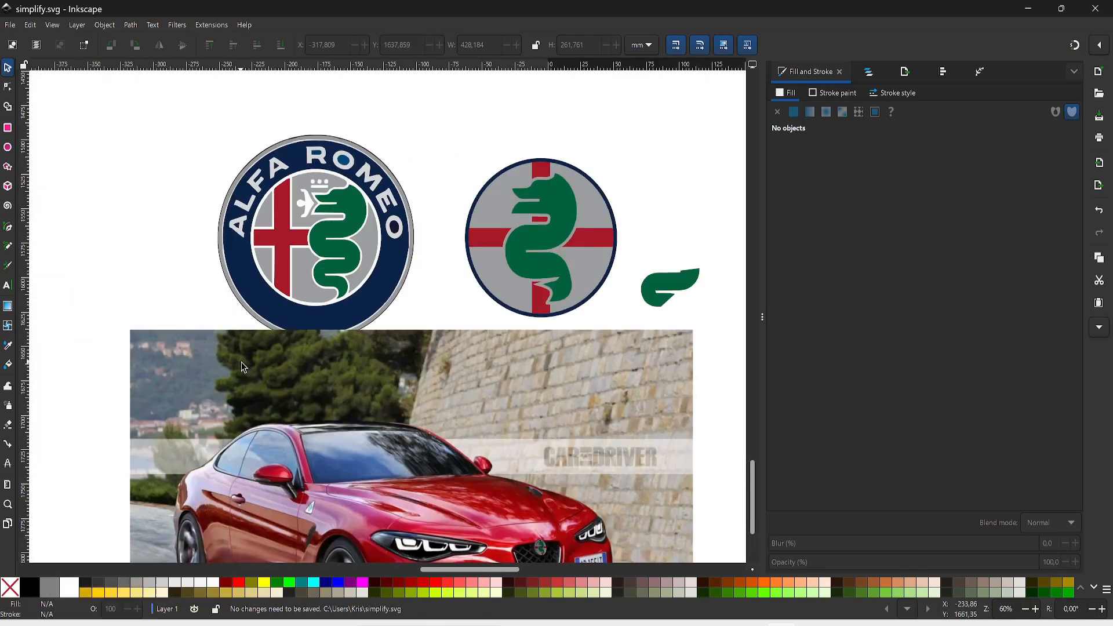